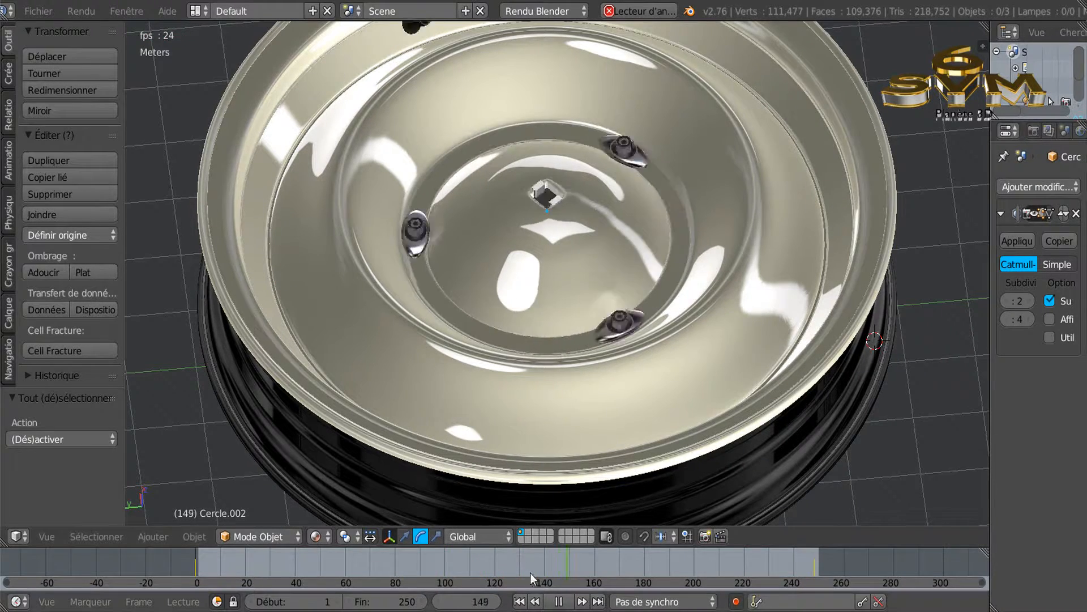
Step: Stop the wheel's animation playback and view the origin-setting options available for objects
{"action": "left_click", "coordinate": [558, 602]}
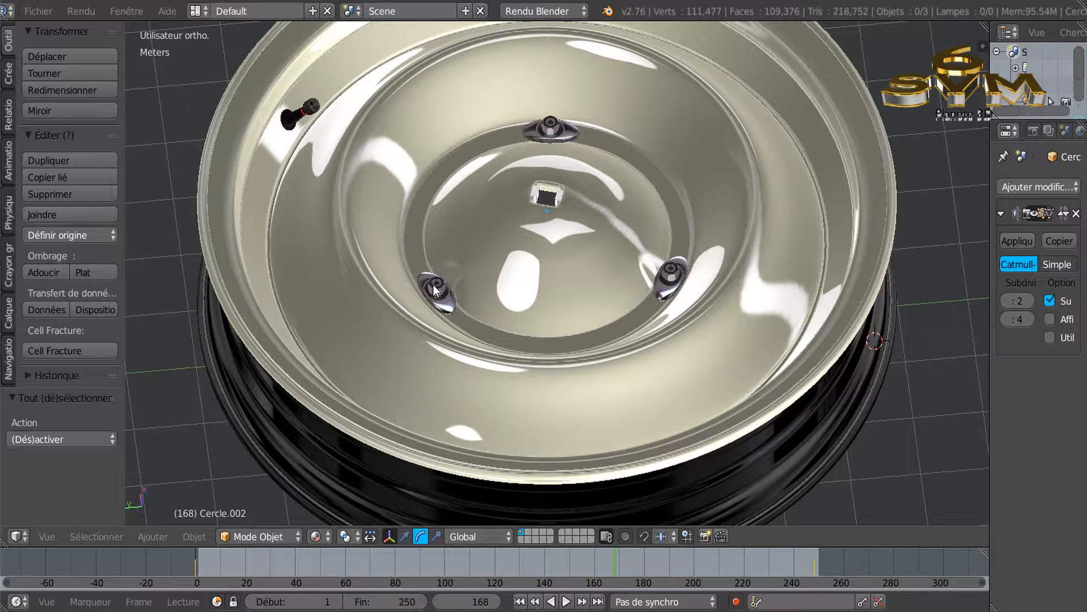
{"action": "scroll", "coordinate": [435, 290], "scroll_direction": "up", "scroll_amount": 1}
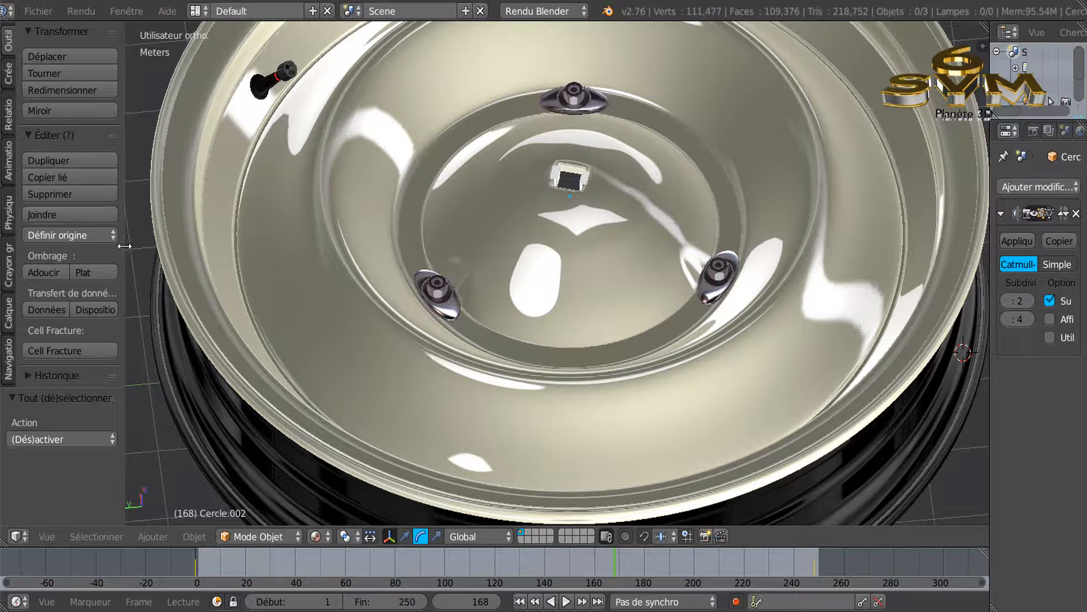
{"action": "left_click_drag", "start_coordinate": [124, 251], "coordinate": [136, 250]}
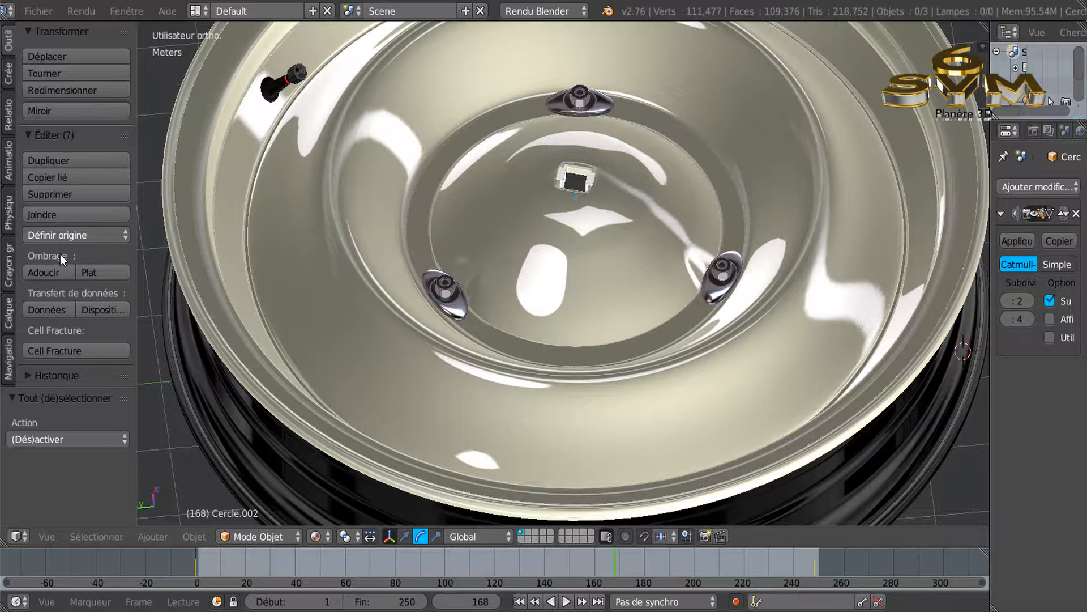
{"action": "left_click", "coordinate": [63, 236]}
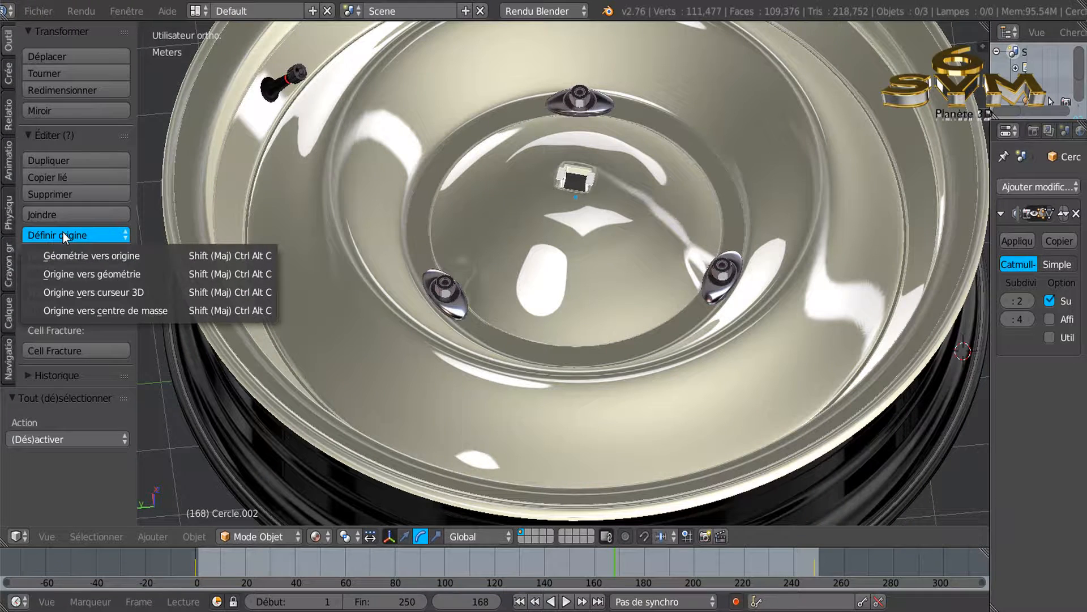
{"action": "left_click", "coordinate": [85, 275]}
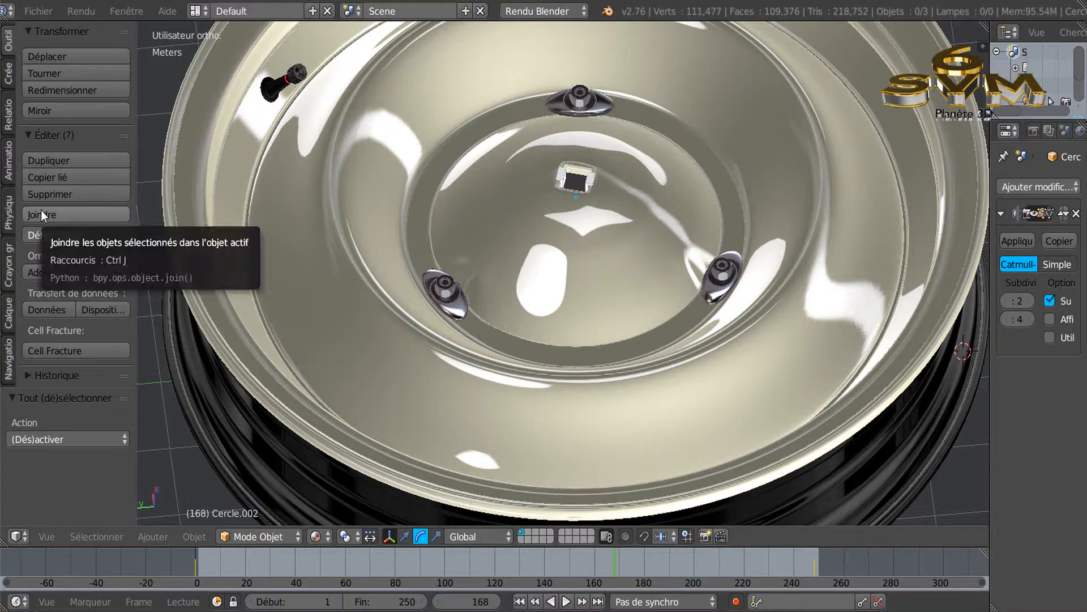
Step: View the whole wheel, play its rotation animation to examine the nuts and valve turning, and stop playback
{"action": "scroll", "coordinate": [620, 195], "scroll_direction": "down", "scroll_amount": 3}
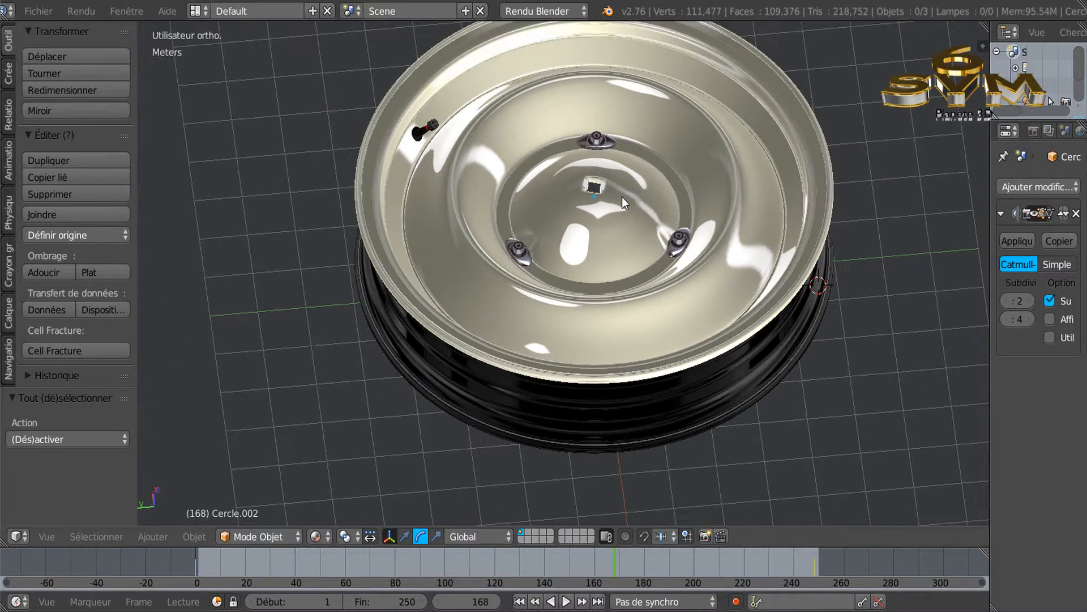
{"action": "middle_click_drag", "start_coordinate": [624, 195], "coordinate": [633, 256]}
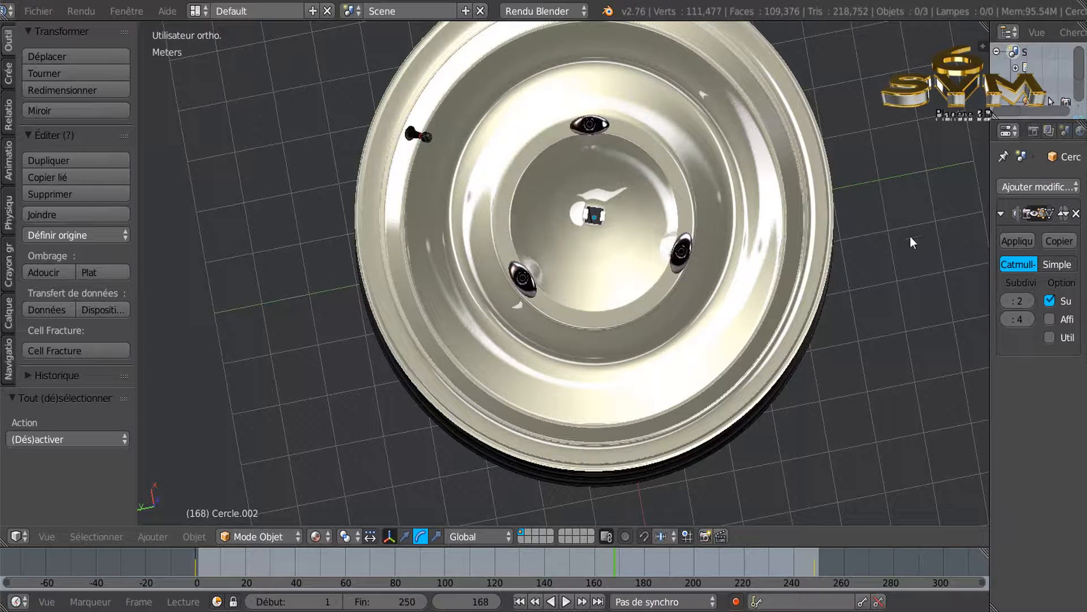
{"action": "left_click", "coordinate": [566, 600]}
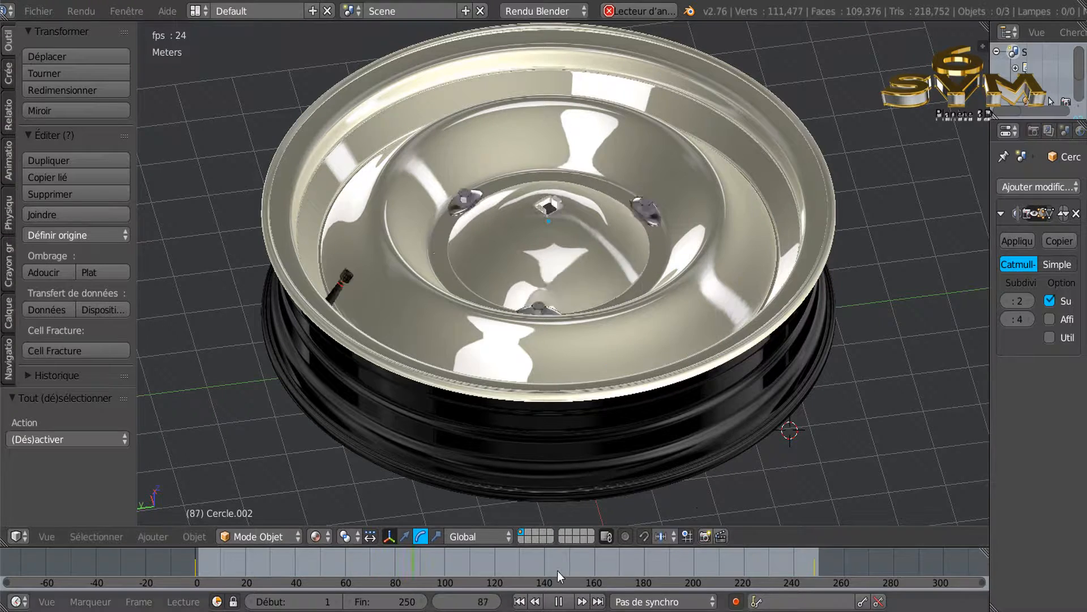
{"action": "left_click", "coordinate": [558, 600]}
Step: Switch to the Blender window with the nut-and-plate assembly, view it from above and locate Bolt among the mesh objects that can be added
{"action": "mouse_move", "coordinate": [651, 611]}
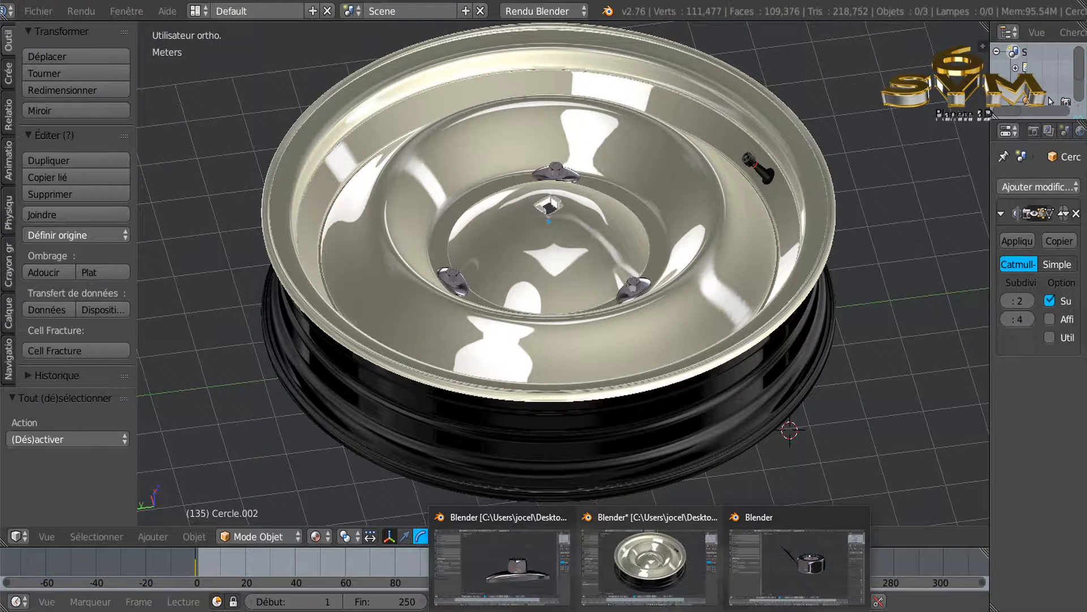
{"action": "mouse_move", "coordinate": [529, 559]}
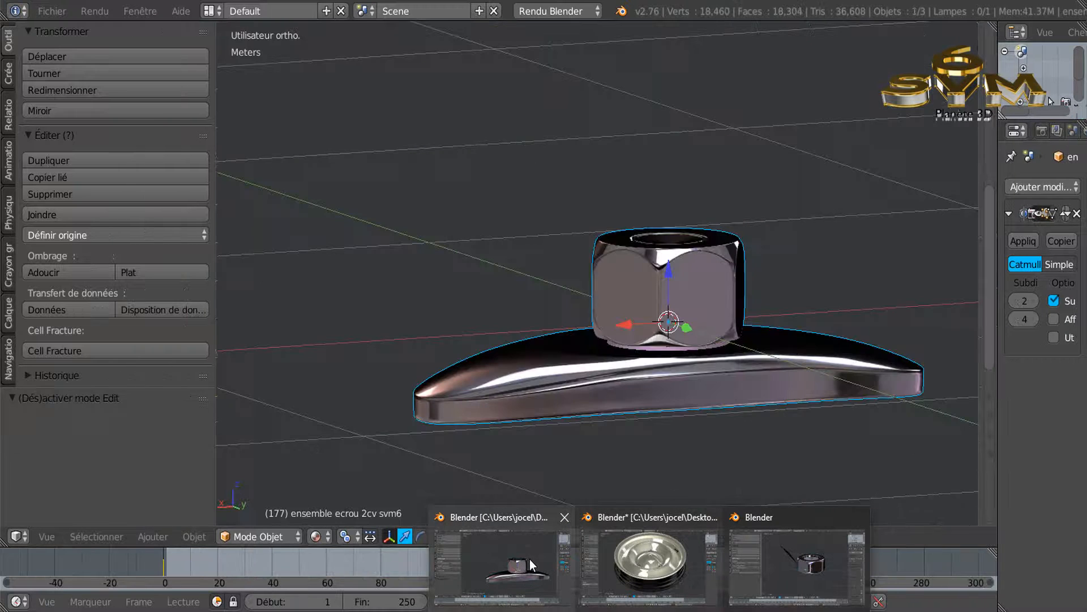
{"action": "left_click", "coordinate": [529, 559]}
{"action": "middle_click_drag", "start_coordinate": [593, 343], "coordinate": [624, 327]}
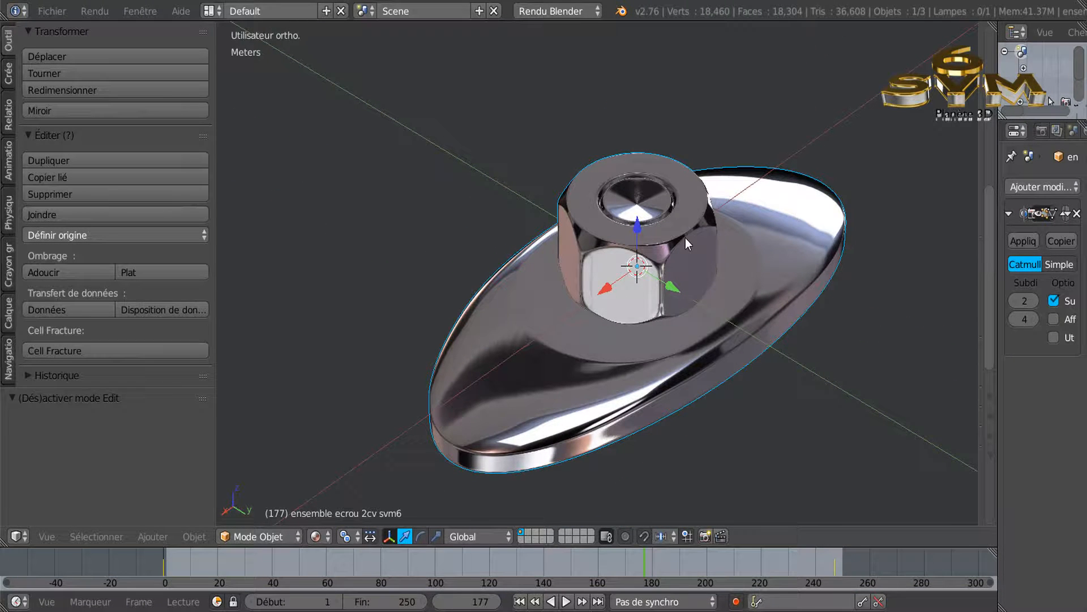
{"action": "middle_click_drag", "start_coordinate": [683, 228], "coordinate": [681, 235]}
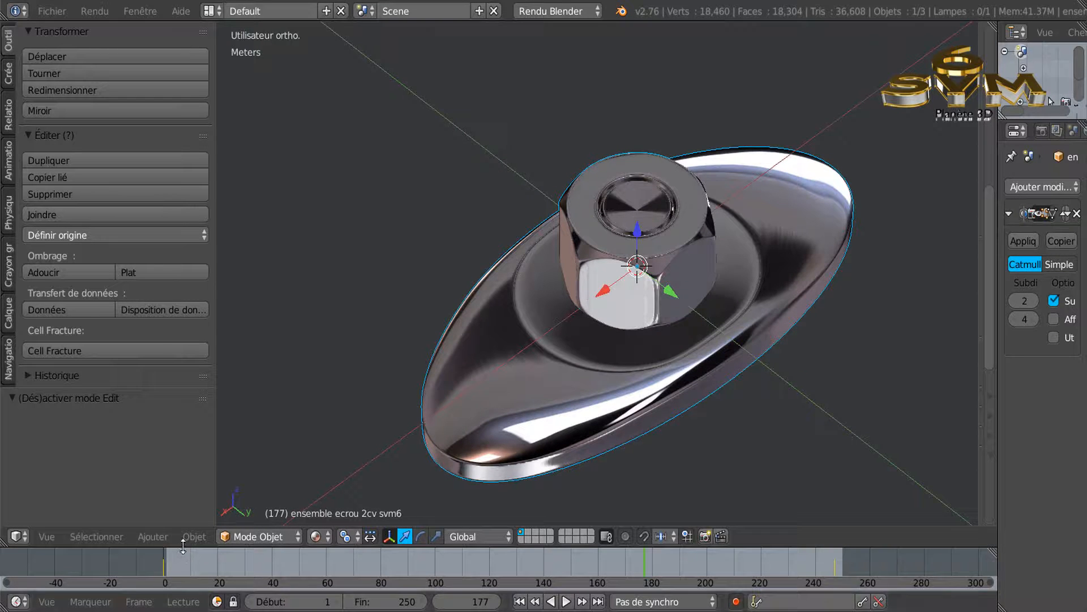
{"action": "left_click", "coordinate": [151, 537]}
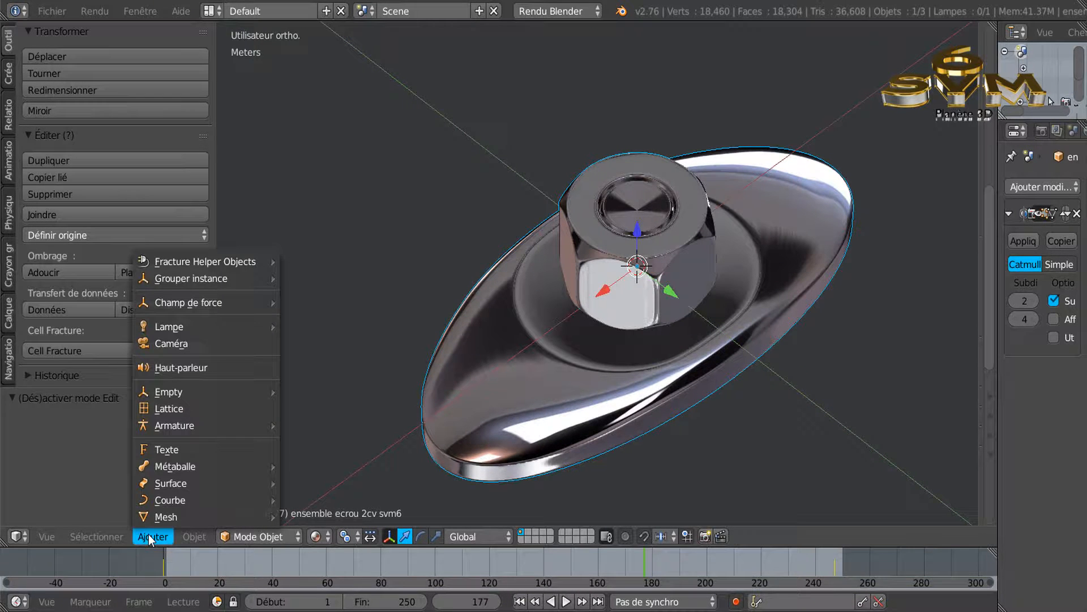
{"action": "mouse_move", "coordinate": [154, 517]}
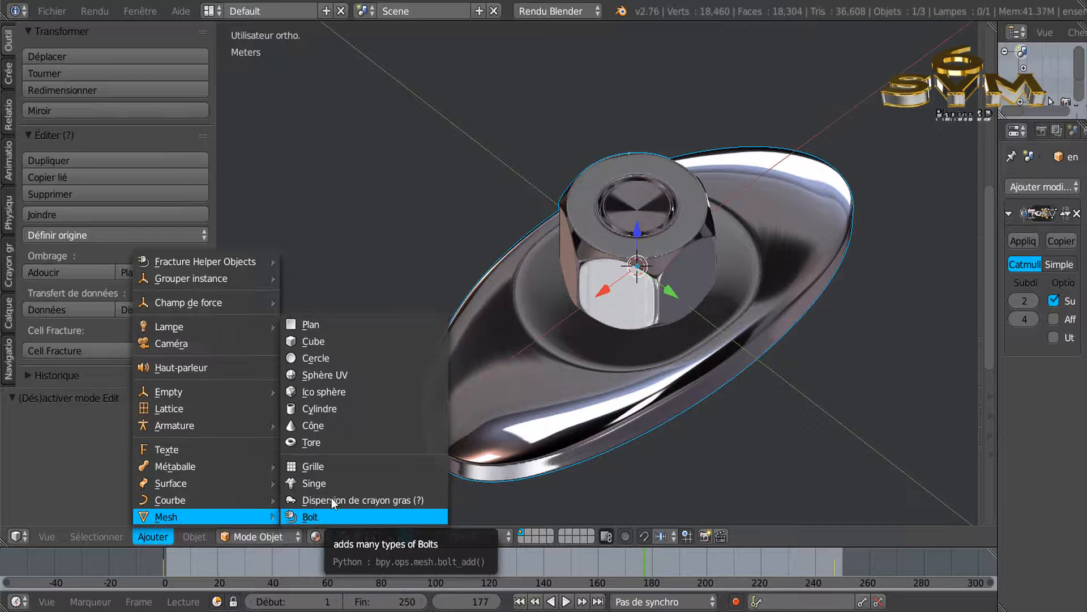
Step: Examine the nut-and-plate assembly from several angles, including its end, top and side
{"action": "middle_click_drag", "start_coordinate": [644, 245], "coordinate": [806, 243]}
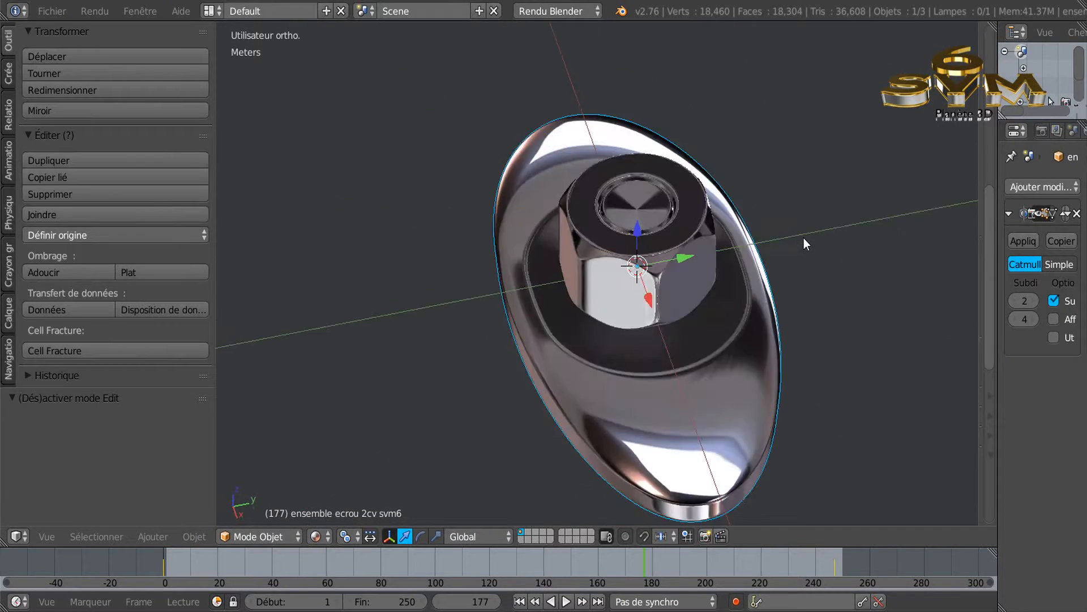
{"action": "mouse_move", "coordinate": [615, 226]}
{"action": "middle_mouse_down"}
{"action": "mouse_move", "coordinate": [621, 216]}
{"action": "mouse_move", "coordinate": [629, 238]}
{"action": "middle_mouse_up"}
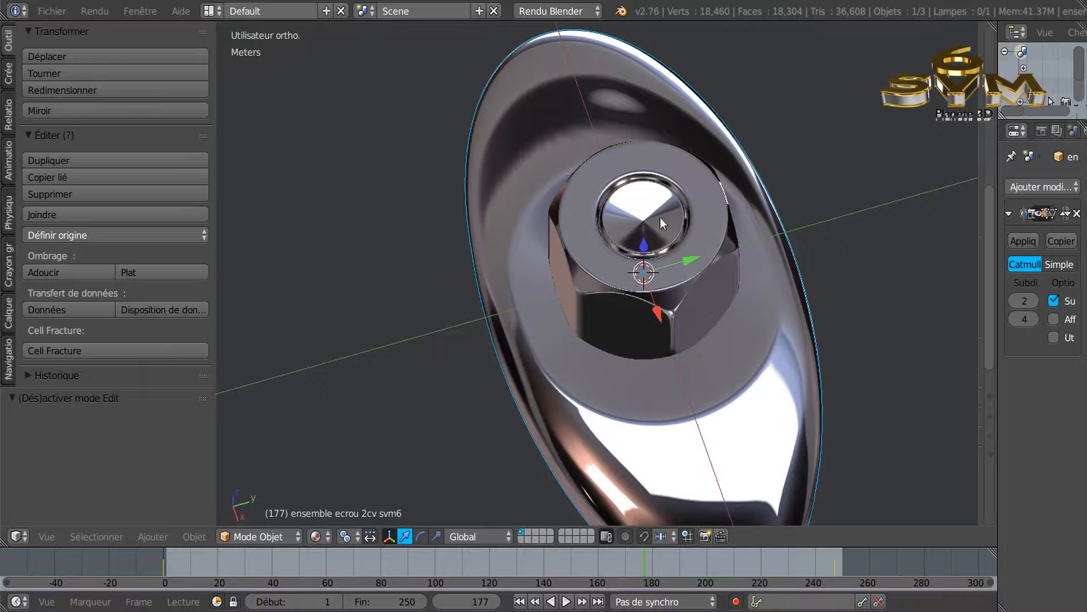
{"action": "middle_click_drag", "start_coordinate": [670, 203], "coordinate": [692, 290]}
{"action": "middle_click_drag", "start_coordinate": [793, 330], "coordinate": [680, 361]}
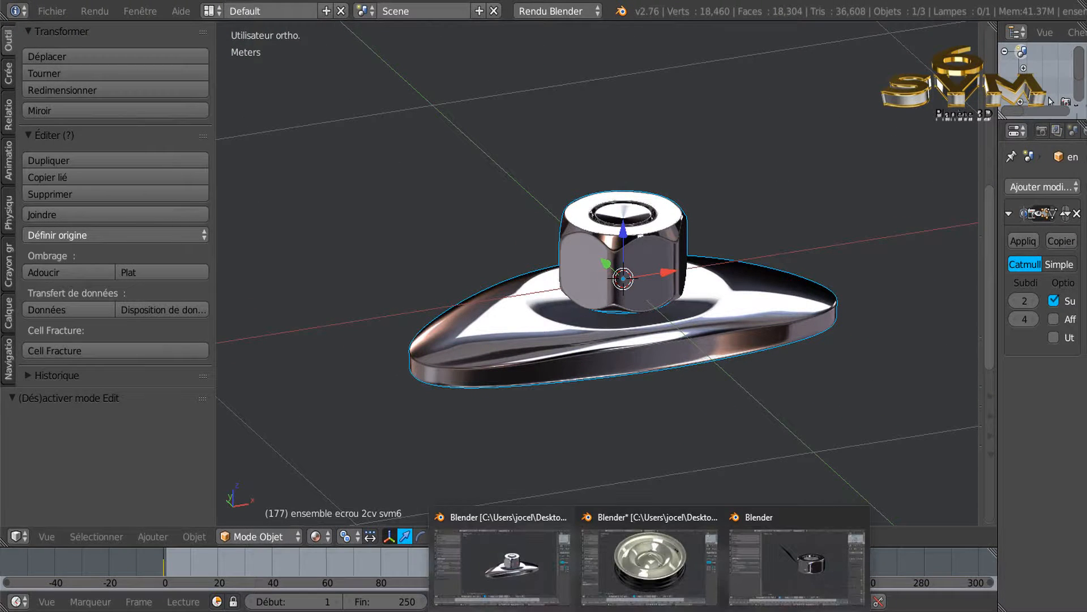
Step: Switch to the Blender window with the single nut and move the nut about 1.82 along the X axis
{"action": "left_click", "coordinate": [799, 553]}
{"action": "scroll", "coordinate": [708, 362], "scroll_direction": "up", "scroll_amount": 2}
{"action": "middle_click_drag", "start_coordinate": [708, 361], "coordinate": [621, 359]}
{"action": "scroll", "coordinate": [620, 359], "scroll_direction": "down", "scroll_amount": 6}
{"action": "middle_click_drag", "start_coordinate": [697, 366], "coordinate": [659, 392], "text": "shift"}
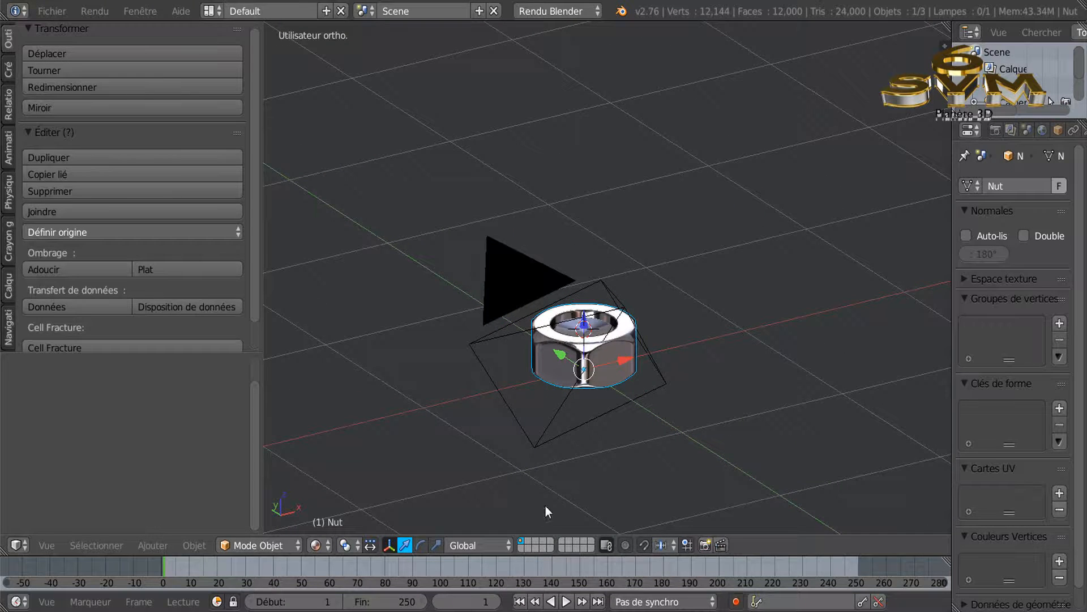
{"action": "left_click_drag", "start_coordinate": [624, 361], "coordinate": [912, 243]}
Step: Snap the 3D cursor to the scene center and widen the tool shelf
{"action": "key", "text": "shift+s"}
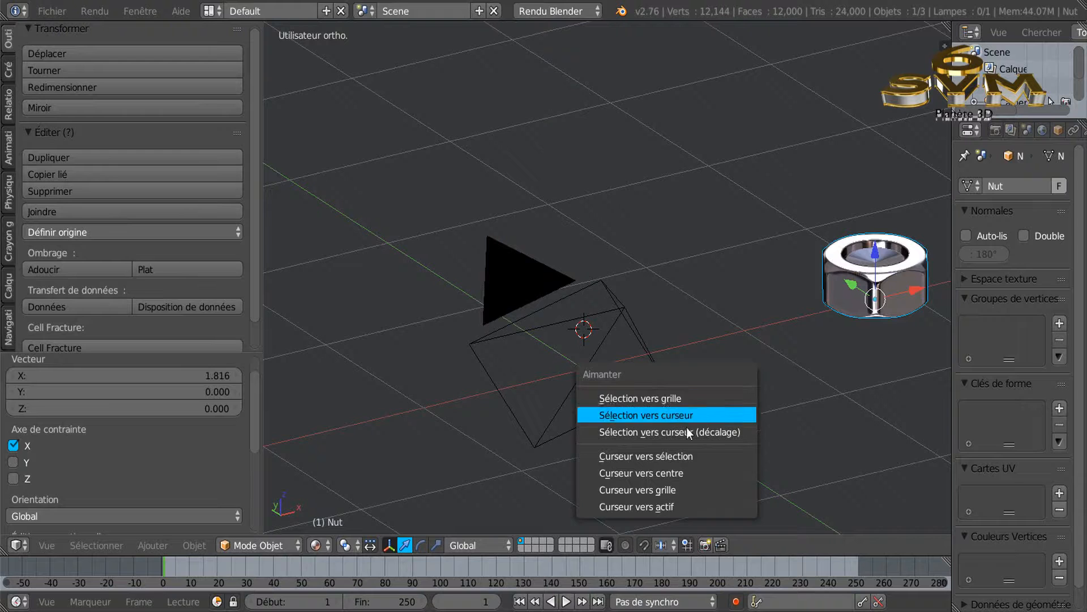
{"action": "left_click", "coordinate": [662, 475]}
{"action": "middle_click_drag", "start_coordinate": [662, 473], "coordinate": [638, 410]}
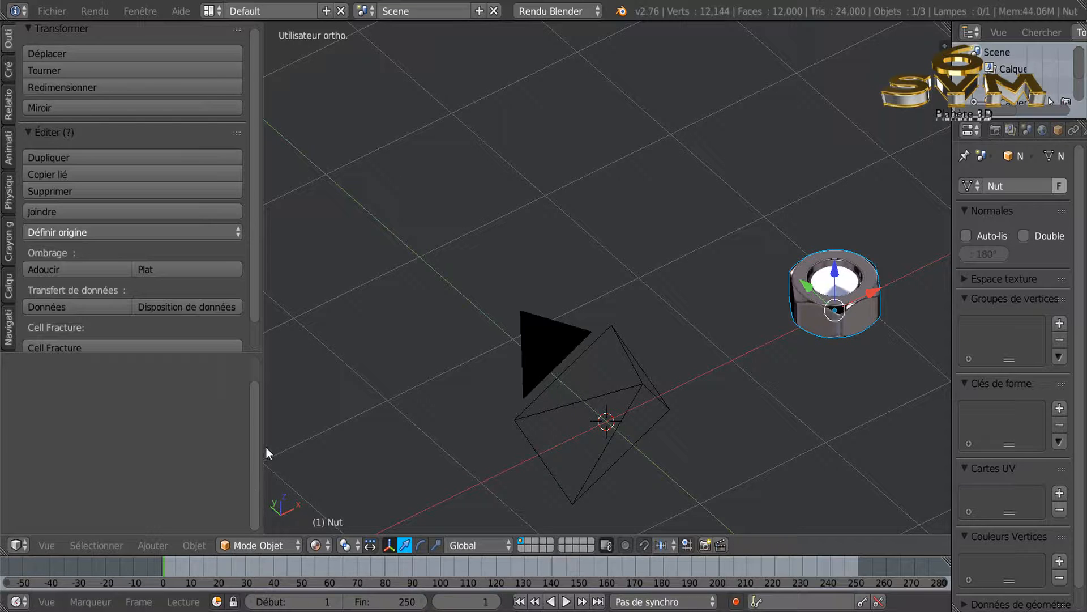
{"action": "left_click_drag", "start_coordinate": [262, 439], "coordinate": [297, 428]}
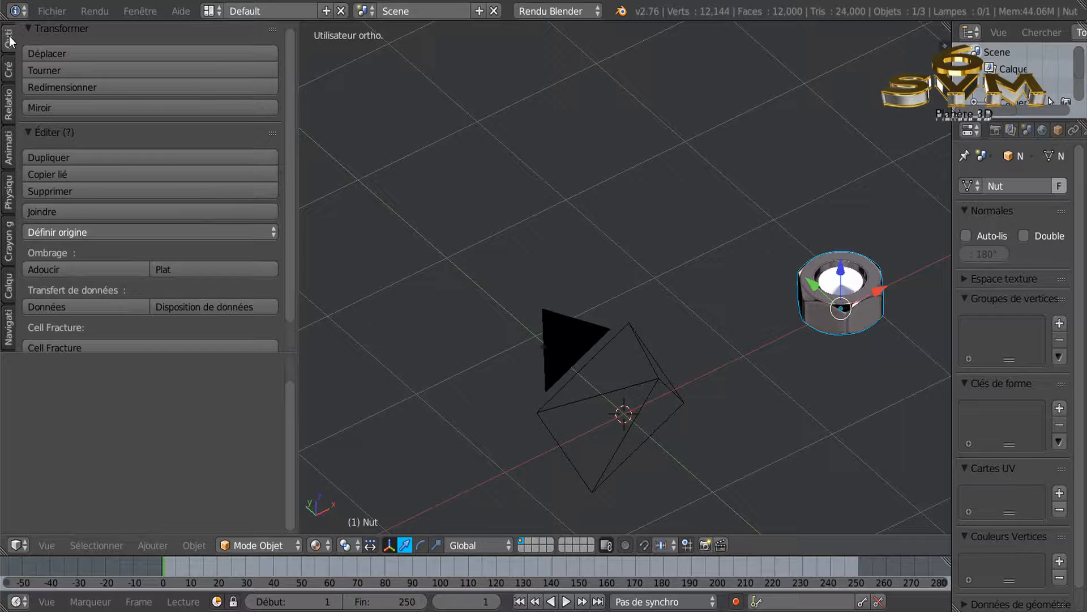
Step: Review the disabled and enabled add-ons in the user preferences, including BoltFactory, then save the preferences and close the window
{"action": "left_click", "coordinate": [57, 12]}
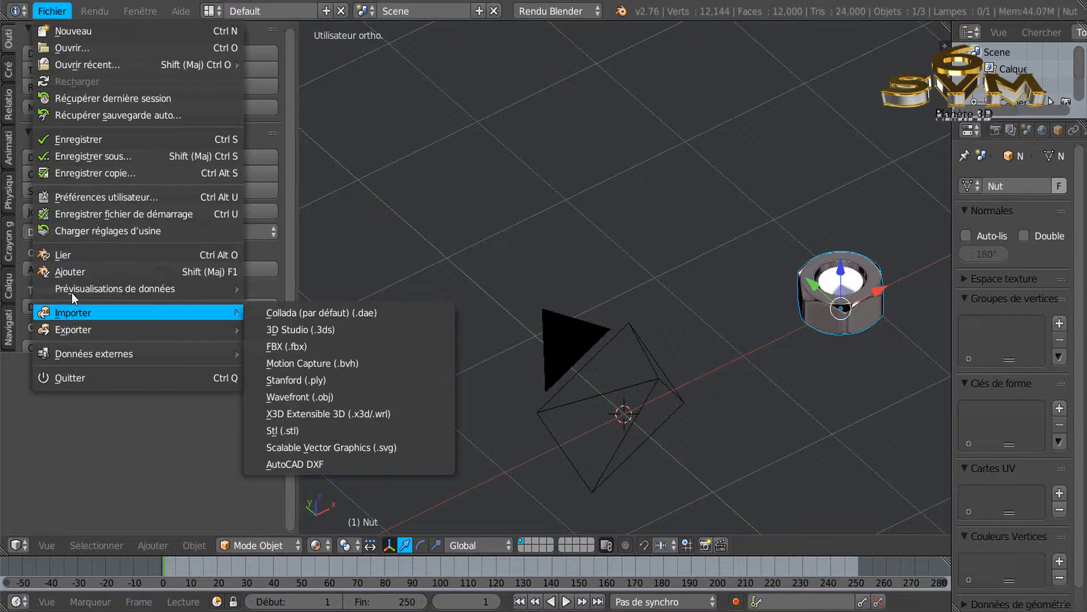
{"action": "left_click", "coordinate": [80, 197]}
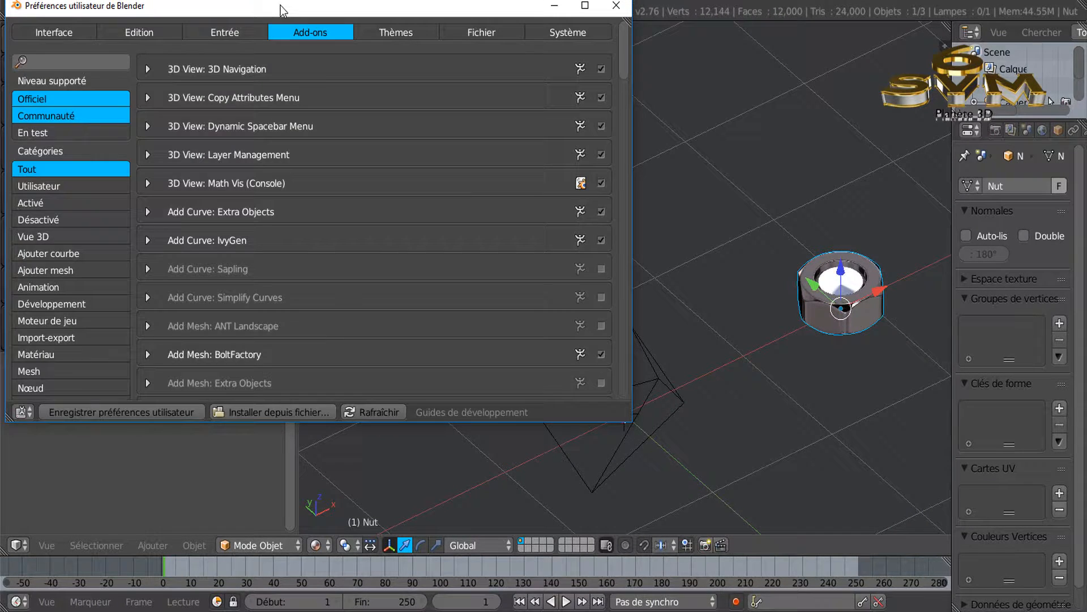
{"action": "left_click_drag", "start_coordinate": [281, 5], "coordinate": [514, 32]}
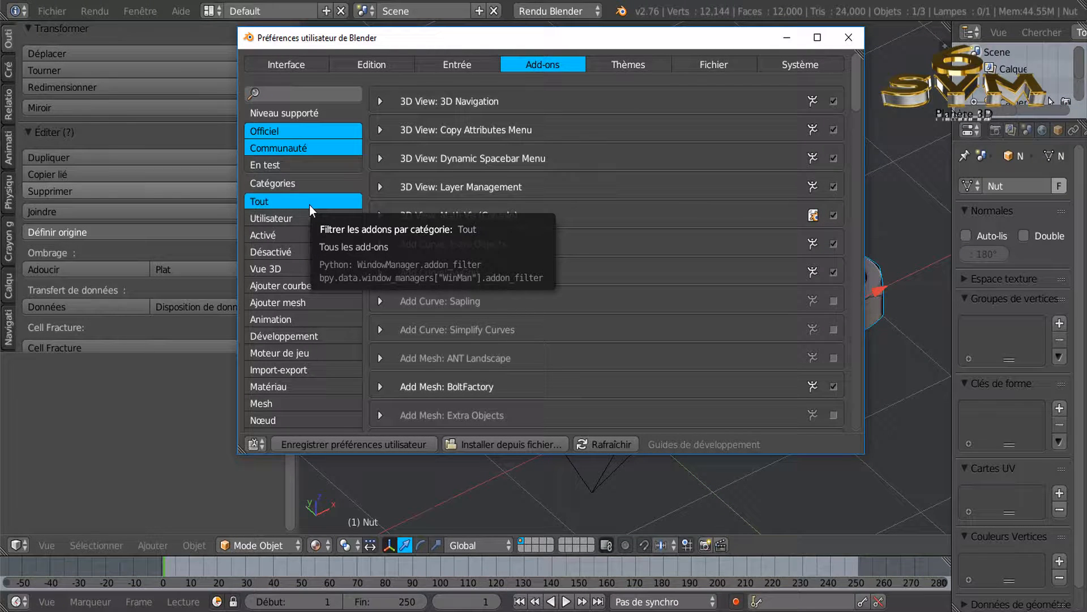
{"action": "left_click", "coordinate": [291, 254]}
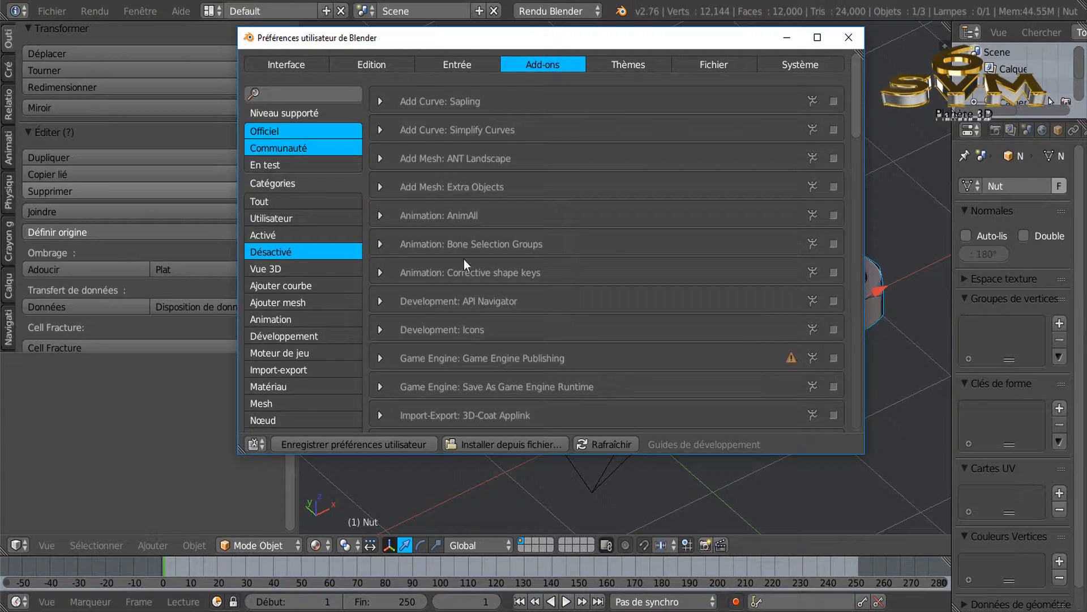
{"action": "left_click", "coordinate": [274, 235]}
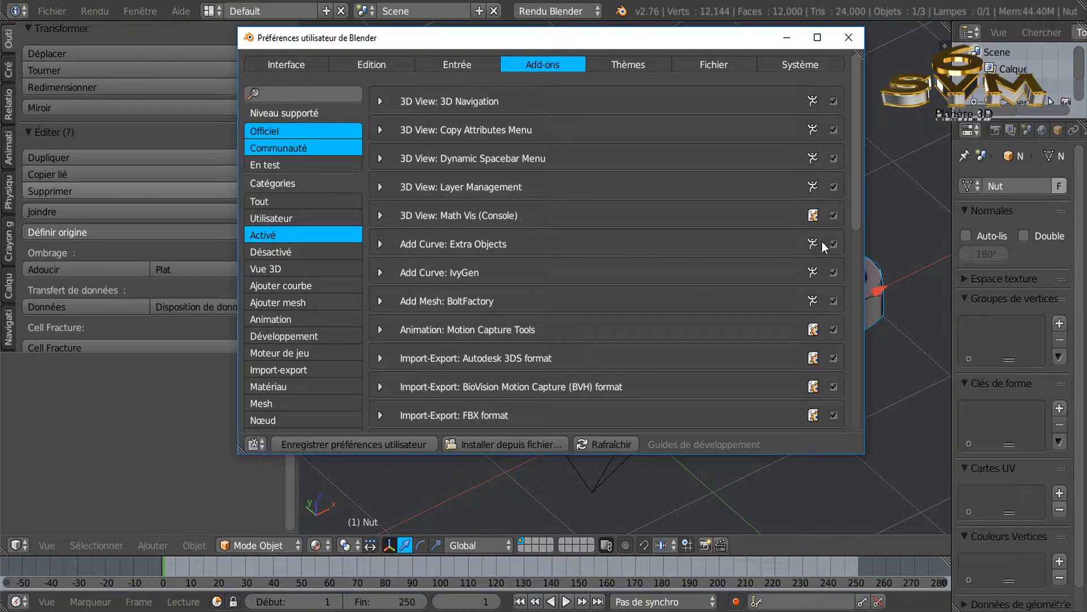
{"action": "left_click", "coordinate": [315, 446]}
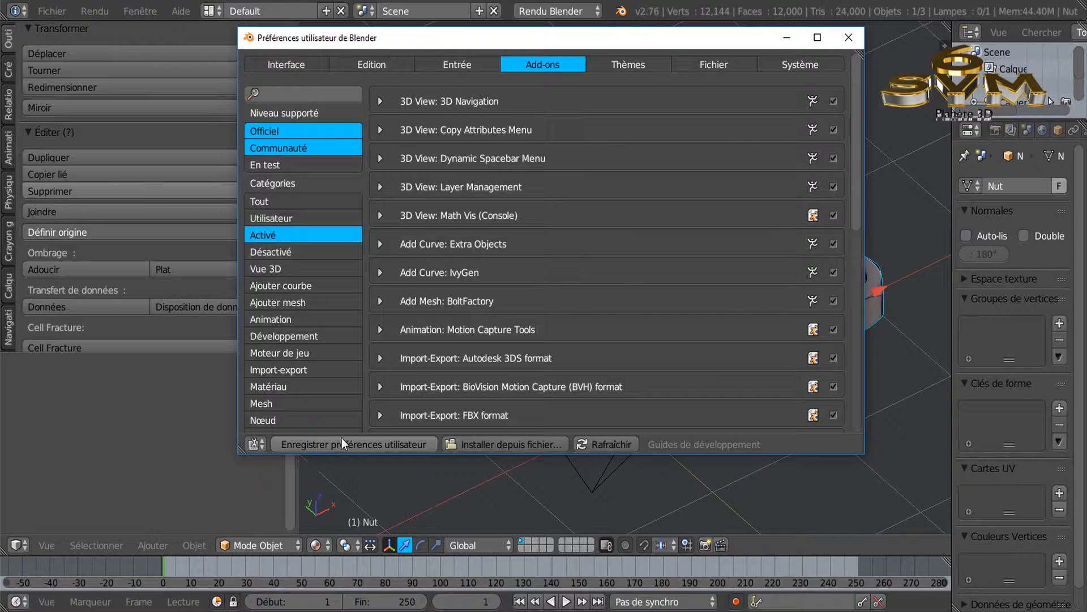
{"action": "left_click", "coordinate": [851, 39]}
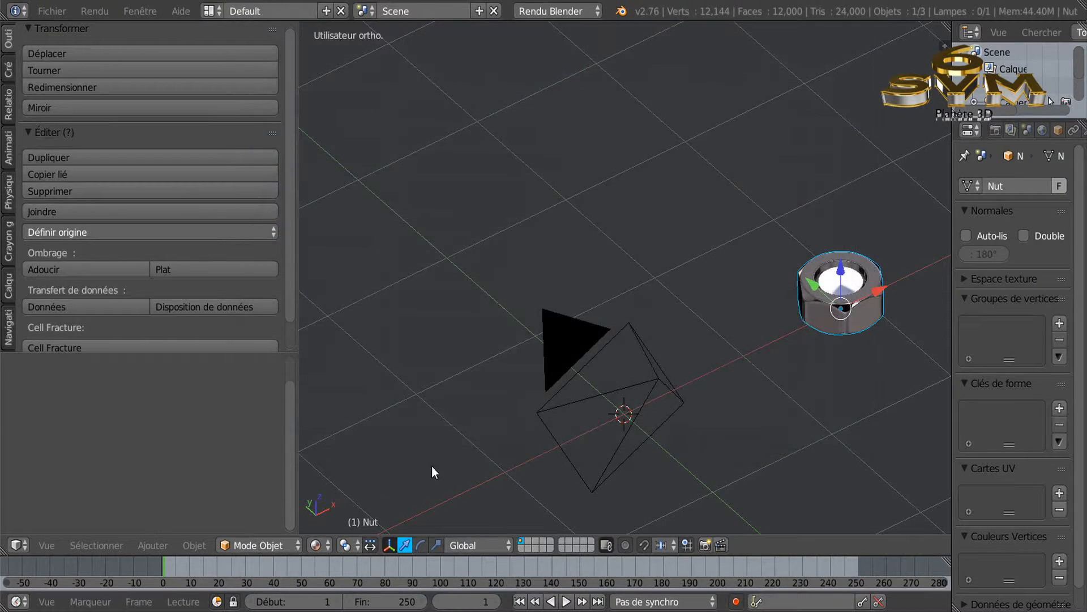
Step: Add a Bolt mesh object at the 3D cursor
{"action": "left_click", "coordinate": [187, 547]}
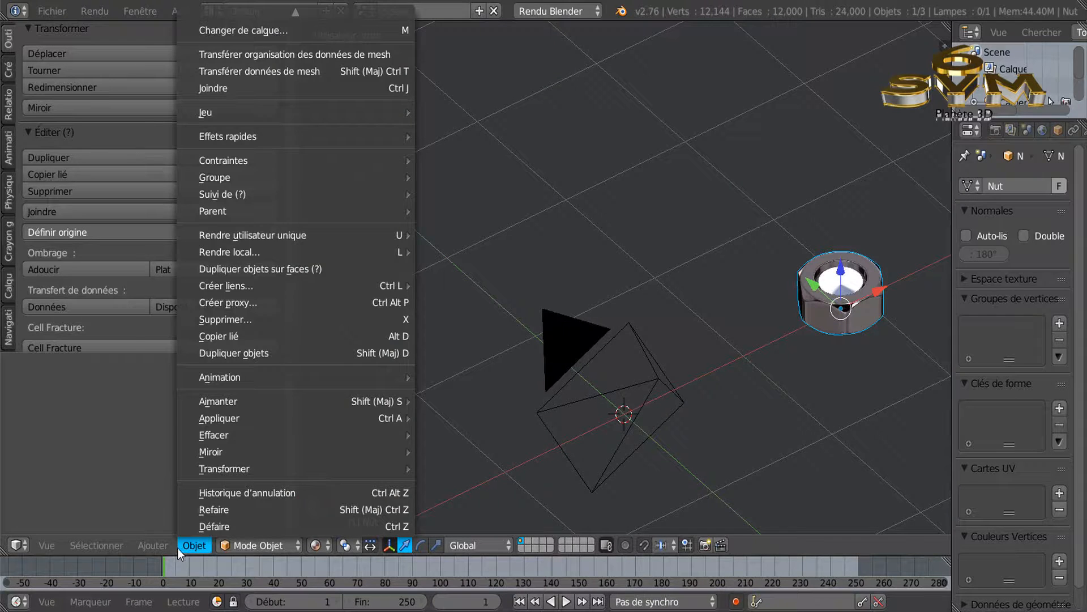
{"action": "mouse_move", "coordinate": [156, 547]}
{"action": "mouse_move", "coordinate": [170, 525]}
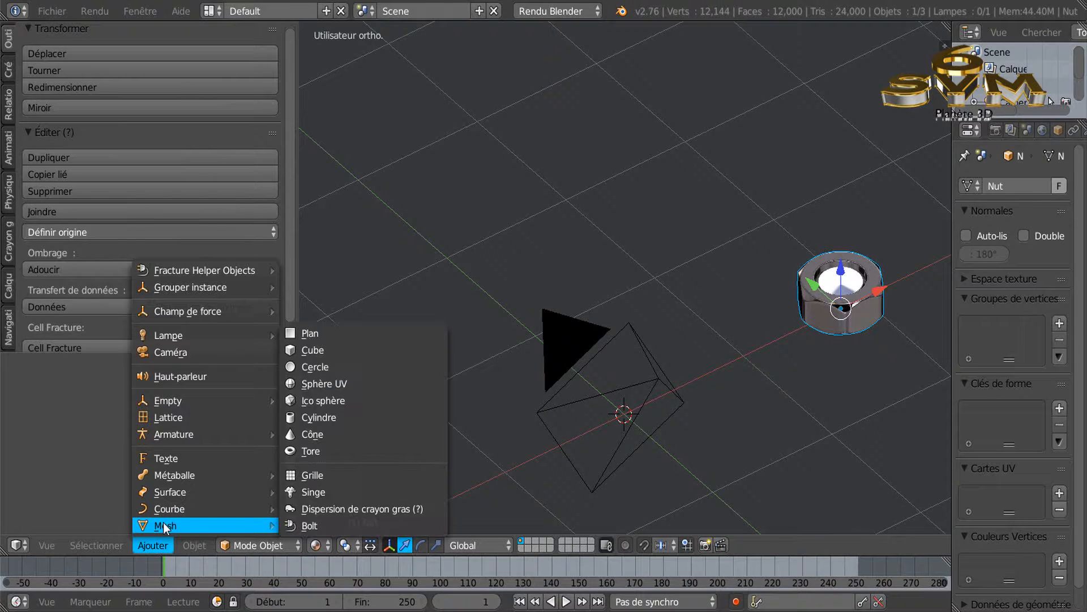
{"action": "left_click", "coordinate": [344, 521]}
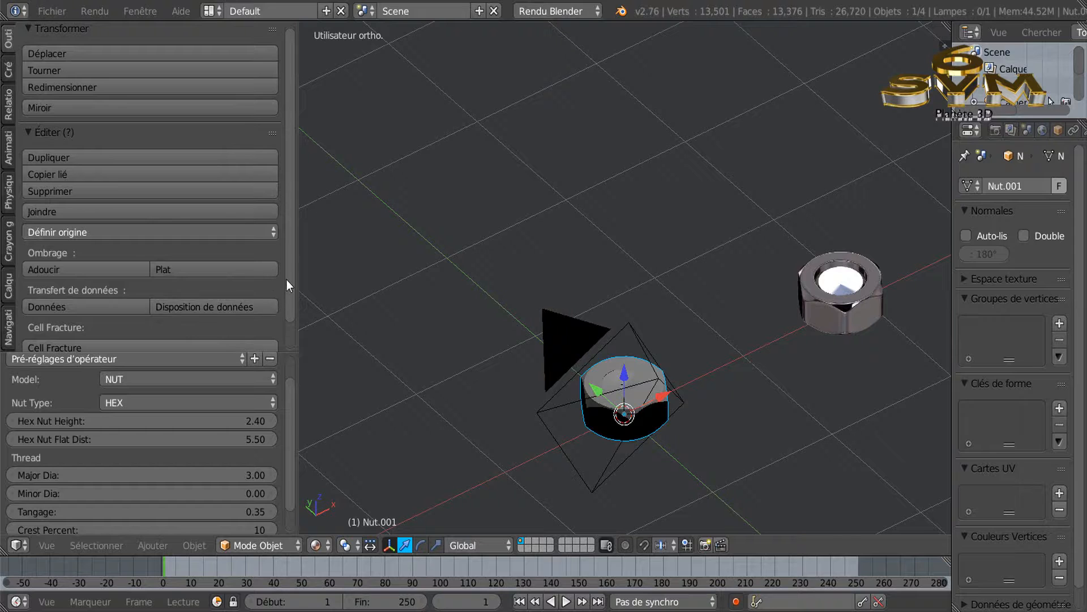
Step: Enlarge the Add Bolt settings area to expose all the nut and thread parameters
{"action": "scroll", "coordinate": [288, 280], "scroll_direction": "down", "scroll_amount": 2}
{"action": "scroll", "coordinate": [291, 399], "scroll_direction": "up", "scroll_amount": 1}
{"action": "scroll", "coordinate": [297, 393], "scroll_direction": "up", "scroll_amount": 2}
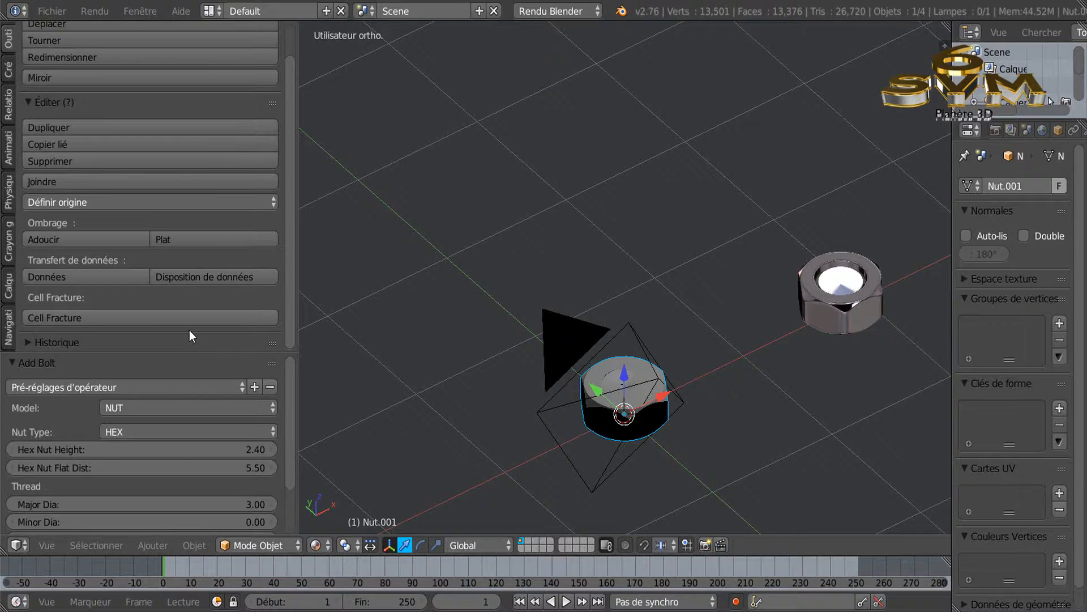
{"action": "left_click_drag", "start_coordinate": [166, 355], "coordinate": [203, 124]}
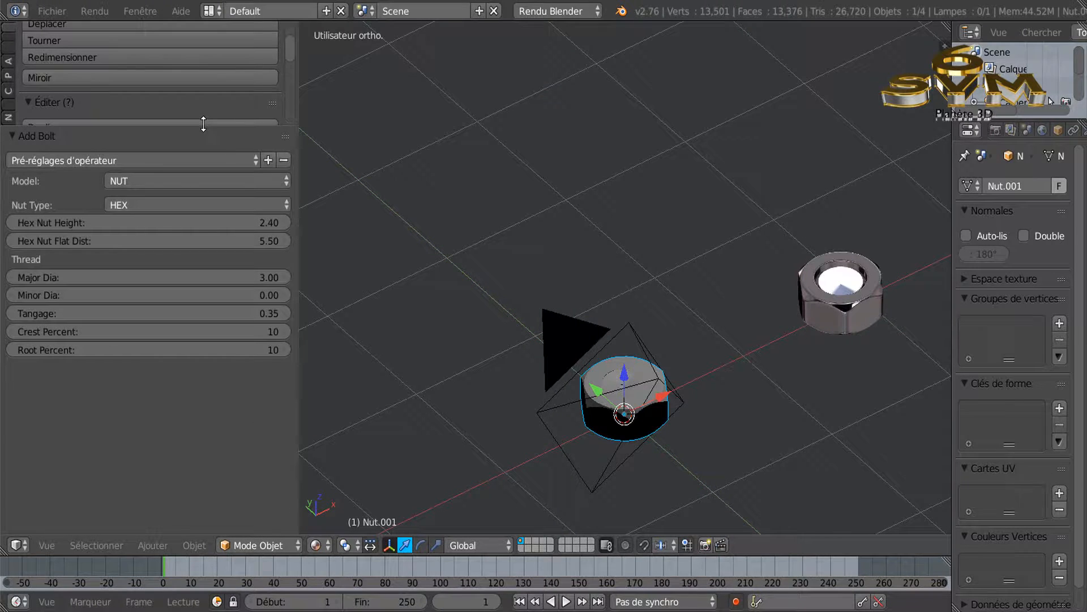
{"action": "scroll", "coordinate": [602, 403], "scroll_direction": "up", "scroll_amount": 2}
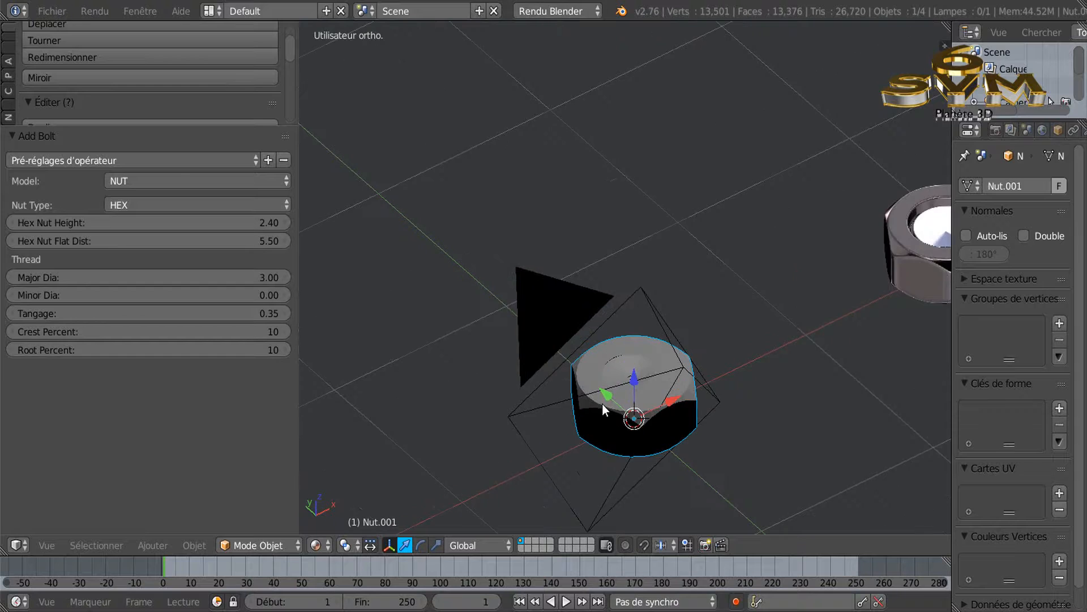
{"action": "scroll", "coordinate": [603, 403], "scroll_direction": "down", "scroll_amount": 1}
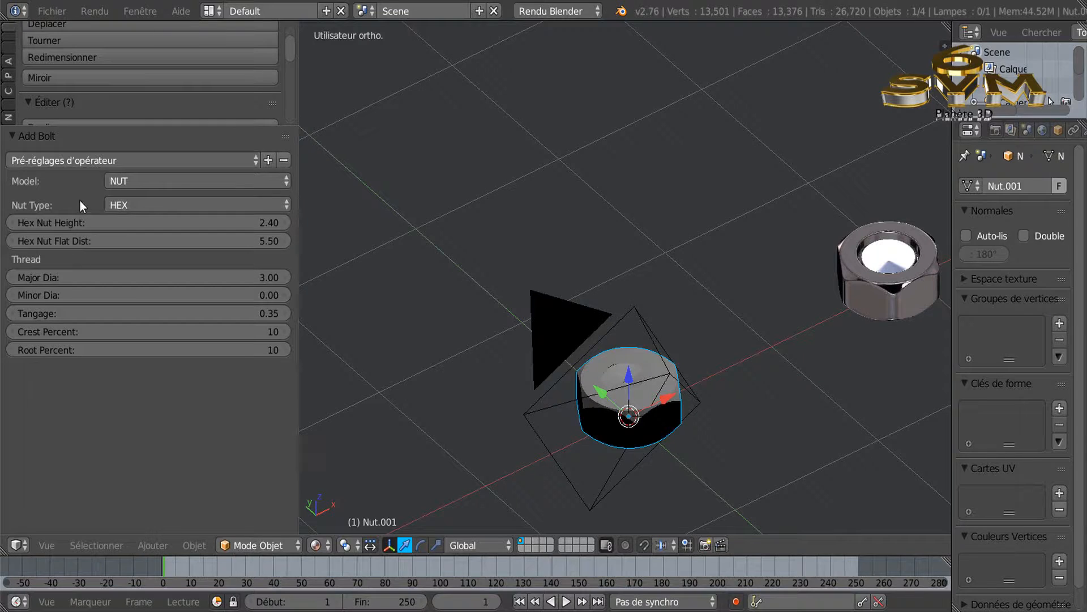
Step: Try the BOLT model type on the new object and set the model back to NUT
{"action": "left_click", "coordinate": [162, 180]}
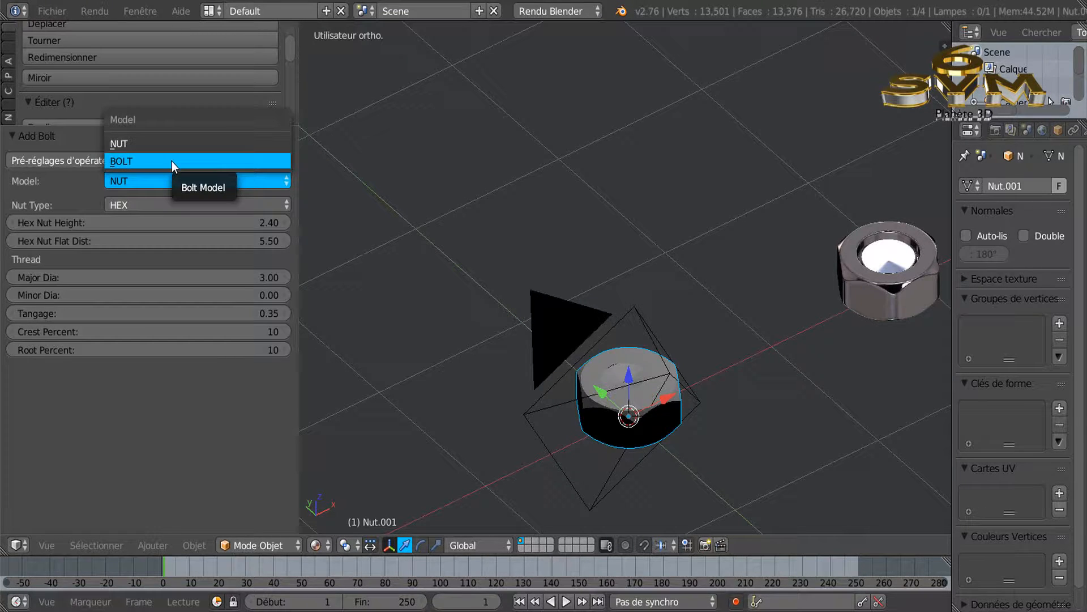
{"action": "left_click", "coordinate": [171, 161]}
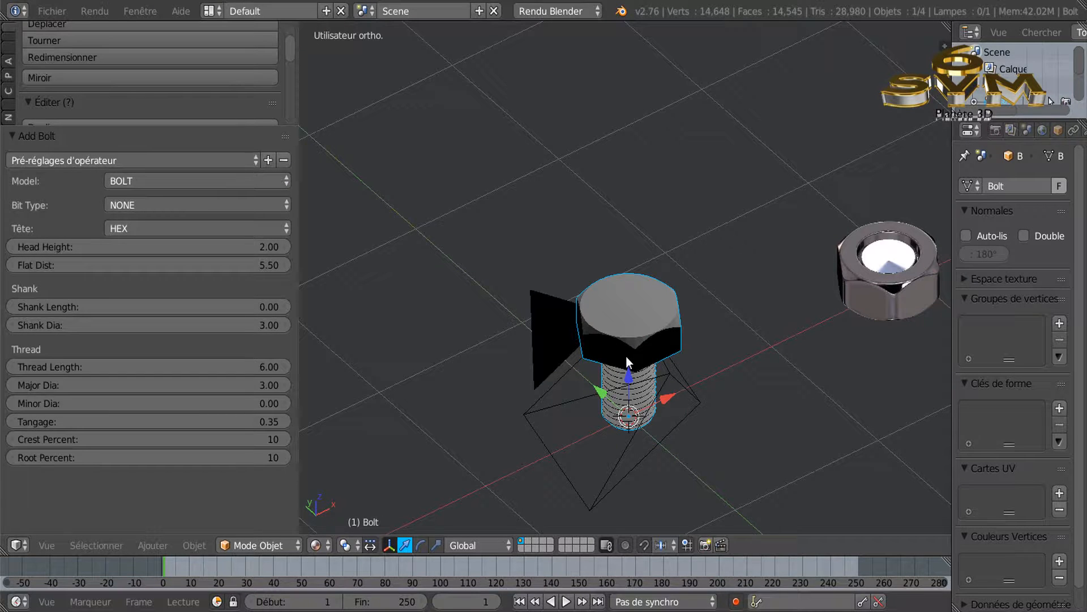
{"action": "middle_click_drag", "start_coordinate": [632, 322], "coordinate": [590, 300], "text": "shift"}
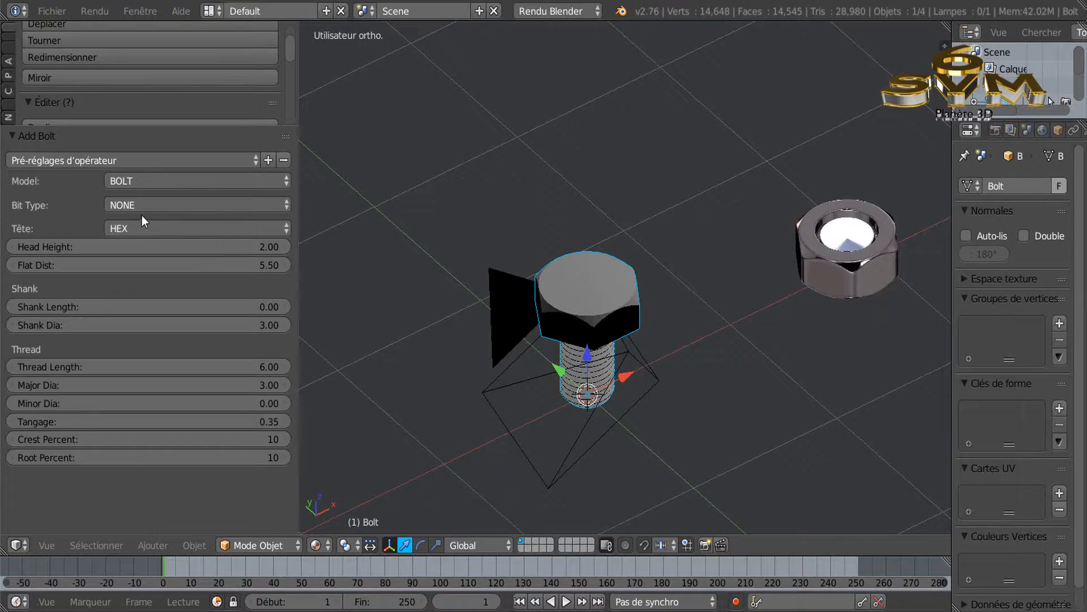
{"action": "left_click", "coordinate": [139, 180]}
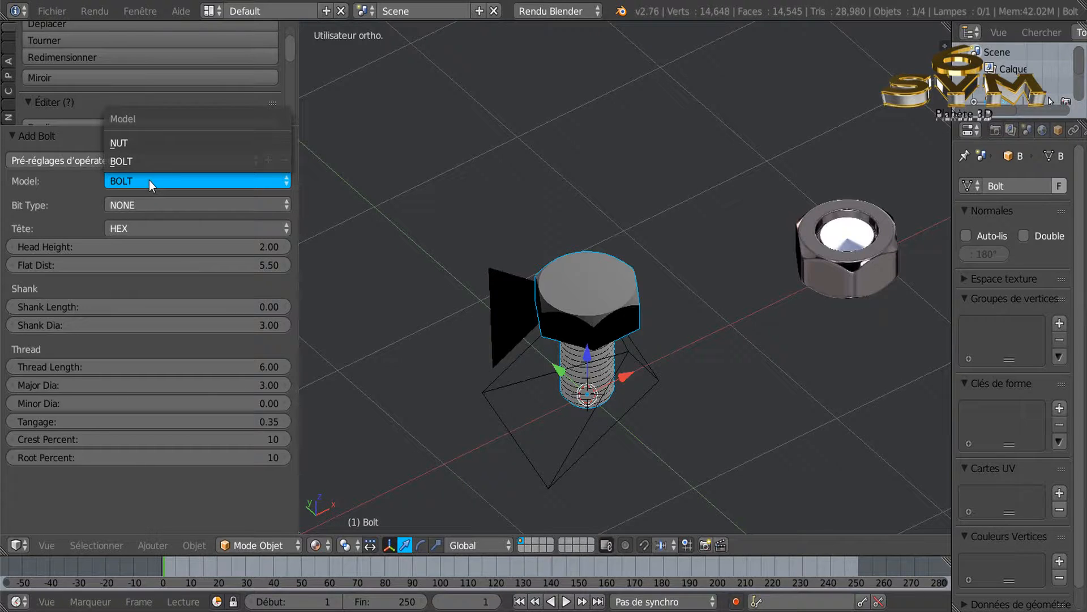
{"action": "left_click", "coordinate": [145, 142]}
Step: Examine the nut's internal thread geometry in wireframe display from several angles
{"action": "mouse_move", "coordinate": [591, 397]}
{"action": "middle_mouse_down"}
{"action": "mouse_move", "coordinate": [587, 434]}
{"action": "mouse_move", "coordinate": [576, 382]}
{"action": "mouse_move", "coordinate": [577, 444]}
{"action": "middle_mouse_up"}
{"action": "scroll", "coordinate": [575, 390], "scroll_direction": "up", "scroll_amount": 3}
{"action": "key", "text": "z"}
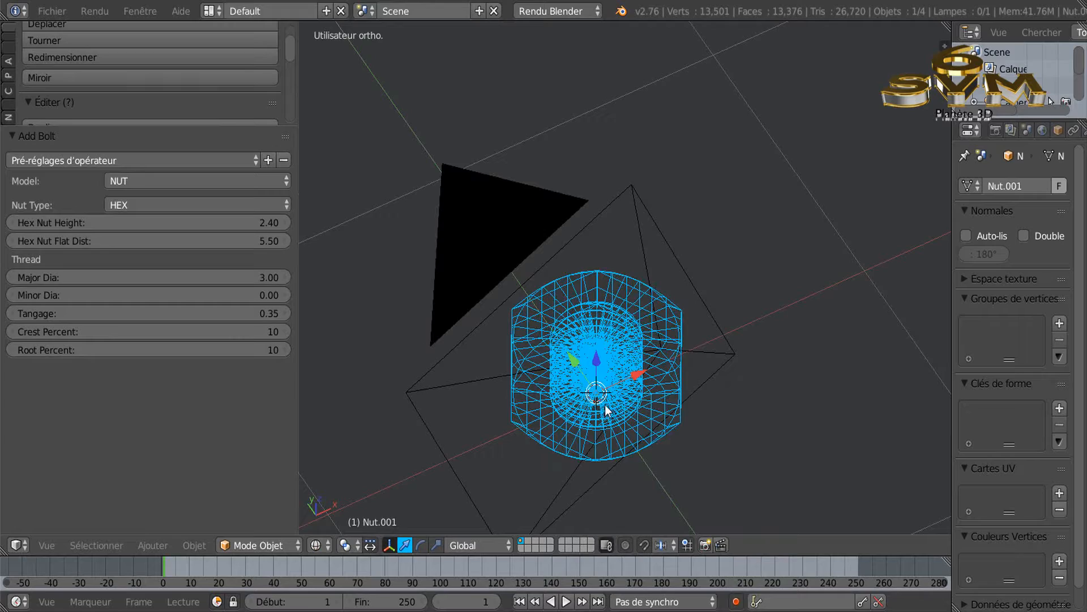
{"action": "middle_click_drag", "start_coordinate": [606, 409], "coordinate": [605, 427]}
{"action": "middle_click_drag", "start_coordinate": [630, 332], "coordinate": [637, 357]}
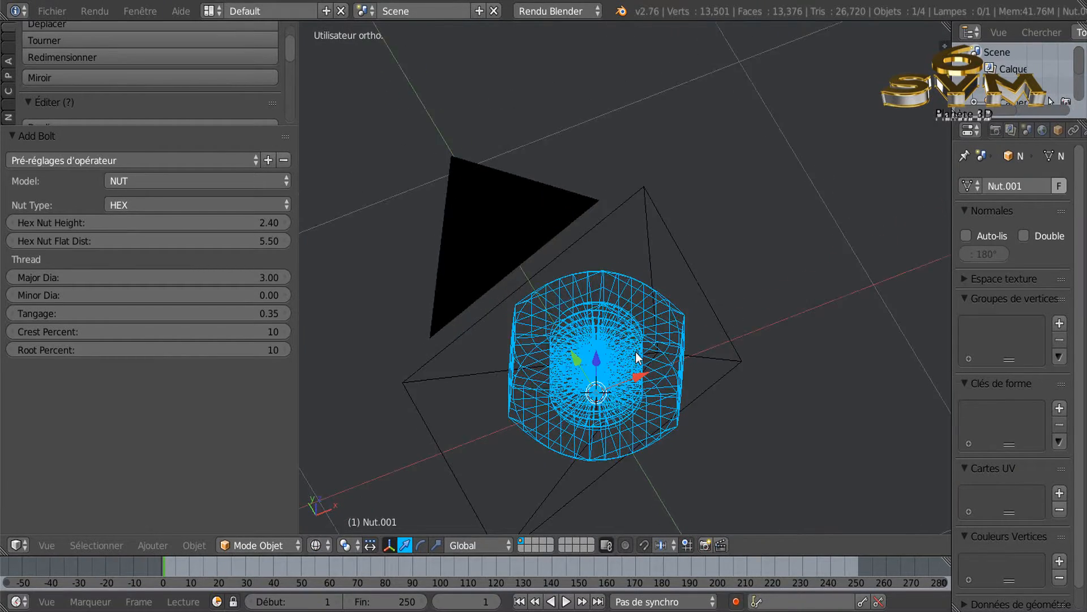
{"action": "scroll", "coordinate": [581, 392], "scroll_direction": "up", "scroll_amount": 4}
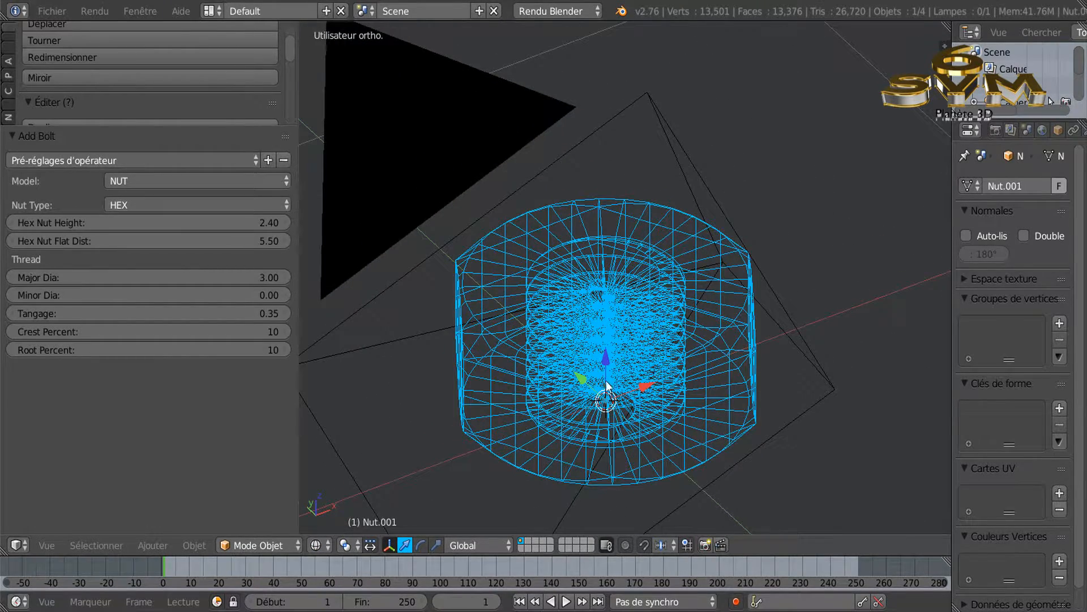
{"action": "middle_click_drag", "start_coordinate": [583, 382], "coordinate": [589, 438]}
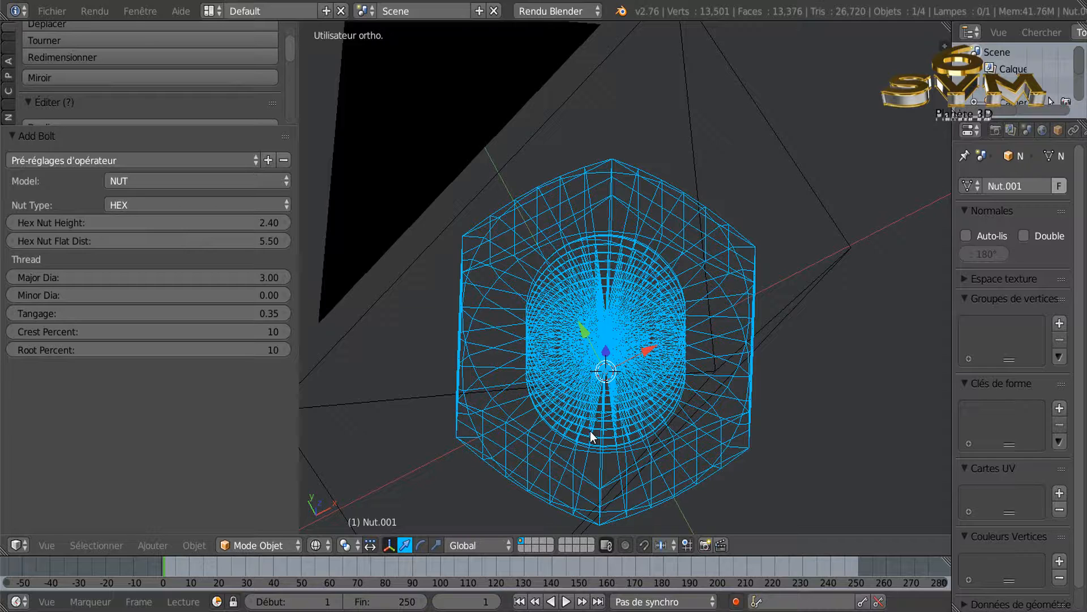
Step: Enter Edit Mode in solid shading and rip the outer edge loop of the nut's upper face in place
{"action": "key", "text": "Tab"}
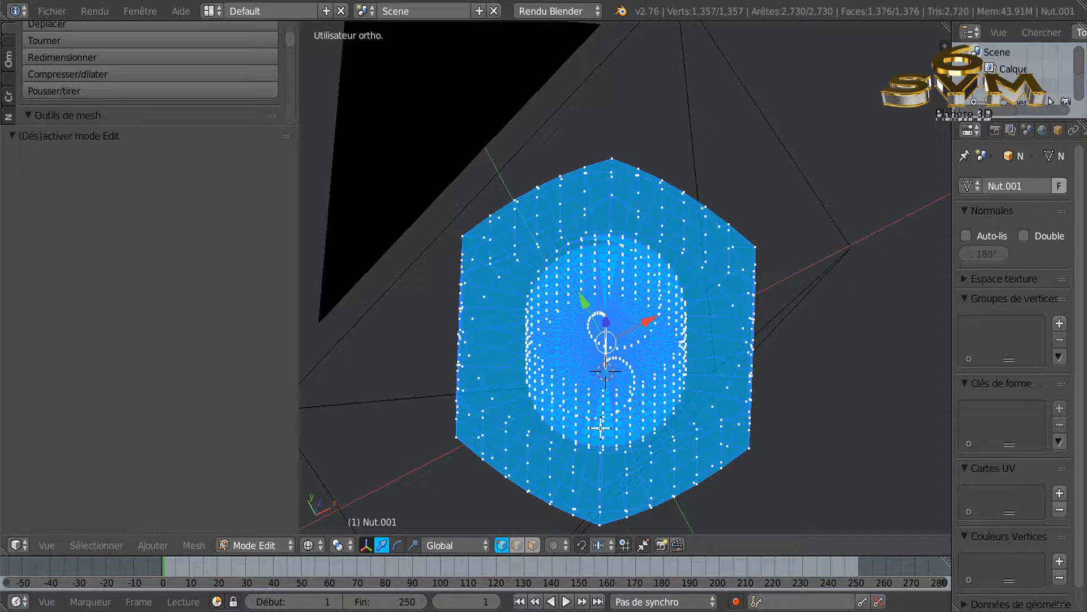
{"action": "key", "text": "z"}
{"action": "middle_click_drag", "start_coordinate": [638, 427], "coordinate": [653, 390]}
{"action": "key", "text": "a"}
{"action": "scroll", "coordinate": [668, 422], "scroll_direction": "up", "scroll_amount": 2}
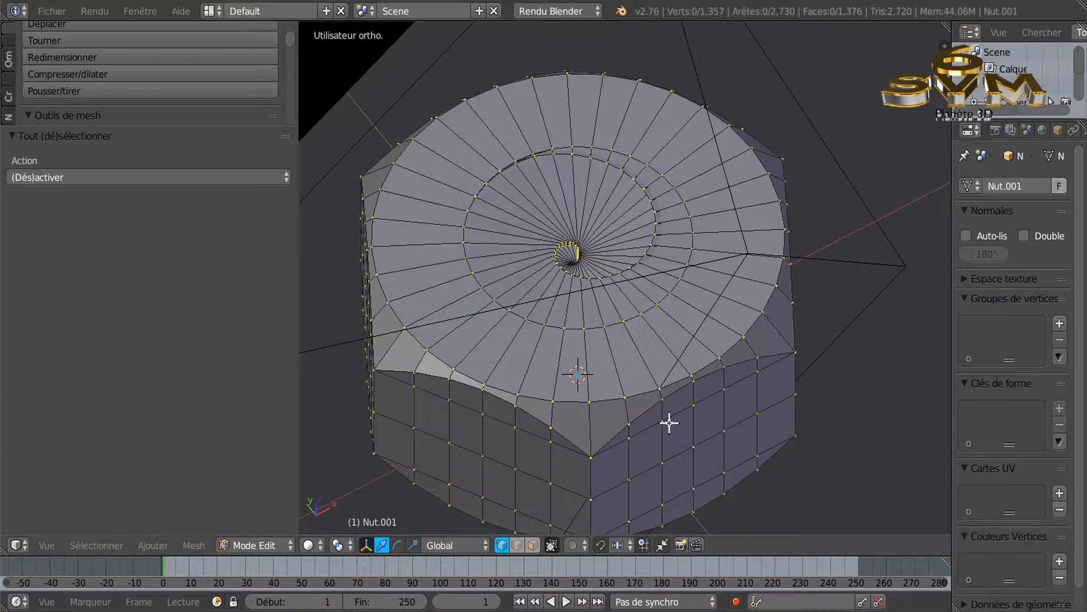
{"action": "right_click", "coordinate": [656, 392], "text": "alt"}
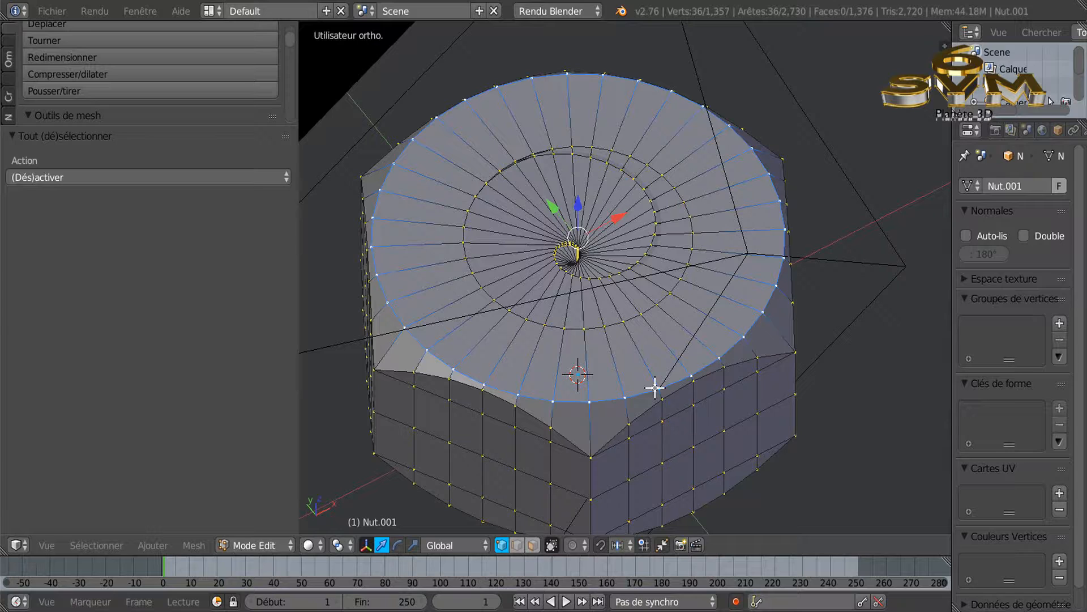
{"action": "key", "text": "shift+d"}
{"action": "right_click", "coordinate": [713, 414]}
Step: Rip the outer edge loop of the nut's underside in place
{"action": "middle_click_drag", "start_coordinate": [755, 464], "coordinate": [743, 334]}
{"action": "scroll", "coordinate": [722, 357], "scroll_direction": "up", "scroll_amount": 4}
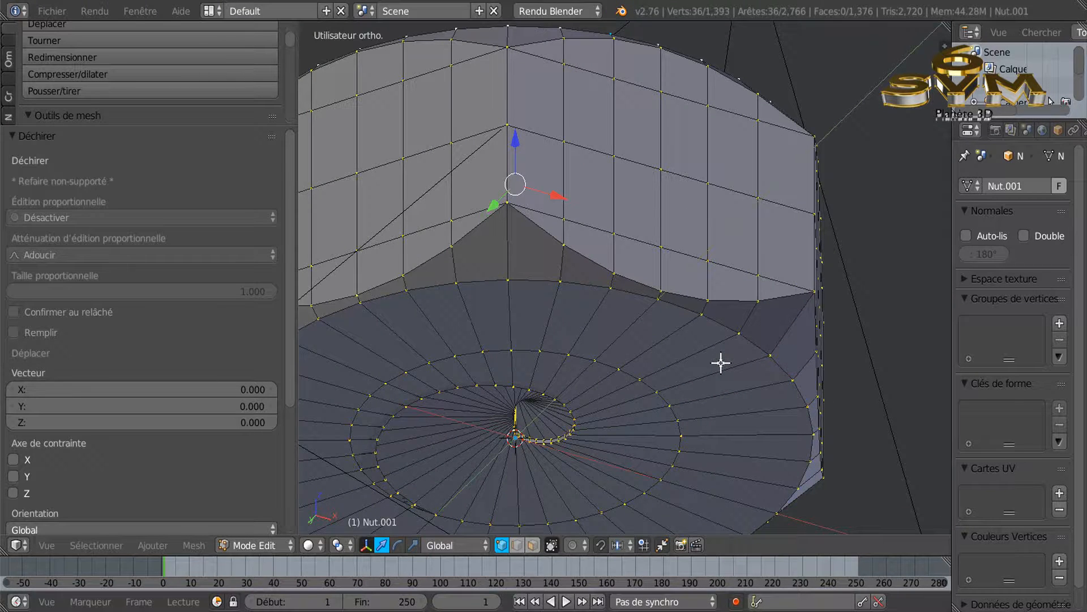
{"action": "right_click", "coordinate": [718, 323], "text": "alt"}
{"action": "key", "text": "v"}
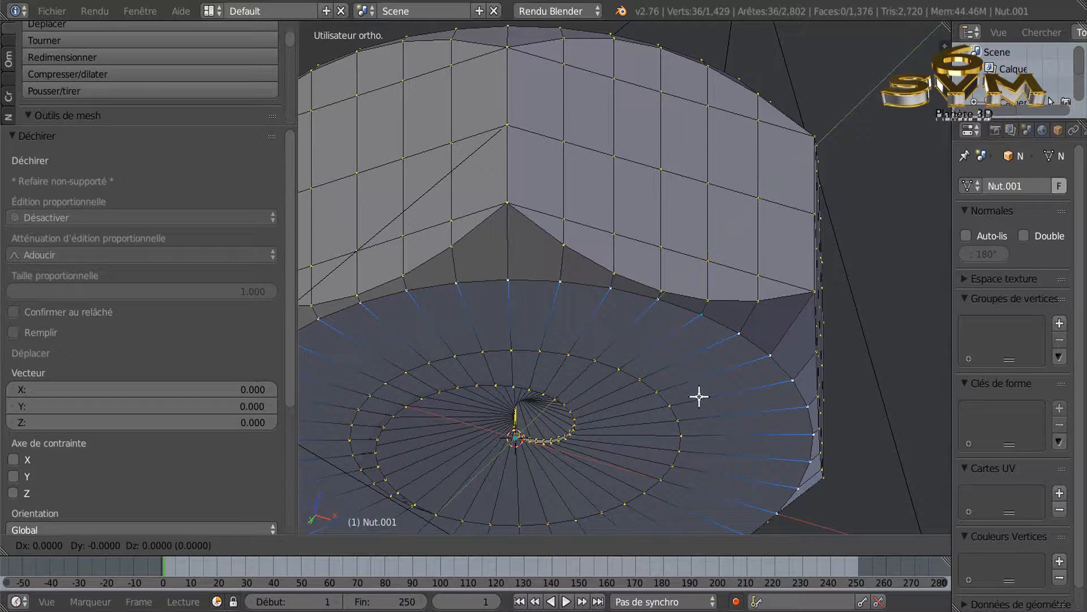
{"action": "left_click", "coordinate": [692, 391]}
Step: Select everything linked to the detached end faces and thread and delete those vertices
{"action": "right_click", "coordinate": [640, 379]}
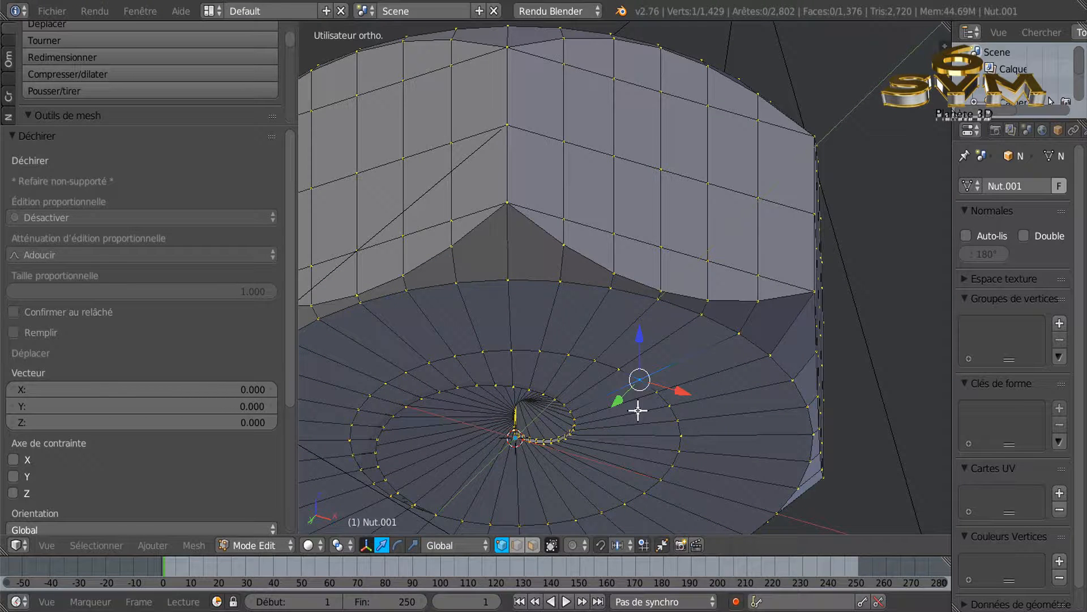
{"action": "key", "text": "ctrl+l"}
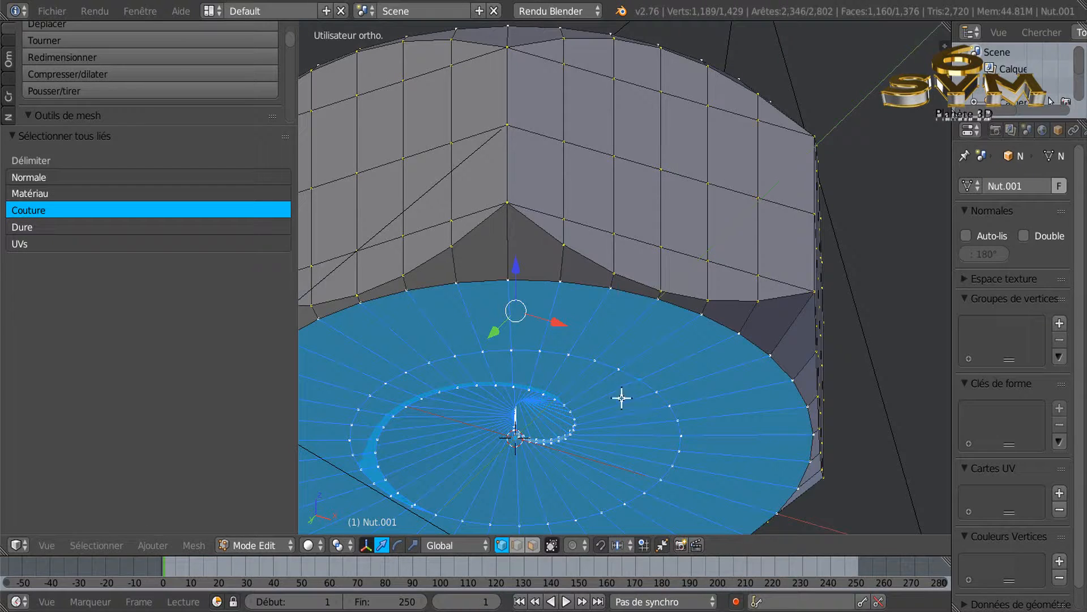
{"action": "key", "text": "x"}
{"action": "left_click", "coordinate": [618, 396]}
Step: Extrude the nut's upper open edge loop inward, scaling it to 0.685
{"action": "middle_click_drag", "start_coordinate": [660, 366], "coordinate": [648, 412]}
{"action": "scroll", "coordinate": [641, 432], "scroll_direction": "down", "scroll_amount": 5}
{"action": "scroll", "coordinate": [668, 437], "scroll_direction": "up", "scroll_amount": 1}
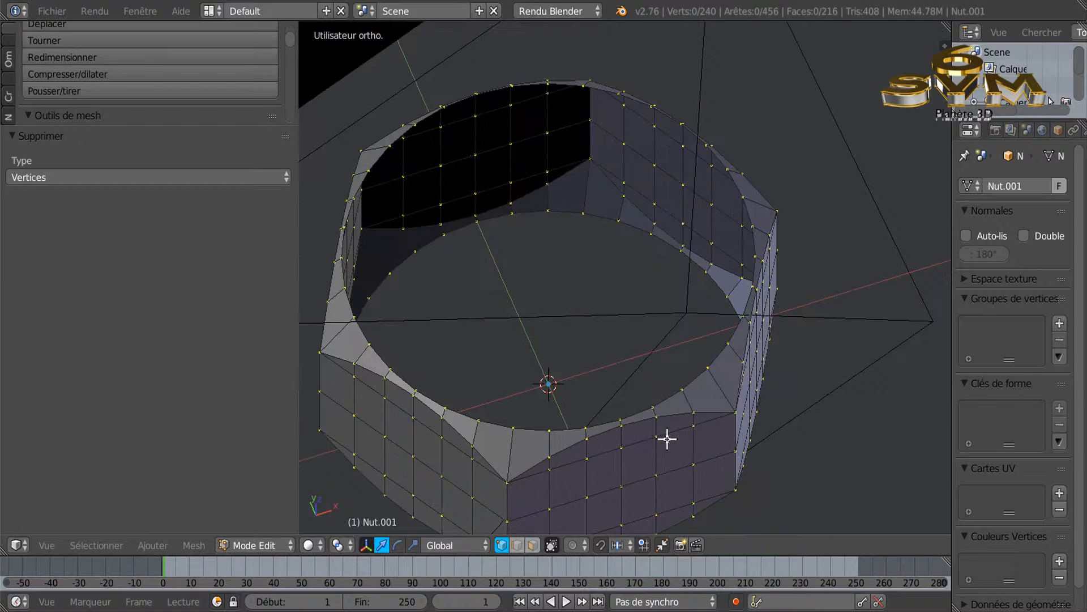
{"action": "right_click", "coordinate": [697, 376], "text": "alt"}
{"action": "scroll", "coordinate": [655, 429], "scroll_direction": "down", "scroll_amount": 1}
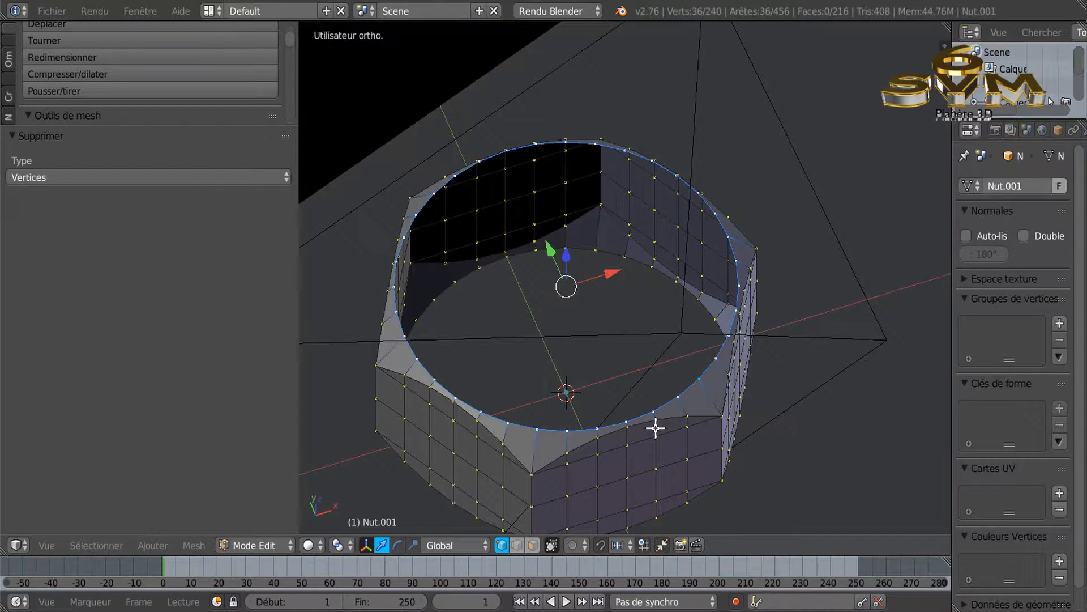
{"action": "key", "text": "e"}
{"action": "key", "text": "s"}
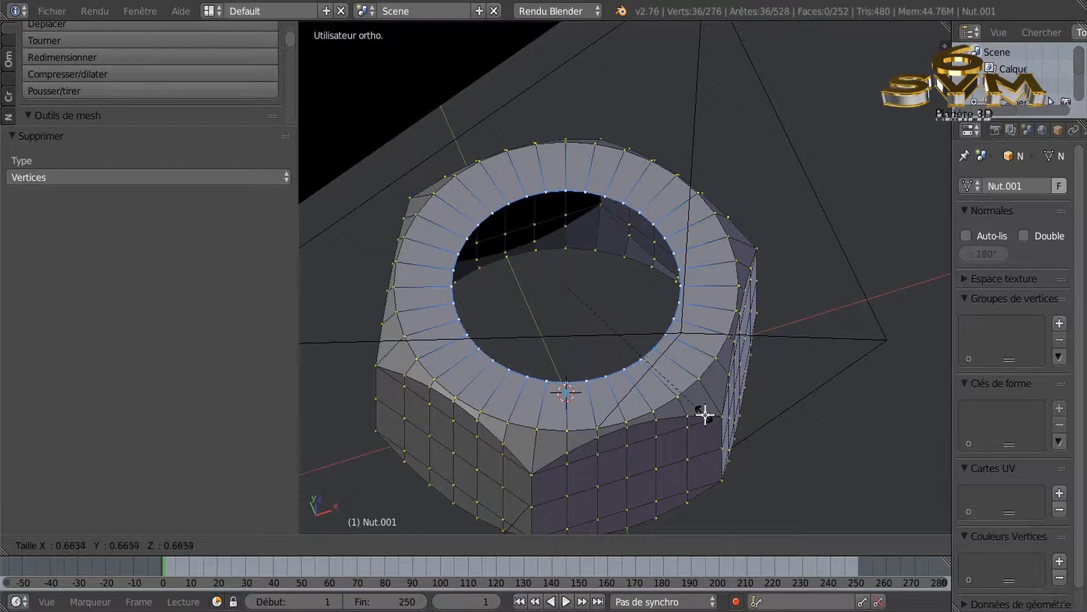
{"action": "left_click", "coordinate": [709, 418]}
Step: Select the open edge loop on the nut's underside
{"action": "middle_click_drag", "start_coordinate": [663, 485], "coordinate": [681, 347]}
{"action": "scroll", "coordinate": [681, 346], "scroll_direction": "up", "scroll_amount": 2}
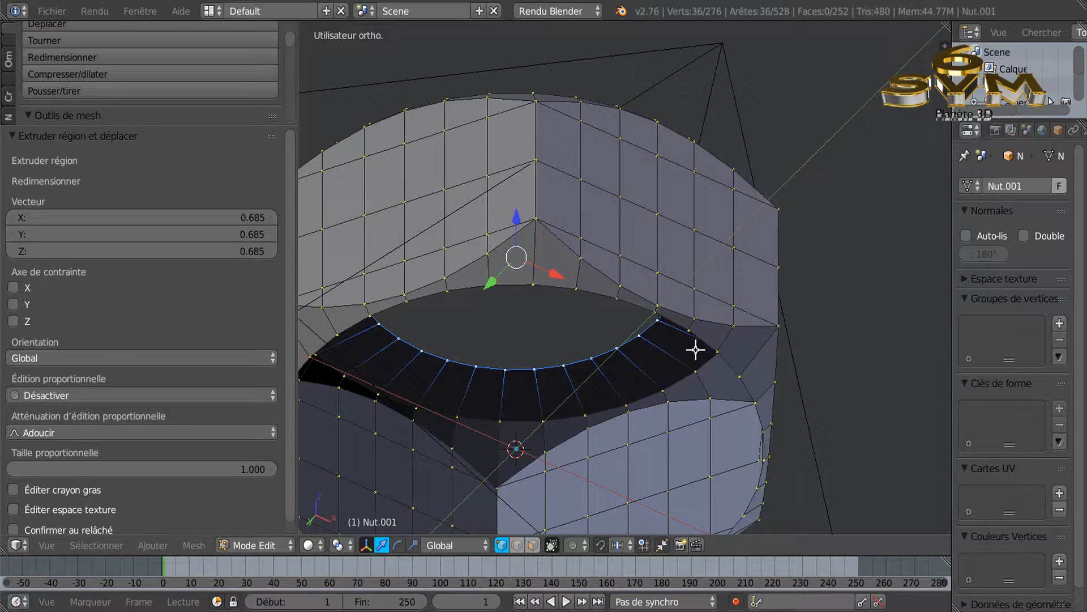
{"action": "right_click", "coordinate": [704, 344], "text": "alt"}
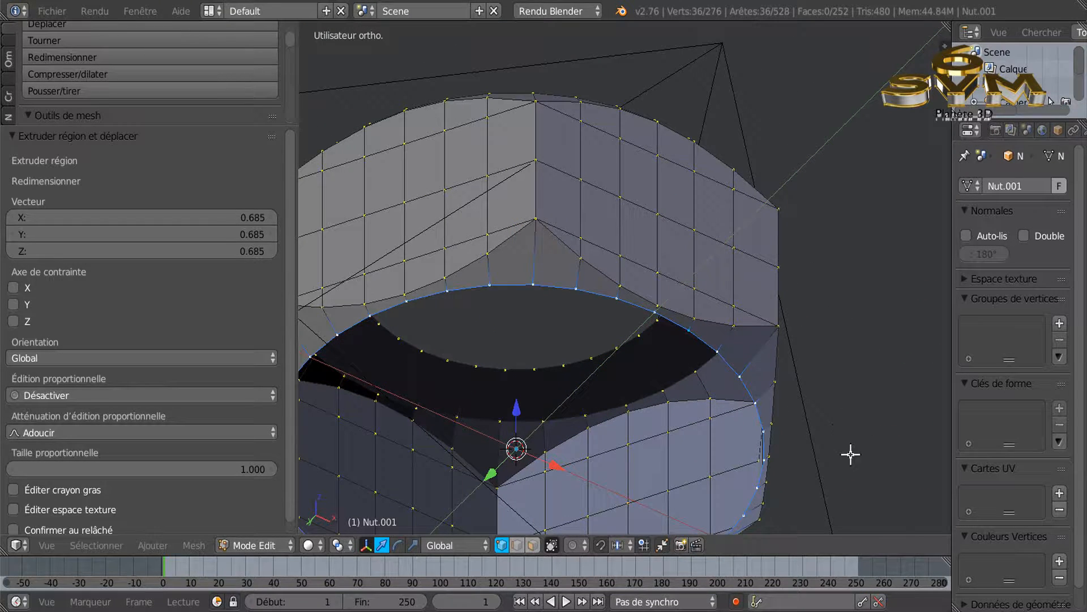
{"action": "key", "text": "s"}
{"action": "left_click", "coordinate": [785, 435]}
{"action": "middle_click_drag", "start_coordinate": [802, 340], "coordinate": [681, 408]}
{"action": "key", "text": "ctrl+z"}
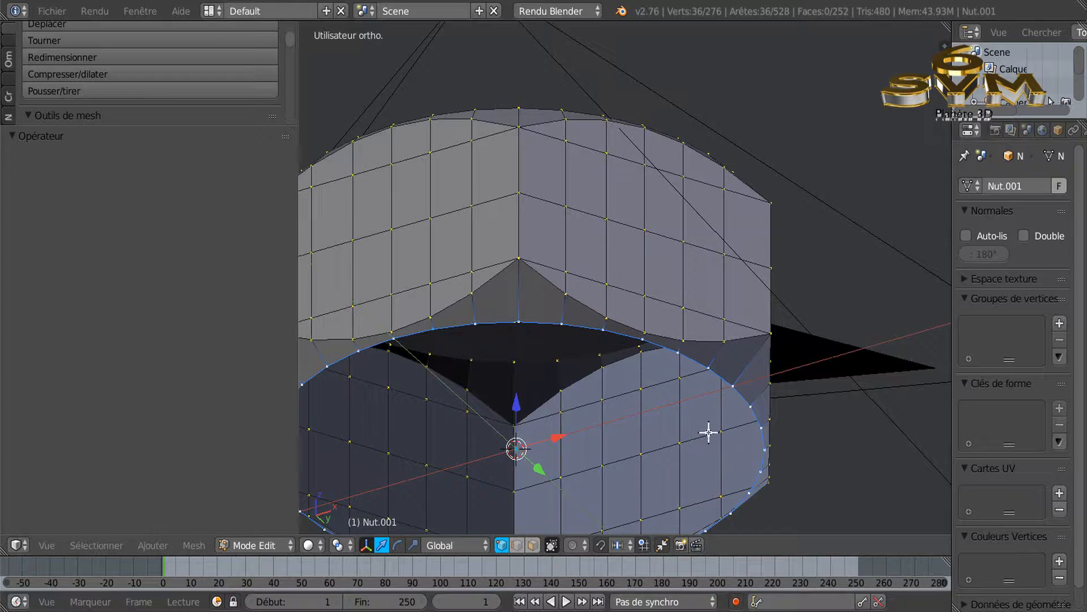
Step: Extrude the underside loop inward at a scale of 0.747 and shrink it further by 0.880
{"action": "key", "text": "e"}
{"action": "key", "text": "s"}
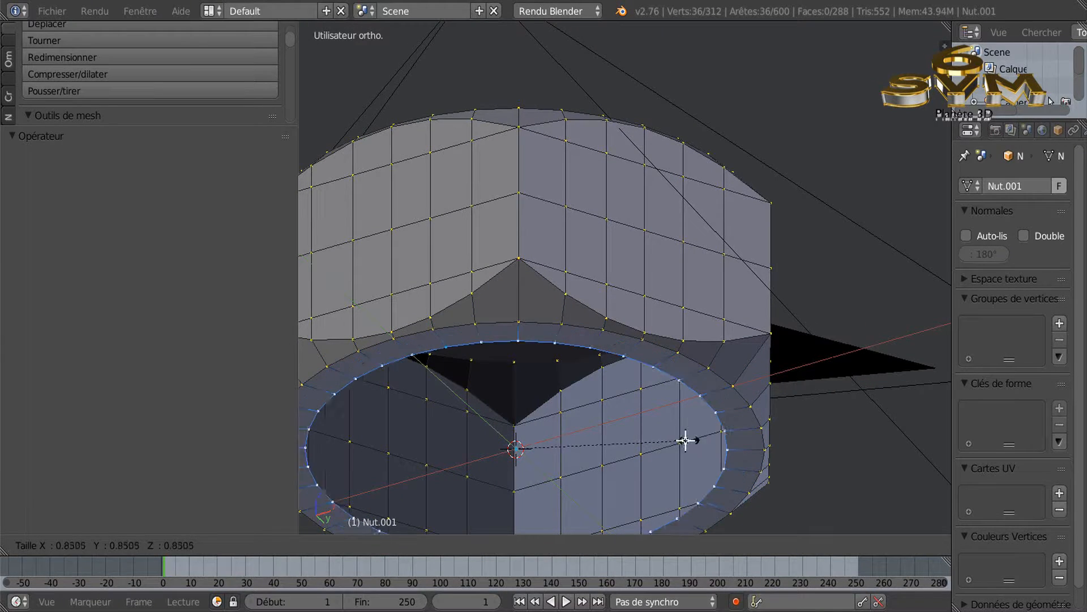
{"action": "left_click", "coordinate": [669, 440]}
{"action": "middle_click_drag", "start_coordinate": [706, 379], "coordinate": [749, 438]}
{"action": "key", "text": "s"}
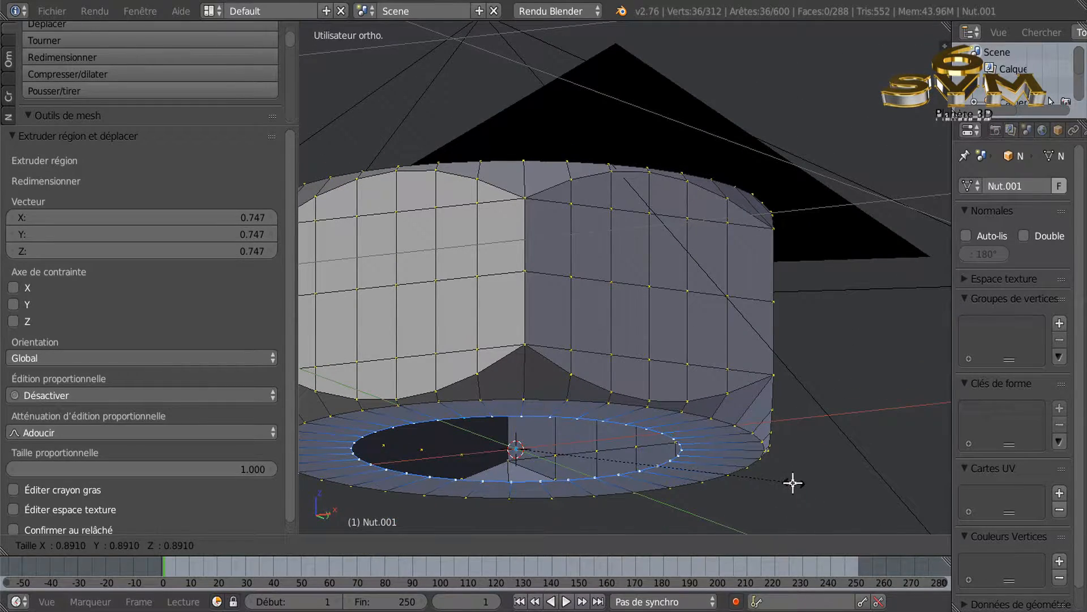
{"action": "left_click", "coordinate": [791, 482]}
Step: Scale the lower inner loop by about 1.04 in top view to align it with the upper hole edge
{"action": "middle_click_drag", "start_coordinate": [805, 402], "coordinate": [795, 486]}
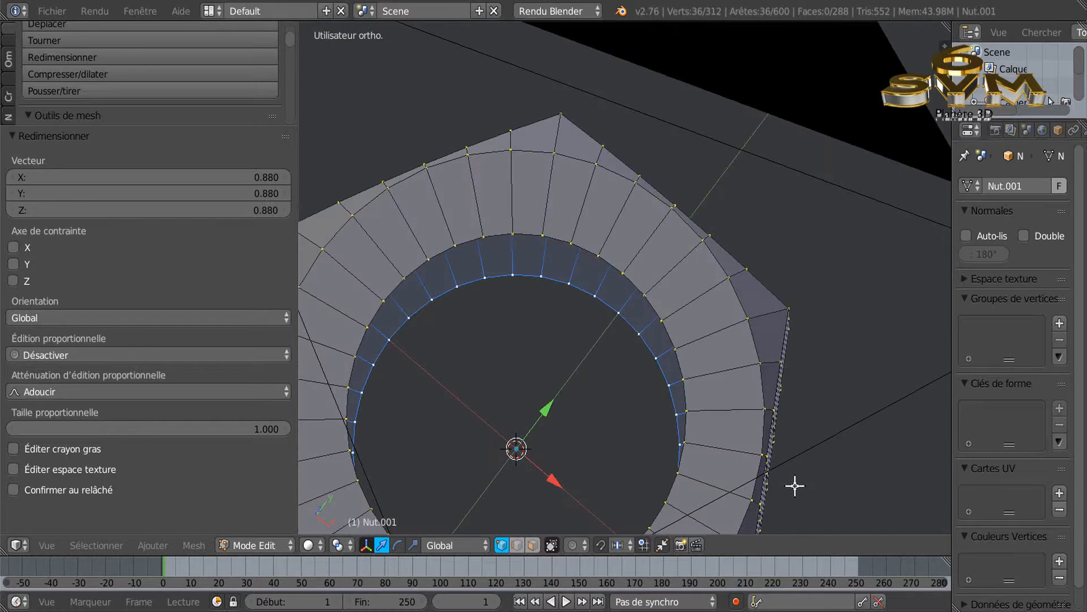
{"action": "key", "text": "KP_7"}
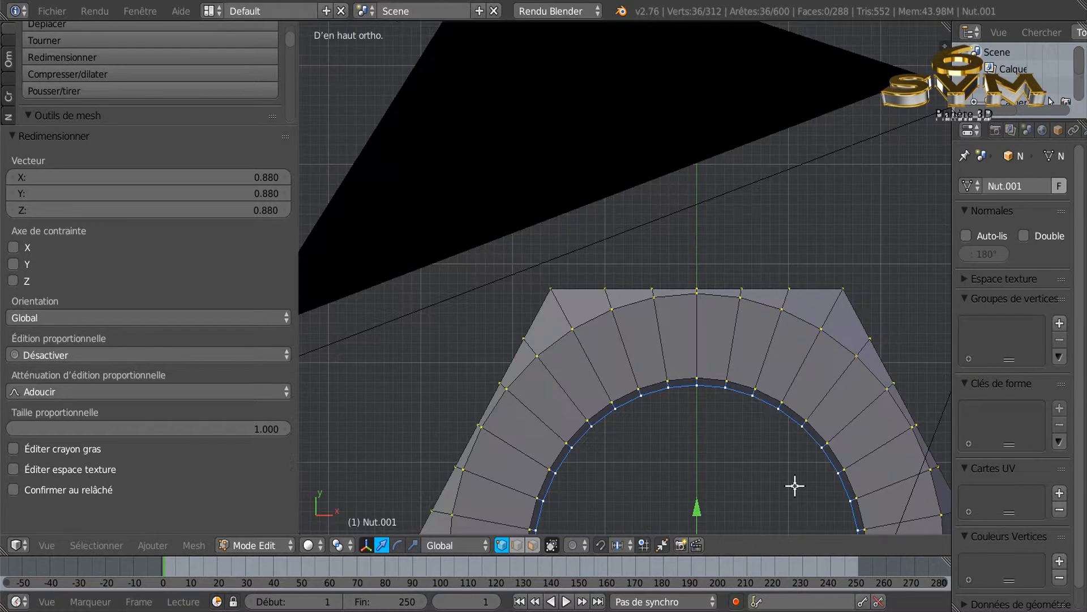
{"action": "key", "text": "KP_Decimal"}
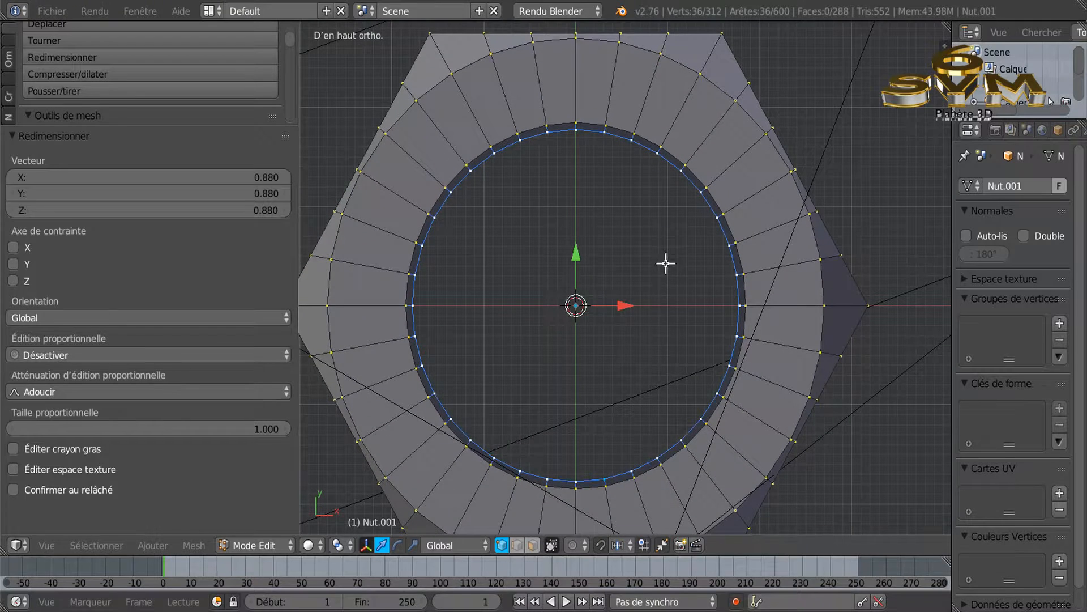
{"action": "key", "text": "s"}
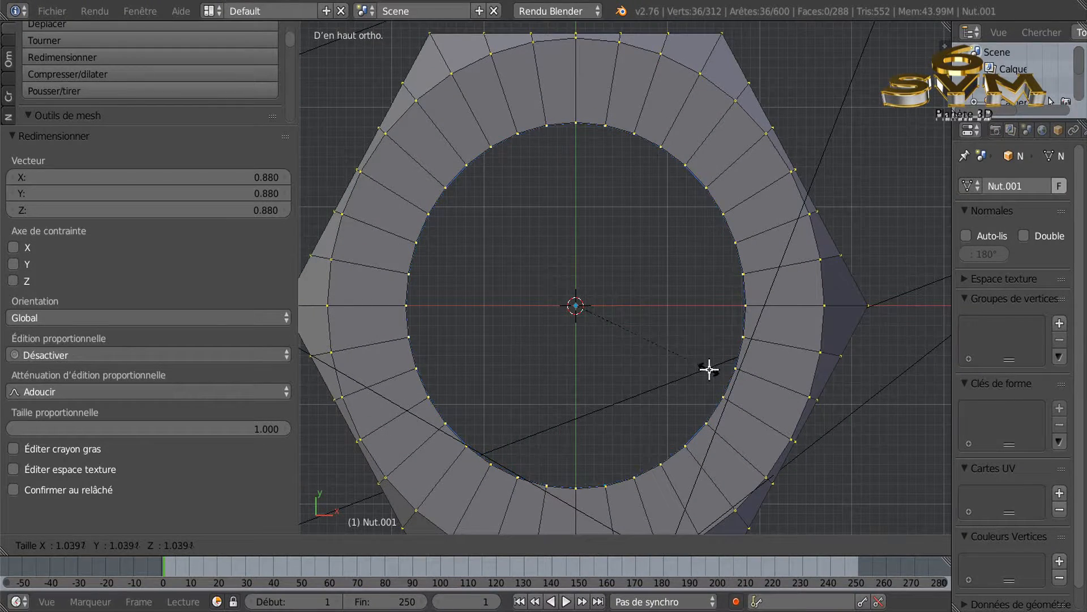
{"action": "left_click", "coordinate": [708, 371]}
Step: Extrude the upper hole's inner edge loop and move it -0.027 along Z
{"action": "middle_click_drag", "start_coordinate": [631, 417], "coordinate": [704, 422]}
{"action": "scroll", "coordinate": [707, 267], "scroll_direction": "up", "scroll_amount": 1}
{"action": "middle_click_drag", "start_coordinate": [700, 359], "coordinate": [698, 360]}
{"action": "right_click", "coordinate": [765, 194], "text": "alt"}
{"action": "middle_click_drag", "start_coordinate": [740, 383], "coordinate": [716, 315]}
{"action": "key", "text": "e"}
{"action": "right_click", "coordinate": [641, 254]}
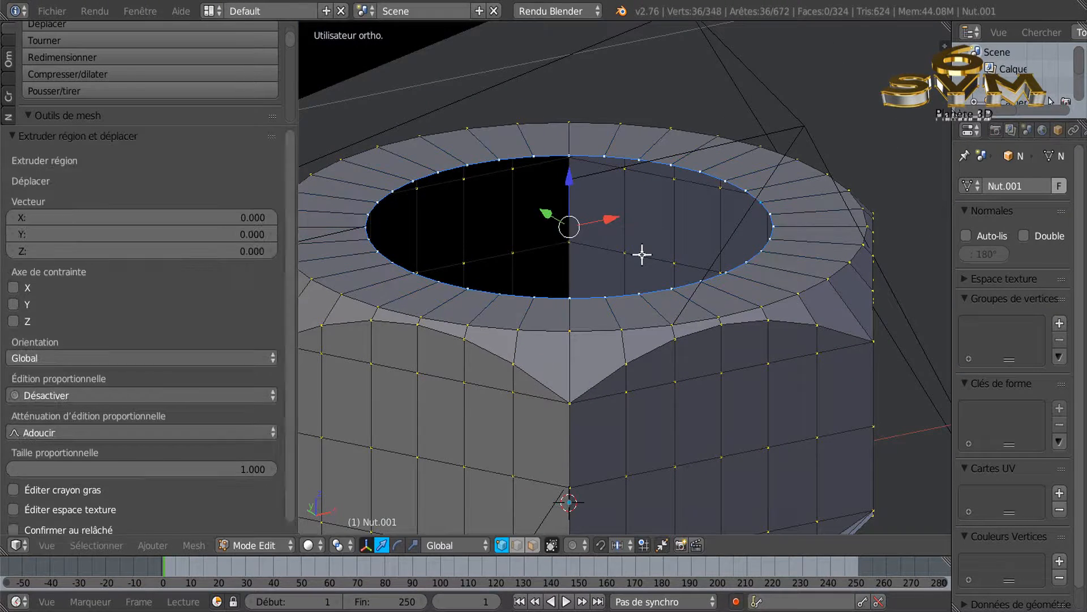
{"action": "key", "text": "g"}
{"action": "key", "text": "z"}
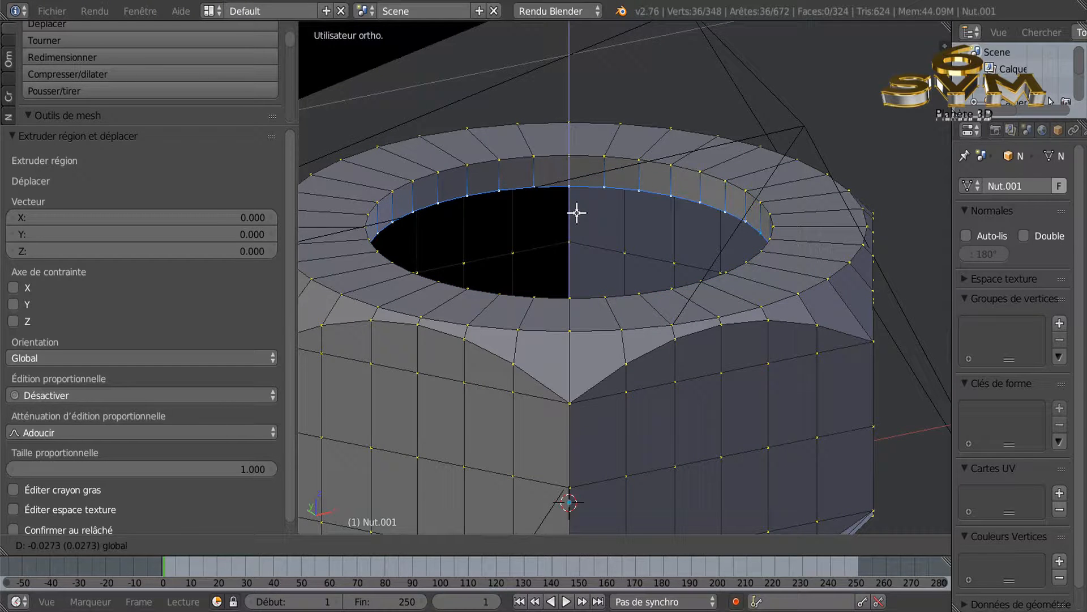
{"action": "left_click", "coordinate": [576, 213]}
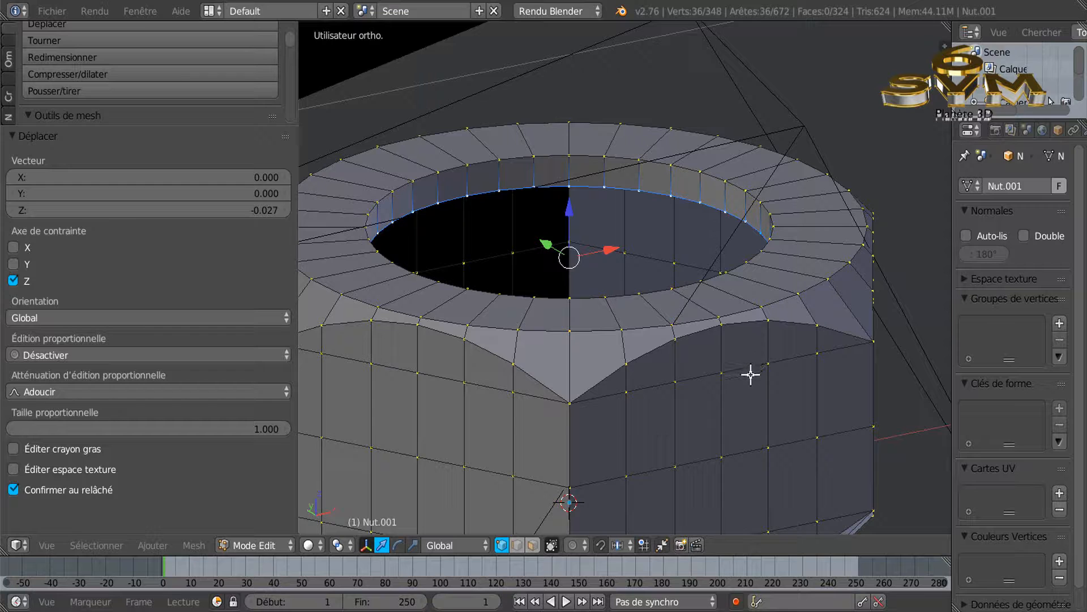
Step: Extrude the hole's inner loop inward at about 0.94 scale and extrude it again 0.020 upward along Z
{"action": "key", "text": "e"}
{"action": "key", "text": "s"}
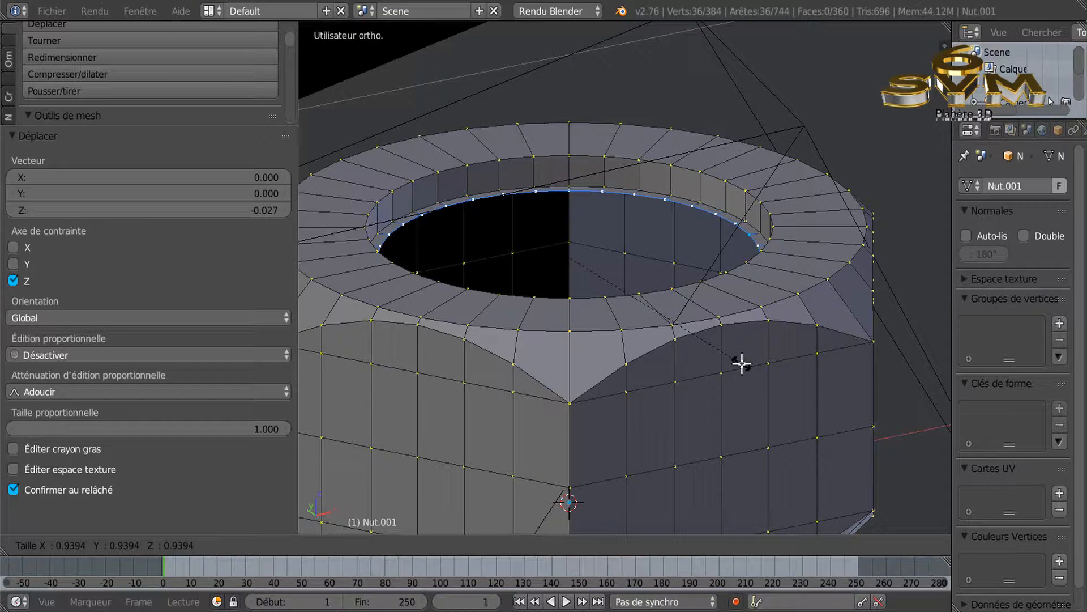
{"action": "left_click", "coordinate": [742, 363]}
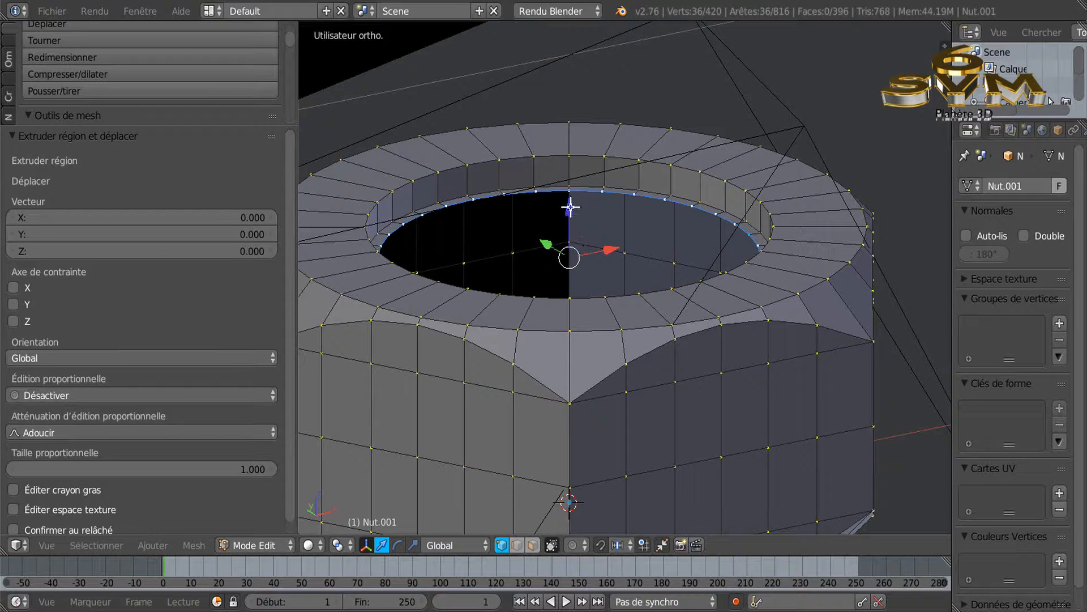
{"action": "key", "text": "e"}
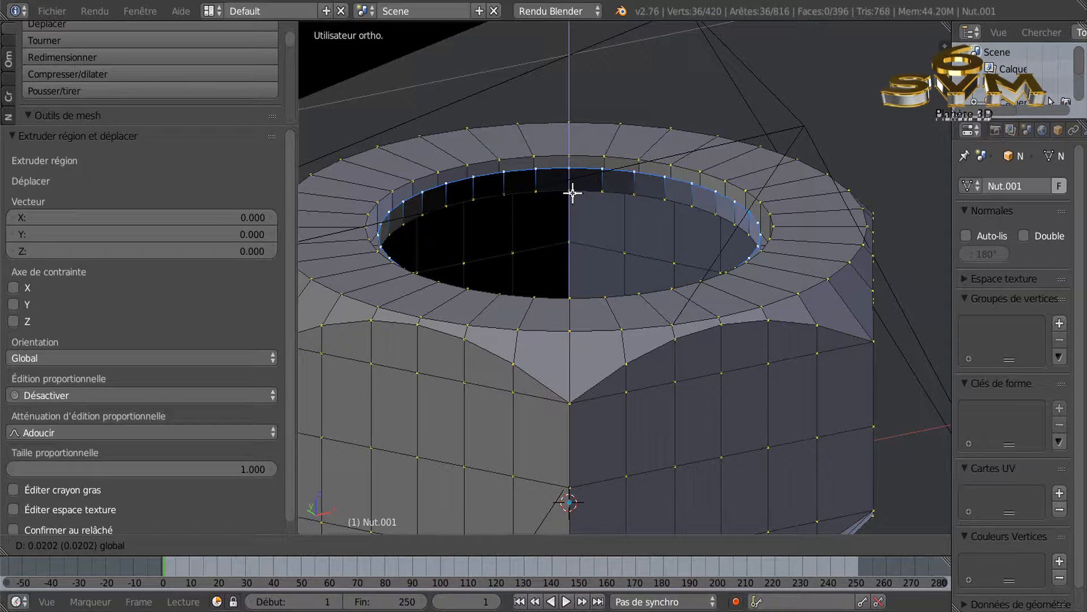
{"action": "left_click", "coordinate": [572, 193]}
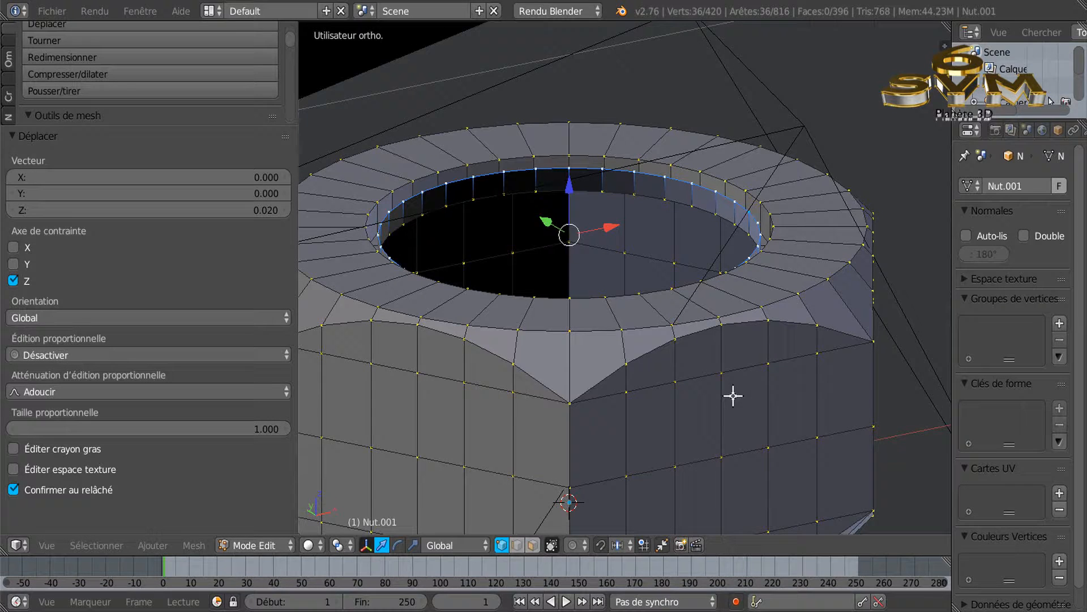
{"action": "key", "text": "e"}
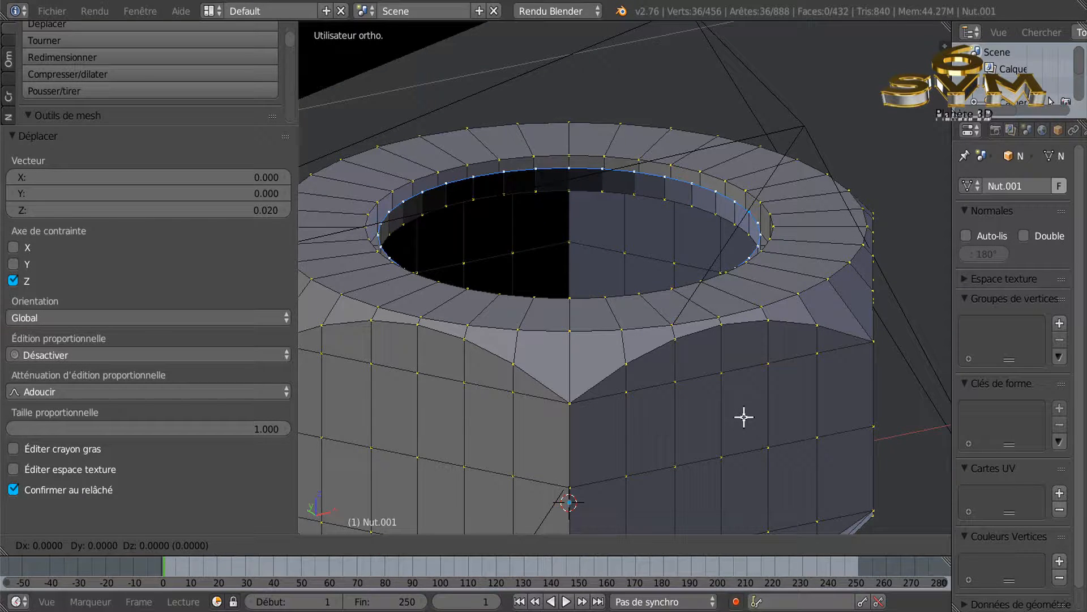
{"action": "right_click", "coordinate": [743, 418]}
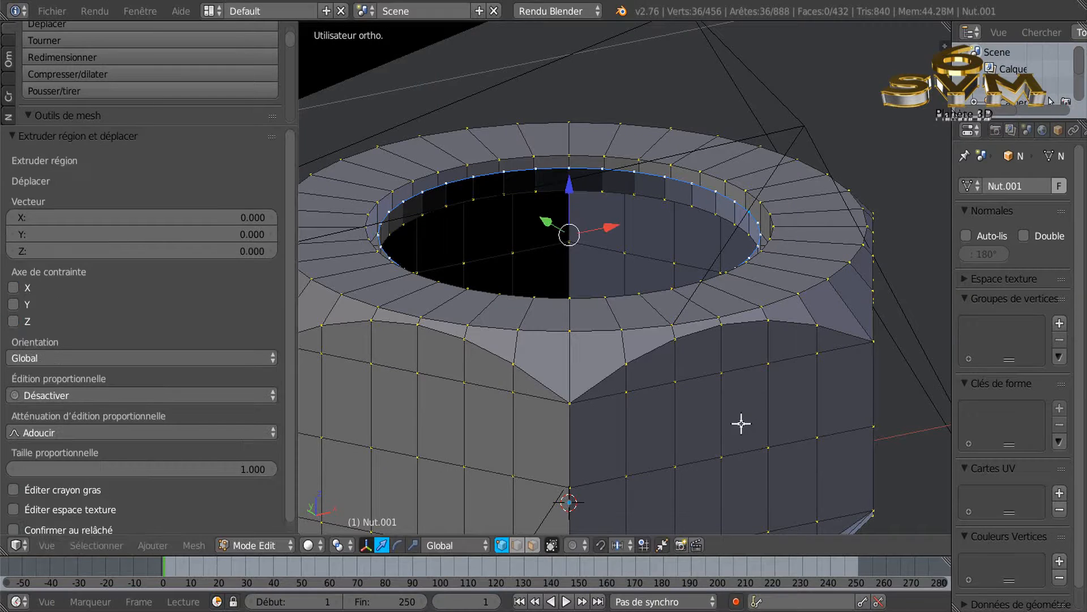
{"action": "key", "text": "s"}
{"action": "right_click", "coordinate": [759, 451]}
{"action": "key", "text": "ctrl+e"}
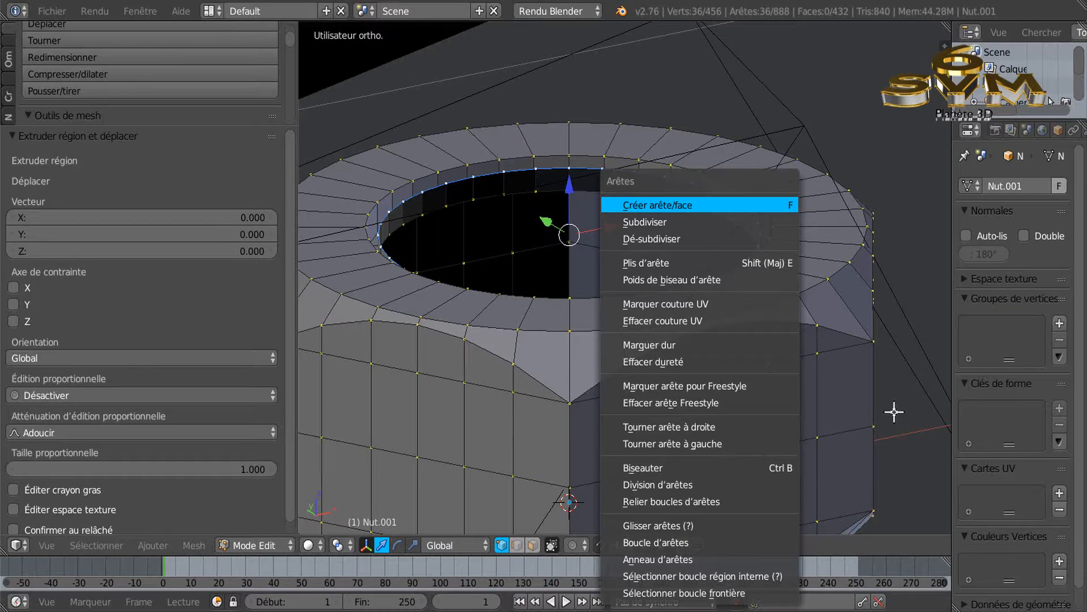
{"action": "key", "text": "ctrl+z"}
{"action": "key", "text": "ctrl+z"}
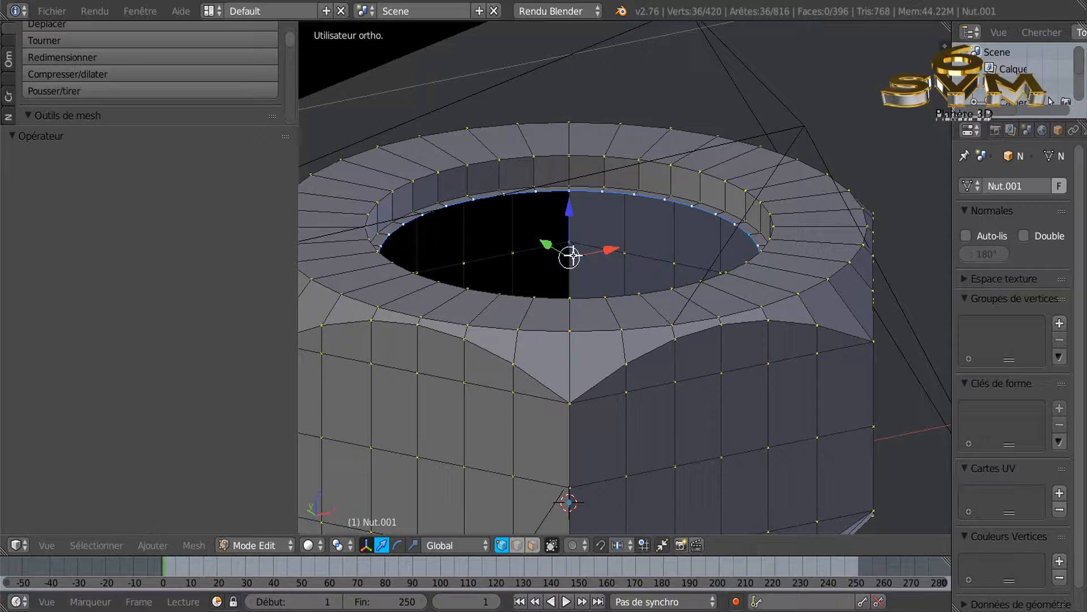
Step: Move the extruded inner edge loop of the hole 0.020 along Z and scale it down to 0.919
{"action": "left_click_drag", "start_coordinate": [569, 217], "coordinate": [572, 196]}
{"action": "key", "text": "s"}
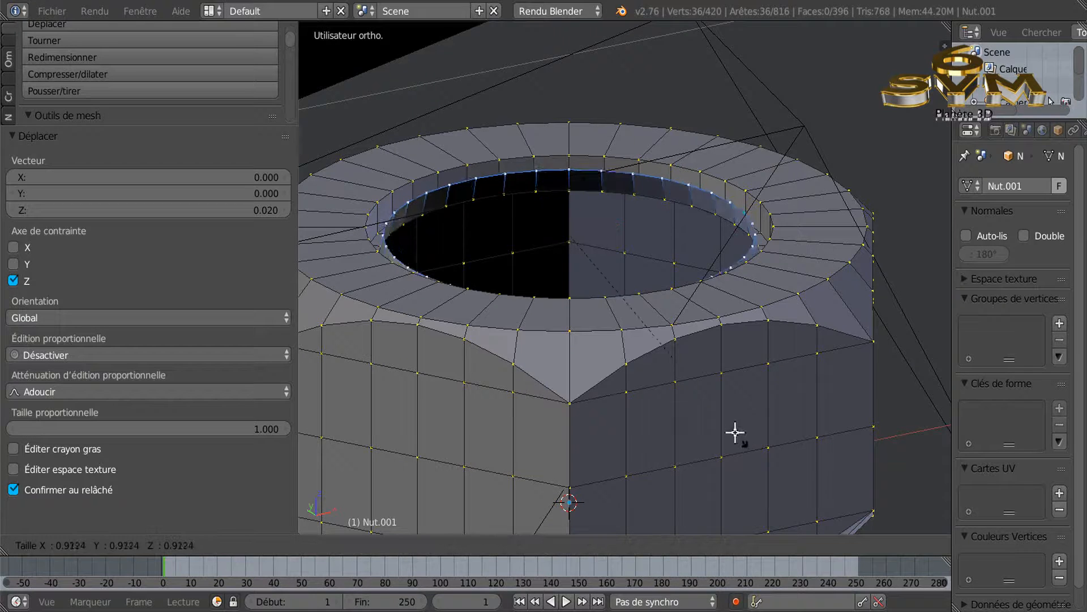
{"action": "left_click", "coordinate": [731, 427]}
{"action": "middle_click_drag", "start_coordinate": [742, 395], "coordinate": [744, 433]}
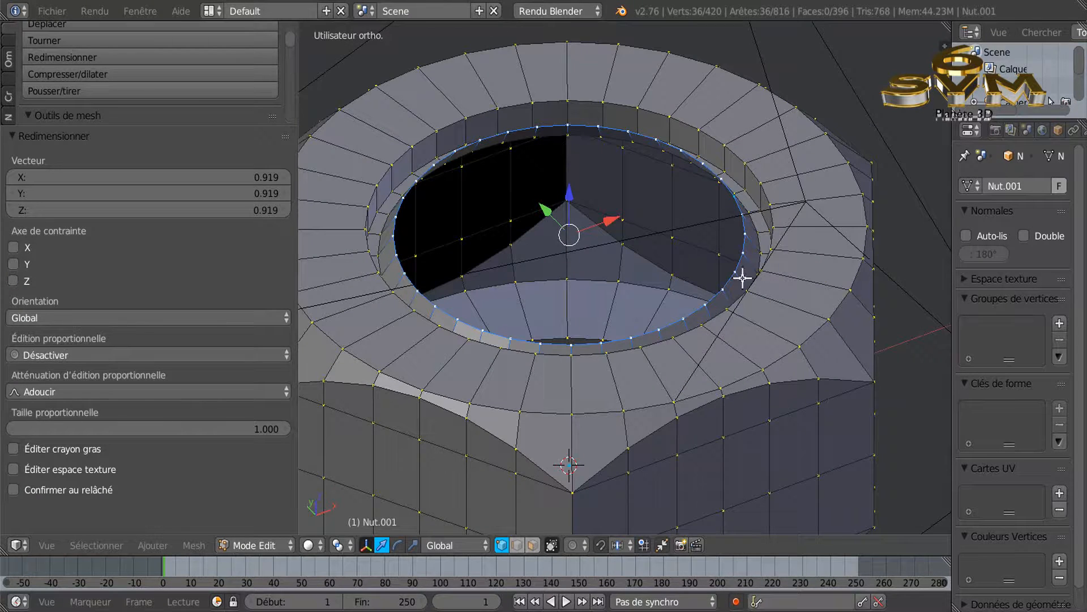
{"action": "middle_click_drag", "start_coordinate": [675, 444], "coordinate": [675, 405]}
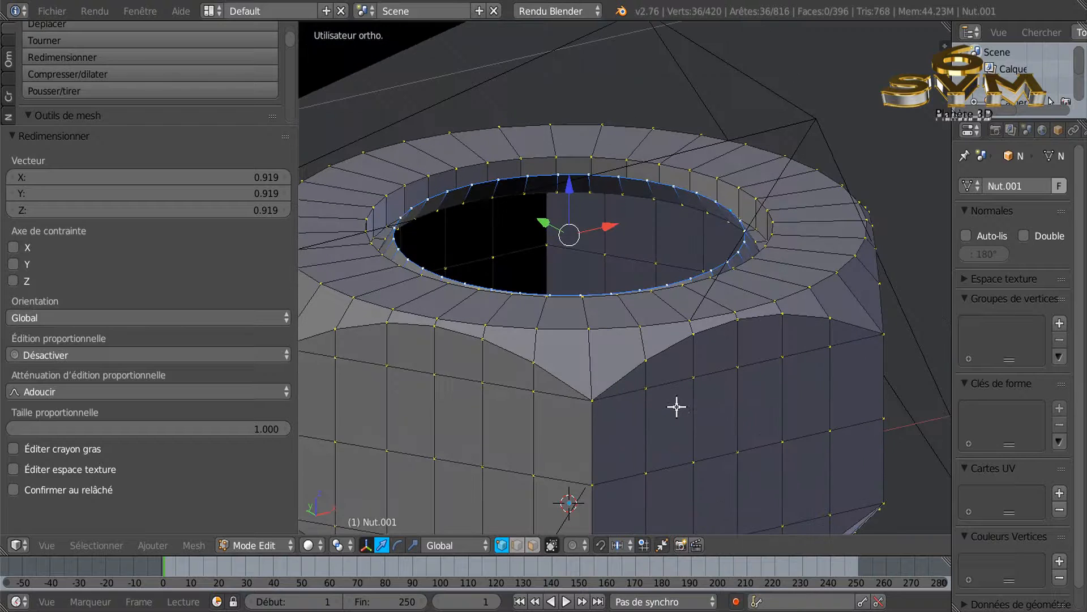
Step: Close the hole by extruding the inner loop to the centre at scale 0, and move the centre vertices -0.021 along Z
{"action": "key", "text": "e"}
{"action": "key", "text": "s"}
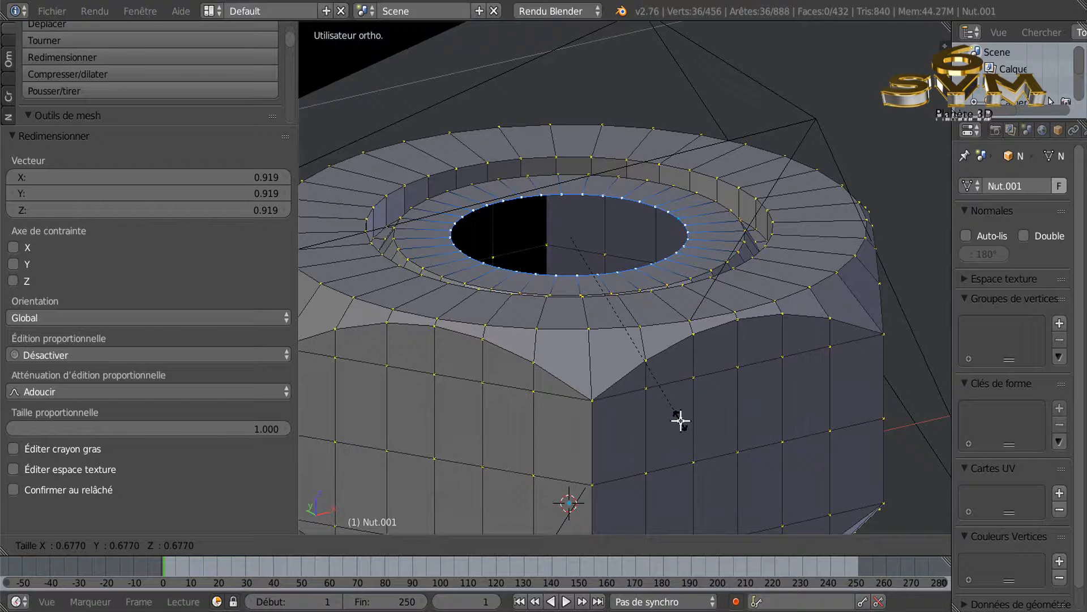
{"action": "key", "text": "0"}
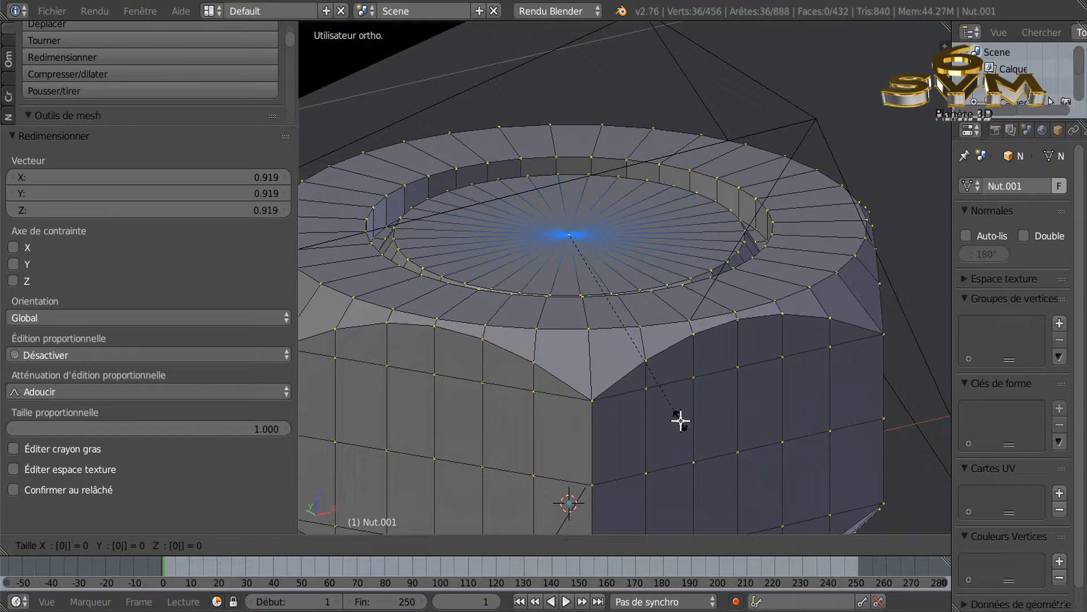
{"action": "key", "text": "Return"}
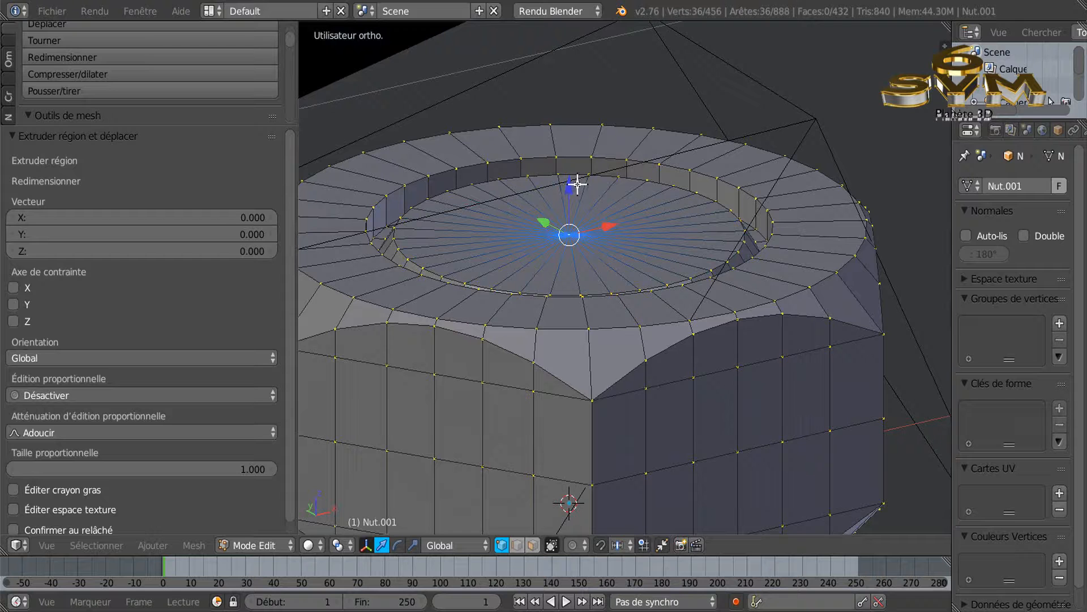
{"action": "left_click_drag", "start_coordinate": [573, 185], "coordinate": [579, 205]}
{"action": "middle_click_drag", "start_coordinate": [646, 251], "coordinate": [807, 221]}
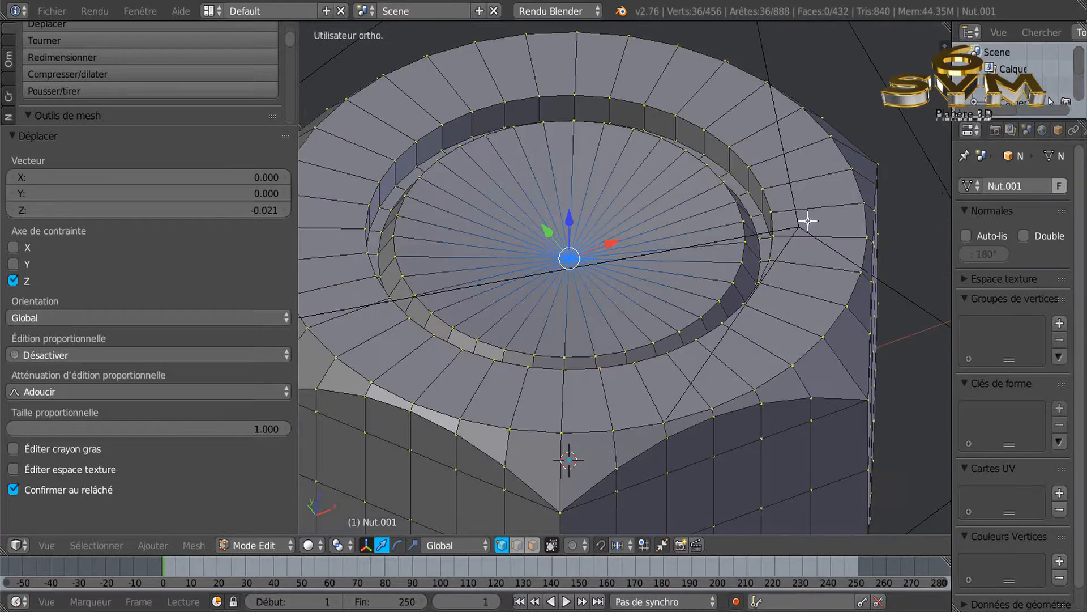
Step: Add a Subdivision Surface modifier to the nut and set its view subdivisions to 2
{"action": "left_click_drag", "start_coordinate": [918, 148], "coordinate": [900, 149]}
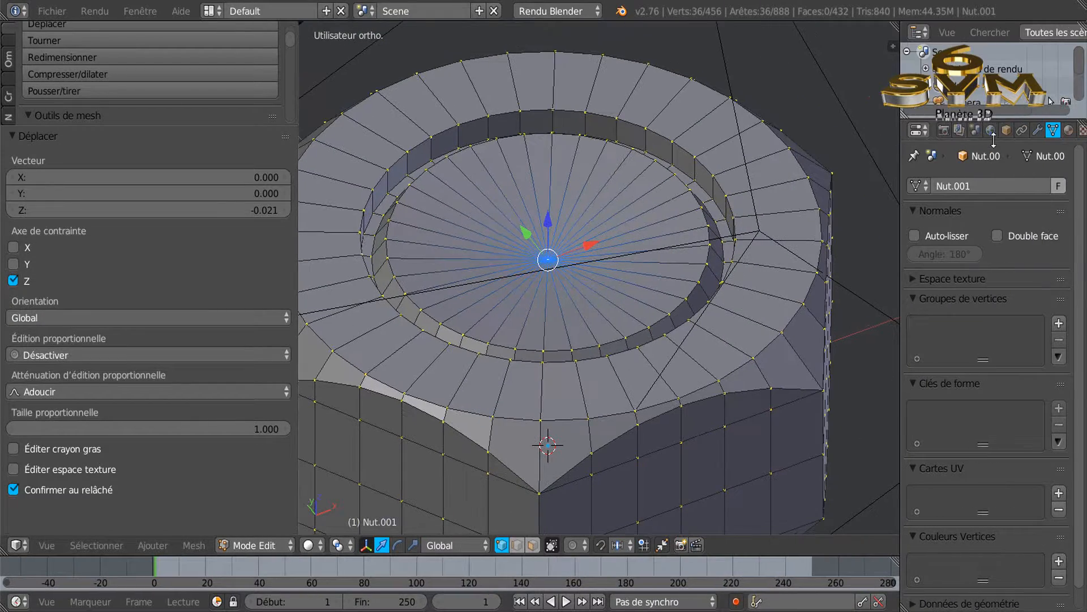
{"action": "left_click", "coordinate": [1037, 132]}
{"action": "left_click", "coordinate": [1011, 188]}
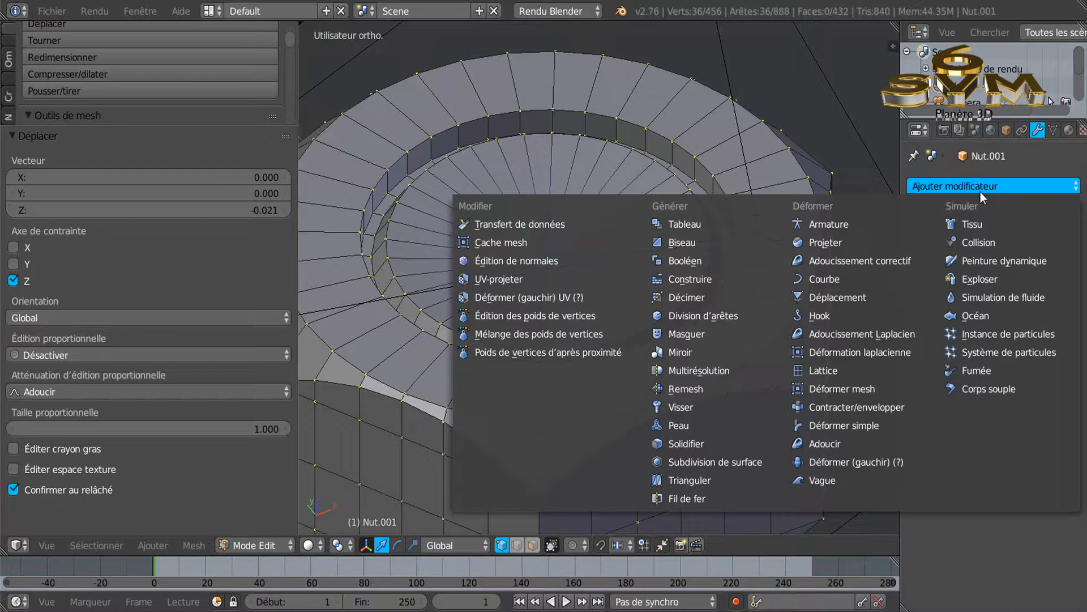
{"action": "left_click", "coordinate": [698, 461]}
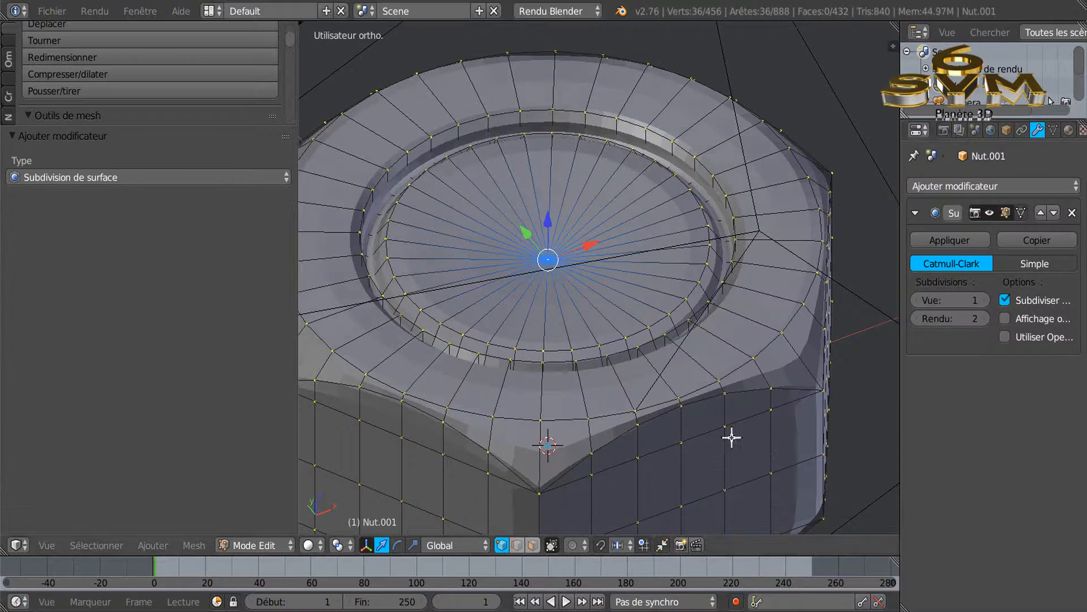
{"action": "left_click", "coordinate": [986, 300]}
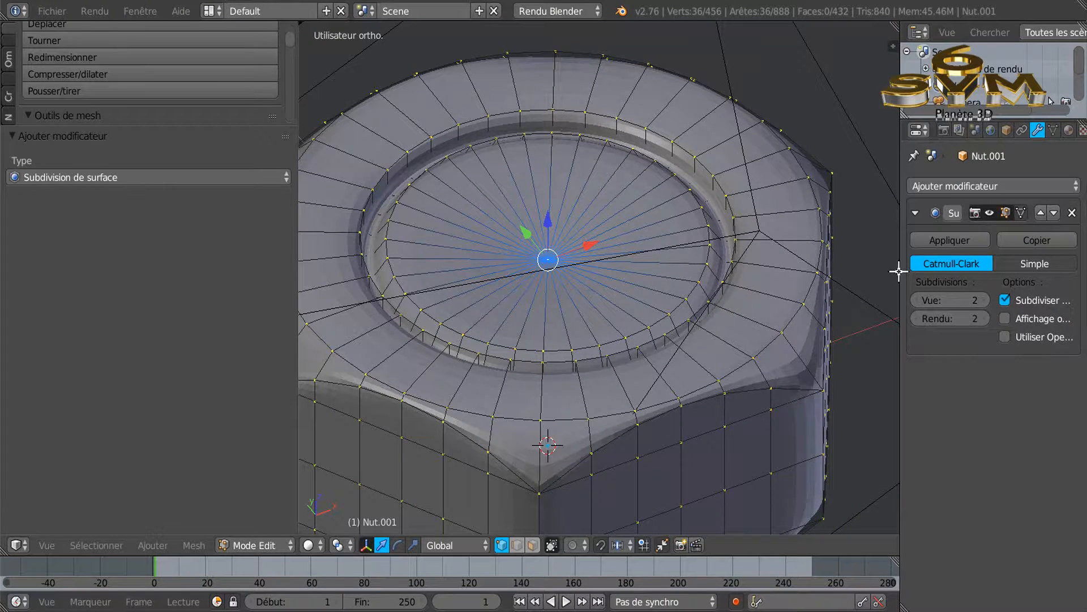
{"action": "left_click_drag", "start_coordinate": [899, 273], "coordinate": [915, 274]}
Step: Return the nut to Object Mode and apply smooth shading
{"action": "scroll", "coordinate": [835, 373], "scroll_direction": "down", "scroll_amount": 2}
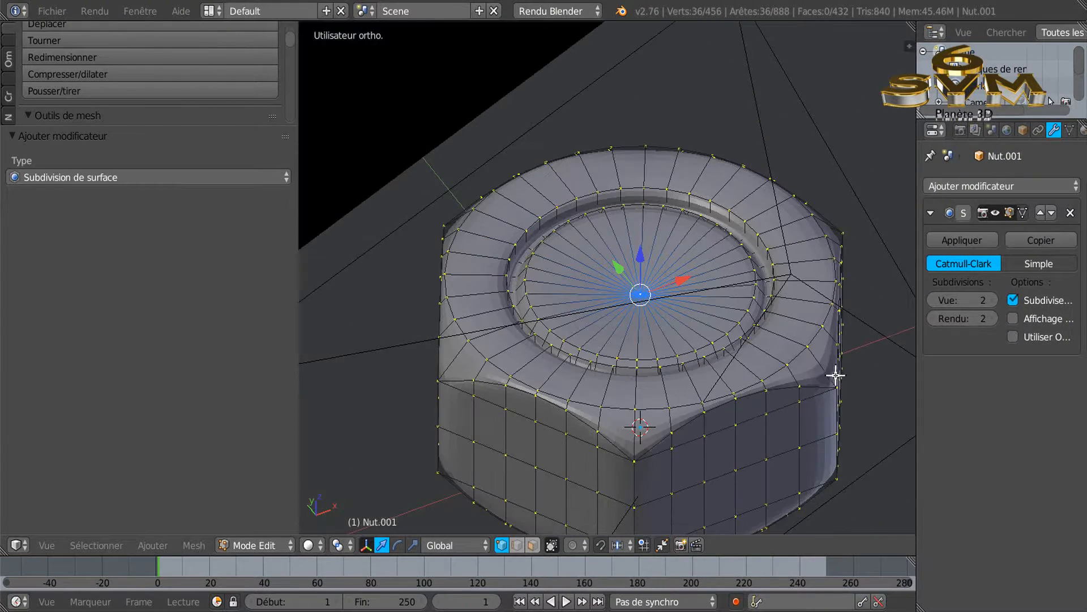
{"action": "middle_click_drag", "start_coordinate": [811, 378], "coordinate": [760, 381]}
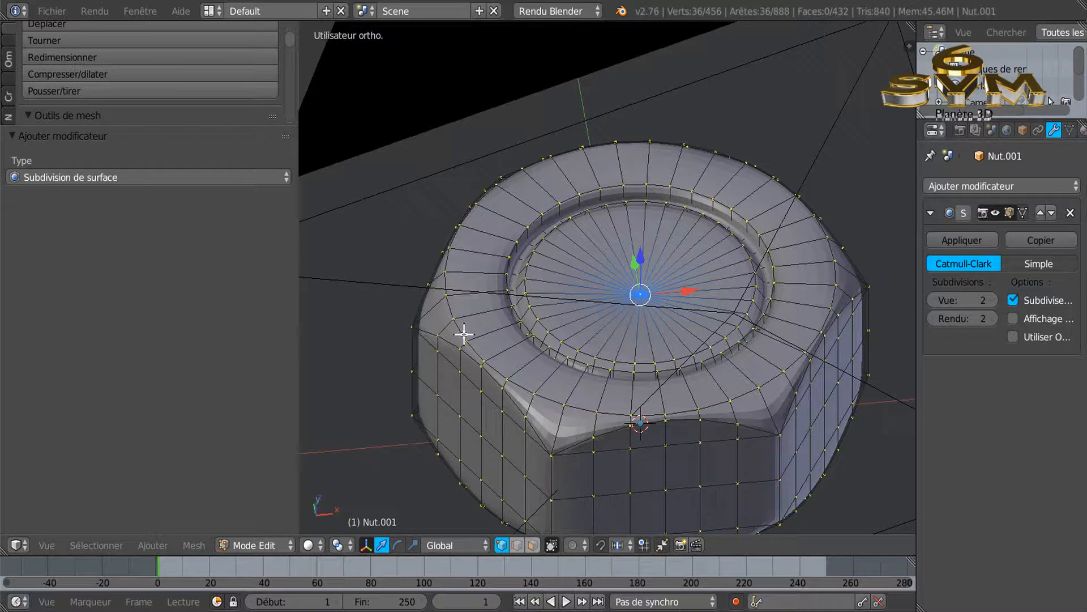
{"action": "key", "text": "Tab"}
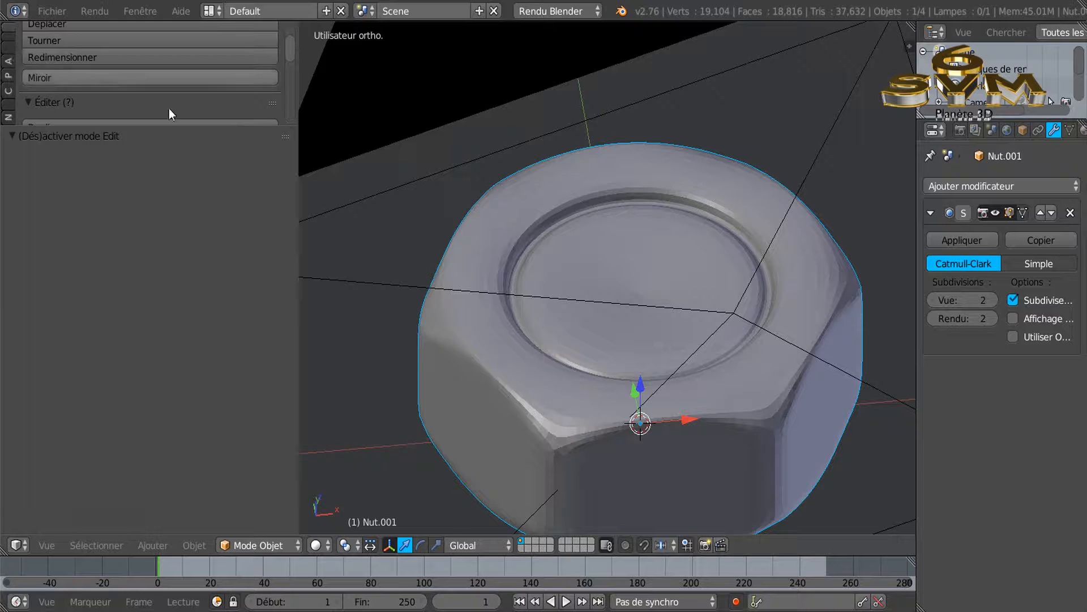
{"action": "scroll", "coordinate": [289, 53], "scroll_direction": "down", "scroll_amount": 1}
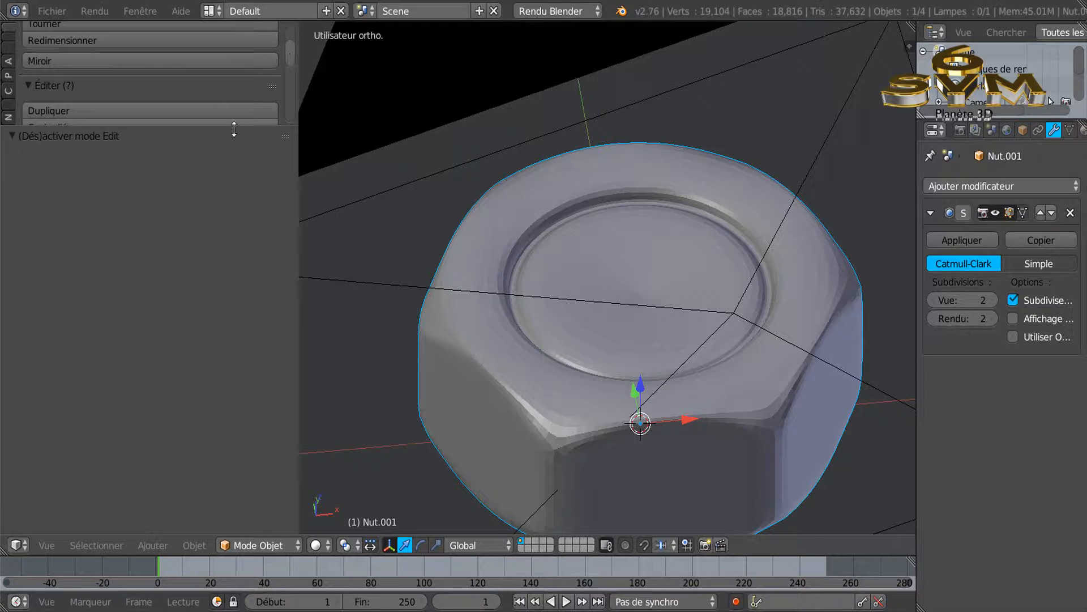
{"action": "left_click_drag", "start_coordinate": [234, 130], "coordinate": [210, 492]}
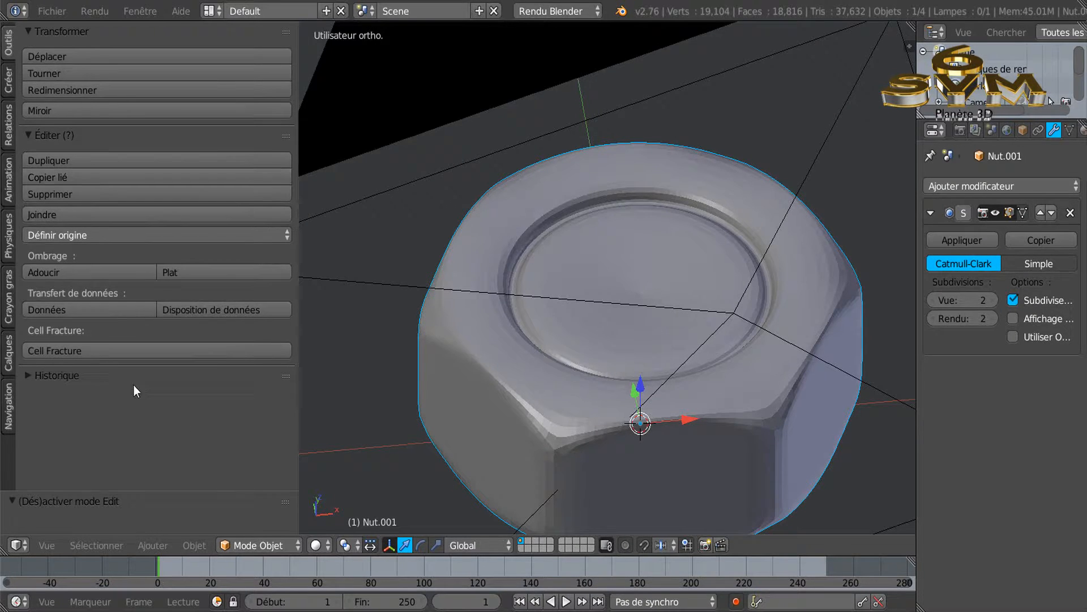
{"action": "left_click", "coordinate": [43, 272]}
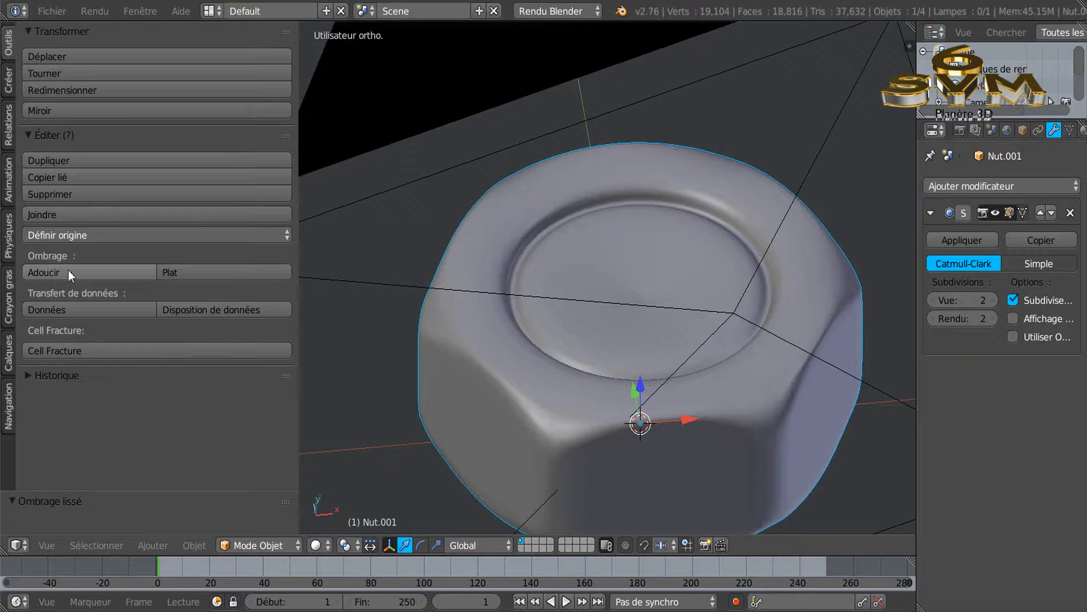
Step: In Edit Mode, add a loop cut to the central cap and slide it outward close to the cap's rim
{"action": "key", "text": "Tab"}
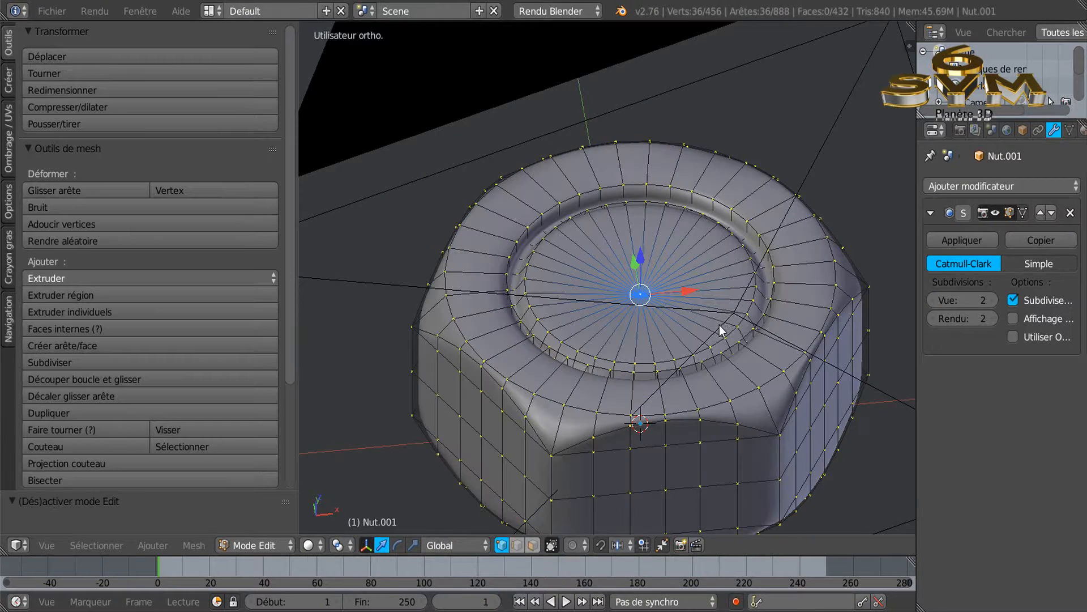
{"action": "scroll", "coordinate": [719, 326], "scroll_direction": "up", "scroll_amount": 2}
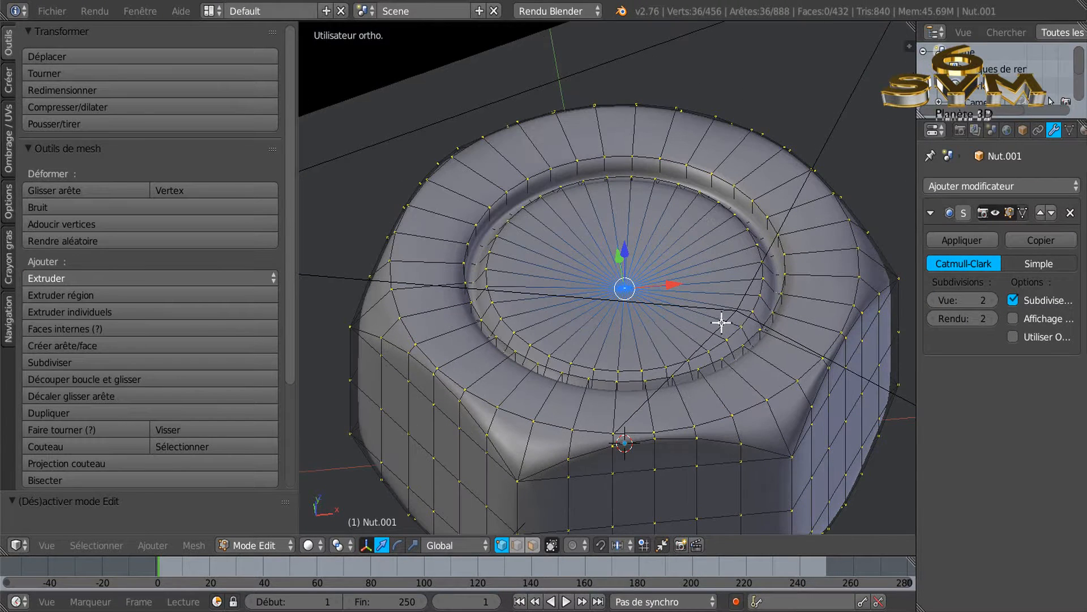
{"action": "key", "text": "ctrl+r"}
{"action": "left_click", "coordinate": [704, 283]}
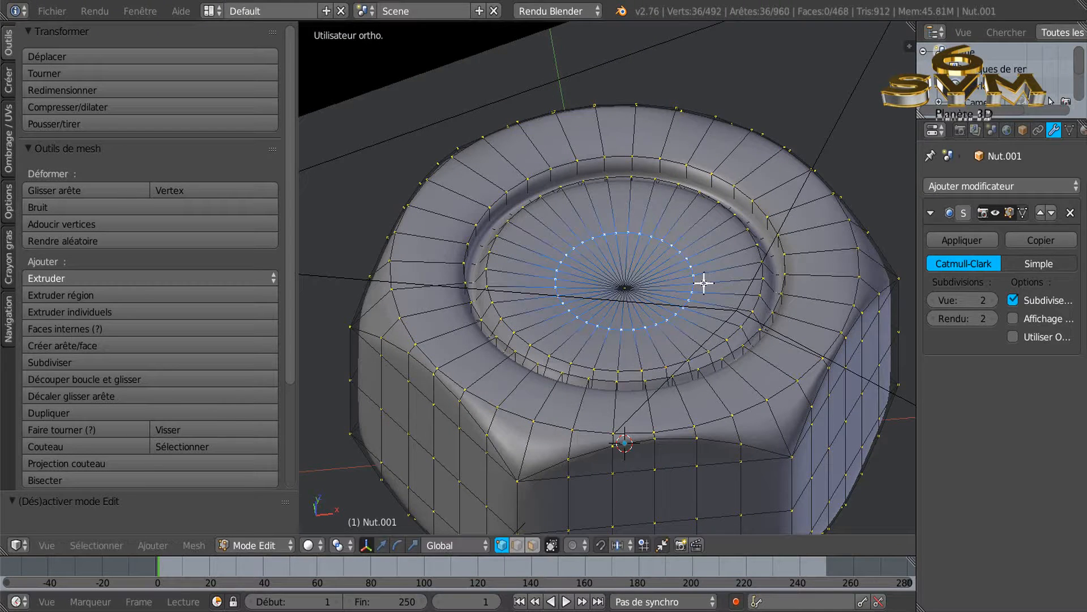
{"action": "left_click", "coordinate": [771, 301]}
{"action": "scroll", "coordinate": [772, 324], "scroll_direction": "up", "scroll_amount": 5}
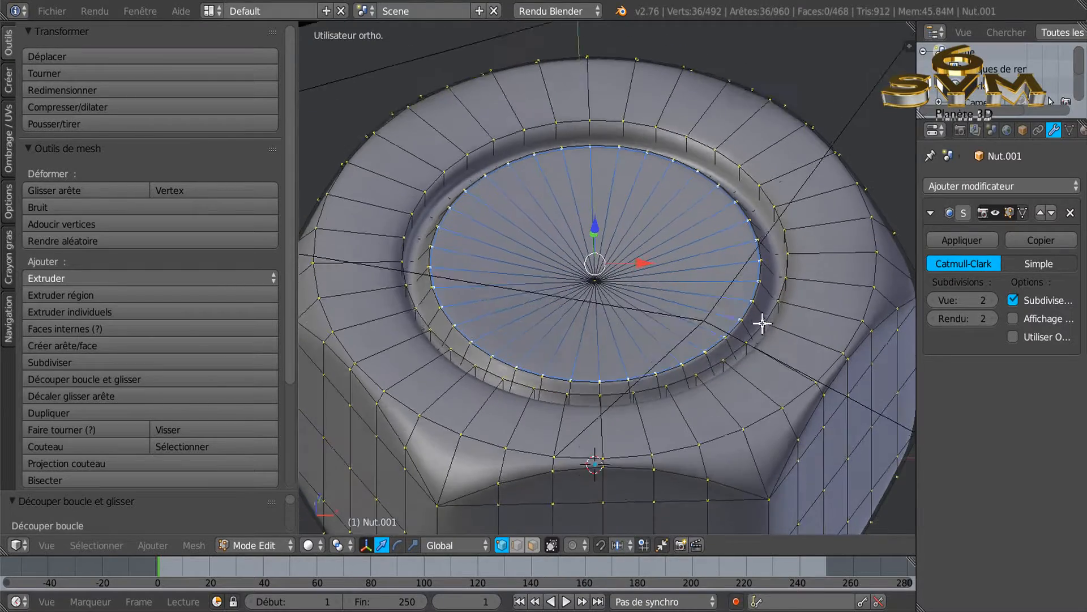
{"action": "key", "text": "ctrl+r"}
{"action": "left_click", "coordinate": [758, 301]}
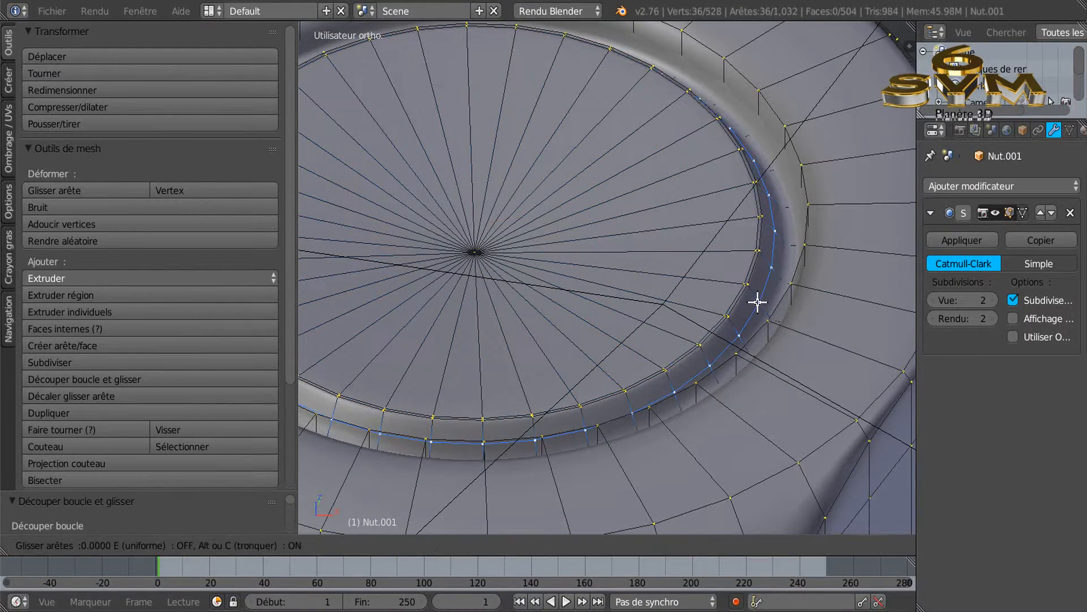
{"action": "left_click", "coordinate": [759, 302]}
{"action": "key", "text": "ctrl+z"}
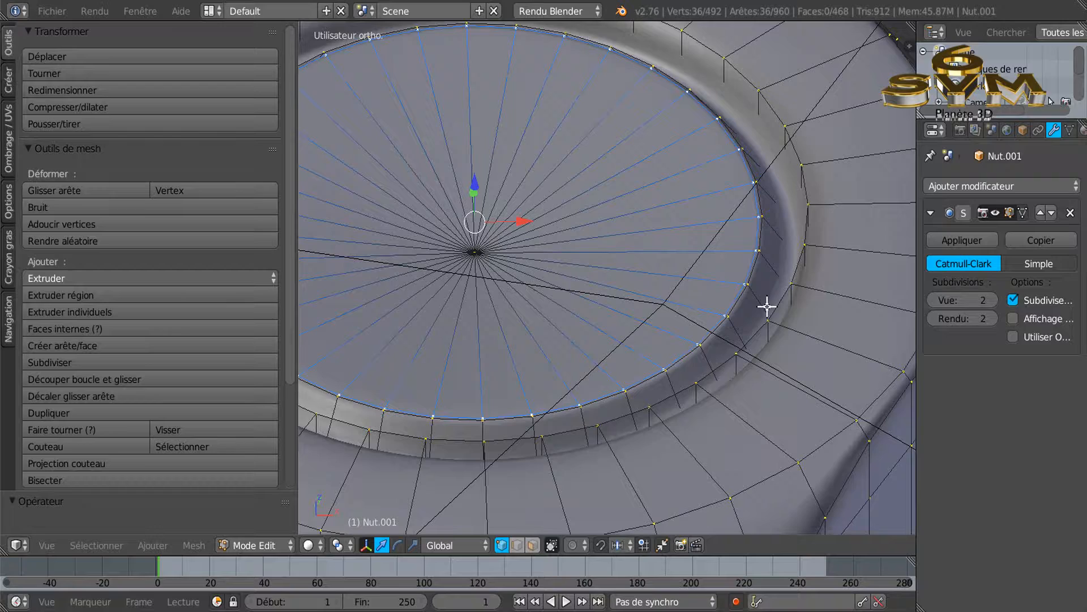
Step: Add supporting loop cuts near the outer edge of the sloped ring around the cap and near the lower edge of the recess wall
{"action": "key", "text": "ctrl+r"}
{"action": "left_click", "coordinate": [762, 300]}
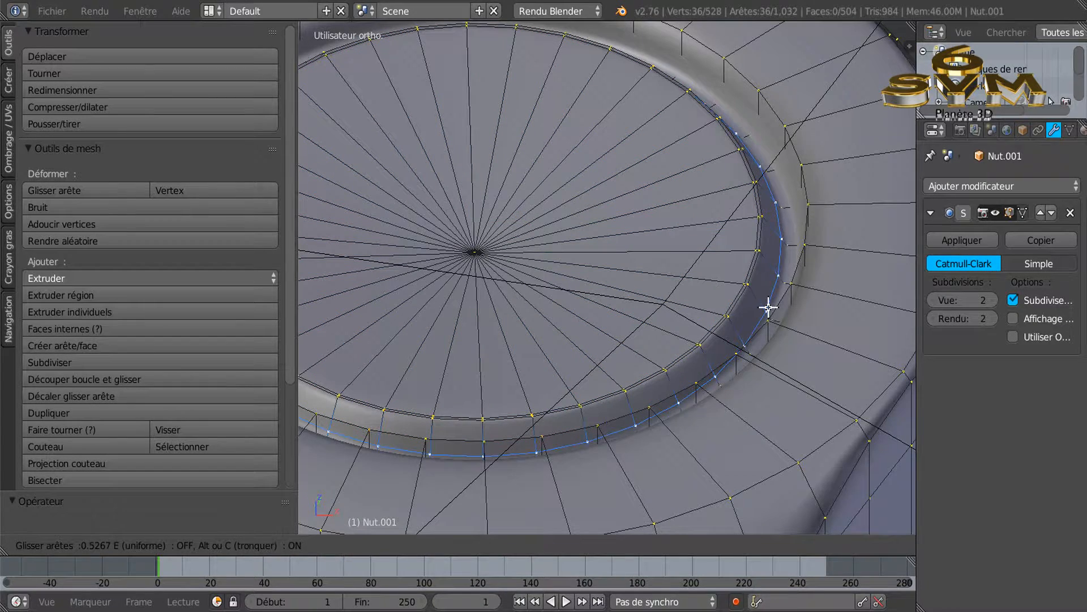
{"action": "left_click", "coordinate": [770, 311]}
{"action": "middle_click_drag", "start_coordinate": [775, 297], "coordinate": [804, 202]}
{"action": "key", "text": "ctrl+r"}
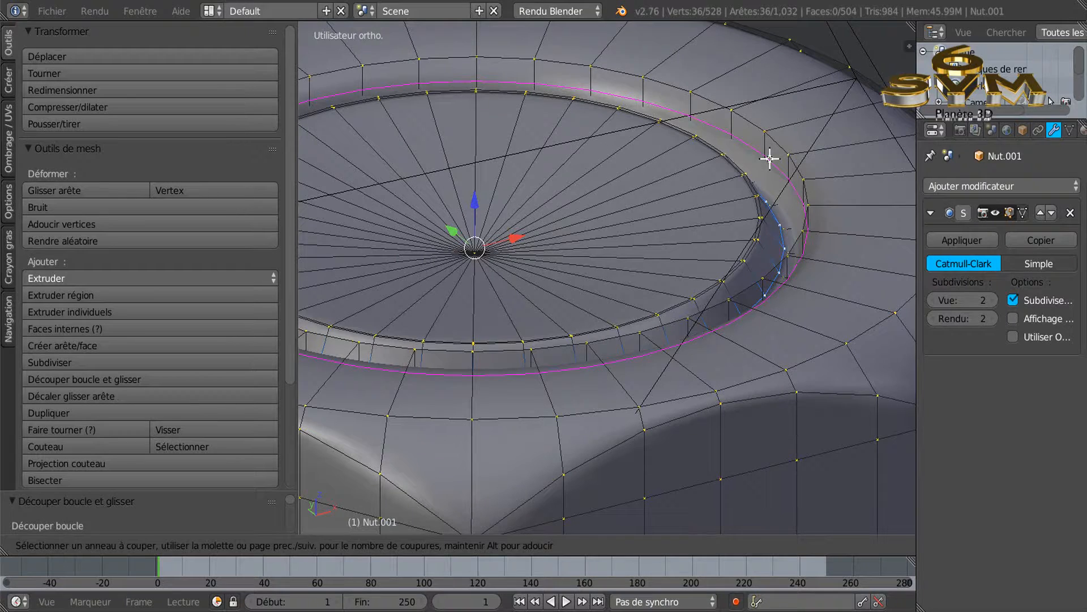
{"action": "left_click", "coordinate": [769, 159]}
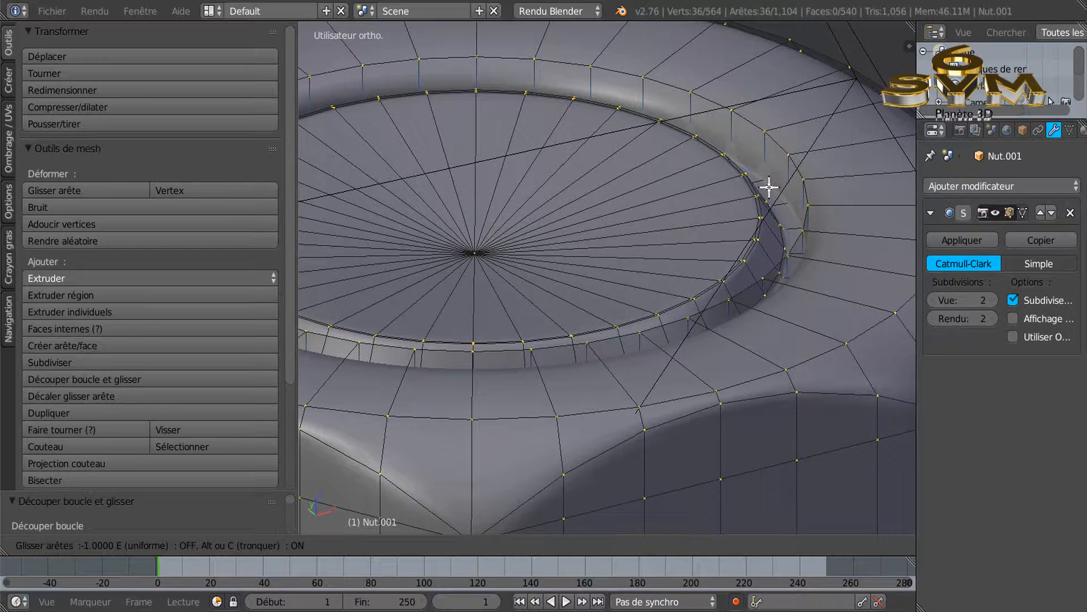
{"action": "left_click", "coordinate": [769, 186]}
{"action": "key", "text": "KP_Decimal"}
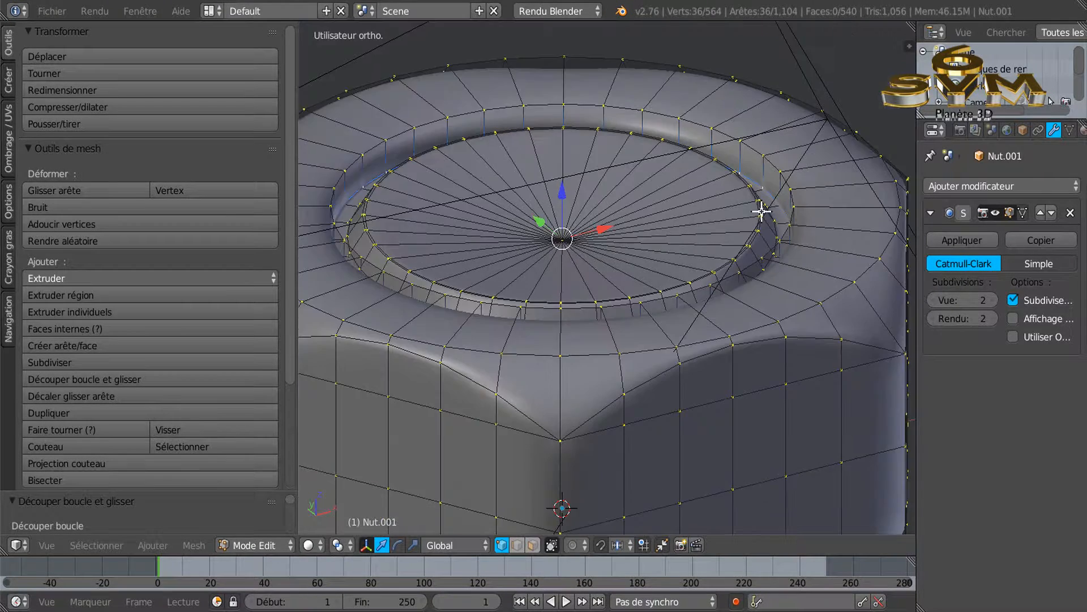
Step: Add two supporting loop cuts to the nut's flat top ring, one near its inner edge and one near its outer edge
{"action": "middle_click_drag", "start_coordinate": [762, 212], "coordinate": [759, 250]}
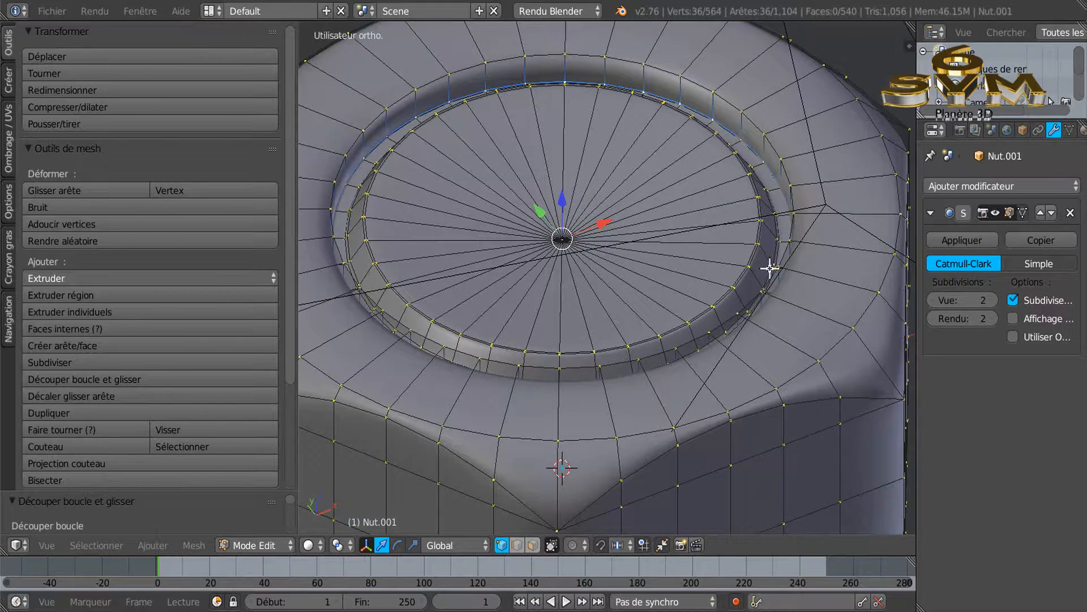
{"action": "key", "text": "ctrl+r"}
{"action": "left_click", "coordinate": [747, 300]}
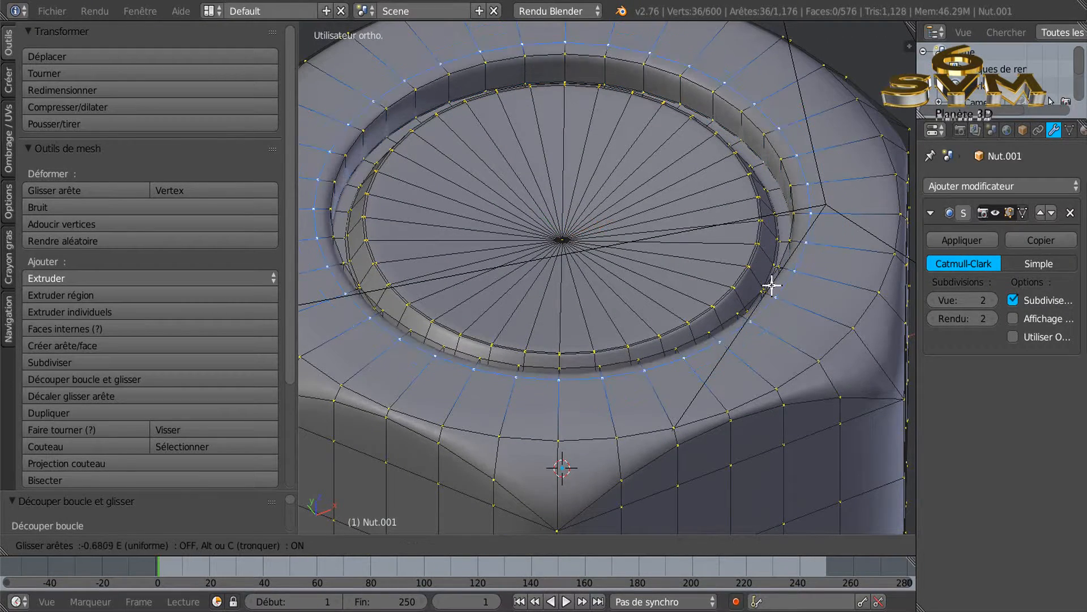
{"action": "left_click", "coordinate": [767, 280]}
{"action": "key", "text": "ctrl+r"}
{"action": "left_click", "coordinate": [814, 307]}
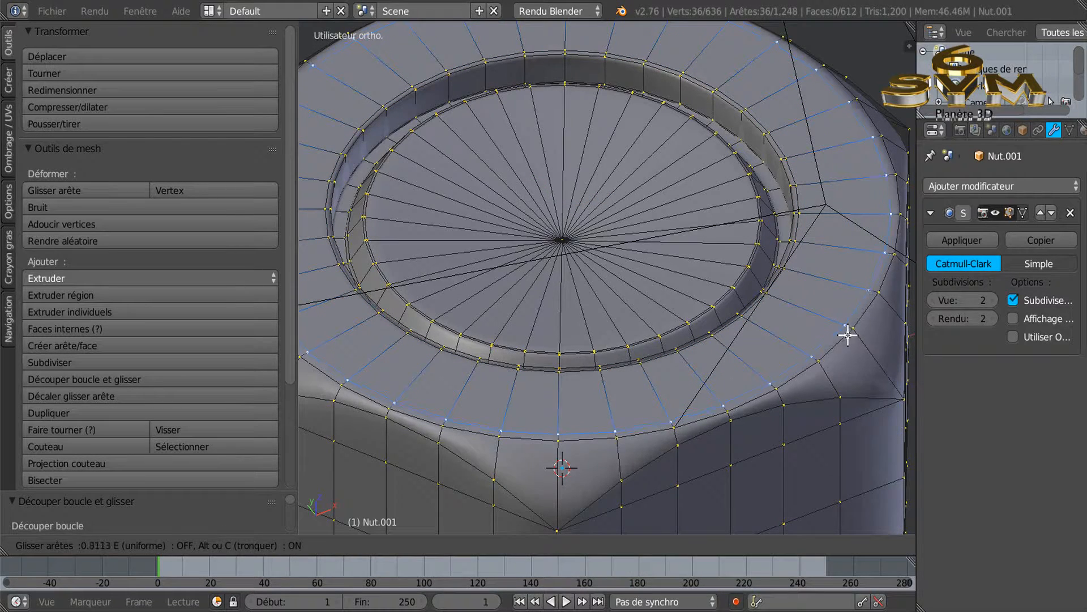
{"action": "left_click", "coordinate": [861, 347]}
Step: Add supporting loop cuts to the nut's upper and lower chamfers, each slid close to the edge meeting the hexagonal sides
{"action": "key", "text": "ctrl+r"}
{"action": "left_click", "coordinate": [861, 346]}
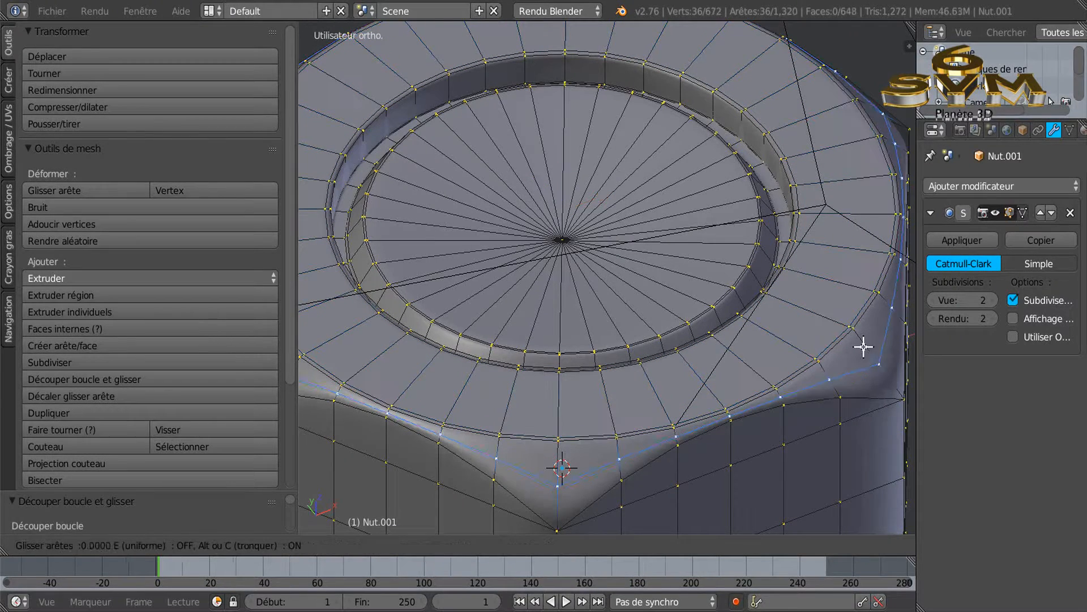
{"action": "left_click", "coordinate": [882, 379]}
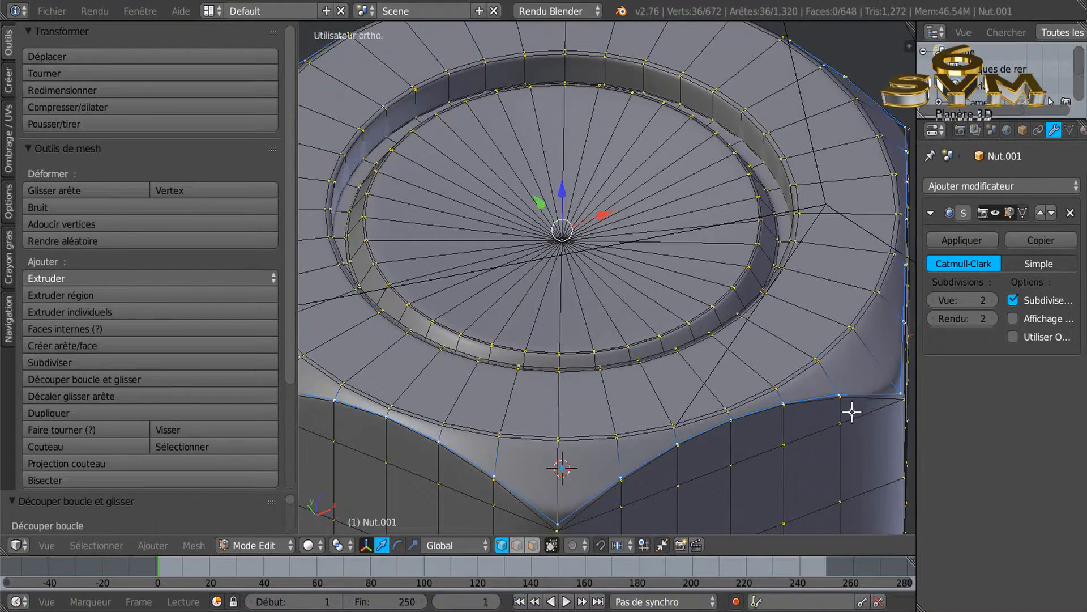
{"action": "scroll", "coordinate": [852, 412], "scroll_direction": "down", "scroll_amount": 3}
{"action": "middle_click_drag", "start_coordinate": [816, 444], "coordinate": [714, 259]}
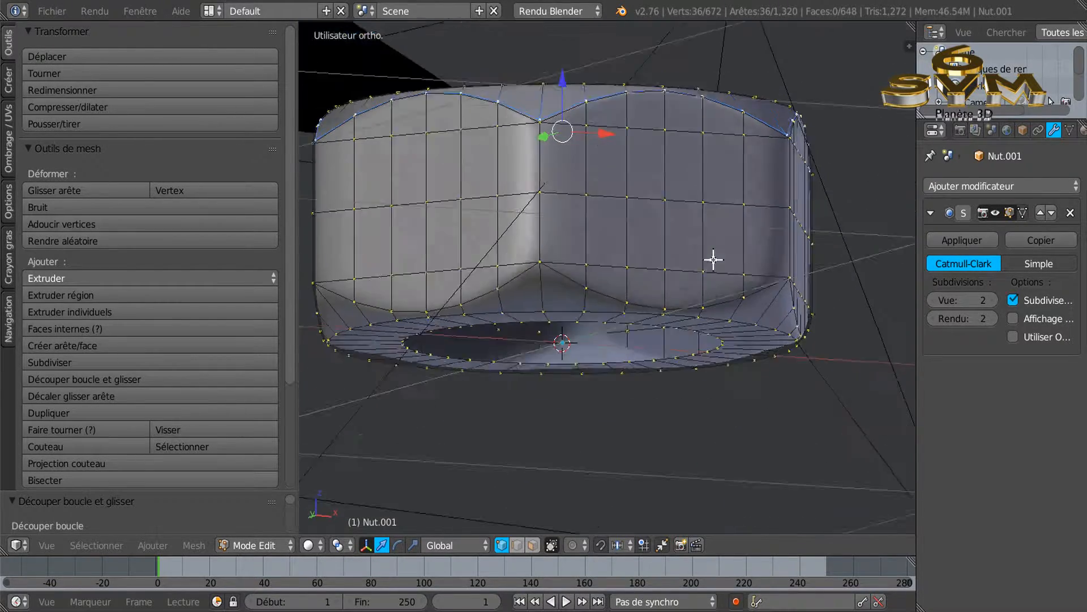
{"action": "scroll", "coordinate": [763, 299], "scroll_direction": "up", "scroll_amount": 1}
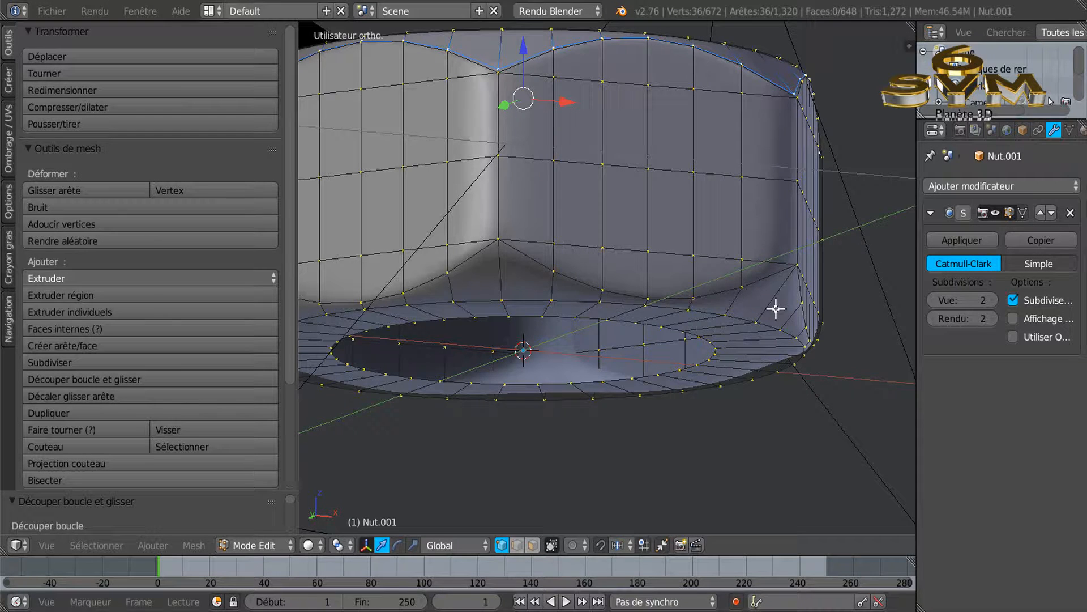
{"action": "key", "text": "ctrl+r"}
{"action": "left_click", "coordinate": [771, 293]}
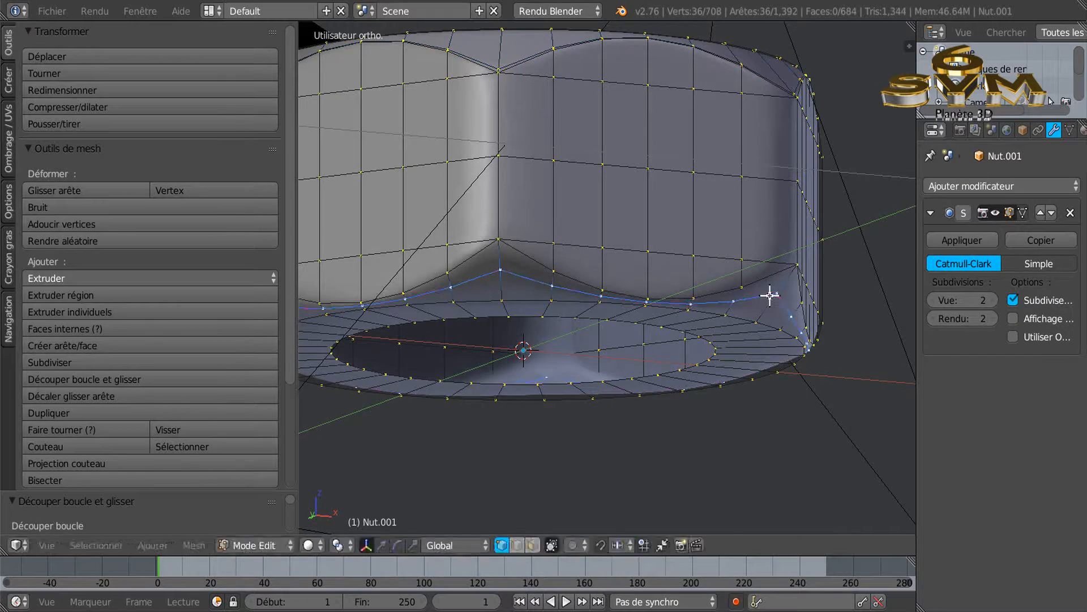
{"action": "left_click", "coordinate": [791, 274]}
Step: Create a new material for the nut and make it shadeless
{"action": "middle_click_drag", "start_coordinate": [728, 233], "coordinate": [759, 298]}
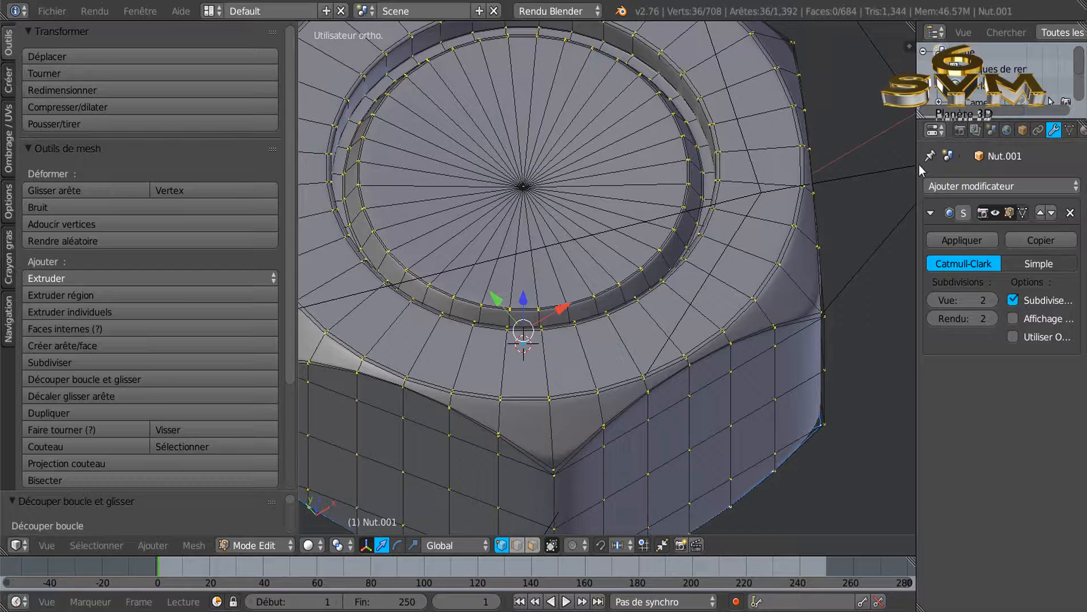
{"action": "left_click_drag", "start_coordinate": [916, 168], "coordinate": [838, 172]}
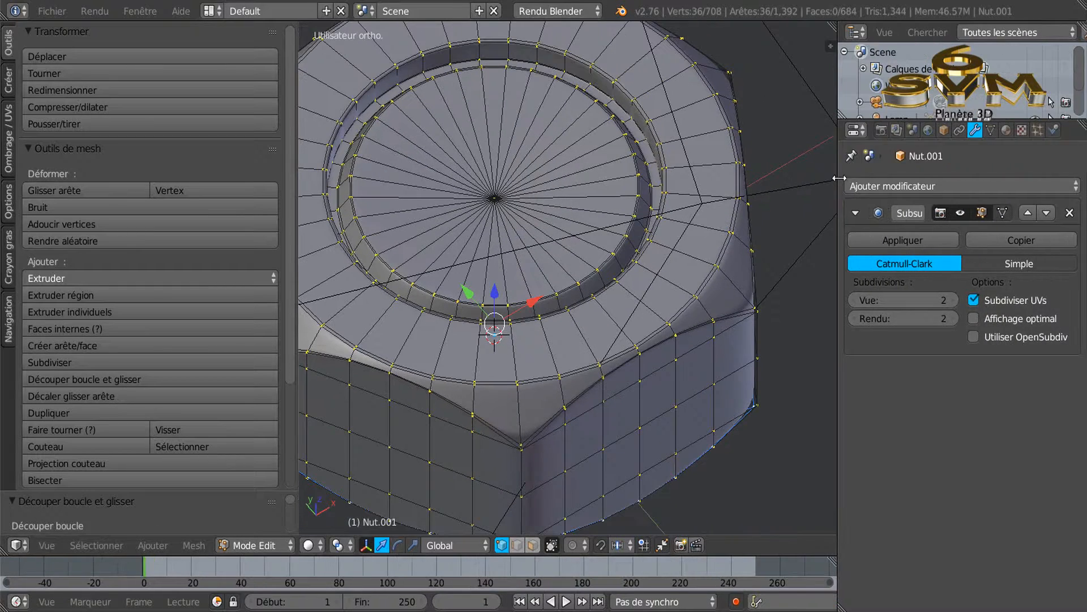
{"action": "left_click", "coordinate": [1006, 131]}
{"action": "scroll", "coordinate": [1078, 419], "scroll_direction": "up", "scroll_amount": 5}
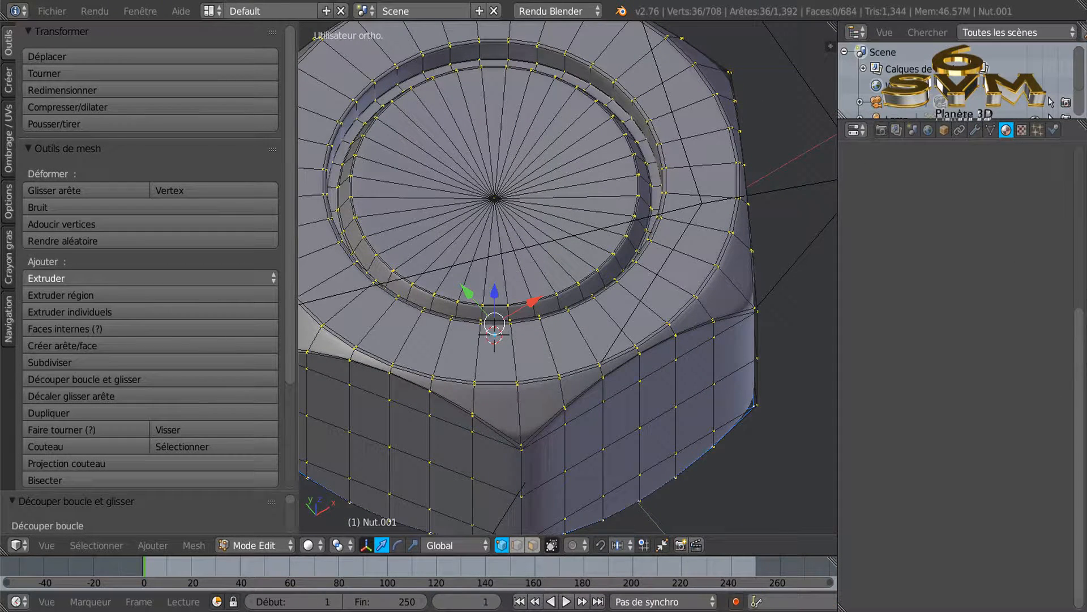
{"action": "left_click", "coordinate": [944, 251]}
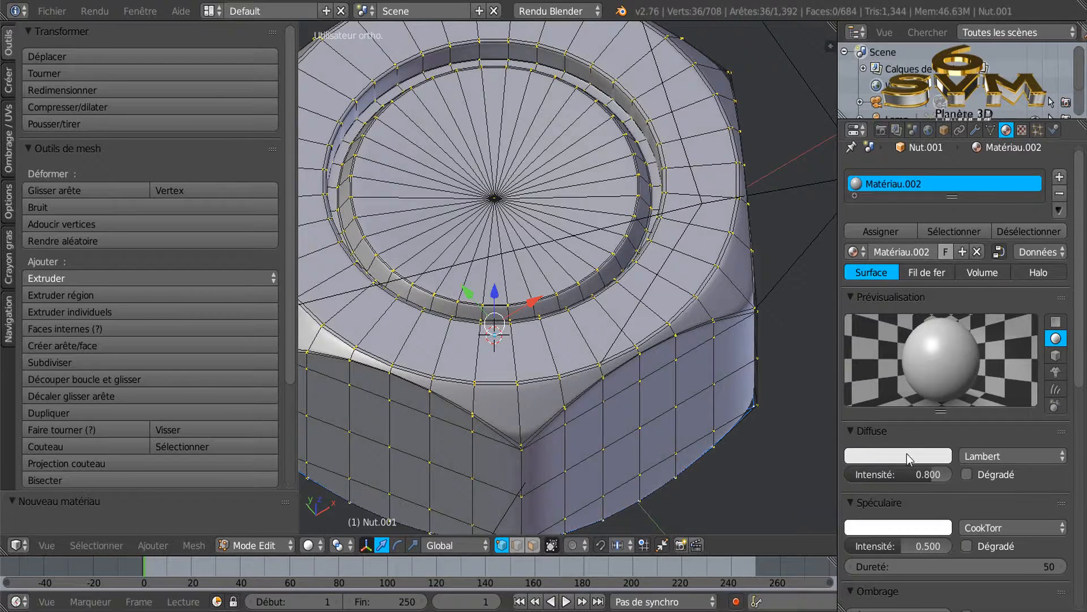
{"action": "scroll", "coordinate": [912, 458], "scroll_direction": "down", "scroll_amount": 5}
{"action": "left_click", "coordinate": [967, 499]}
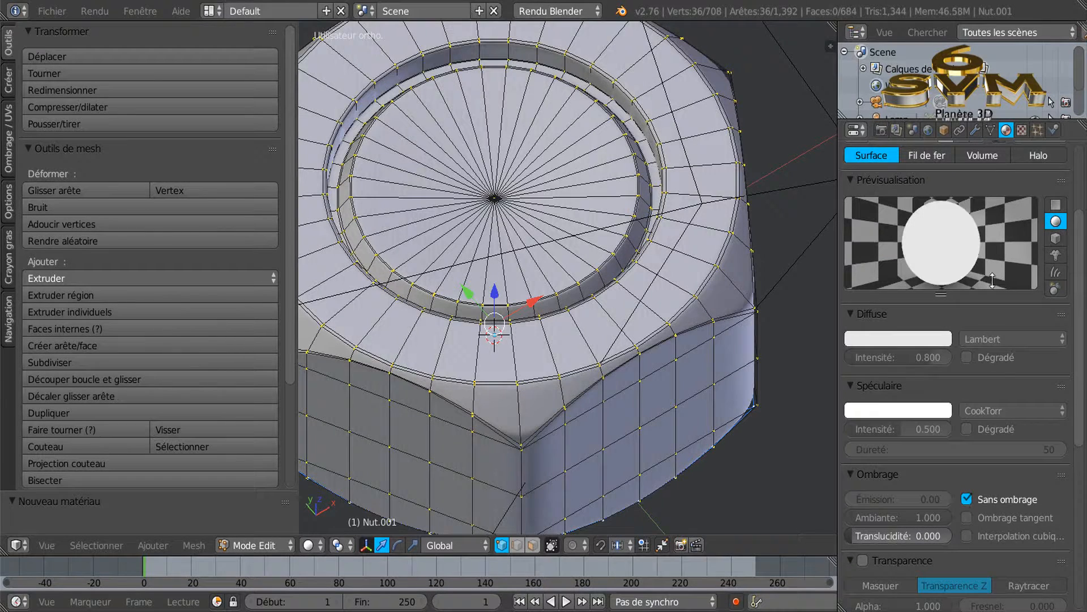
Step: Add a new image texture to the material and load chrome.png from the Chrome folder
{"action": "left_click", "coordinate": [1021, 131]}
{"action": "scroll", "coordinate": [1005, 261], "scroll_direction": "up", "scroll_amount": 2}
{"action": "left_click", "coordinate": [1003, 252]}
{"action": "scroll", "coordinate": [974, 492], "scroll_direction": "down", "scroll_amount": 6}
{"action": "left_click", "coordinate": [997, 496]}
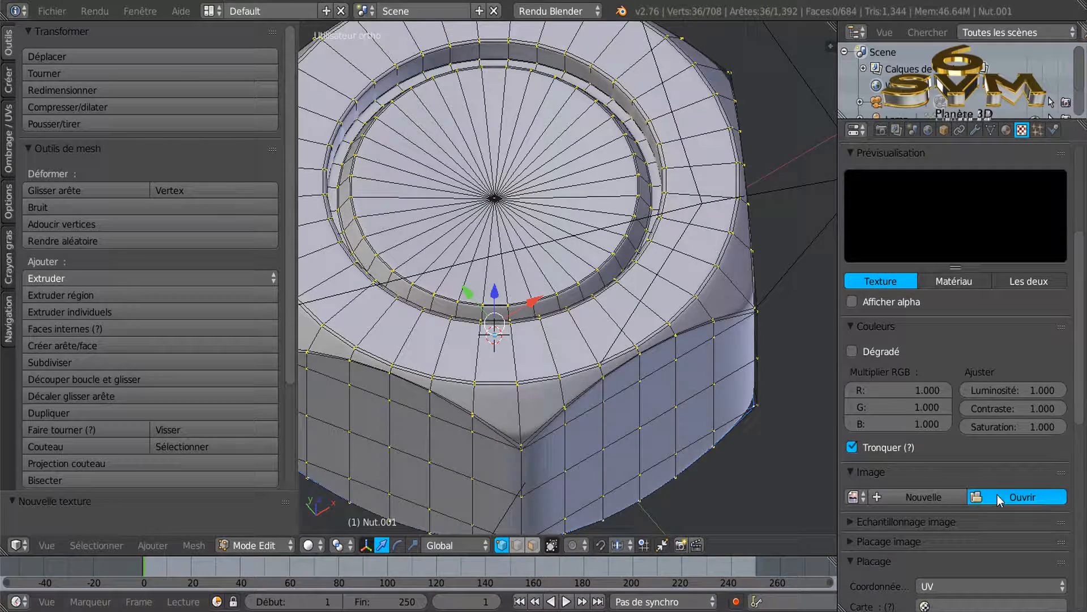
{"action": "scroll", "coordinate": [65, 124], "scroll_direction": "up", "scroll_amount": 3}
{"action": "scroll", "coordinate": [60, 170], "scroll_direction": "down", "scroll_amount": 5}
{"action": "left_click", "coordinate": [57, 207]}
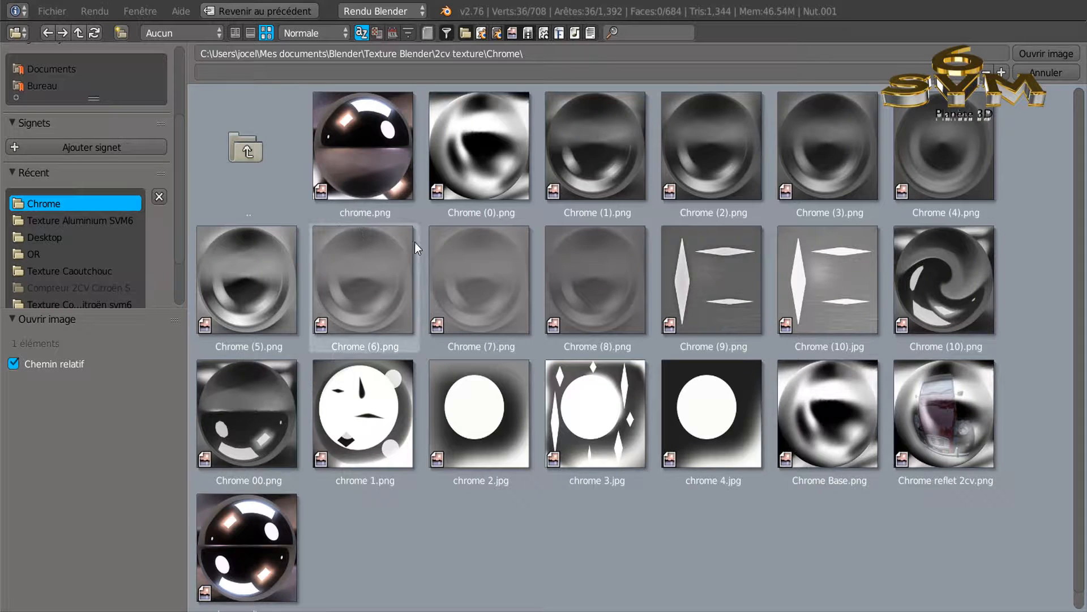
{"action": "left_click", "coordinate": [393, 158]}
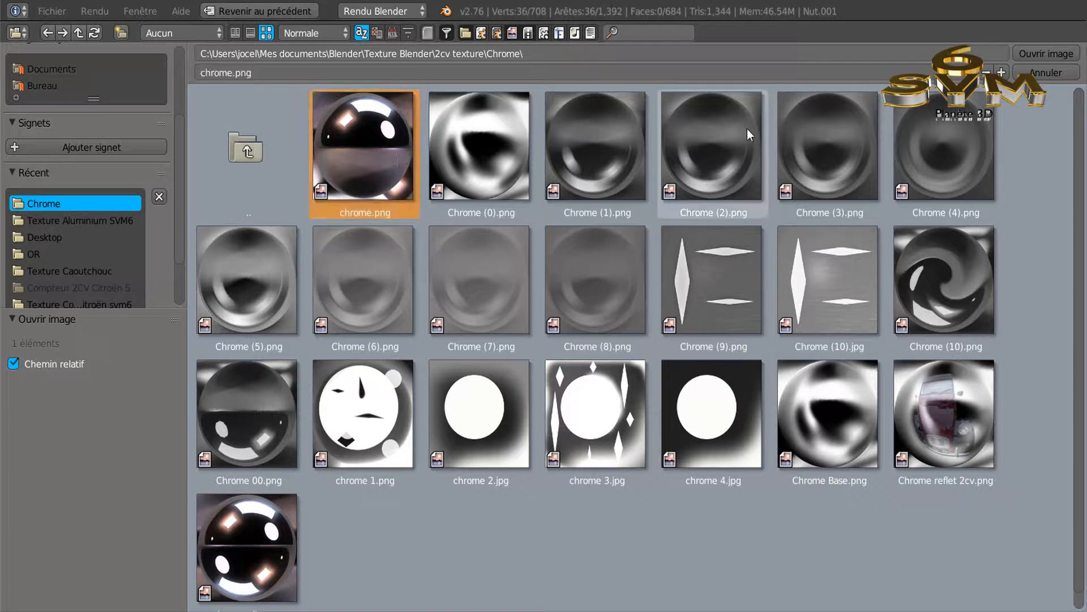
{"action": "left_click", "coordinate": [1037, 57]}
Step: Set the chrome texture's mapping coordinates to Reflection (Réflexion)
{"action": "scroll", "coordinate": [1004, 375], "scroll_direction": "up", "scroll_amount": 1}
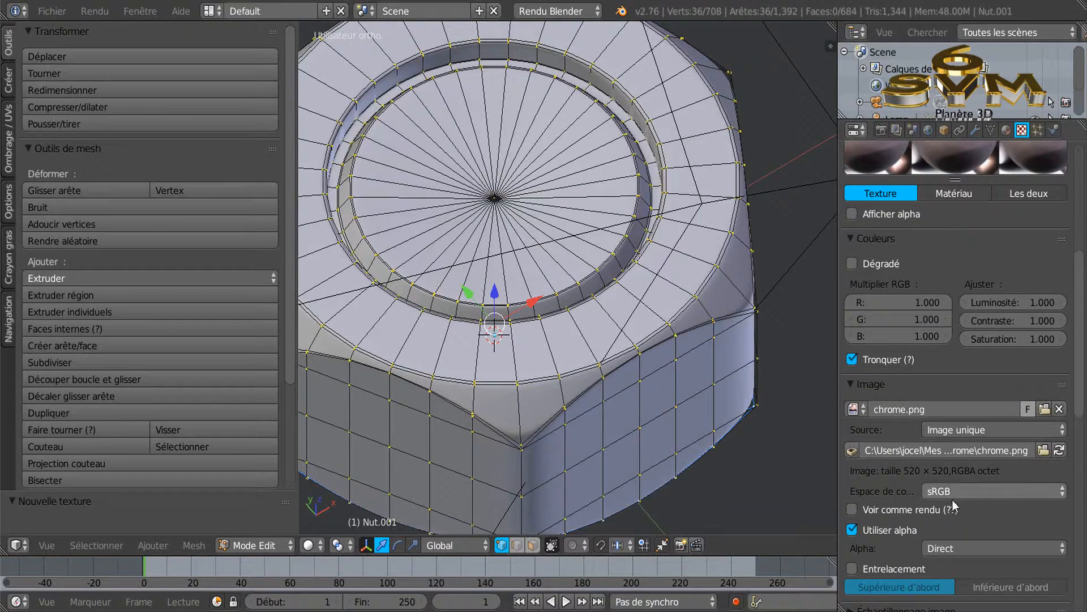
{"action": "scroll", "coordinate": [962, 519], "scroll_direction": "down", "scroll_amount": 5}
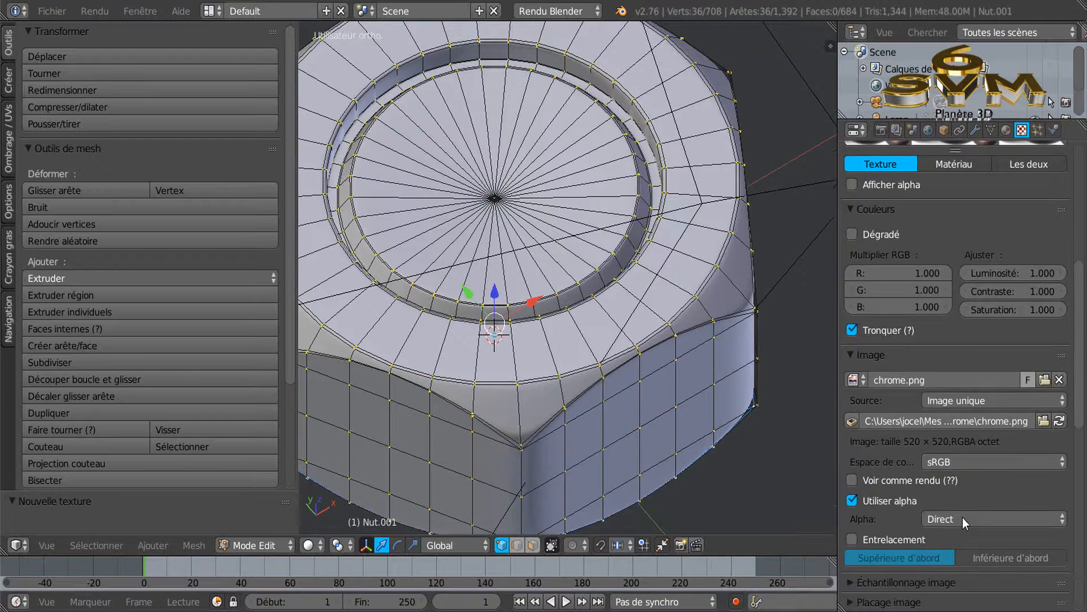
{"action": "left_click", "coordinate": [961, 522]}
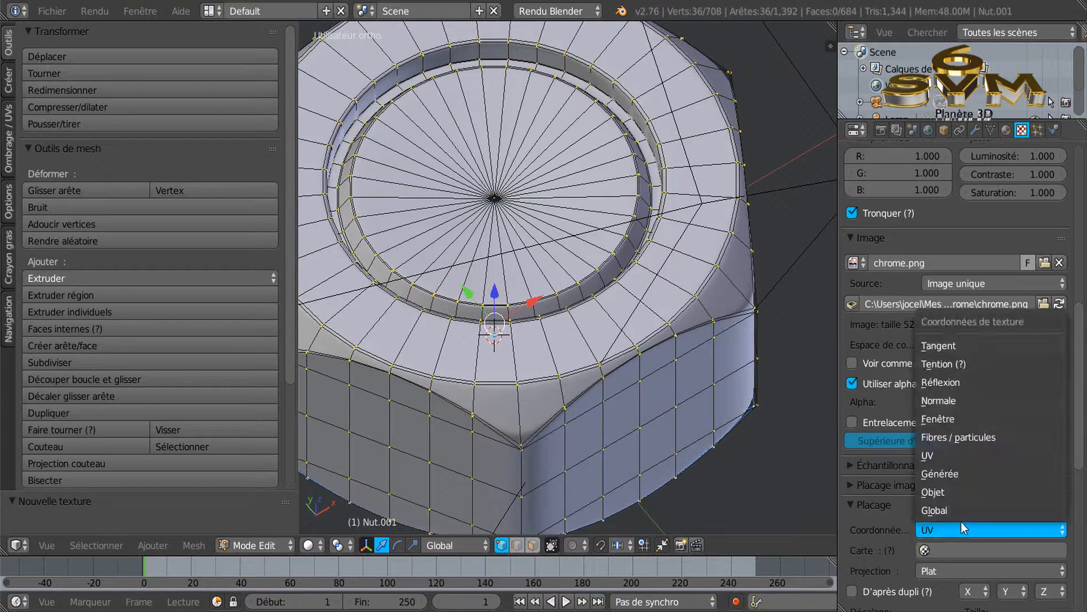
{"action": "left_click", "coordinate": [968, 387]}
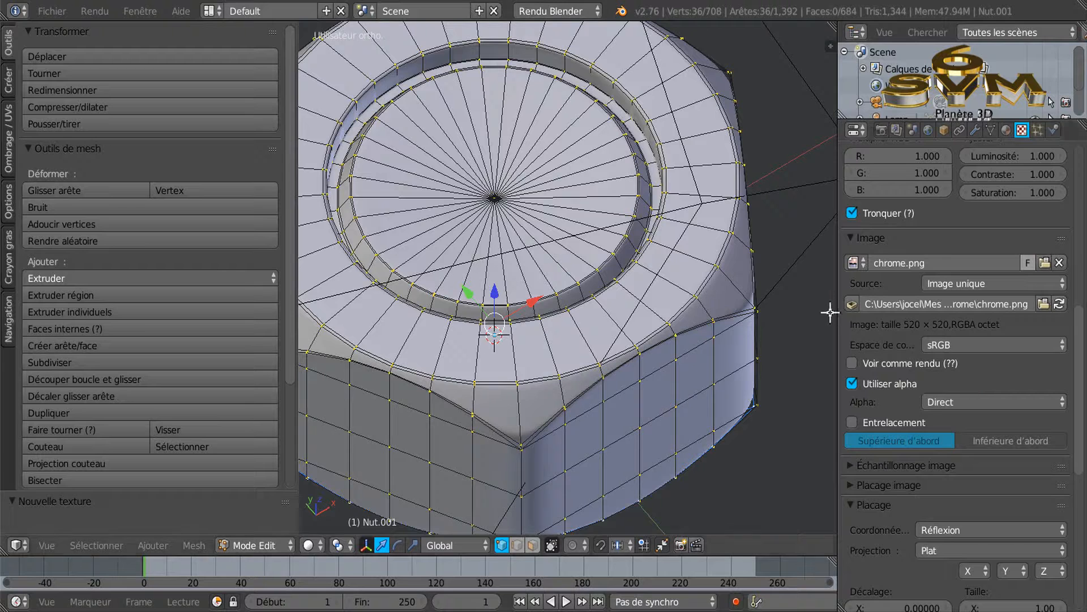
Step: Select the nut's whole mesh and assign the chrome material Matériau.002 to it
{"action": "left_click", "coordinate": [1006, 130]}
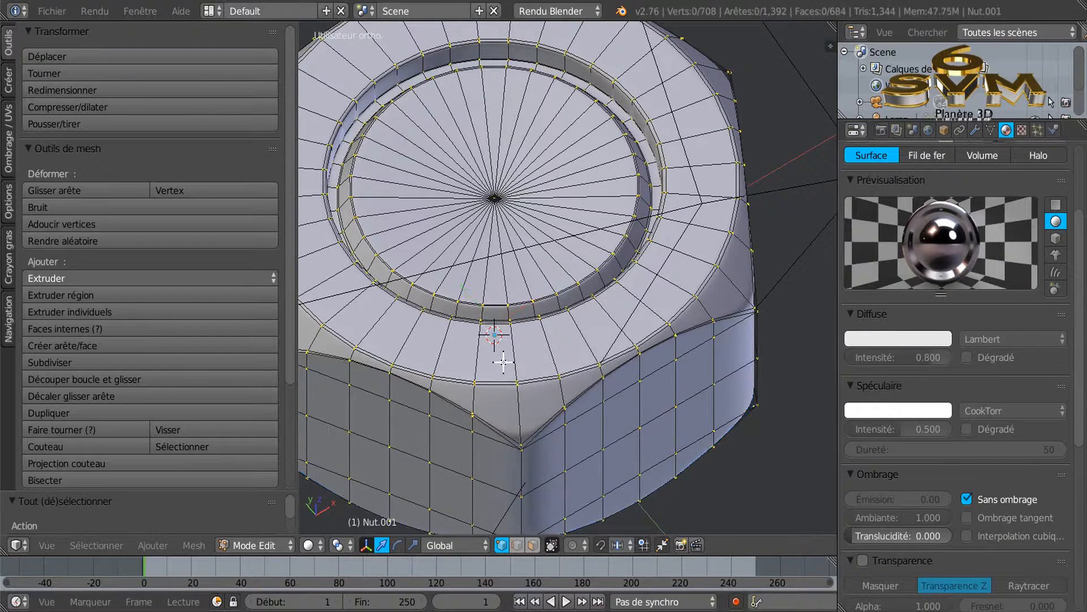
{"action": "key", "text": "a"}
{"action": "scroll", "coordinate": [906, 185], "scroll_direction": "up", "scroll_amount": 5}
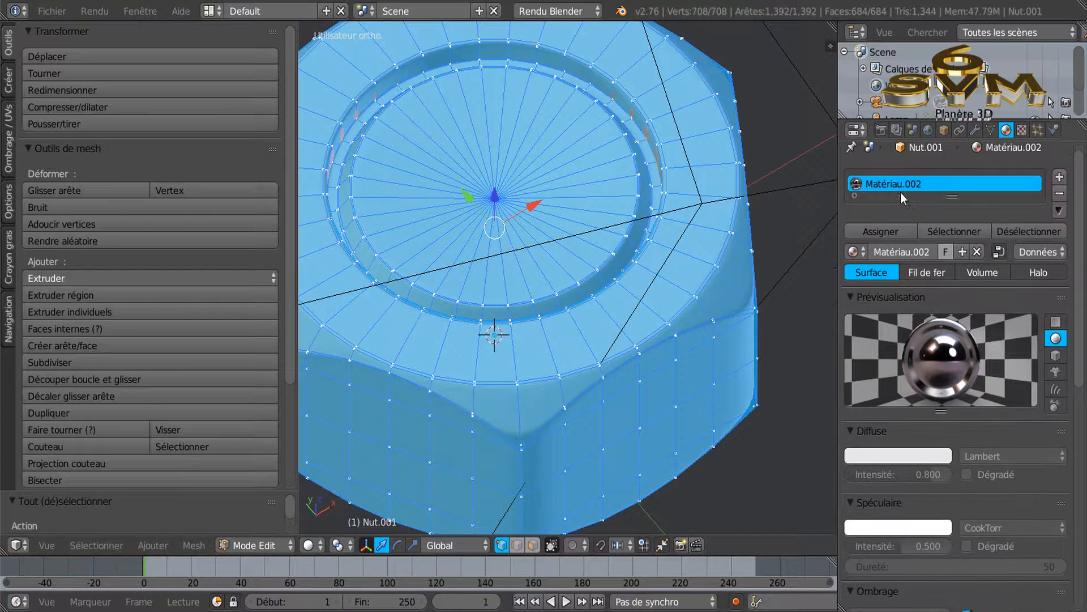
{"action": "left_click", "coordinate": [882, 229]}
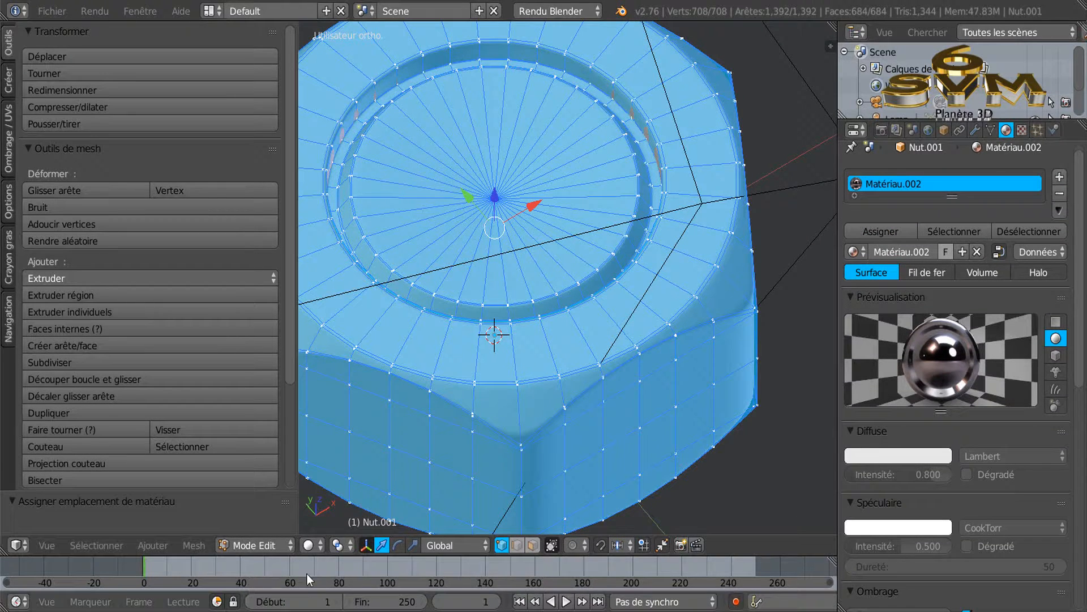
Step: Set the viewport shading to Material and return to Object Mode to inspect the chrome nut
{"action": "left_click", "coordinate": [255, 545]}
{"action": "left_click", "coordinate": [308, 545]}
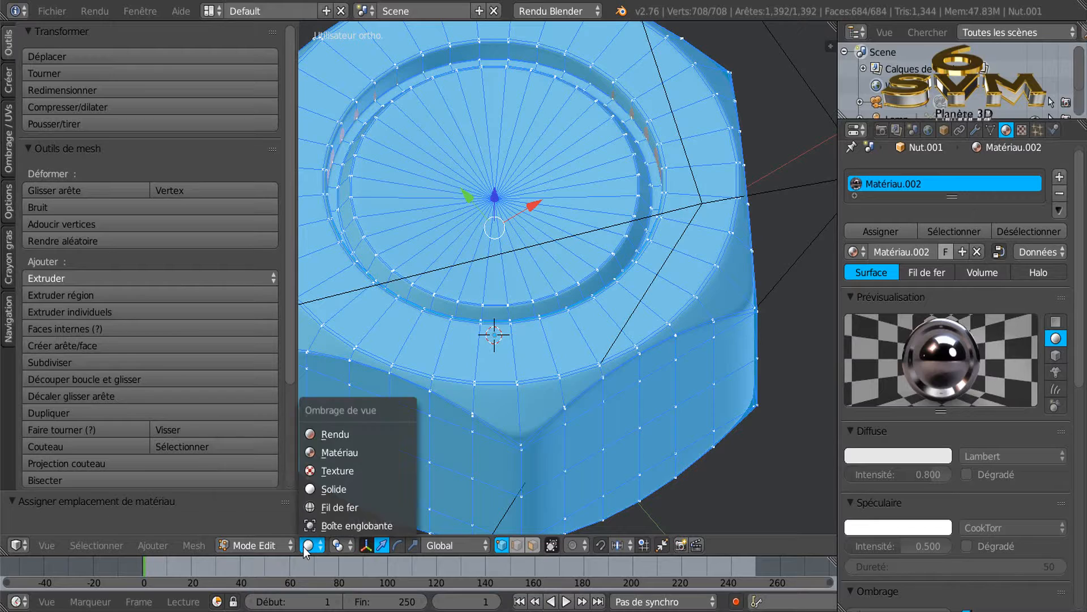
{"action": "left_click", "coordinate": [318, 454]}
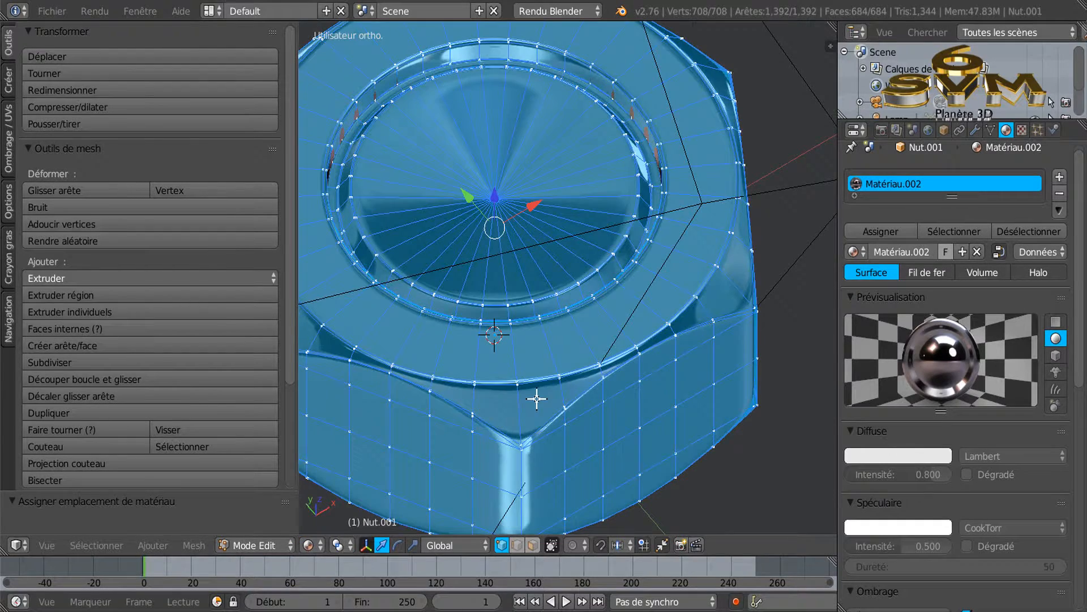
{"action": "key", "text": "Tab"}
{"action": "scroll", "coordinate": [537, 398], "scroll_direction": "down", "scroll_amount": 3}
{"action": "middle_click_drag", "start_coordinate": [574, 376], "coordinate": [665, 400]}
{"action": "scroll", "coordinate": [649, 417], "scroll_direction": "up", "scroll_amount": 2}
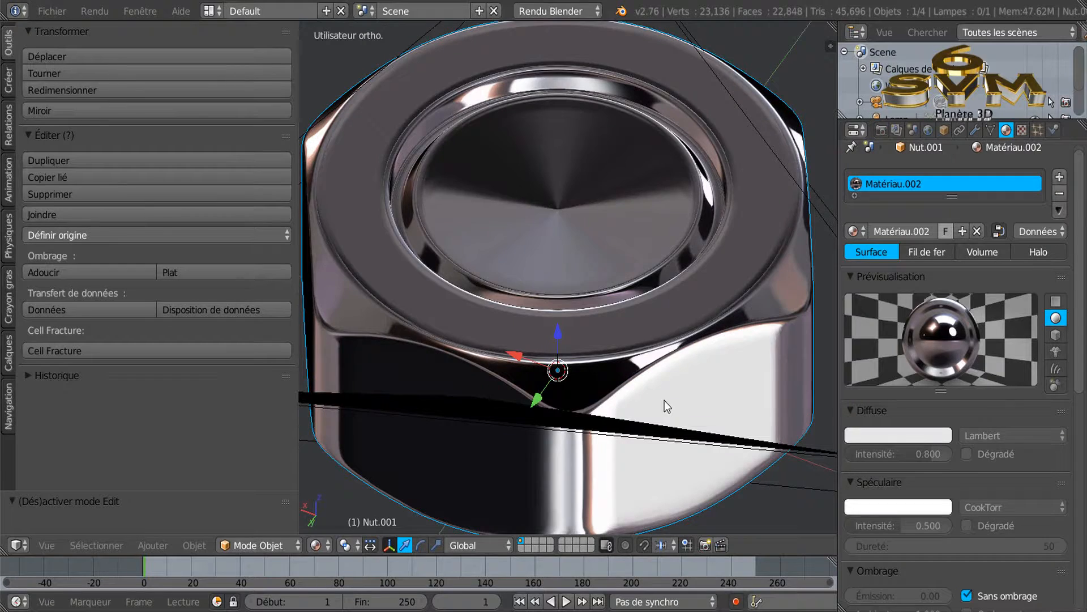
Step: In Edit Mode, add a loop cut around the wall of the recess, and return to Object Mode
{"action": "middle_click_drag", "start_coordinate": [713, 273], "coordinate": [728, 260]}
{"action": "key", "text": "Tab"}
{"action": "scroll", "coordinate": [728, 226], "scroll_direction": "up", "scroll_amount": 5}
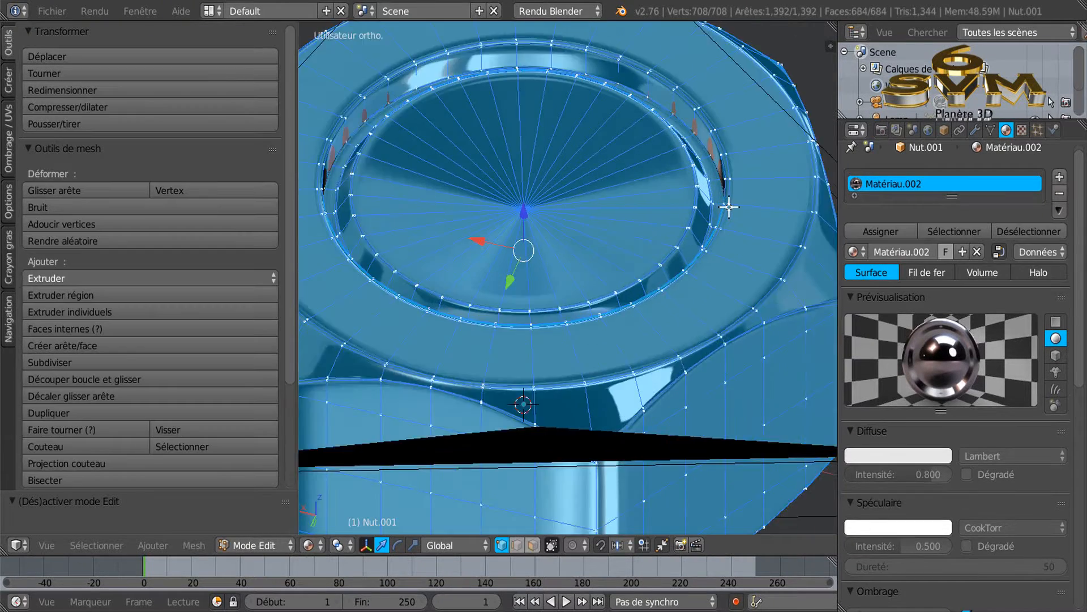
{"action": "key", "text": "ctrl+r"}
{"action": "left_click", "coordinate": [712, 174]}
{"action": "left_click", "coordinate": [712, 172]}
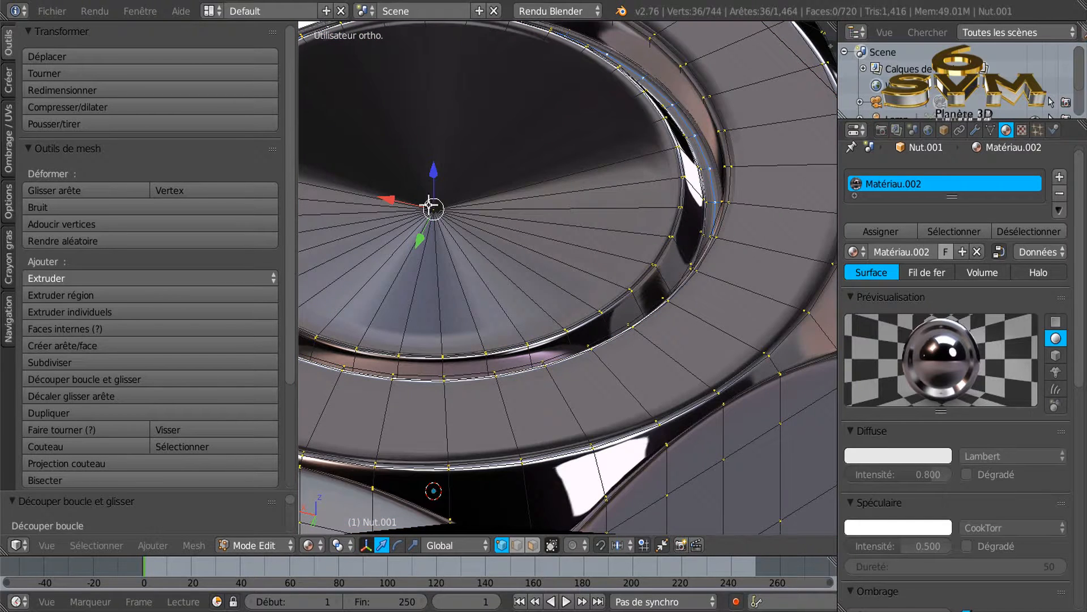
{"action": "key", "text": "Tab"}
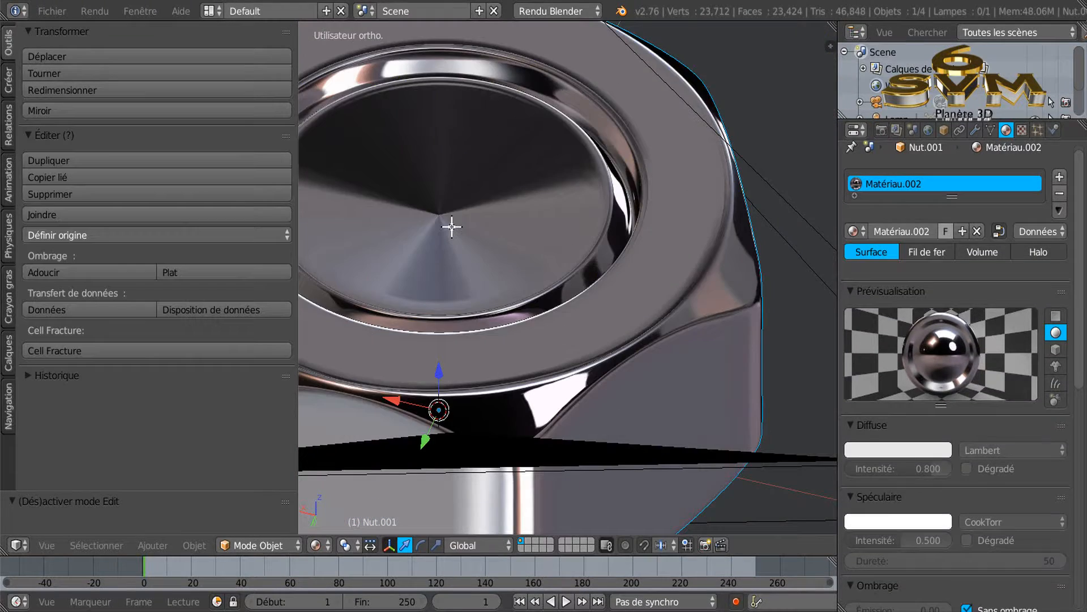
Step: Switch to the top view and delete the camera beside the nut
{"action": "scroll", "coordinate": [478, 258], "scroll_direction": "down", "scroll_amount": 4}
{"action": "middle_click_drag", "start_coordinate": [478, 258], "coordinate": [583, 158]}
{"action": "key", "text": "KP_7"}
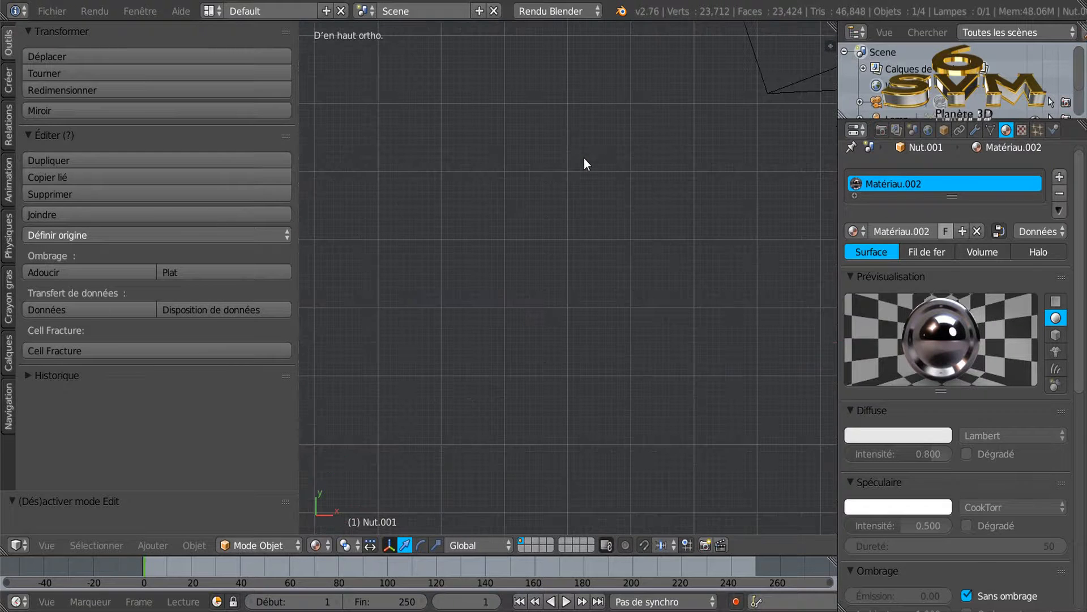
{"action": "scroll", "coordinate": [583, 158], "scroll_direction": "down", "scroll_amount": 5}
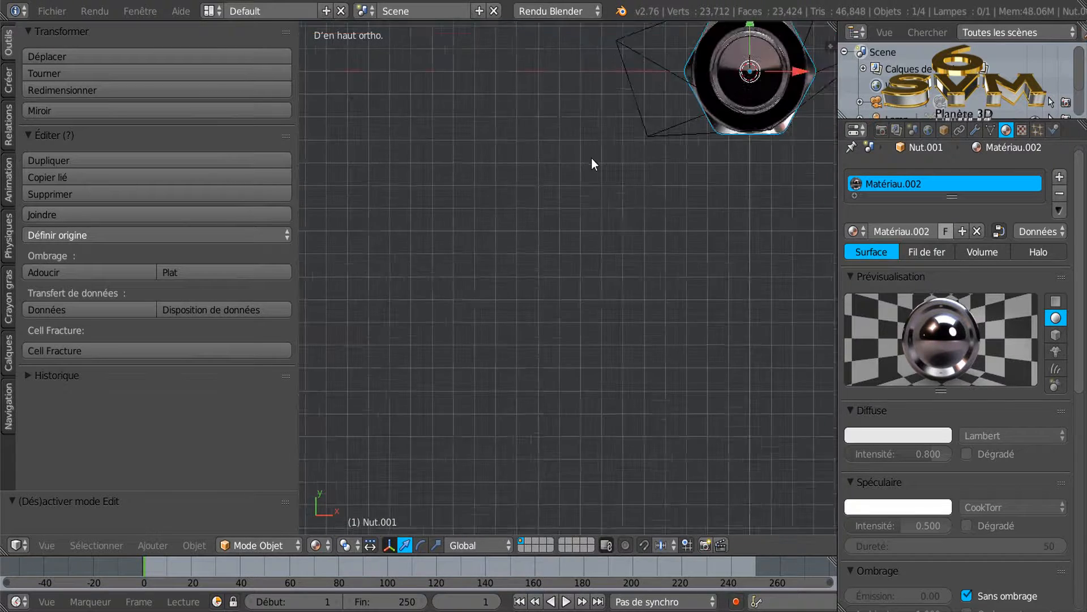
{"action": "middle_click_drag", "start_coordinate": [587, 208], "coordinate": [523, 254], "text": "shift"}
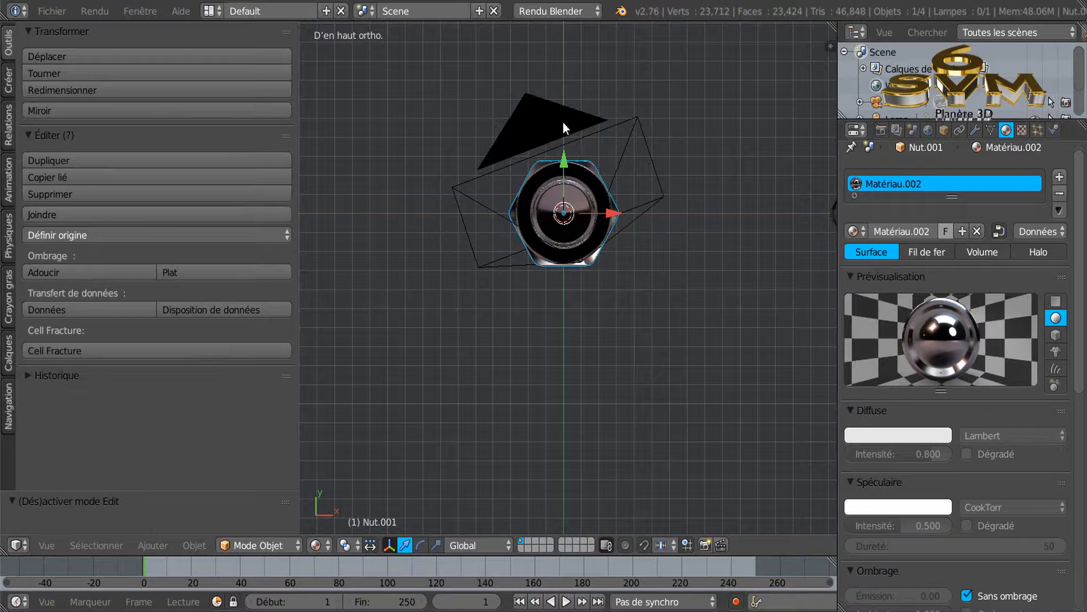
{"action": "scroll", "coordinate": [548, 115], "scroll_direction": "up", "scroll_amount": 3}
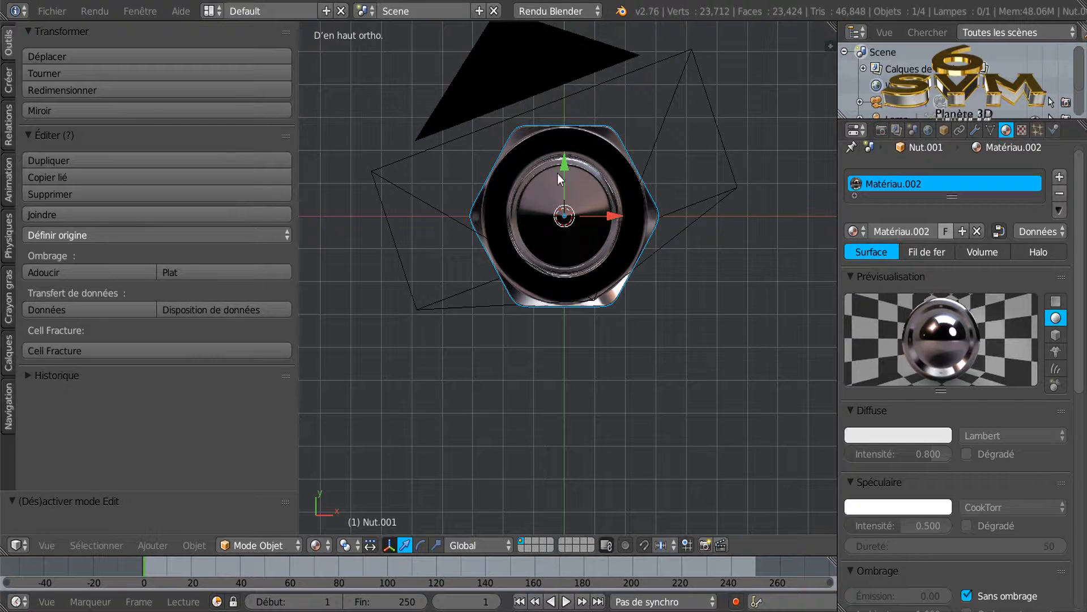
{"action": "right_click", "coordinate": [724, 145]}
{"action": "key", "text": "x"}
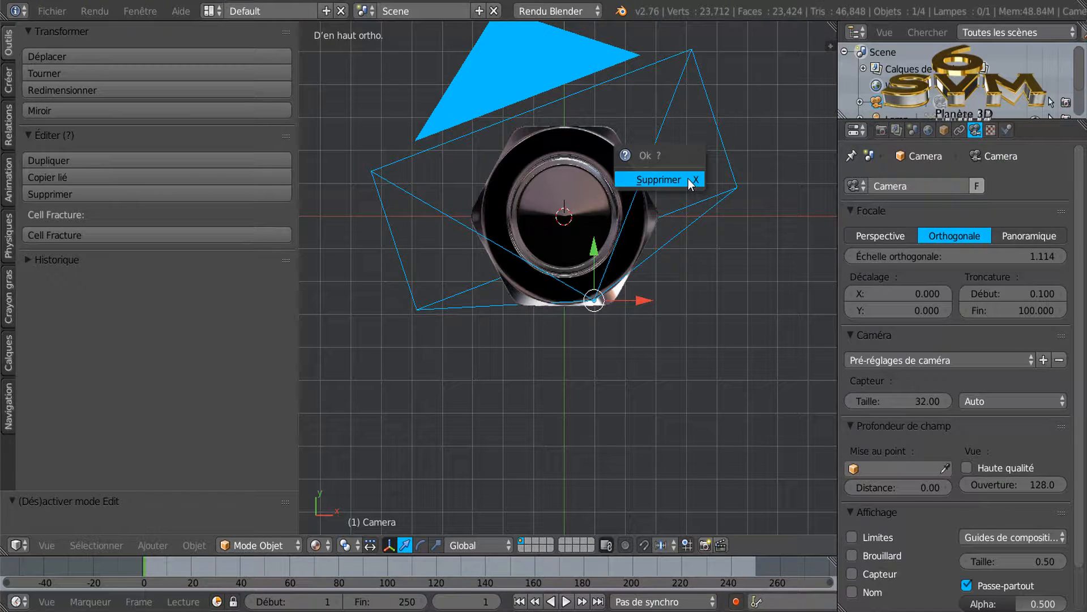
{"action": "left_click", "coordinate": [688, 179]}
Step: Delete the other nut, named Nut, leaving only the new nut at the origin
{"action": "scroll", "coordinate": [774, 175], "scroll_direction": "down", "scroll_amount": 2}
{"action": "middle_click_drag", "start_coordinate": [706, 205], "coordinate": [694, 238], "text": "shift"}
{"action": "scroll", "coordinate": [546, 268], "scroll_direction": "up", "scroll_amount": 3}
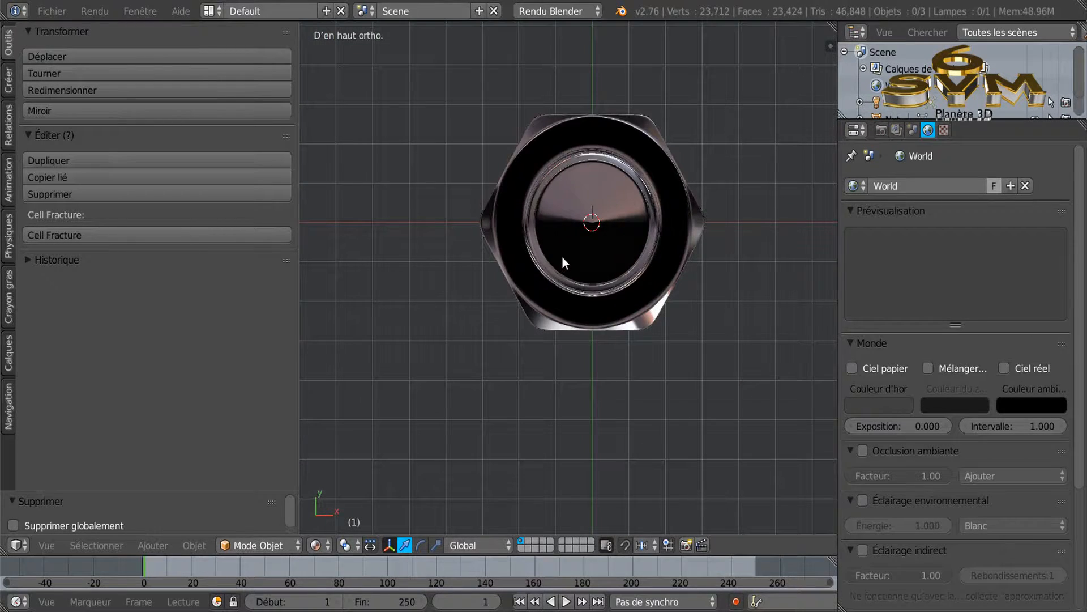
{"action": "middle_click_drag", "start_coordinate": [562, 256], "coordinate": [485, 280], "text": "shift"}
{"action": "scroll", "coordinate": [531, 286], "scroll_direction": "down", "scroll_amount": 5}
{"action": "scroll", "coordinate": [704, 296], "scroll_direction": "up", "scroll_amount": 2}
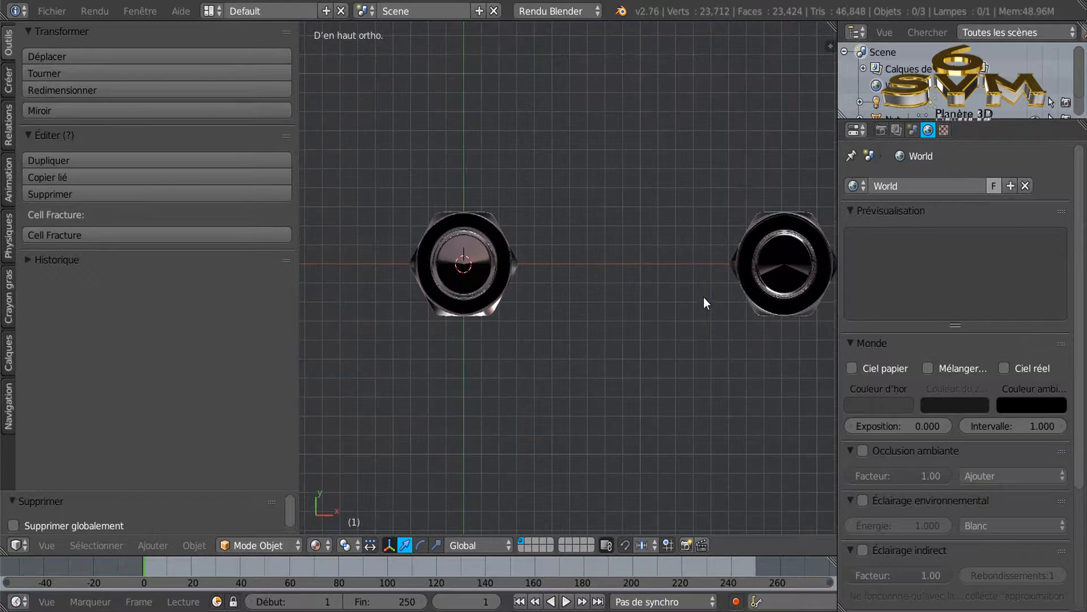
{"action": "middle_click_drag", "start_coordinate": [561, 294], "coordinate": [616, 289], "text": "shift"}
{"action": "right_click", "coordinate": [803, 300]}
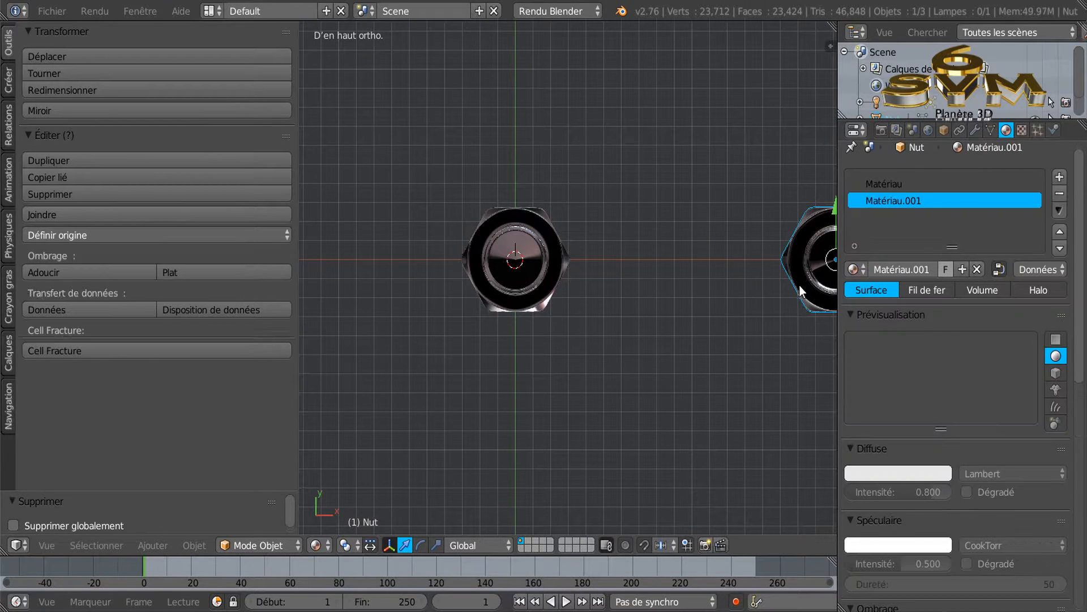
{"action": "key", "text": "x"}
{"action": "left_click", "coordinate": [741, 295]}
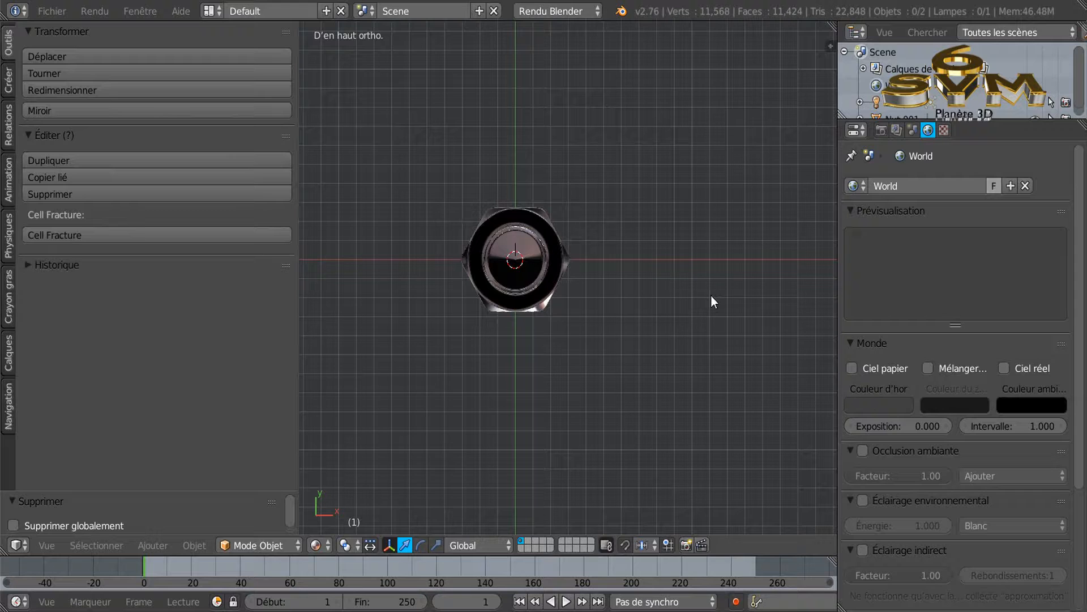
Step: Add a mesh circle at the centre of the nut in the top view
{"action": "scroll", "coordinate": [576, 312], "scroll_direction": "up", "scroll_amount": 5}
{"action": "middle_click_drag", "start_coordinate": [608, 240], "coordinate": [598, 271], "text": "shift"}
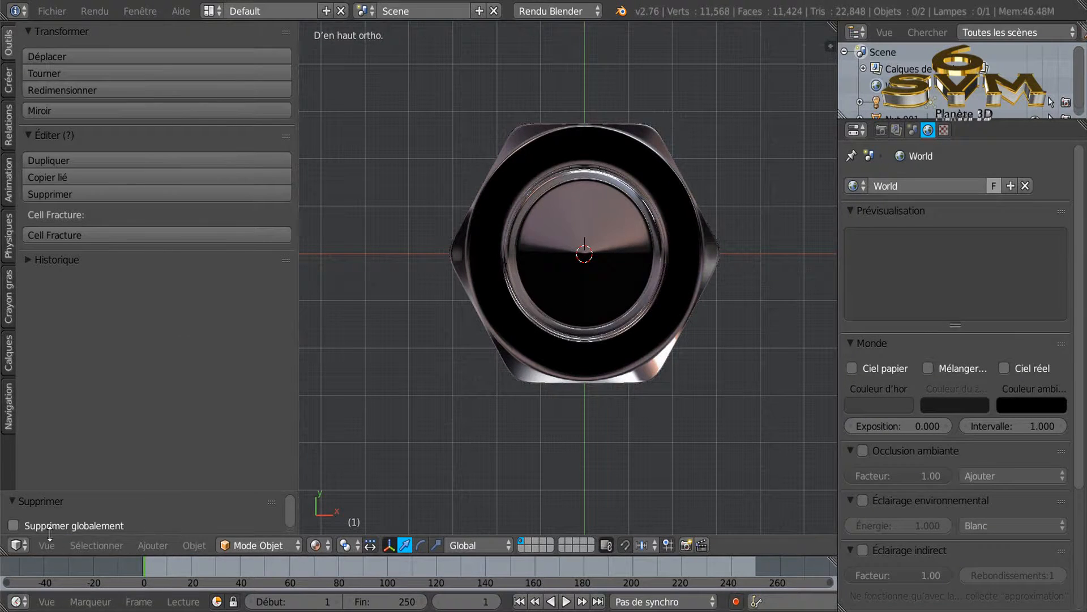
{"action": "left_click", "coordinate": [191, 545]}
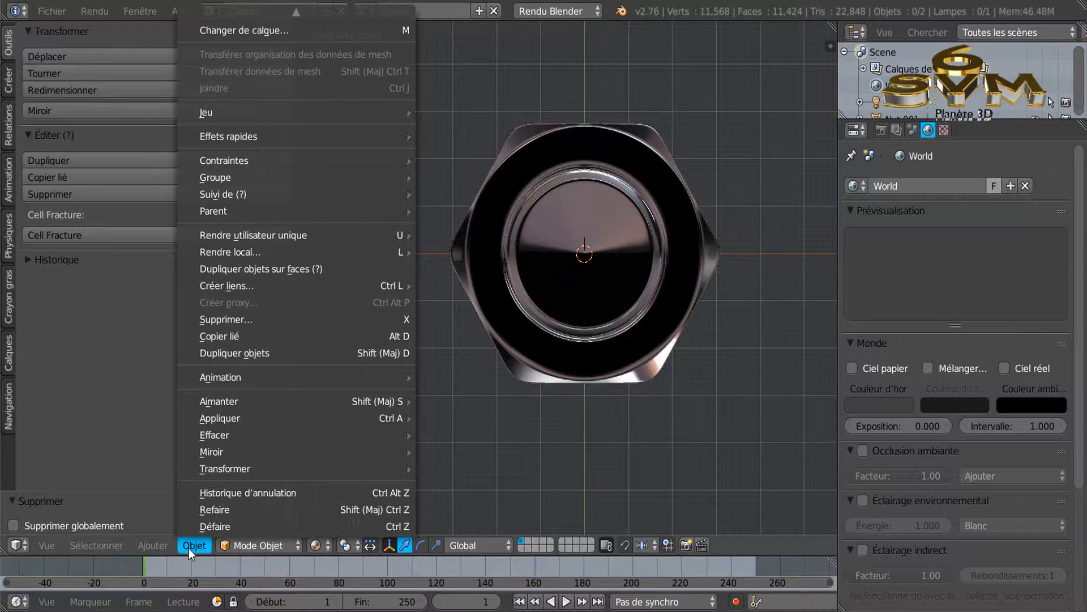
{"action": "mouse_move", "coordinate": [153, 546]}
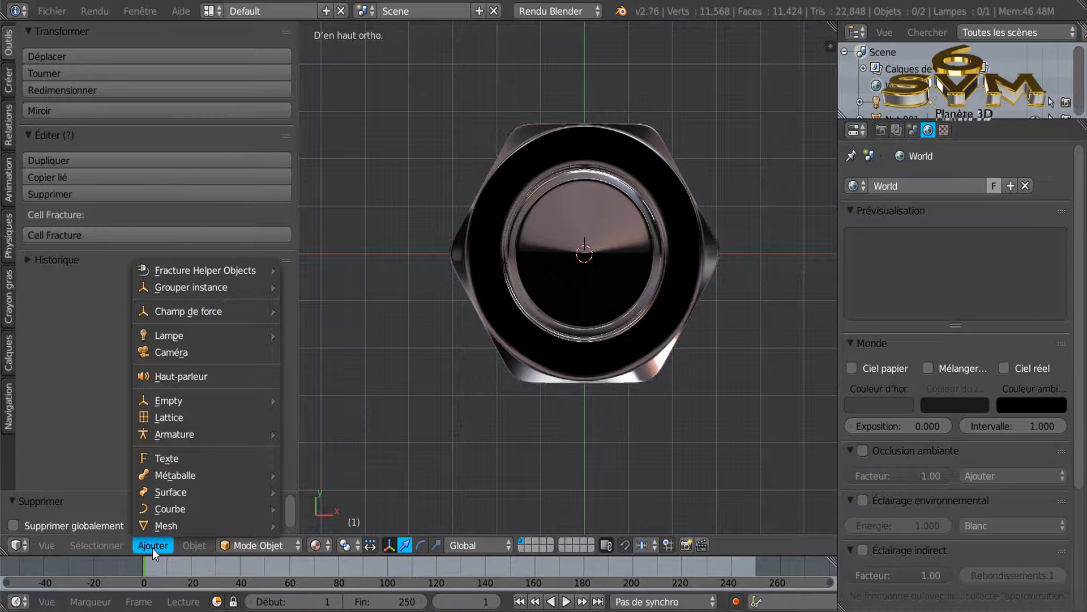
{"action": "mouse_move", "coordinate": [153, 525]}
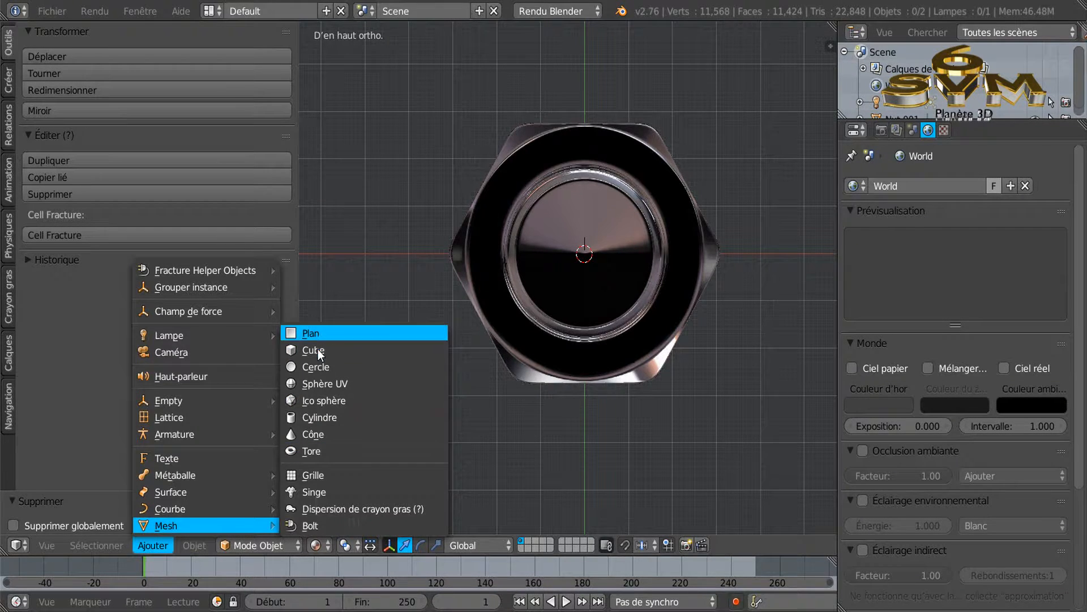
{"action": "left_click", "coordinate": [316, 366]}
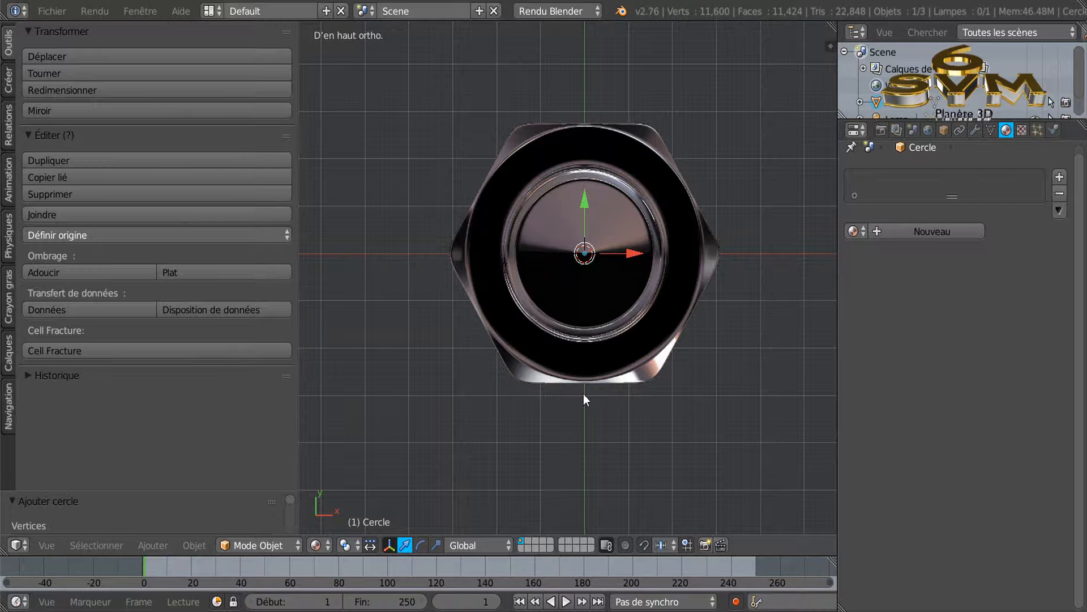
Step: Scale the circle so that it surrounds the hex nut with a small margin, and check its fit in the top view
{"action": "key", "text": "s"}
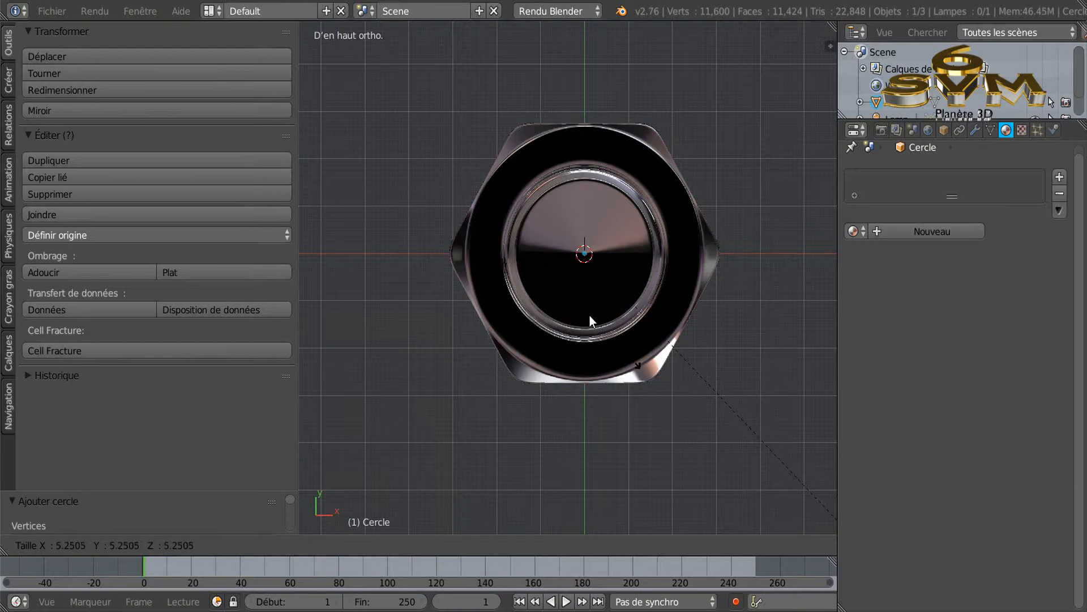
{"action": "left_click", "coordinate": [614, 341]}
{"action": "scroll", "coordinate": [520, 266], "scroll_direction": "down", "scroll_amount": 5}
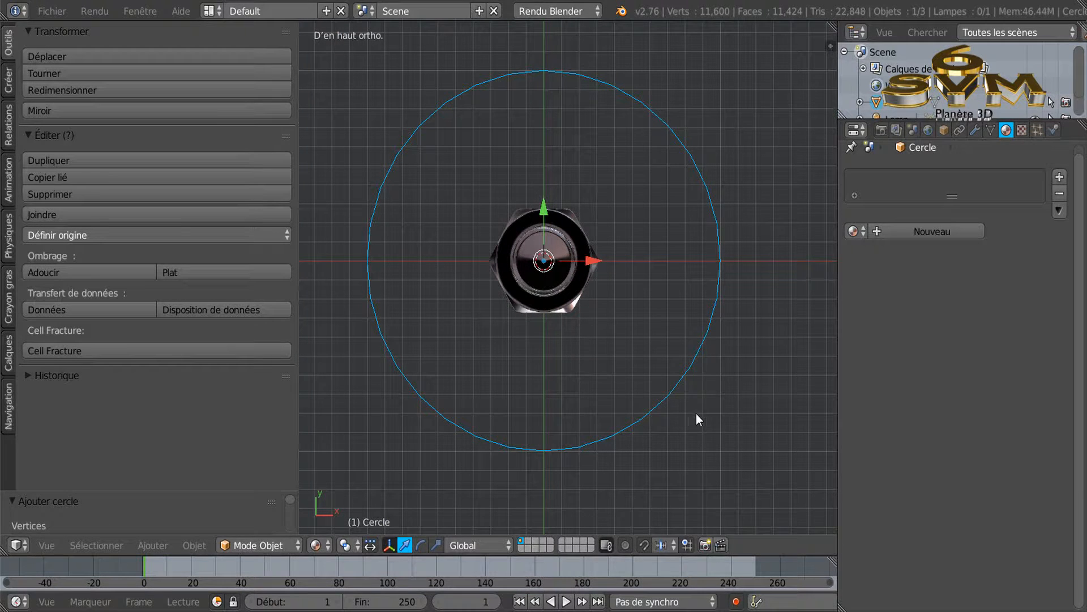
{"action": "key", "text": "s"}
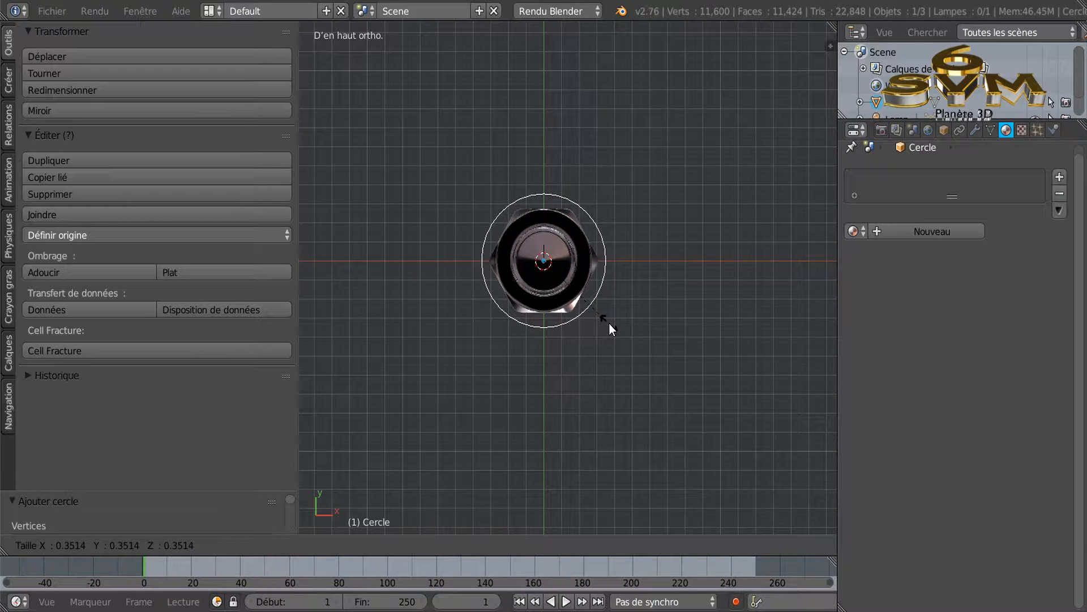
{"action": "left_click", "coordinate": [609, 324]}
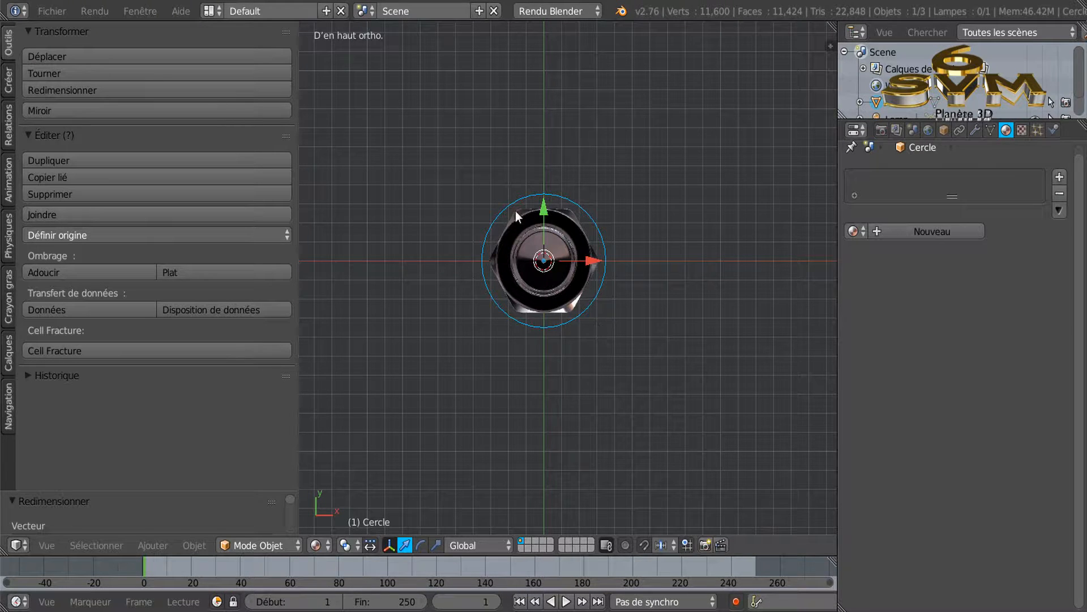
{"action": "middle_click_drag", "start_coordinate": [589, 374], "coordinate": [557, 409]}
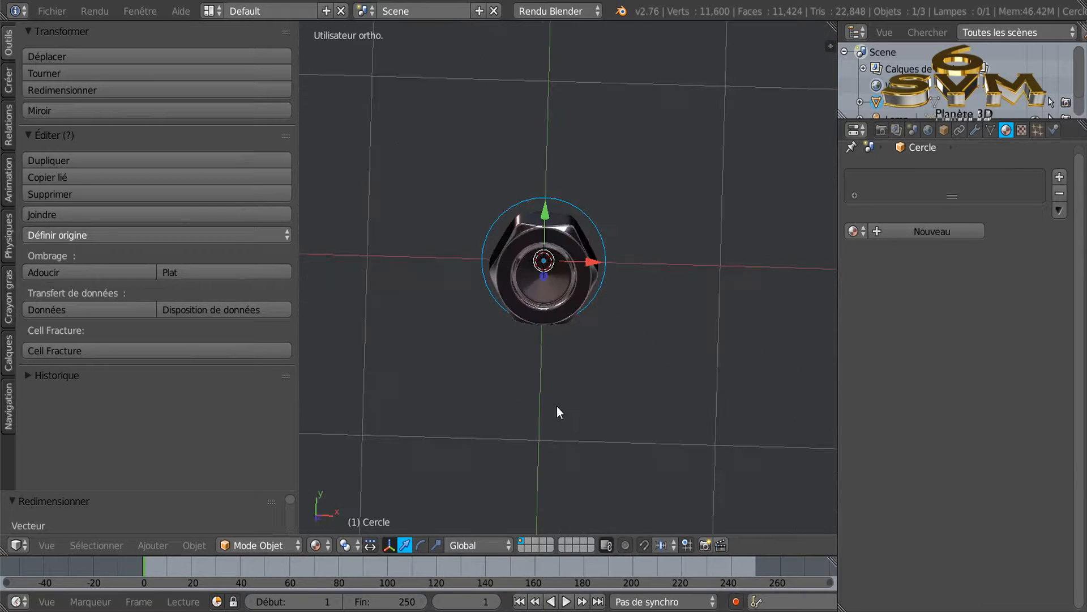
{"action": "key", "text": "KP_7"}
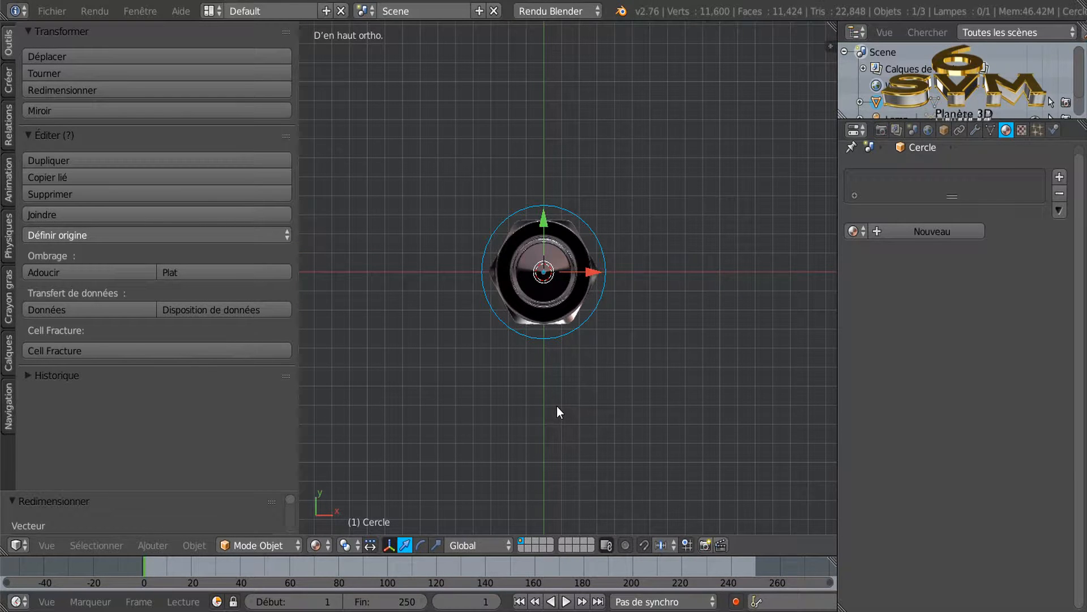
Step: In Edit Mode, scale the circle's vertices down inside the nut's outline, then extrude them outward into a flat ring slightly wider than the nut
{"action": "key", "text": "Tab"}
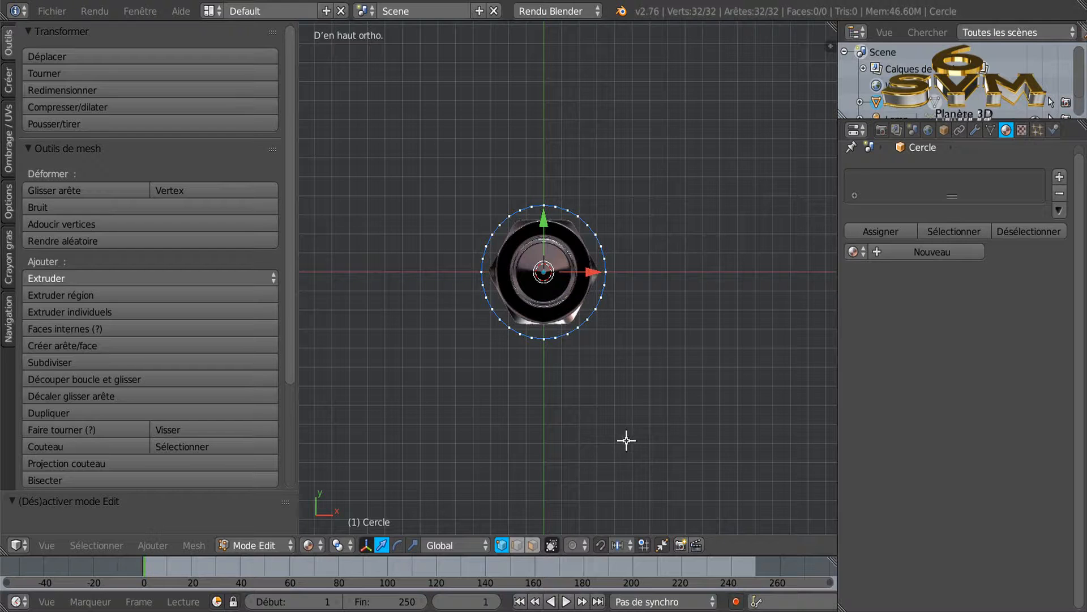
{"action": "key", "text": "s"}
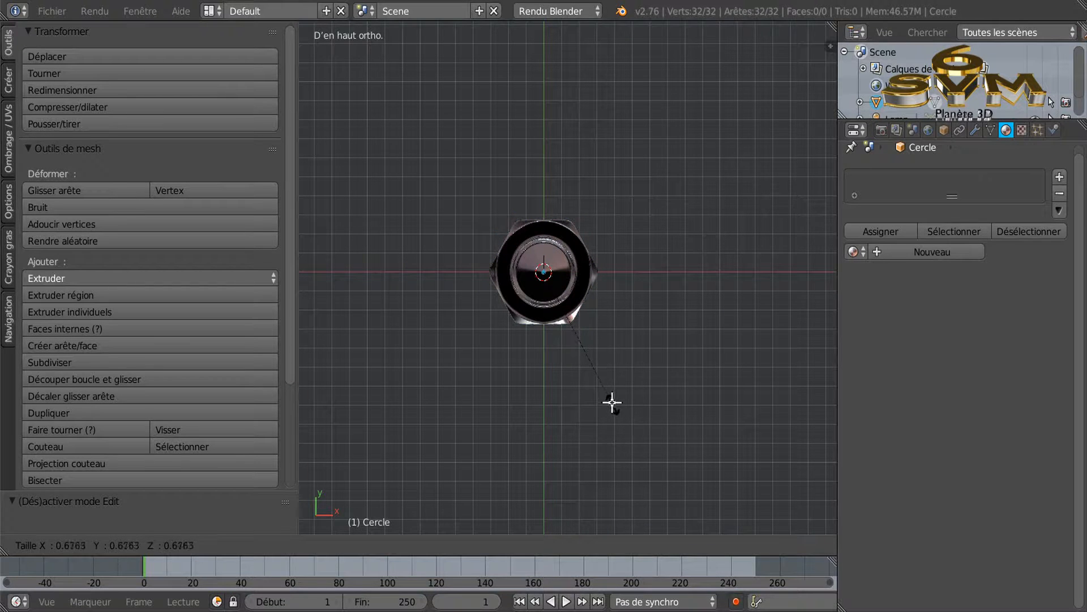
{"action": "left_click", "coordinate": [610, 399]}
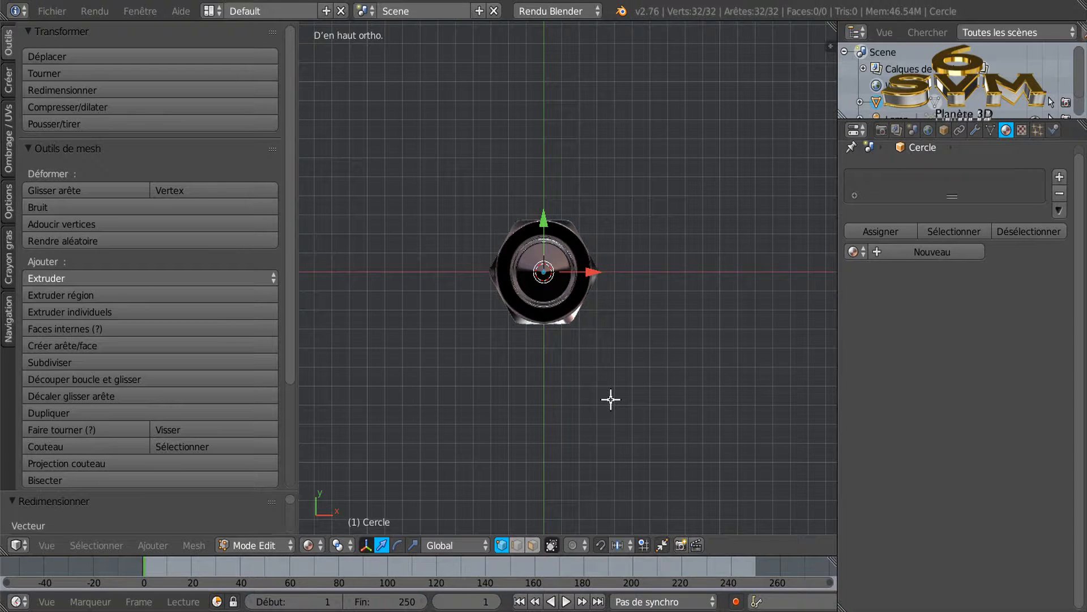
{"action": "key", "text": "e"}
{"action": "key", "text": "s"}
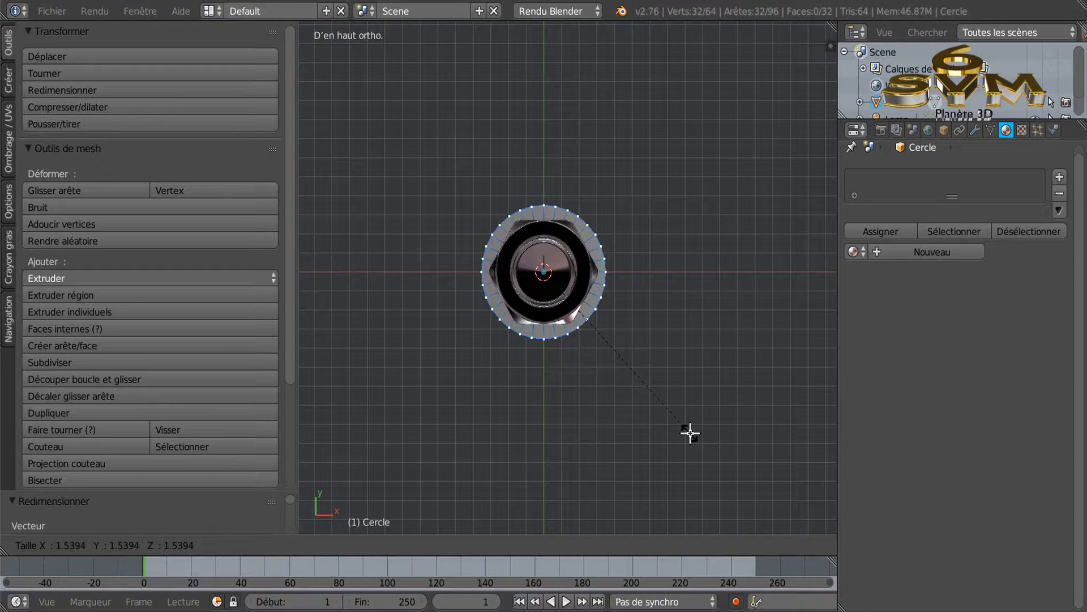
{"action": "left_click", "coordinate": [687, 429]}
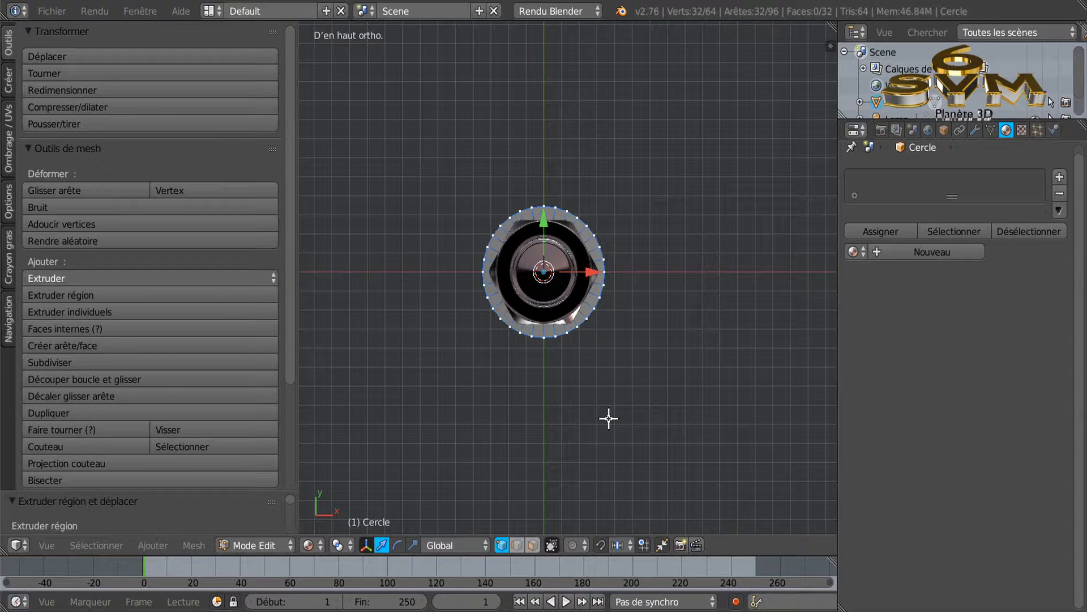
Step: Extrude the ring's outer edge outward to about twice its radius, and narrow the new edge along X into an oval about half as wide
{"action": "key", "text": "e"}
{"action": "key", "text": "s"}
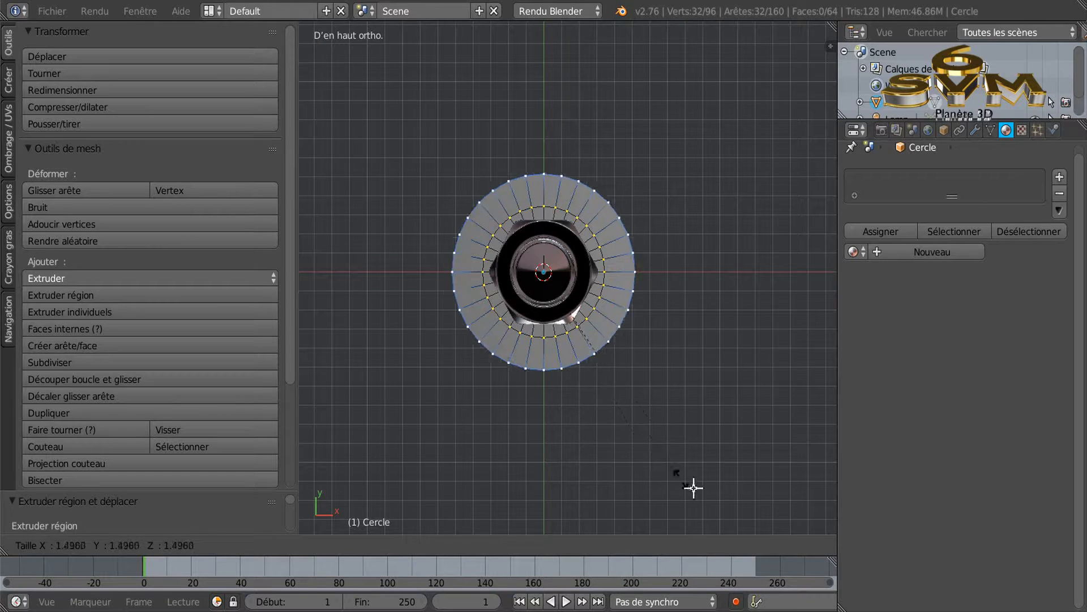
{"action": "left_click", "coordinate": [737, 519]}
{"action": "left_click", "coordinate": [414, 545]}
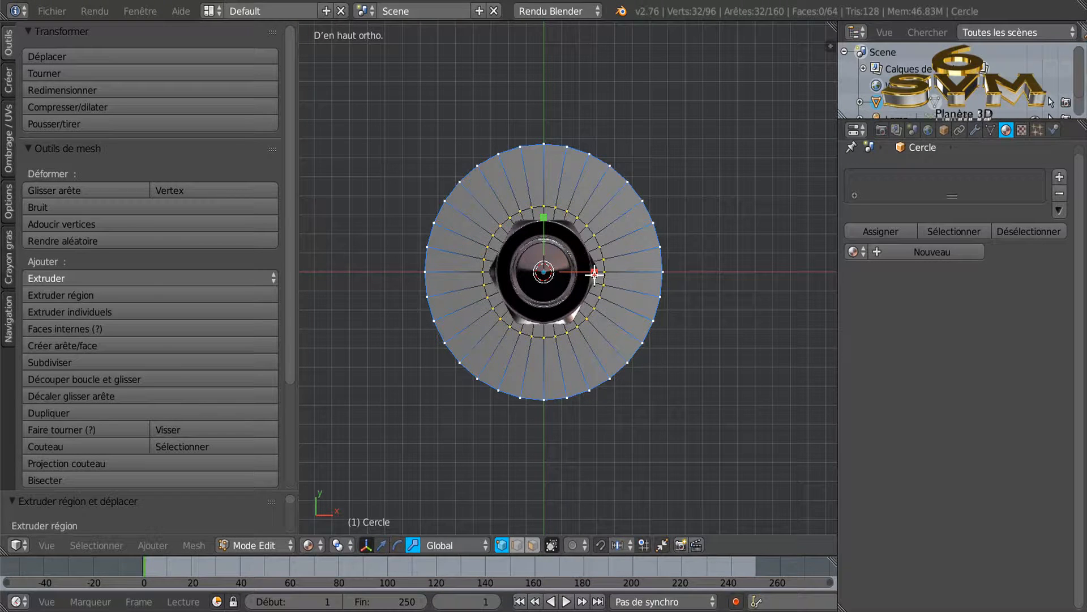
{"action": "left_click_drag", "start_coordinate": [594, 272], "coordinate": [575, 272]}
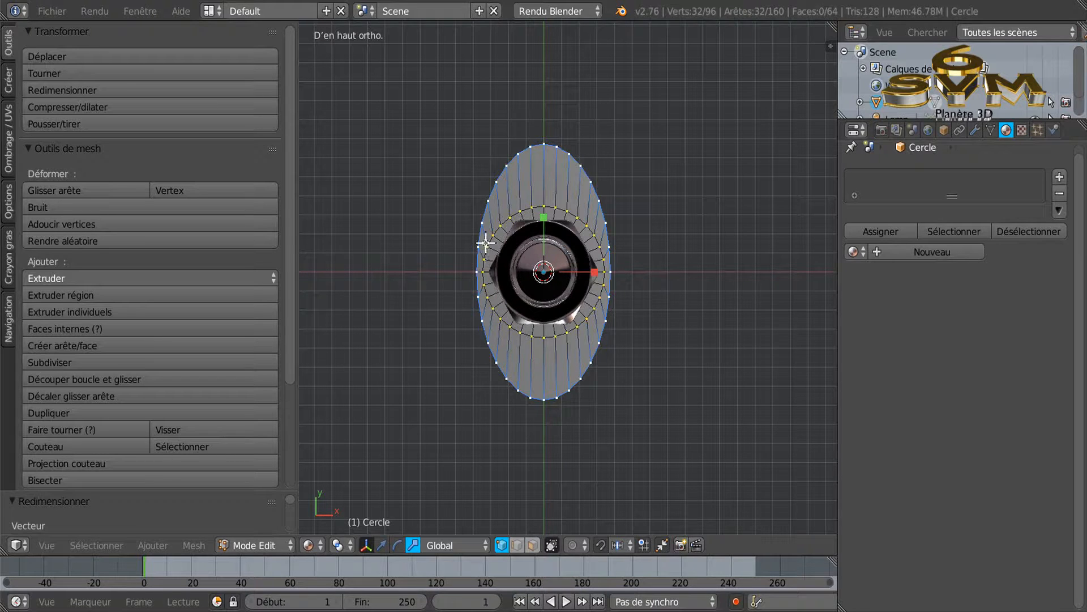
Step: Select the five middle vertices on each long side of the oval's outer edge and straighten them with LoopTools Gstretch
{"action": "right_click", "coordinate": [611, 272]}
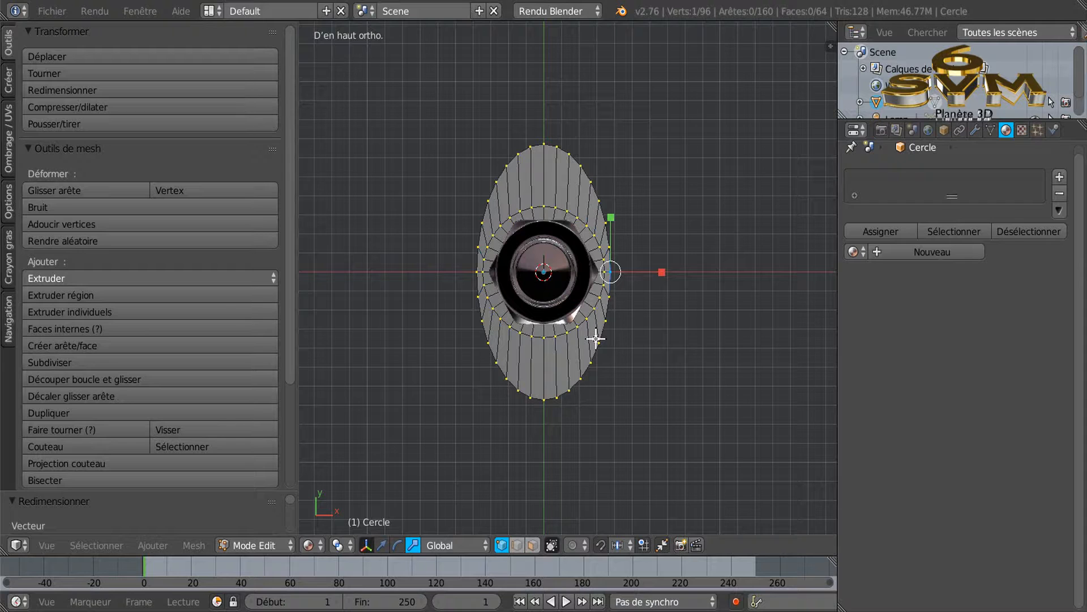
{"action": "right_click", "coordinate": [470, 267], "text": "shift"}
{"action": "right_click", "coordinate": [474, 247], "text": "shift"}
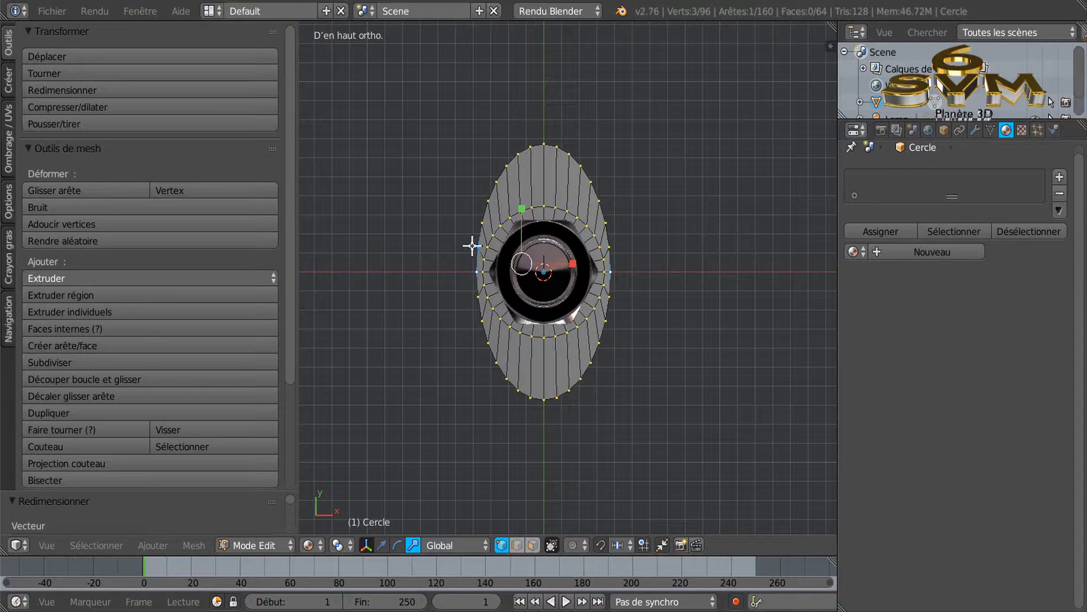
{"action": "right_click", "coordinate": [479, 224], "text": "shift"}
{"action": "right_click", "coordinate": [612, 294], "text": "shift"}
{"action": "right_click", "coordinate": [607, 318], "text": "shift"}
{"action": "right_click", "coordinate": [475, 296], "text": "shift"}
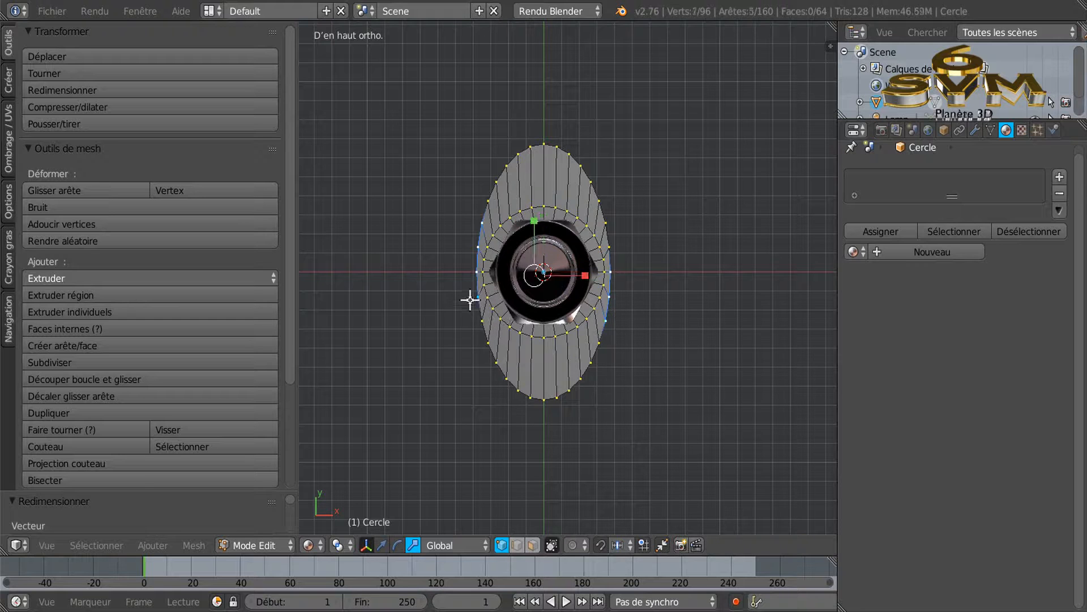
{"action": "right_click", "coordinate": [480, 321], "text": "shift"}
{"action": "right_click", "coordinate": [617, 245], "text": "shift"}
{"action": "right_click", "coordinate": [619, 219], "text": "shift"}
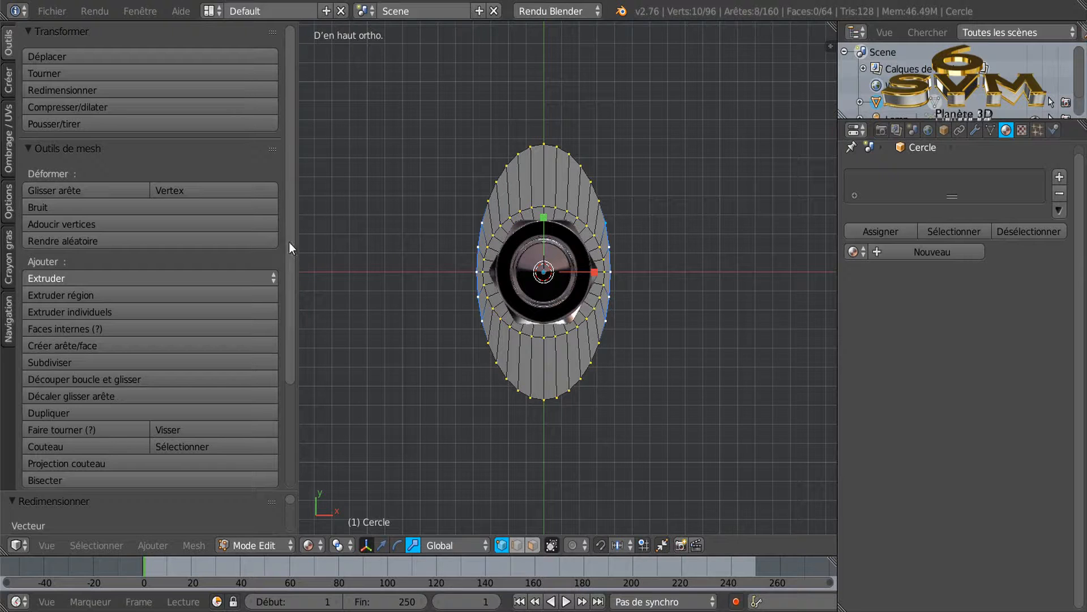
{"action": "left_click_drag", "start_coordinate": [285, 98], "coordinate": [220, 388]}
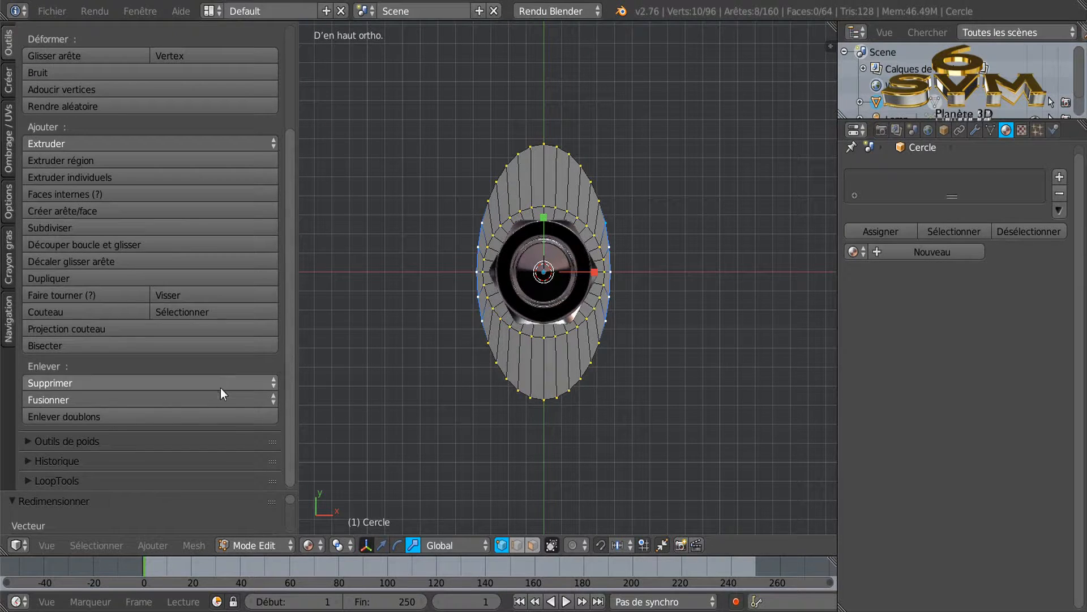
{"action": "left_click", "coordinate": [27, 479]}
{"action": "left_click_drag", "start_coordinate": [287, 289], "coordinate": [262, 456]}
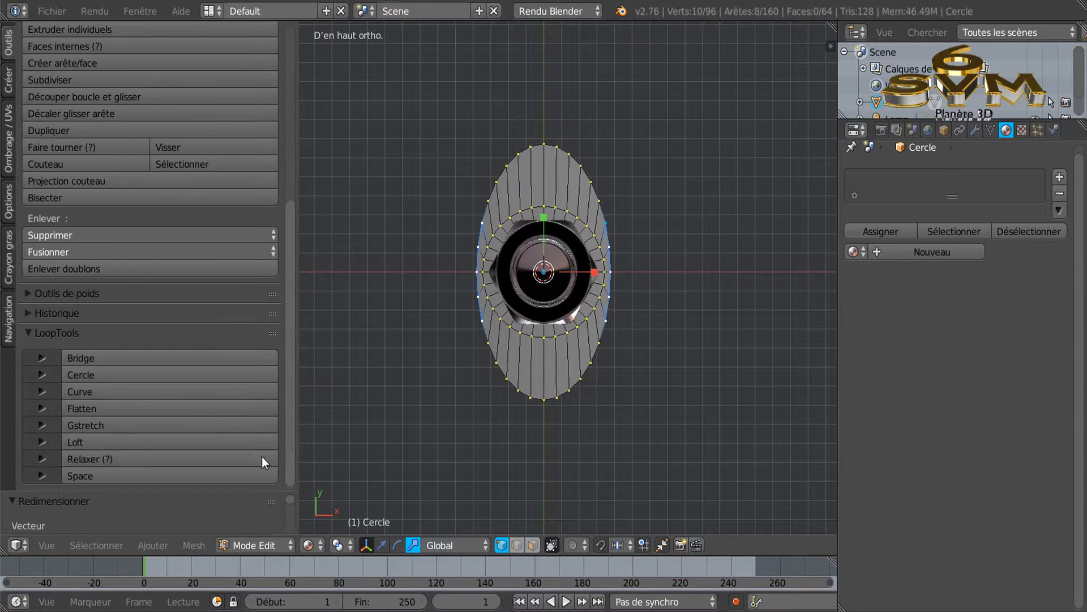
{"action": "left_click", "coordinate": [90, 424]}
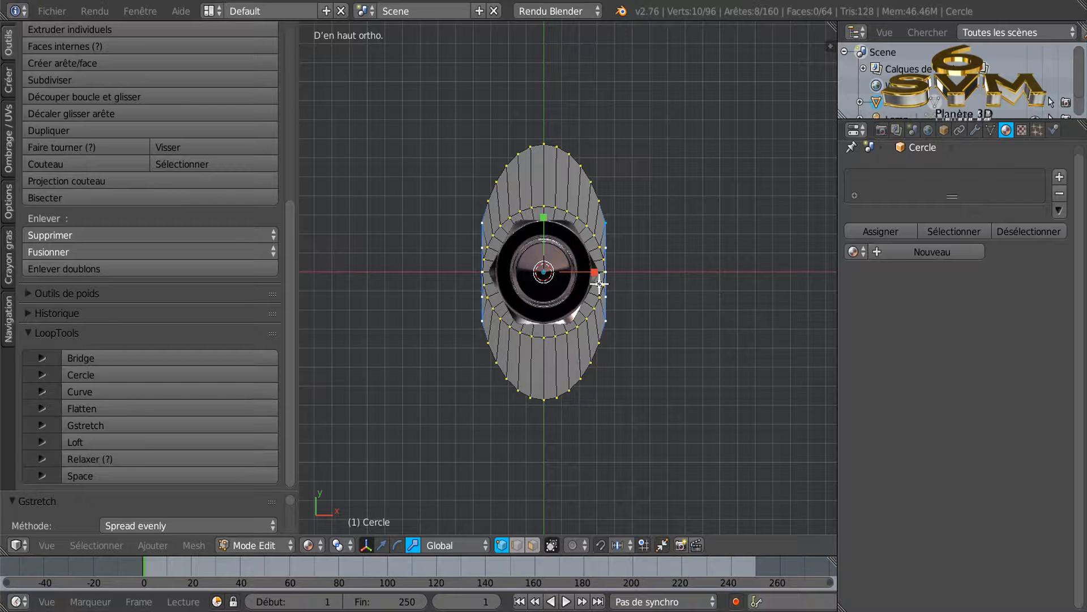
Step: Select the plate's outer edge loop, extrude it, and move it down along Z to form the side wall
{"action": "middle_click_drag", "start_coordinate": [813, 384], "coordinate": [696, 308]}
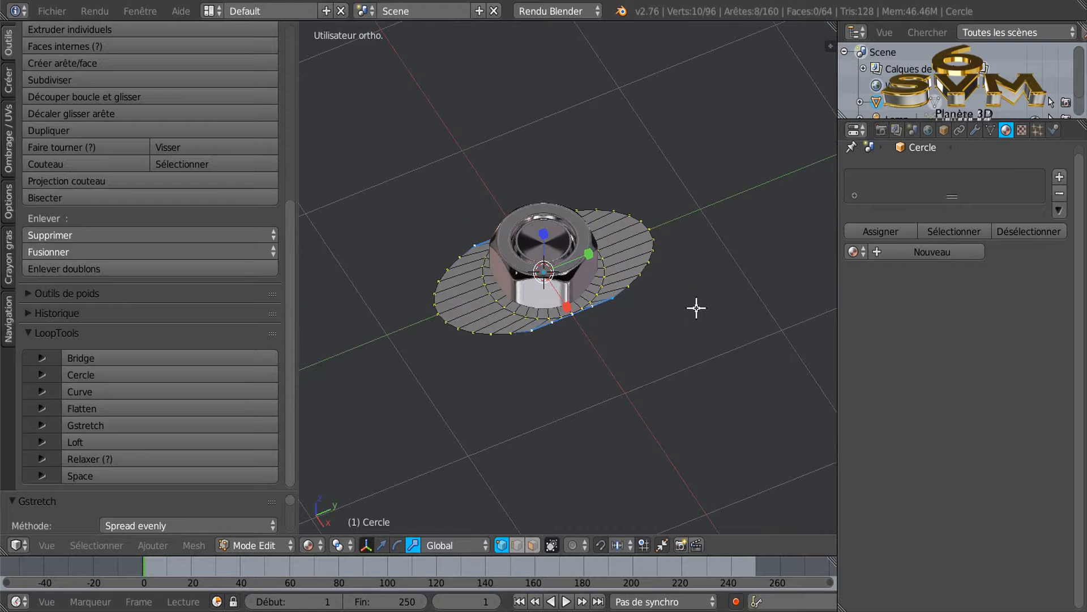
{"action": "right_click", "coordinate": [637, 278], "text": "alt"}
{"action": "middle_click_drag", "start_coordinate": [612, 380], "coordinate": [691, 358]}
{"action": "middle_click_drag", "start_coordinate": [588, 375], "coordinate": [559, 386]}
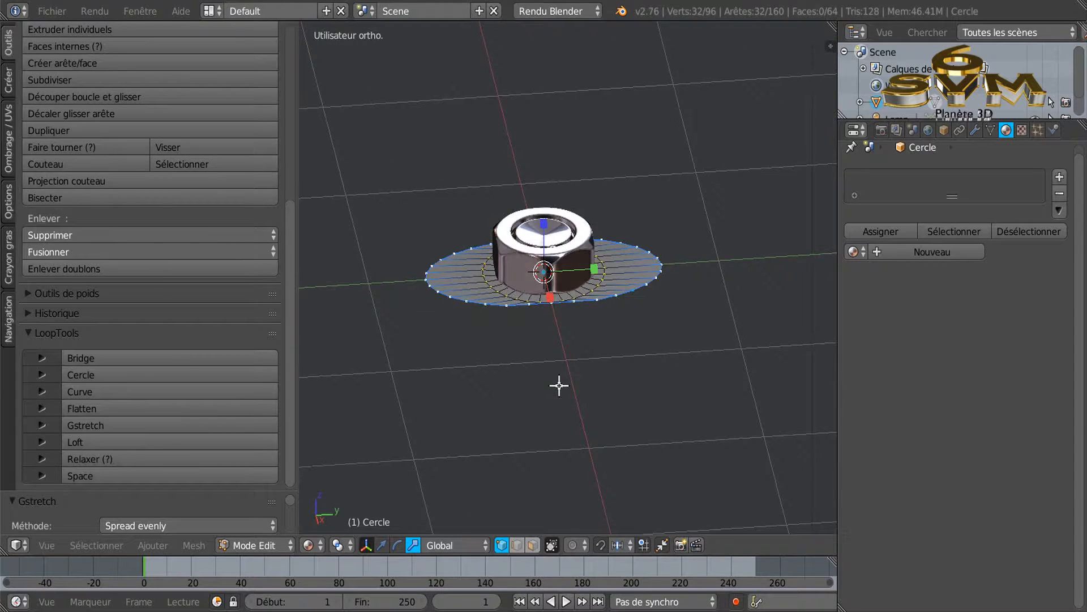
{"action": "key", "text": "e"}
{"action": "right_click", "coordinate": [559, 385]}
{"action": "left_click", "coordinate": [381, 545]}
{"action": "left_click_drag", "start_coordinate": [544, 231], "coordinate": [547, 255]}
Step: Snap the 3D cursor to the top-edge vertex at the +Y end of the plate's front straight side and make it the pivot point
{"action": "mouse_move", "coordinate": [568, 404]}
{"action": "middle_mouse_down"}
{"action": "mouse_move", "coordinate": [566, 432]}
{"action": "mouse_move", "coordinate": [554, 383]}
{"action": "mouse_move", "coordinate": [504, 363]}
{"action": "mouse_move", "coordinate": [566, 364]}
{"action": "mouse_move", "coordinate": [564, 392]}
{"action": "mouse_move", "coordinate": [562, 384]}
{"action": "mouse_move", "coordinate": [586, 417]}
{"action": "middle_mouse_up"}
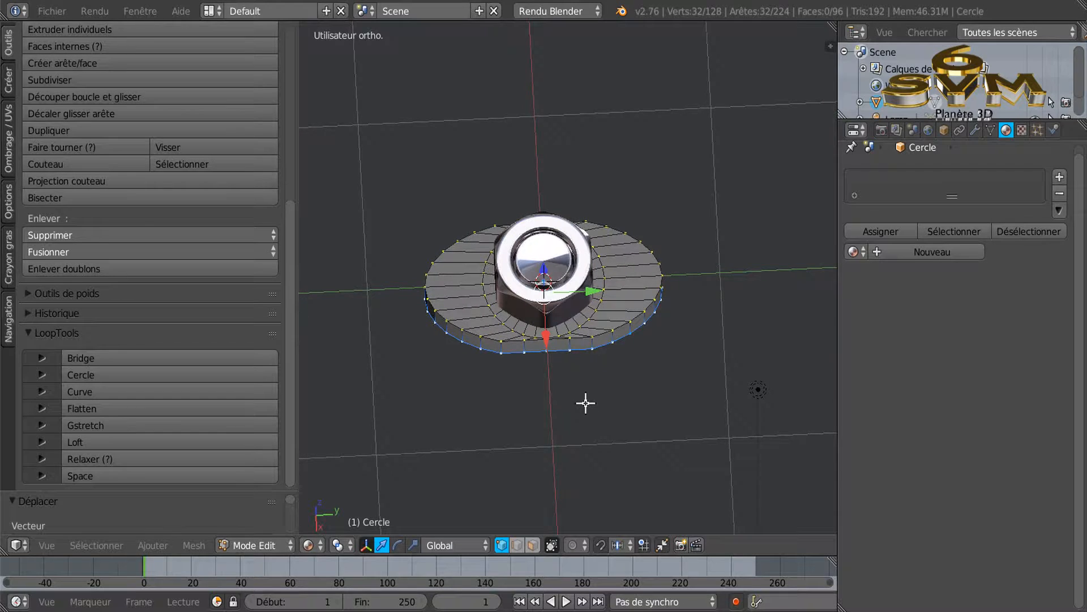
{"action": "scroll", "coordinate": [585, 402], "scroll_direction": "up", "scroll_amount": 1}
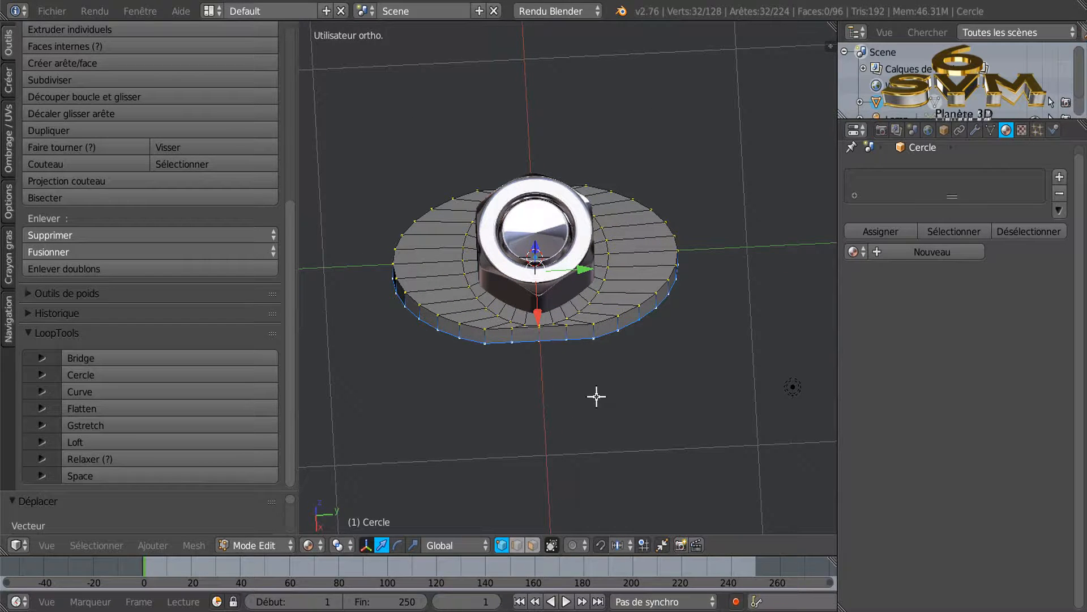
{"action": "middle_click_drag", "start_coordinate": [596, 396], "coordinate": [593, 384]}
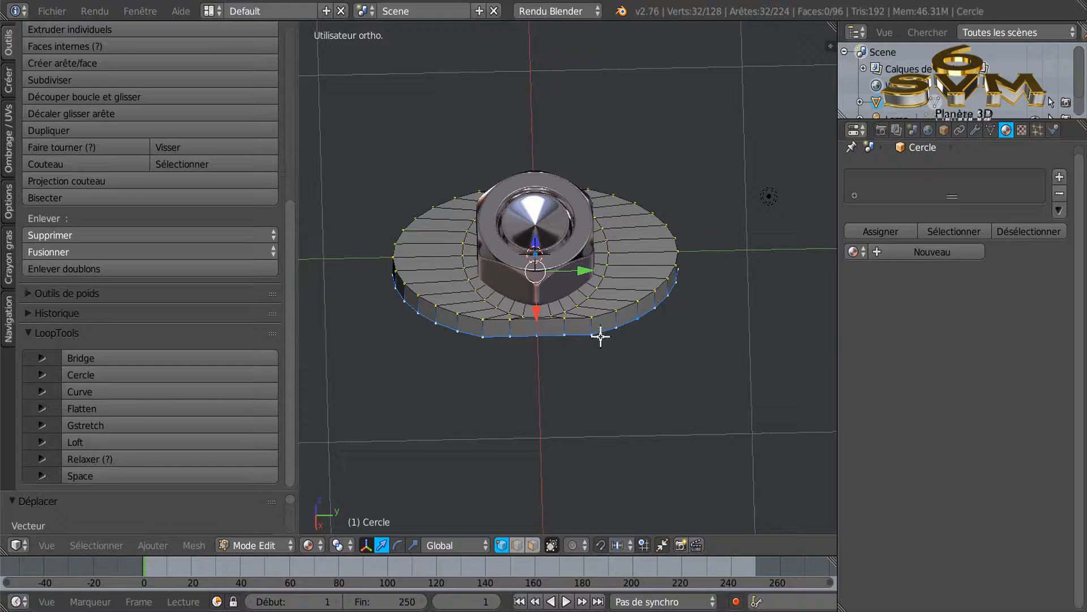
{"action": "middle_click_drag", "start_coordinate": [600, 335], "coordinate": [597, 308]}
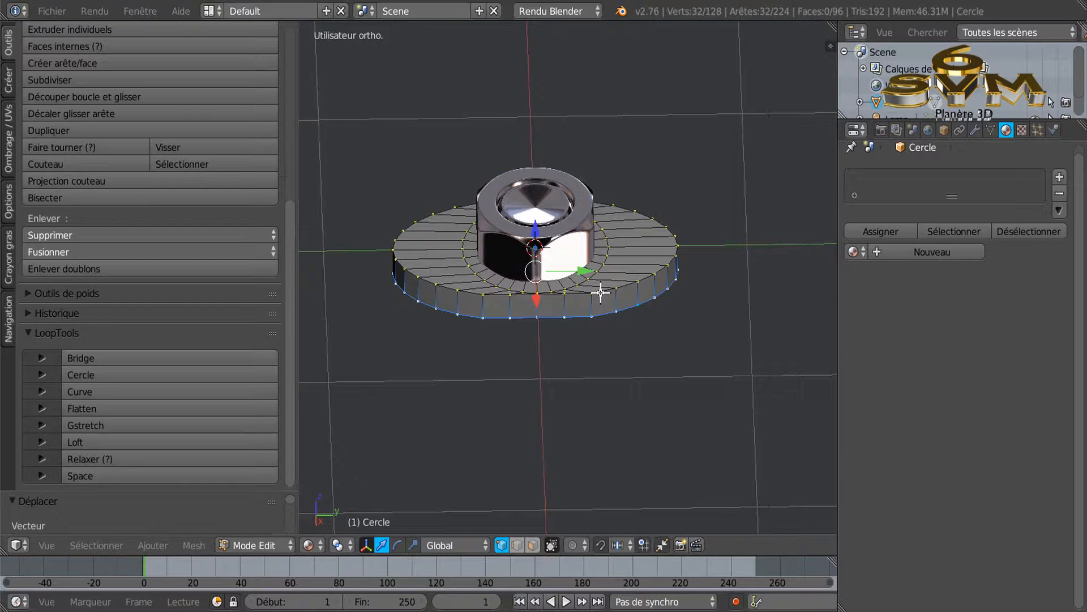
{"action": "middle_click_drag", "start_coordinate": [640, 299], "coordinate": [619, 364]}
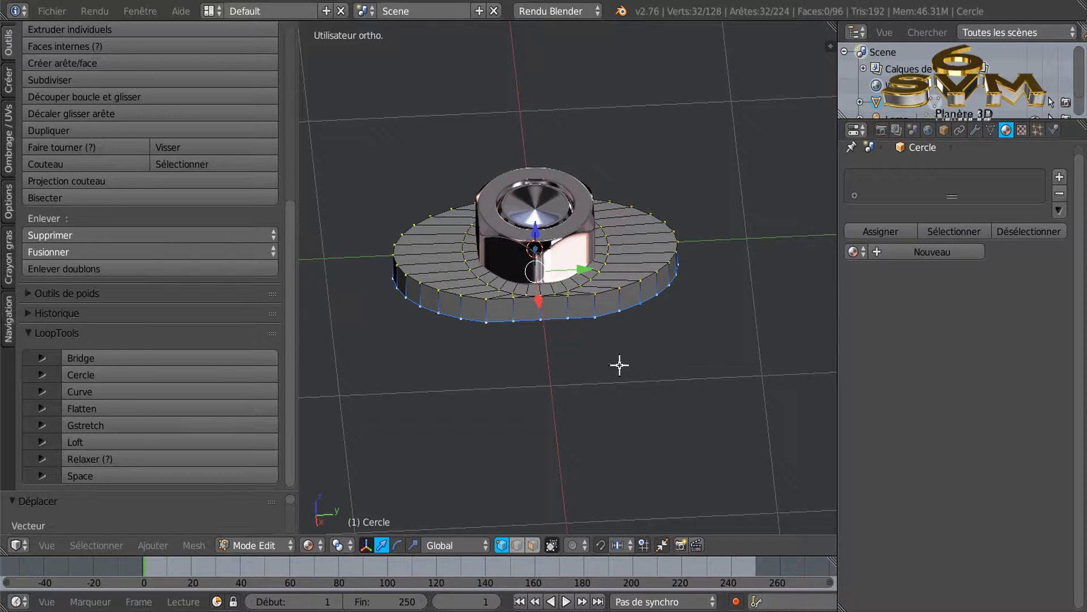
{"action": "right_click", "coordinate": [595, 295]}
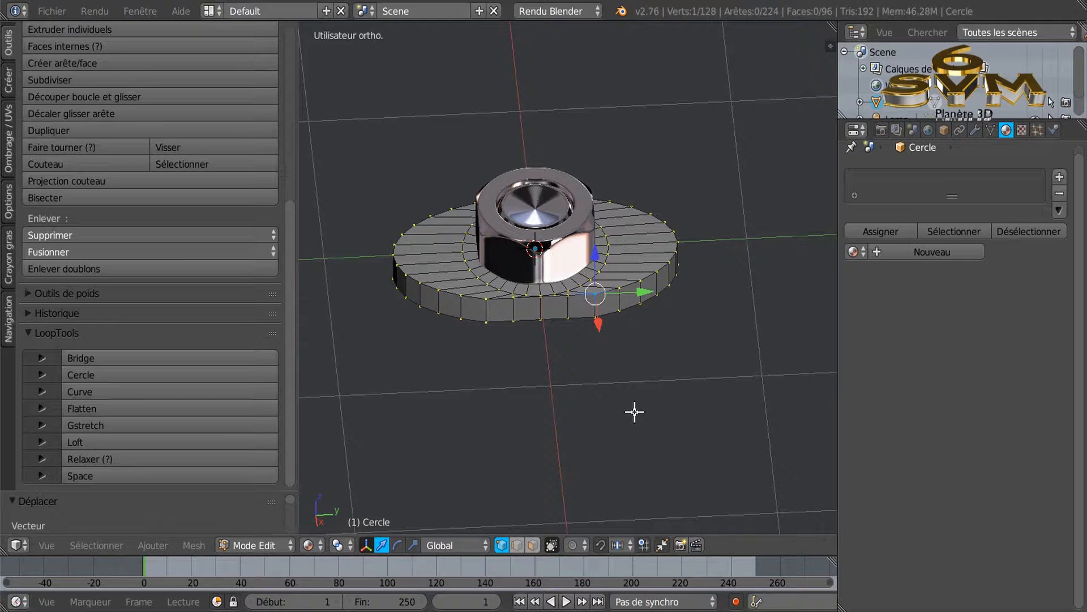
{"action": "key", "text": "shift+s"}
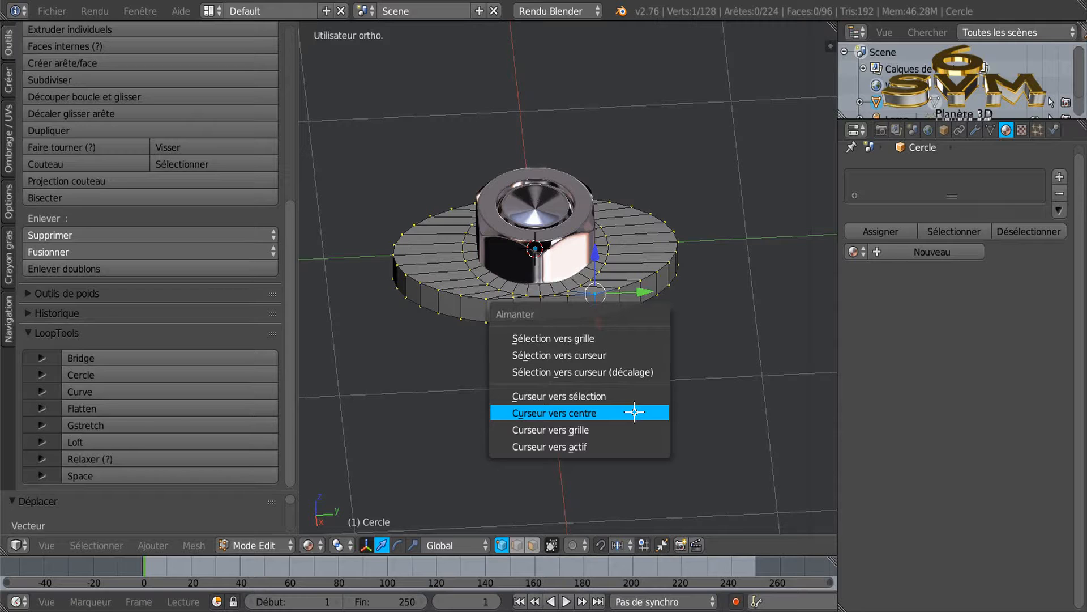
{"action": "left_click", "coordinate": [601, 396]}
{"action": "left_click", "coordinate": [339, 545]}
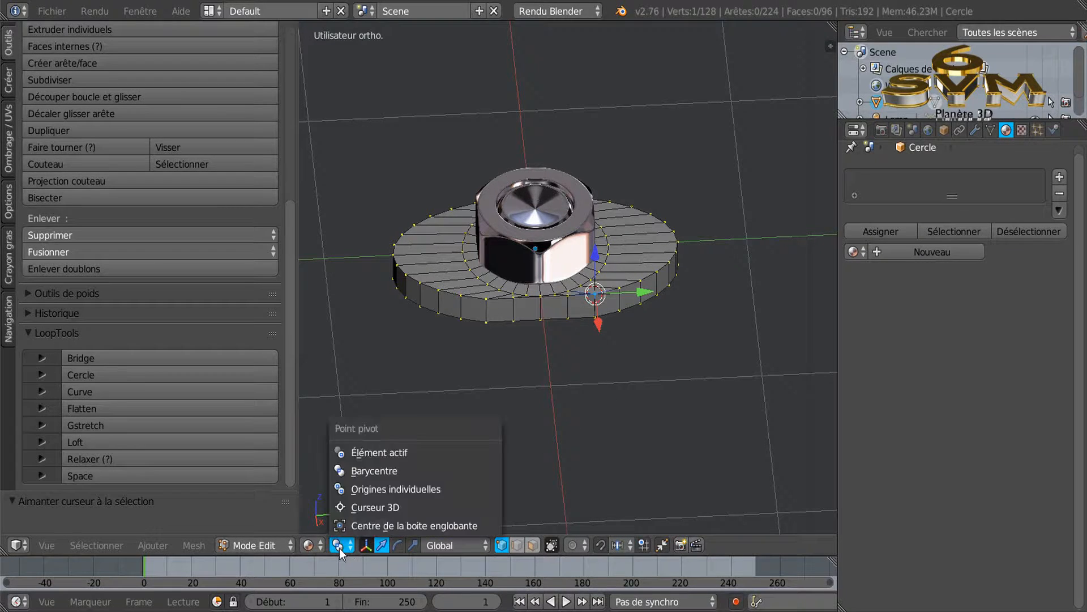
{"action": "left_click", "coordinate": [350, 507]}
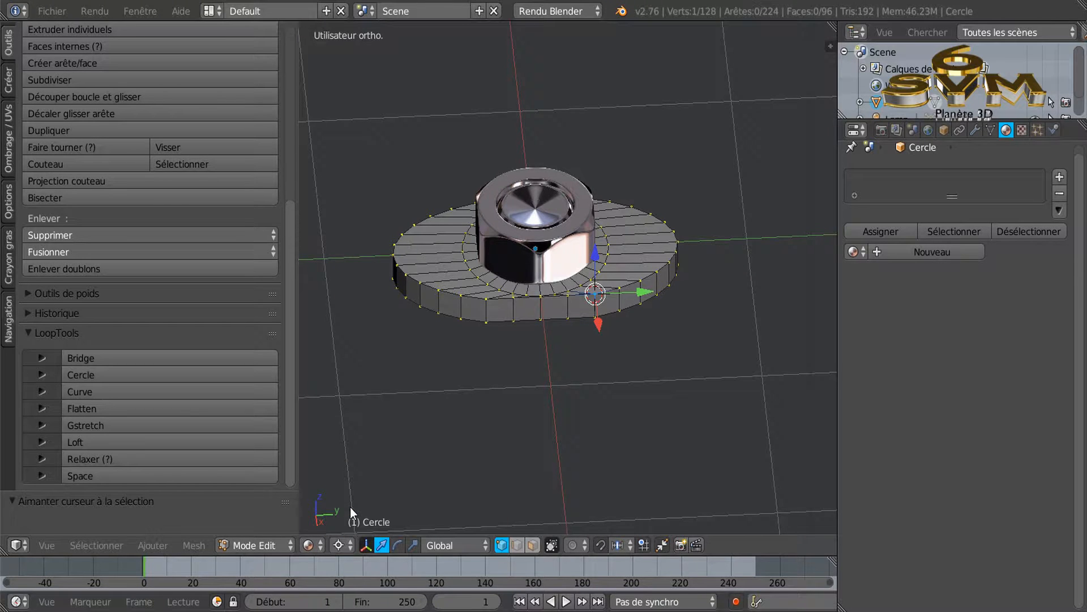
Step: Select the top outer edge's vertices around the plate's +Y end and rotate them down about 8° around the 3D cursor in right view
{"action": "scroll", "coordinate": [661, 420], "scroll_direction": "up", "scroll_amount": 3}
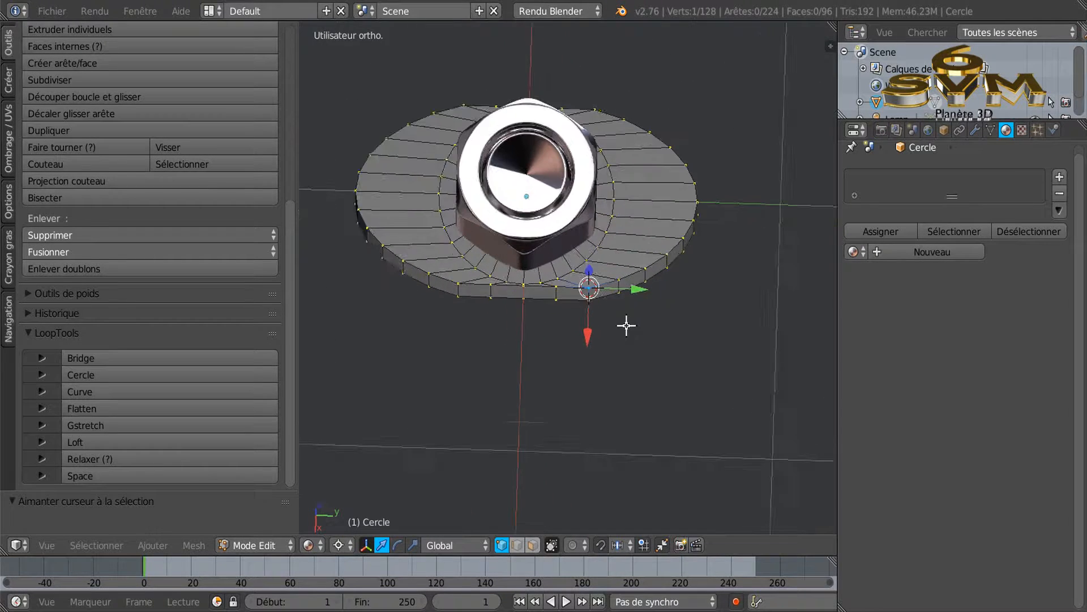
{"action": "right_click", "coordinate": [617, 260], "text": "ctrl"}
{"action": "right_click", "coordinate": [654, 243], "text": "ctrl"}
{"action": "right_click", "coordinate": [686, 224], "text": "ctrl"}
{"action": "right_click", "coordinate": [707, 200], "text": "ctrl"}
{"action": "right_click", "coordinate": [710, 174], "text": "ctrl"}
{"action": "right_click", "coordinate": [711, 148], "text": "ctrl"}
{"action": "right_click", "coordinate": [713, 120], "text": "ctrl"}
{"action": "right_click", "coordinate": [703, 96], "text": "ctrl"}
{"action": "right_click", "coordinate": [675, 73], "text": "shift"}
{"action": "middle_click_drag", "start_coordinate": [783, 180], "coordinate": [764, 331], "text": "shift"}
{"action": "right_click", "coordinate": [632, 206], "text": "shift"}
{"action": "right_click", "coordinate": [605, 180], "text": "shift"}
{"action": "right_click", "coordinate": [562, 165], "text": "shift"}
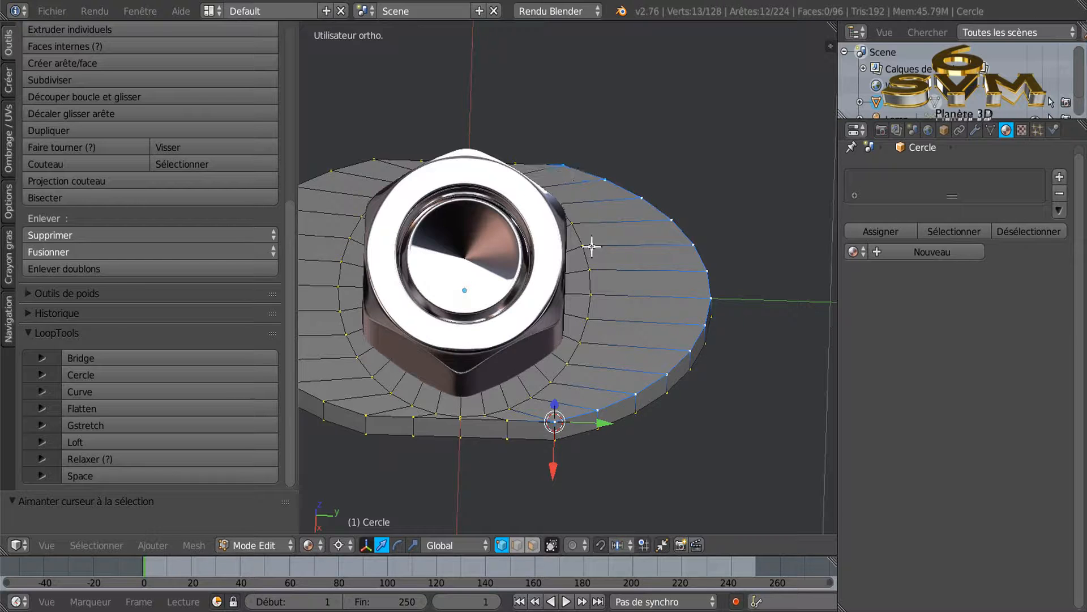
{"action": "key", "text": "KP_1"}
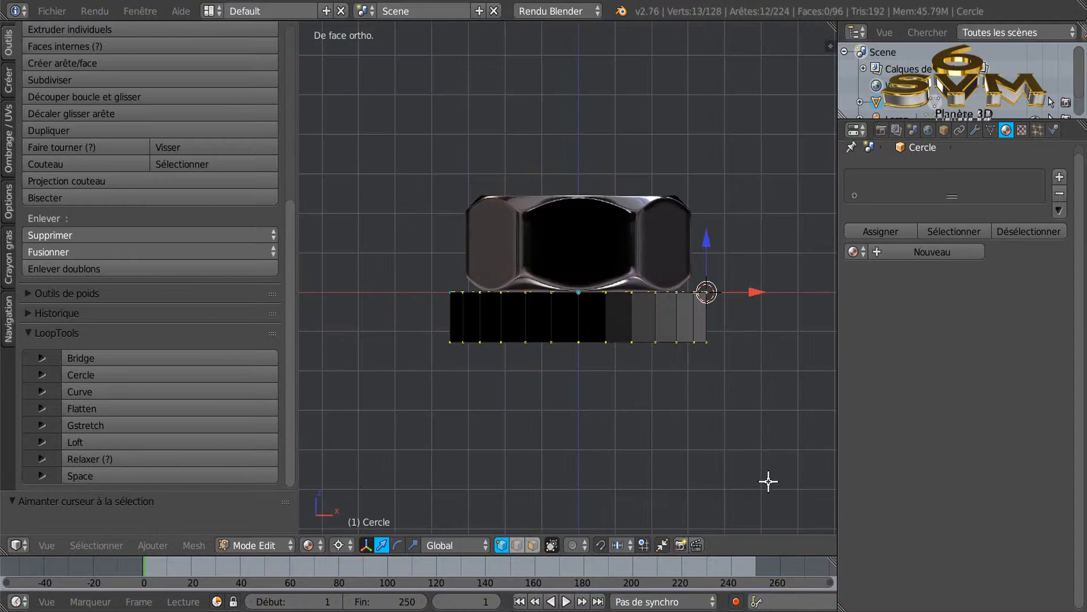
{"action": "key", "text": "KP_3"}
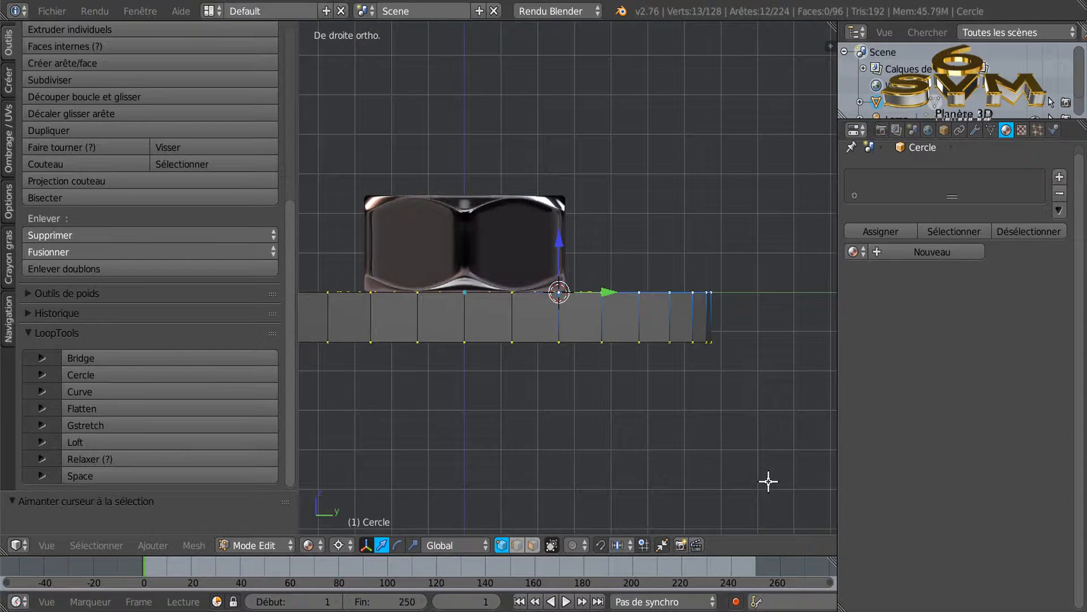
{"action": "middle_click_drag", "start_coordinate": [553, 454], "coordinate": [667, 438], "text": "shift"}
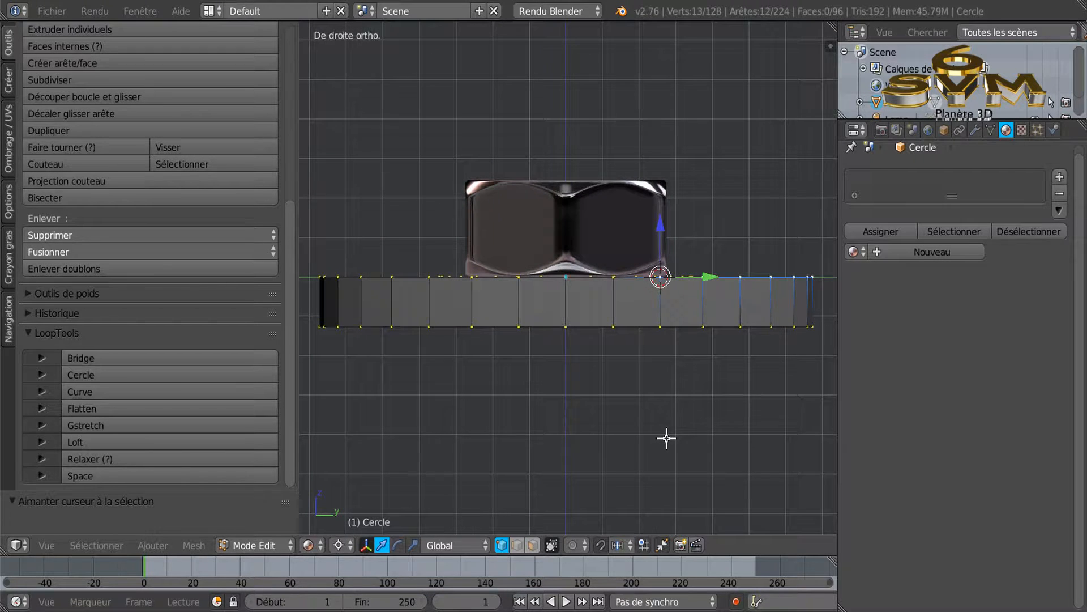
{"action": "key", "text": "r"}
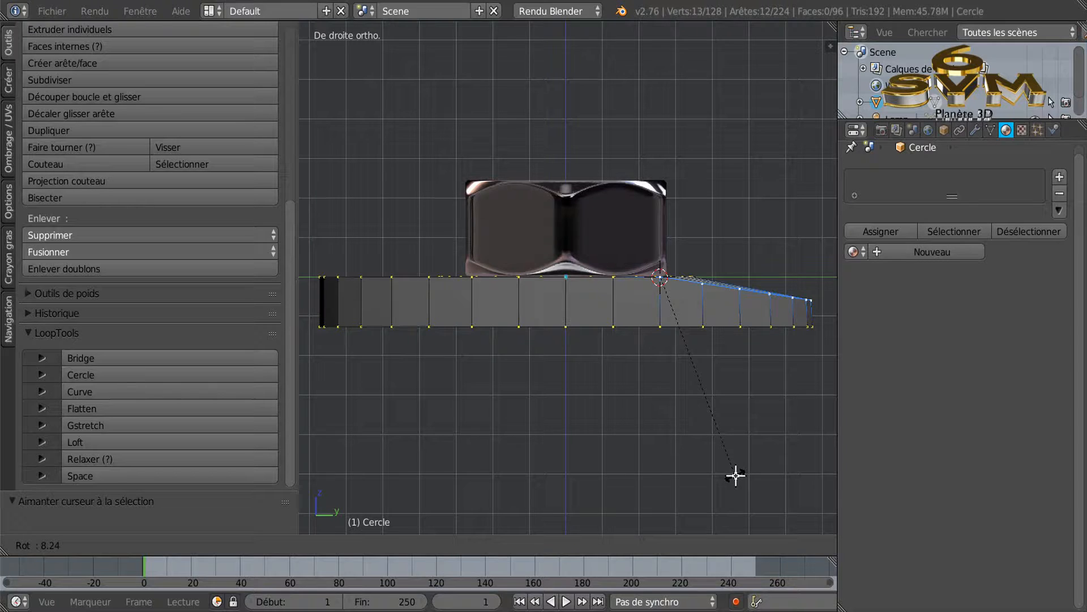
{"action": "left_click", "coordinate": [735, 475]}
Step: Snap the 3D cursor to the top-edge vertex at the straight side's opposite, -Y end
{"action": "right_click", "coordinate": [471, 278]}
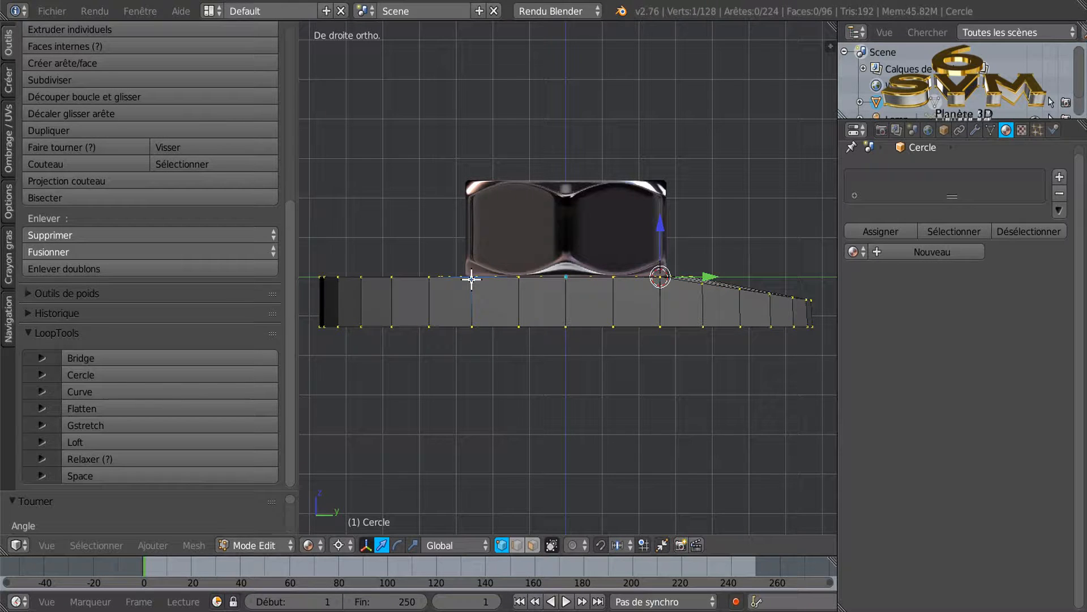
{"action": "key", "text": "shift+s"}
{"action": "left_click", "coordinate": [492, 300]}
Step: Select the top outer edge's vertices around the plate's -Y end and rotate them down about 8° around the 3D cursor in right view
{"action": "middle_click_drag", "start_coordinate": [491, 303], "coordinate": [543, 442]}
{"action": "right_click", "coordinate": [427, 270]}
{"action": "key", "text": "c"}
{"action": "mouse_move", "coordinate": [395, 260]}
{"action": "left_mouse_down"}
{"action": "mouse_move", "coordinate": [322, 219]}
{"action": "mouse_move", "coordinate": [311, 152]}
{"action": "mouse_move", "coordinate": [346, 108]}
{"action": "mouse_move", "coordinate": [412, 66]}
{"action": "left_mouse_up"}
{"action": "right_click", "coordinate": [396, 80]}
{"action": "mouse_move", "coordinate": [395, 80]}
{"action": "middle_mouse_down"}
{"action": "mouse_move", "coordinate": [418, 194]}
{"action": "mouse_move", "coordinate": [481, 201]}
{"action": "mouse_move", "coordinate": [694, 380]}
{"action": "middle_mouse_up"}
{"action": "mouse_move", "coordinate": [566, 263]}
{"action": "middle_mouse_down"}
{"action": "mouse_move", "coordinate": [590, 337]}
{"action": "mouse_move", "coordinate": [600, 328]}
{"action": "mouse_move", "coordinate": [575, 311]}
{"action": "mouse_move", "coordinate": [551, 342]}
{"action": "mouse_move", "coordinate": [505, 315]}
{"action": "middle_mouse_up"}
{"action": "scroll", "coordinate": [528, 319], "scroll_direction": "up", "scroll_amount": 2}
{"action": "scroll", "coordinate": [537, 372], "scroll_direction": "up", "scroll_amount": 3}
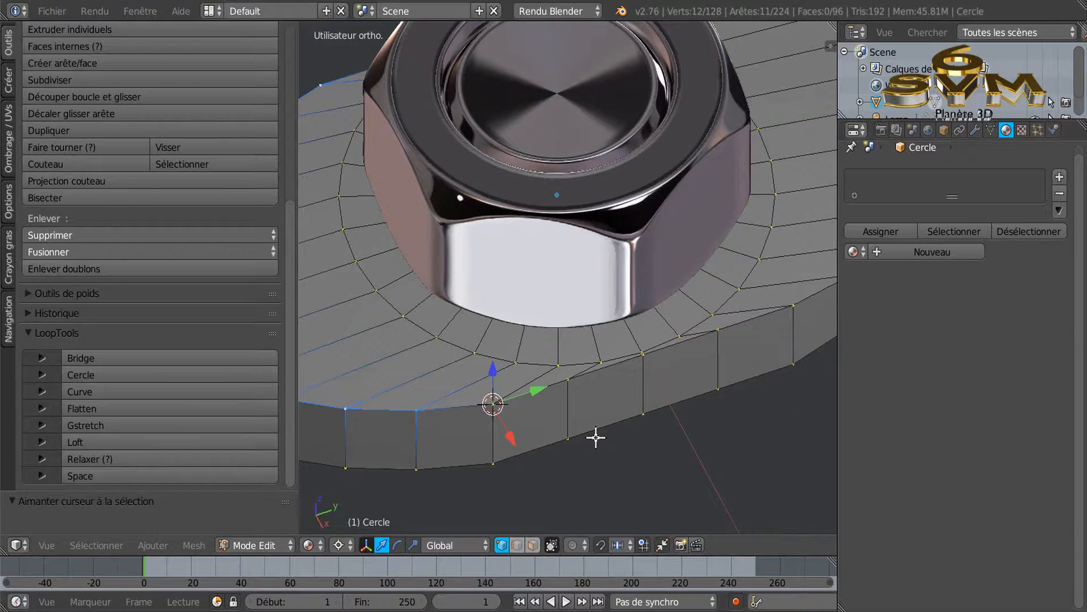
{"action": "key", "text": "KP_3"}
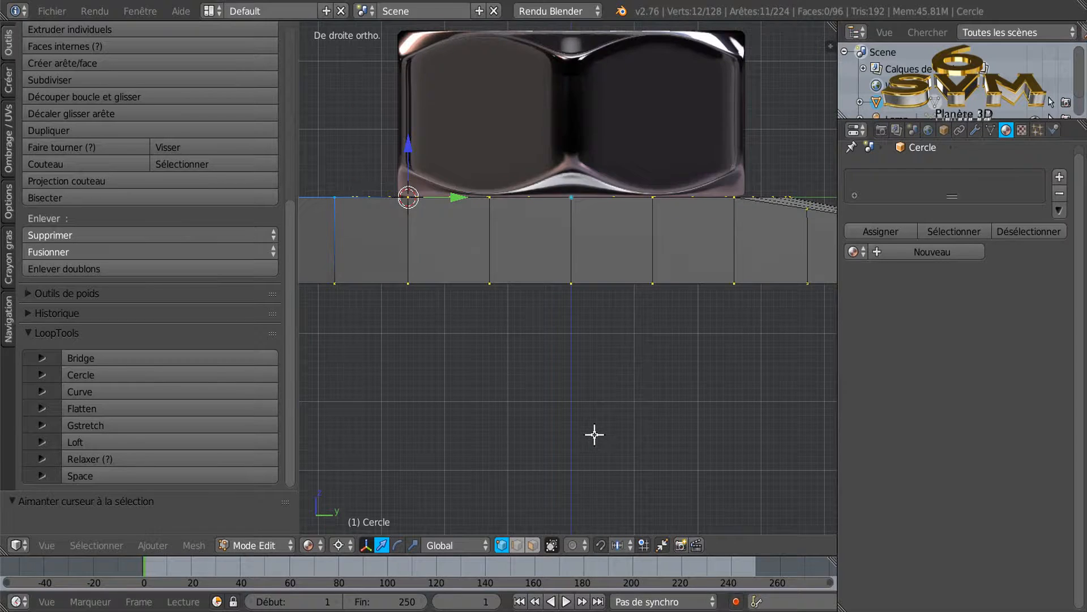
{"action": "scroll", "coordinate": [594, 435], "scroll_direction": "down", "scroll_amount": 4}
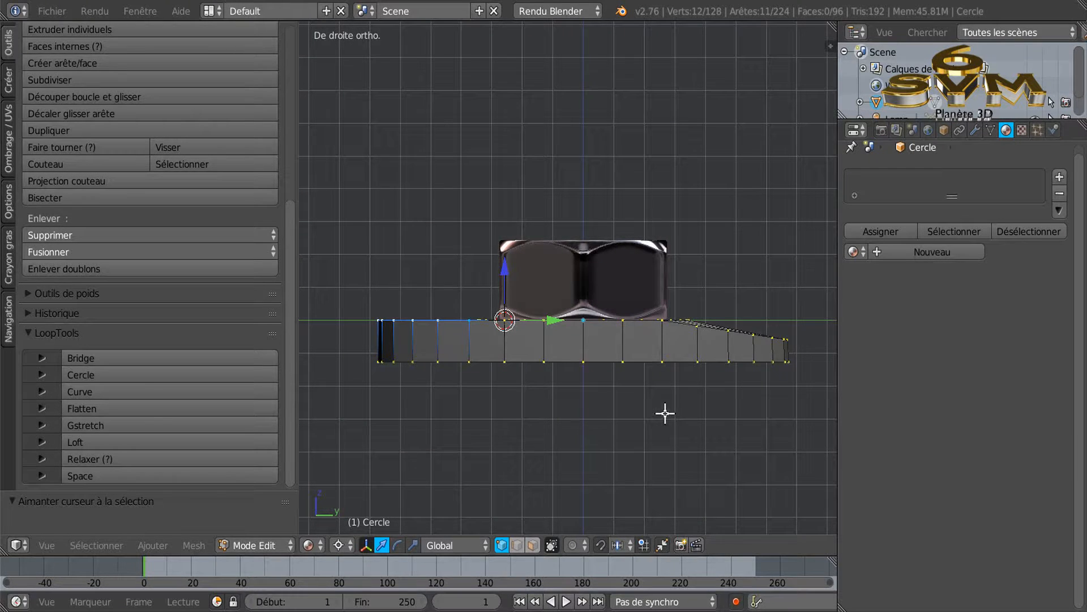
{"action": "key", "text": "r"}
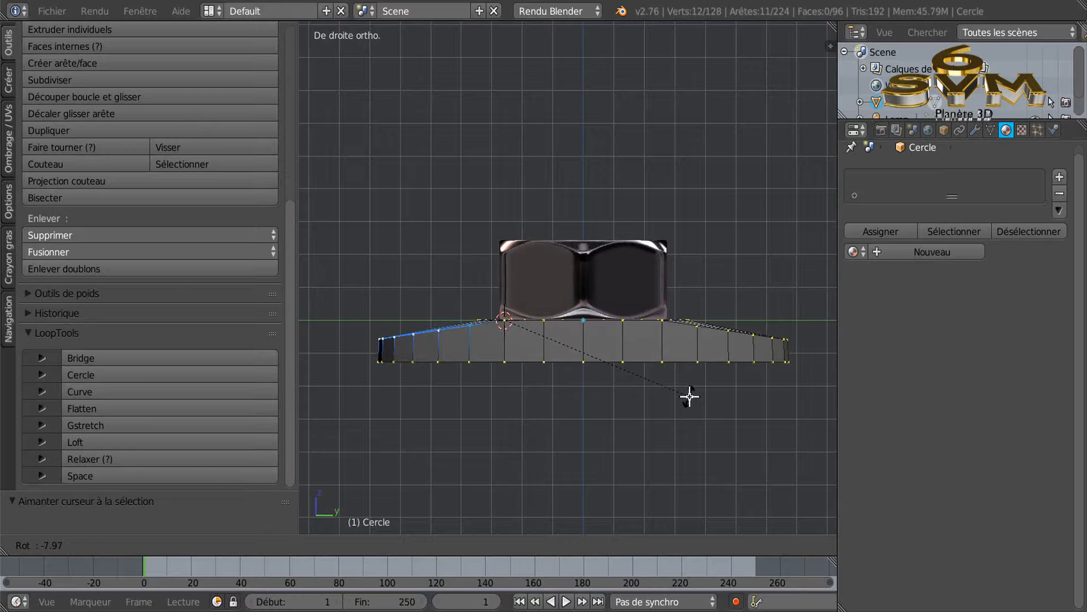
{"action": "left_click", "coordinate": [690, 397]}
Step: Cut an edge loop midway between the inner ring and the plate's outer edge, and raise it slightly along Z
{"action": "middle_click_drag", "start_coordinate": [721, 333], "coordinate": [720, 387]}
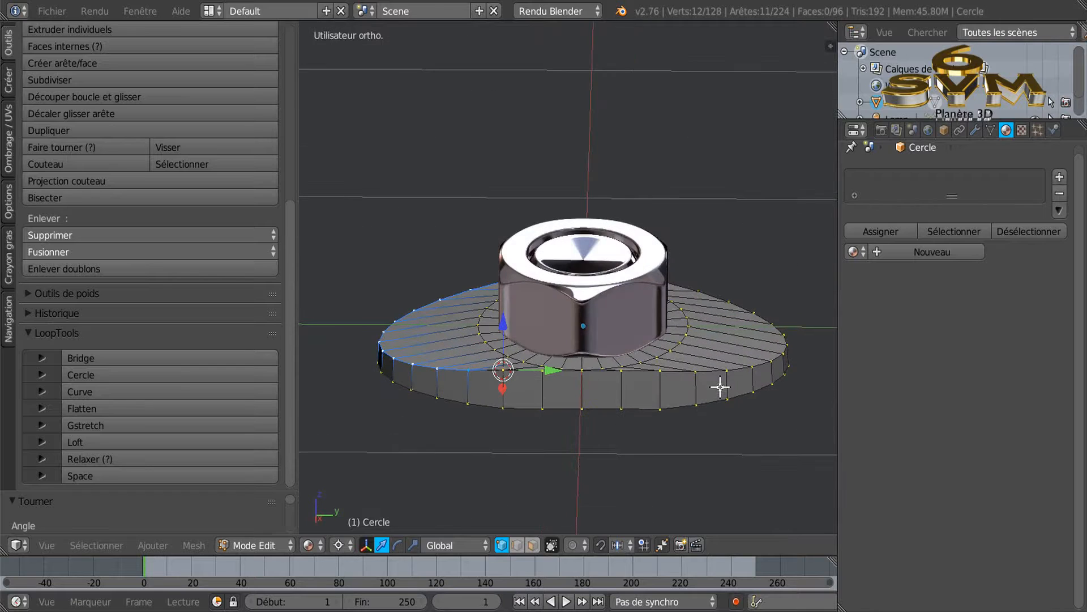
{"action": "key", "text": "ctrl+r"}
{"action": "left_click", "coordinate": [718, 347]}
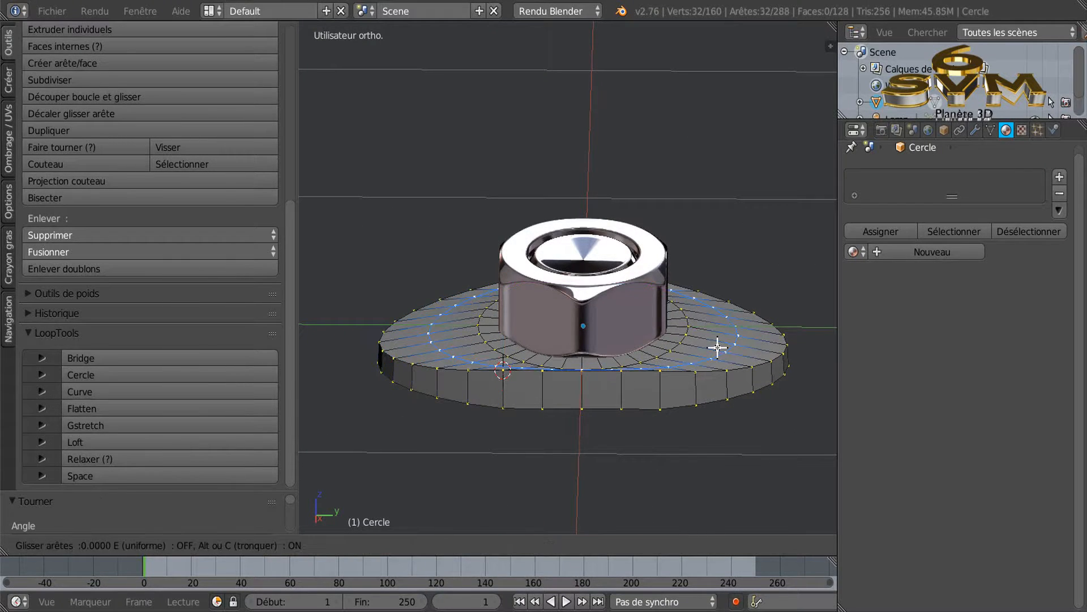
{"action": "left_click", "coordinate": [505, 311]}
Step: Add the outer top and bottom edge loops to the selection, move all three down about 0.06 along Z, and reselect only the middle loop
{"action": "left_click", "coordinate": [603, 374], "text": "alt+shift"}
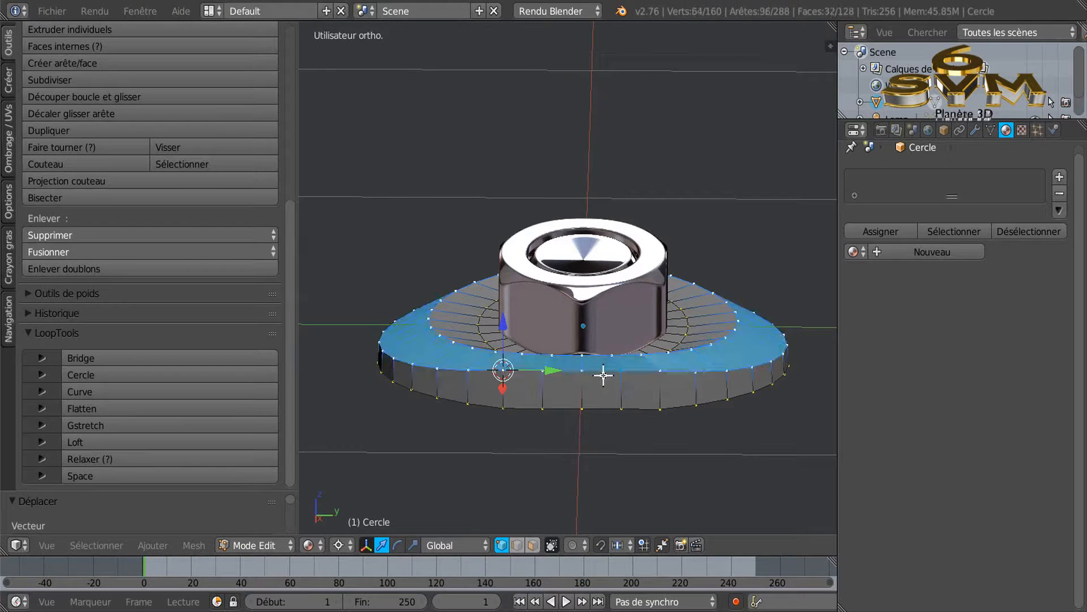
{"action": "left_click", "coordinate": [597, 407], "text": "alt+shift"}
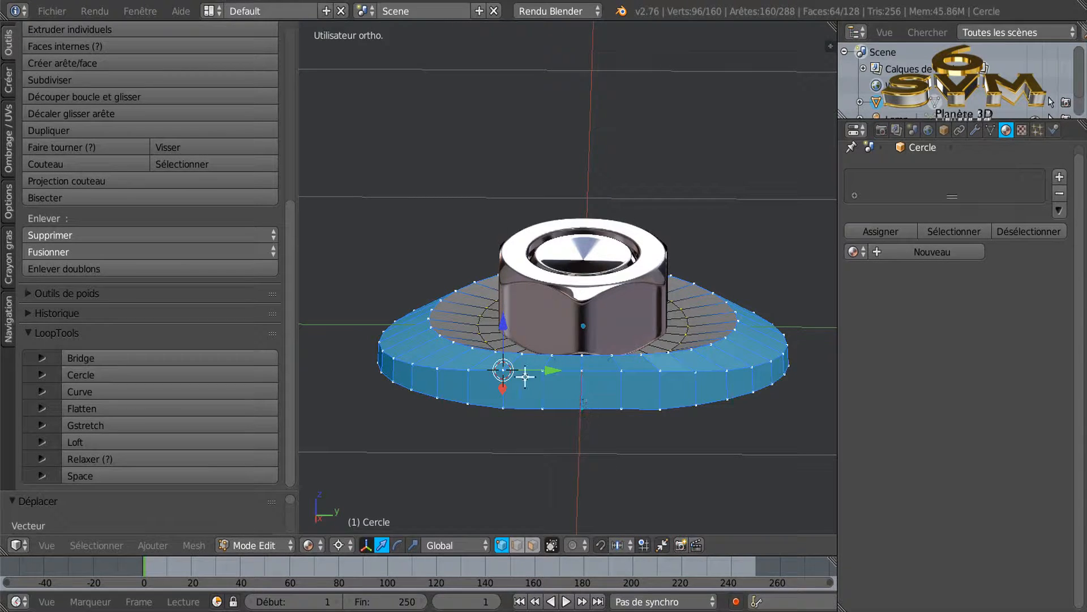
{"action": "left_click_drag", "start_coordinate": [505, 334], "coordinate": [506, 348]}
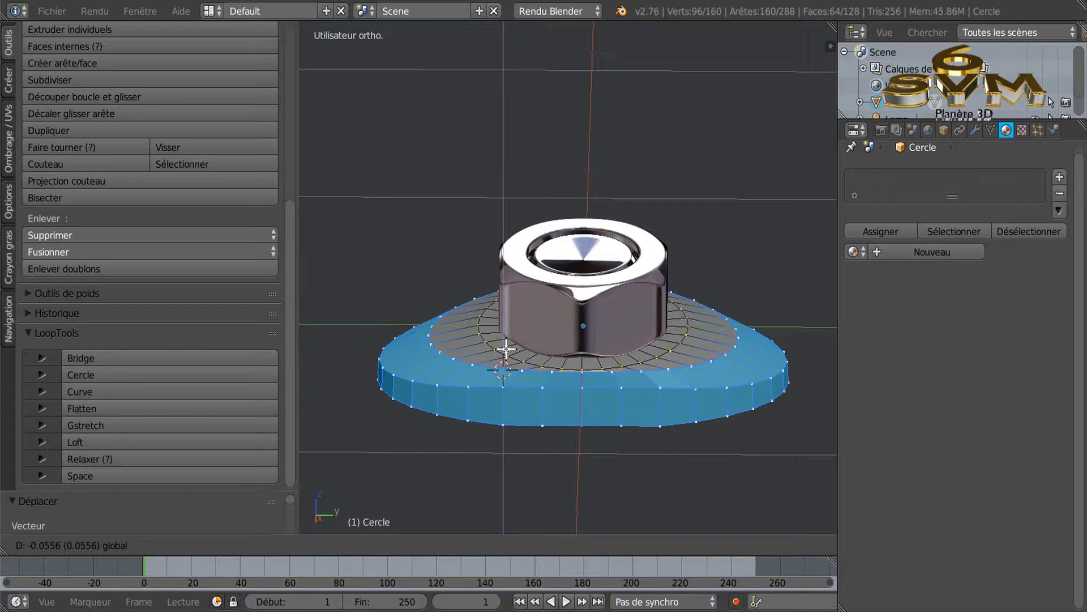
{"action": "left_click_drag", "start_coordinate": [506, 348], "coordinate": [506, 350]}
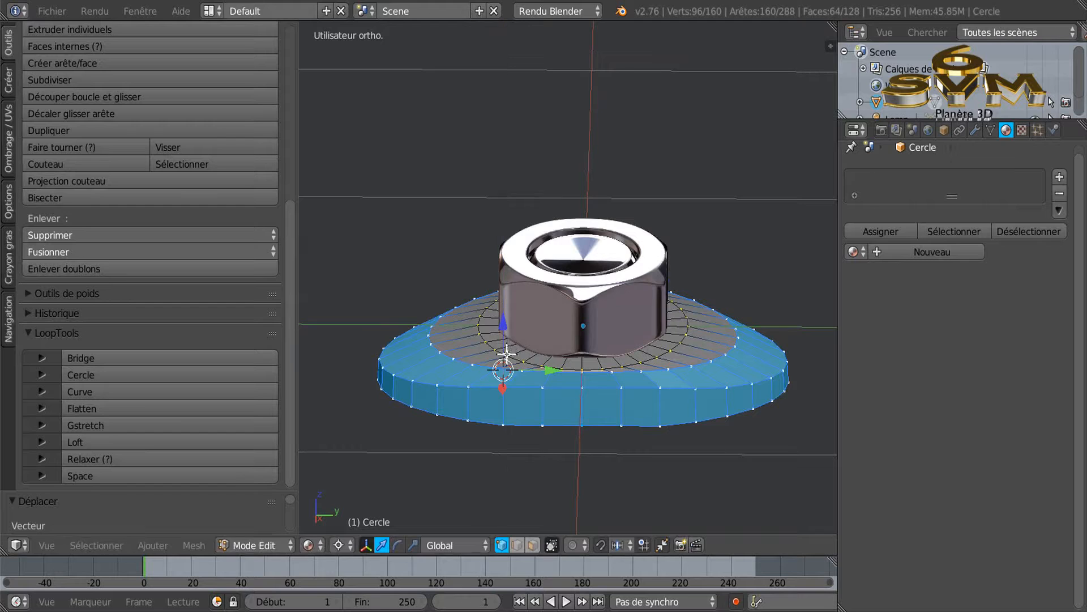
{"action": "right_click", "coordinate": [688, 368], "text": "alt"}
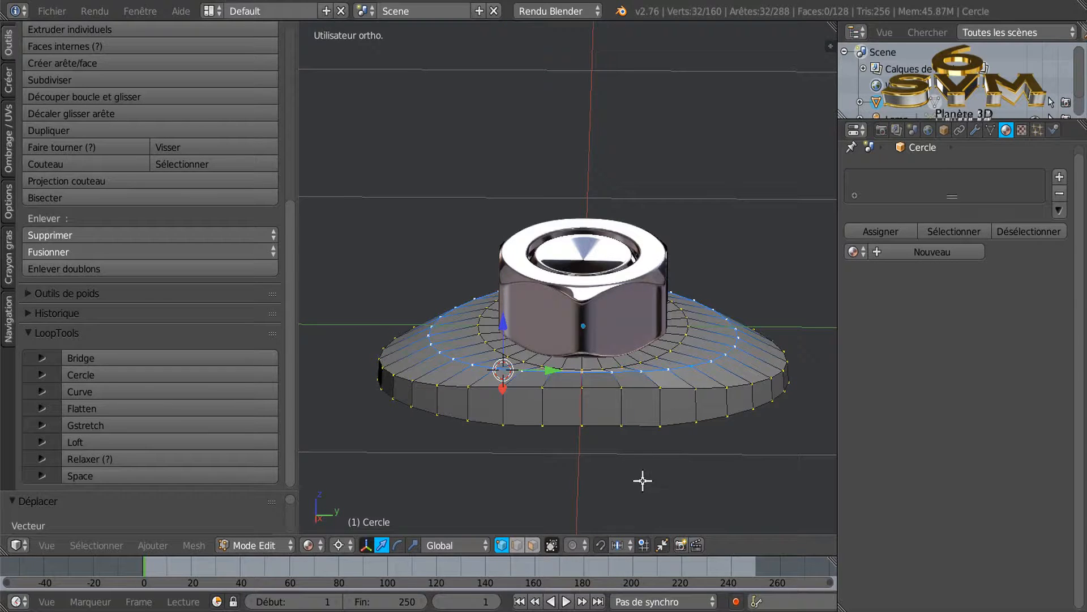
Step: Try to scale the middle edge loop up by about 1.07 around the 3D cursor, check it from above, and undo the scaling
{"action": "key", "text": "s"}
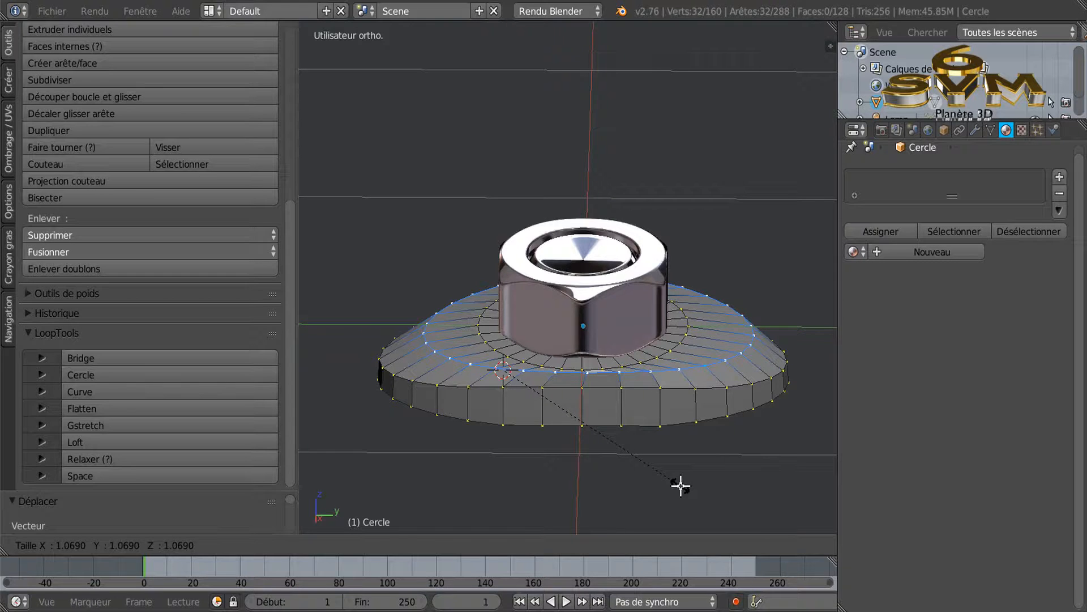
{"action": "left_click", "coordinate": [679, 486]}
{"action": "middle_click_drag", "start_coordinate": [682, 440], "coordinate": [694, 34]}
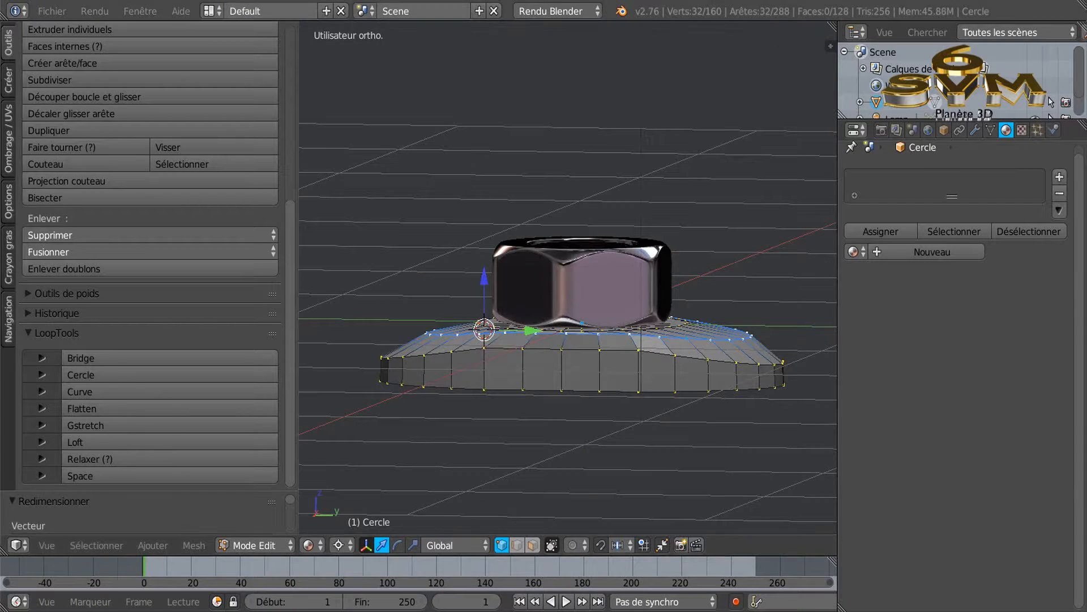
{"action": "key", "text": "KP_7"}
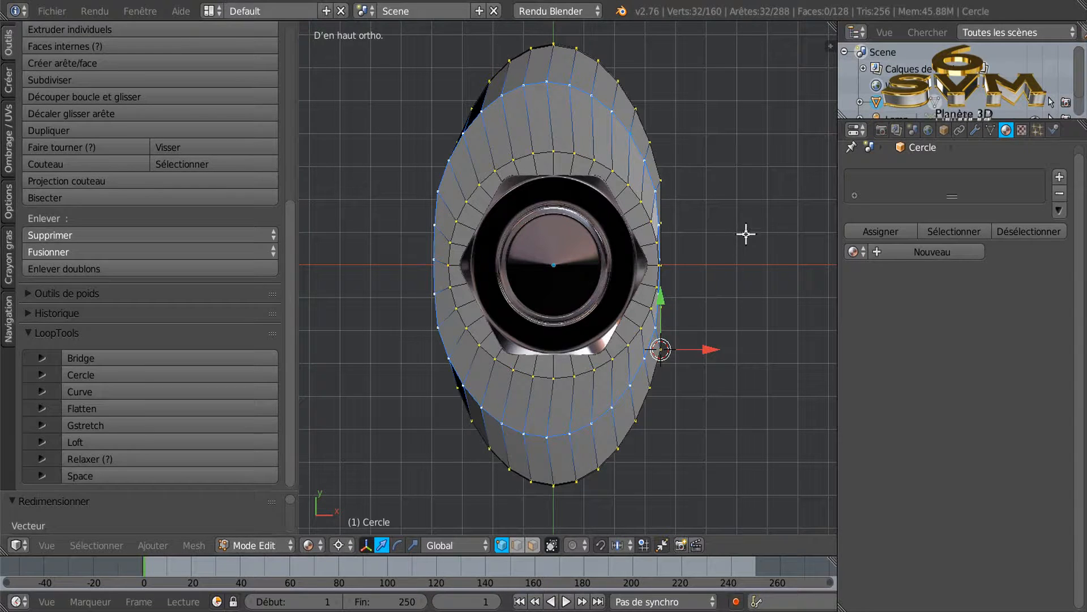
{"action": "key", "text": "ctrl+z"}
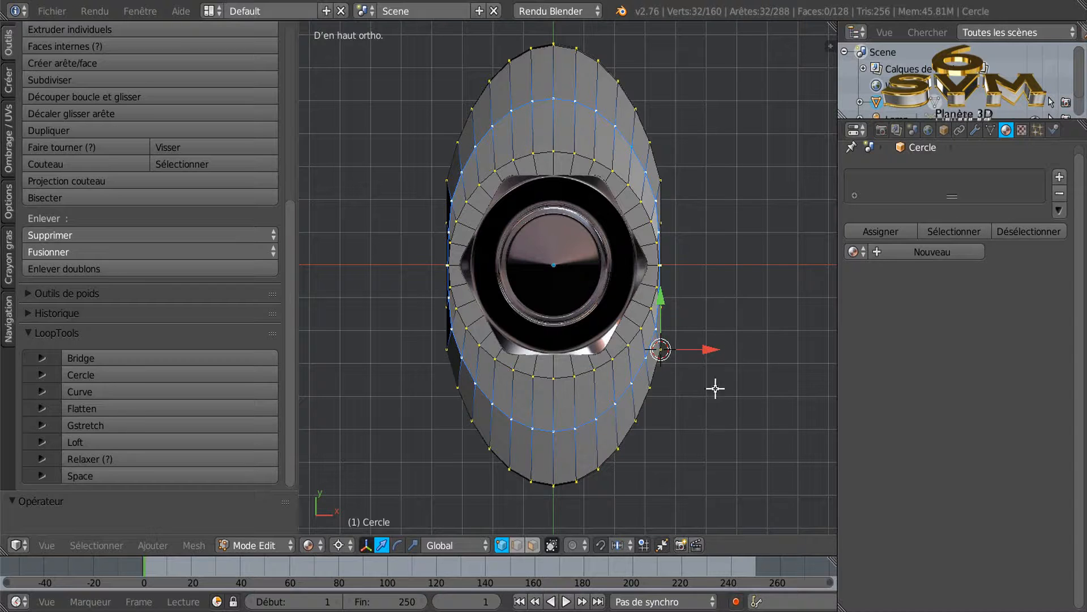
Step: Set the pivot to the median point, scale the middle edge loop up slightly past the plate's straight sides, and activate the scale manipulator
{"action": "left_click", "coordinate": [340, 545]}
{"action": "left_click", "coordinate": [341, 472]}
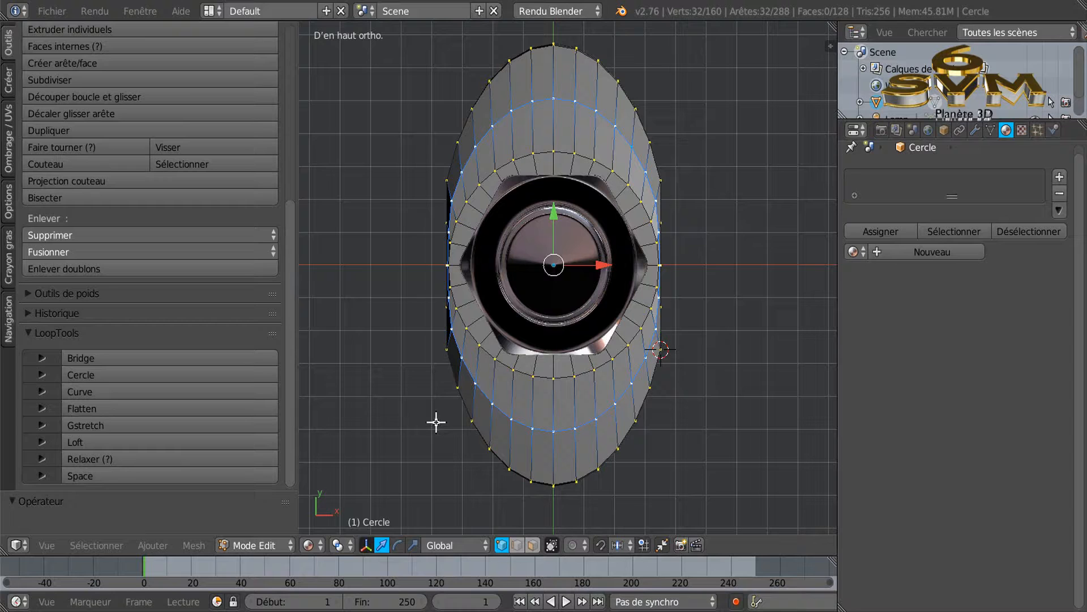
{"action": "key", "text": "s"}
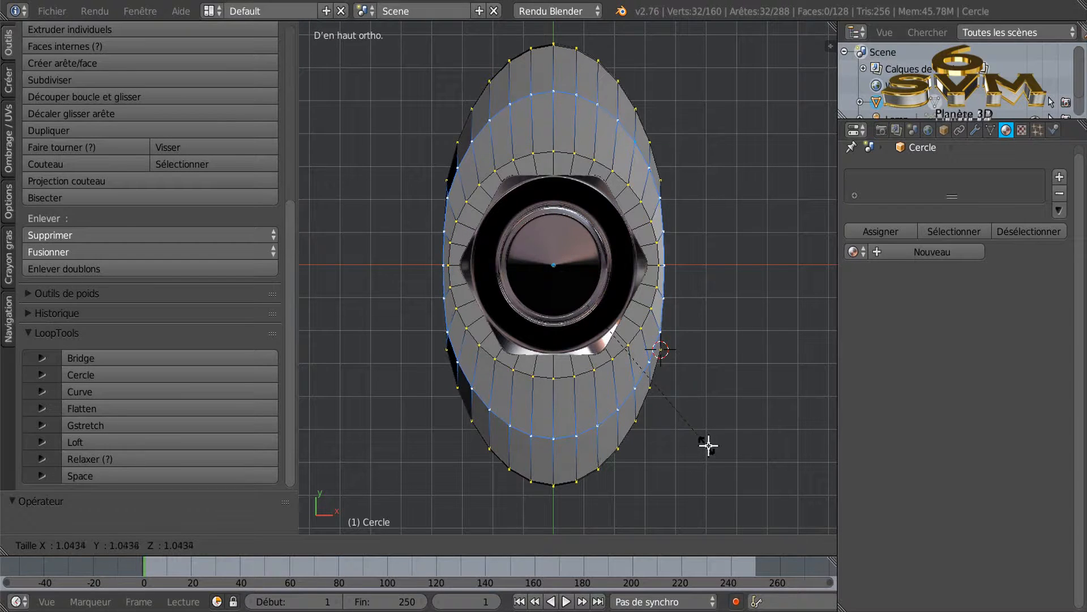
{"action": "left_click", "coordinate": [716, 445]}
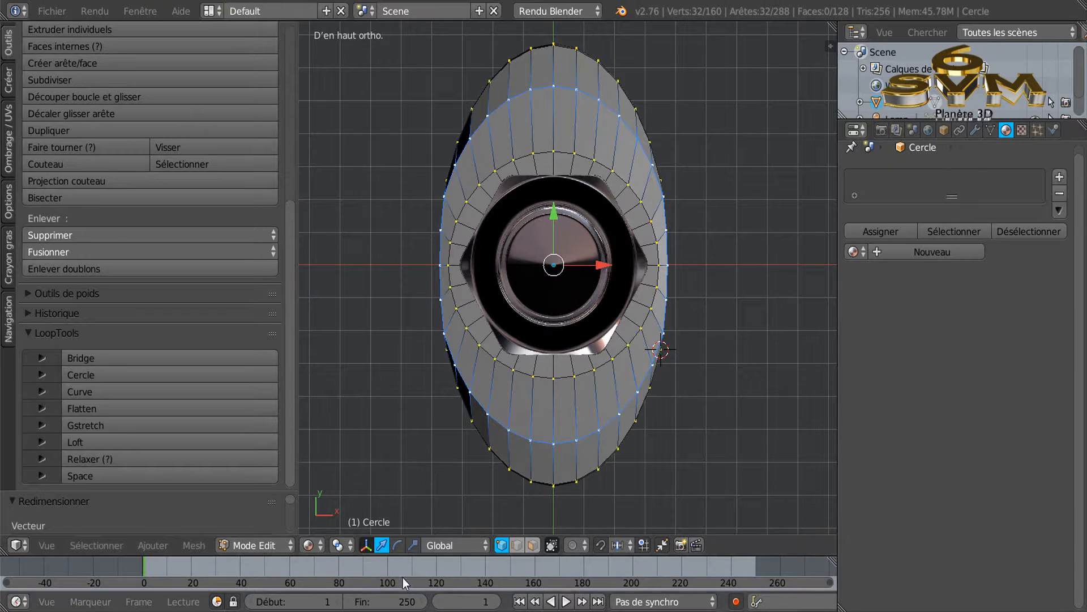
{"action": "left_click", "coordinate": [413, 545]}
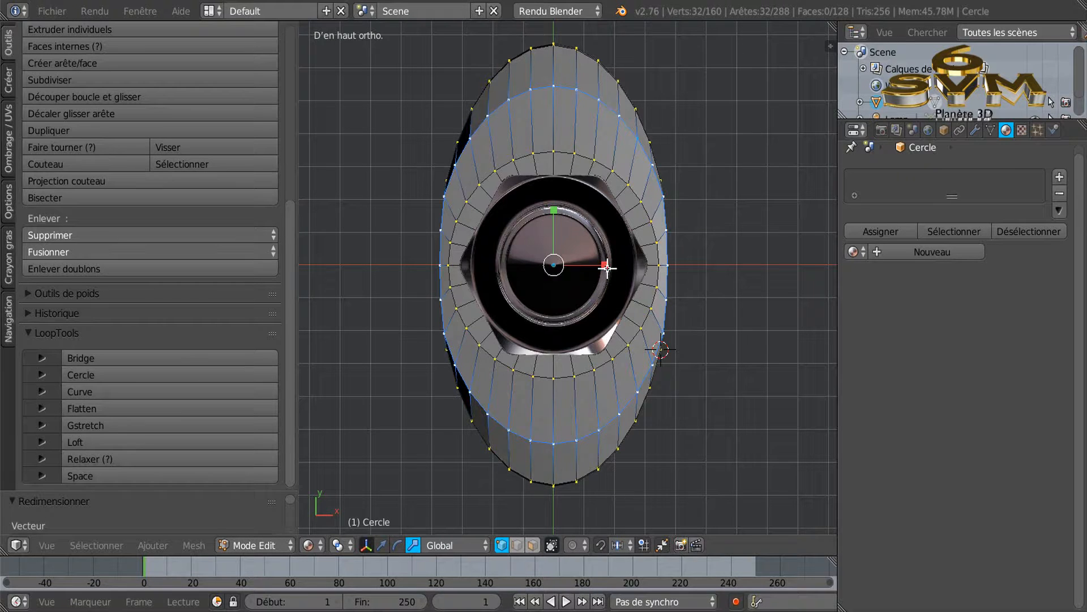
Step: Narrow the middle edge loop along X to fit within the plate's straight sides, then widen it slightly to fine-tune the fit
{"action": "left_click_drag", "start_coordinate": [607, 269], "coordinate": [566, 269]}
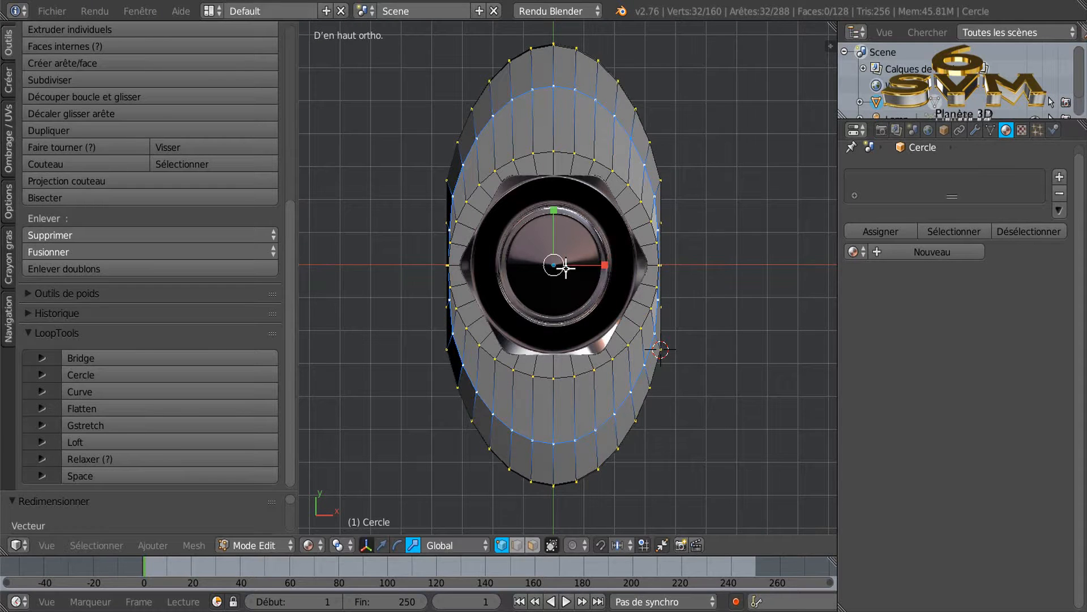
{"action": "middle_click_drag", "start_coordinate": [729, 445], "coordinate": [546, 325]}
{"action": "middle_click_drag", "start_coordinate": [486, 287], "coordinate": [534, 444]}
{"action": "scroll", "coordinate": [534, 406], "scroll_direction": "up", "scroll_amount": 4}
{"action": "middle_click_drag", "start_coordinate": [534, 406], "coordinate": [695, 306]}
{"action": "scroll", "coordinate": [595, 304], "scroll_direction": "up", "scroll_amount": 2}
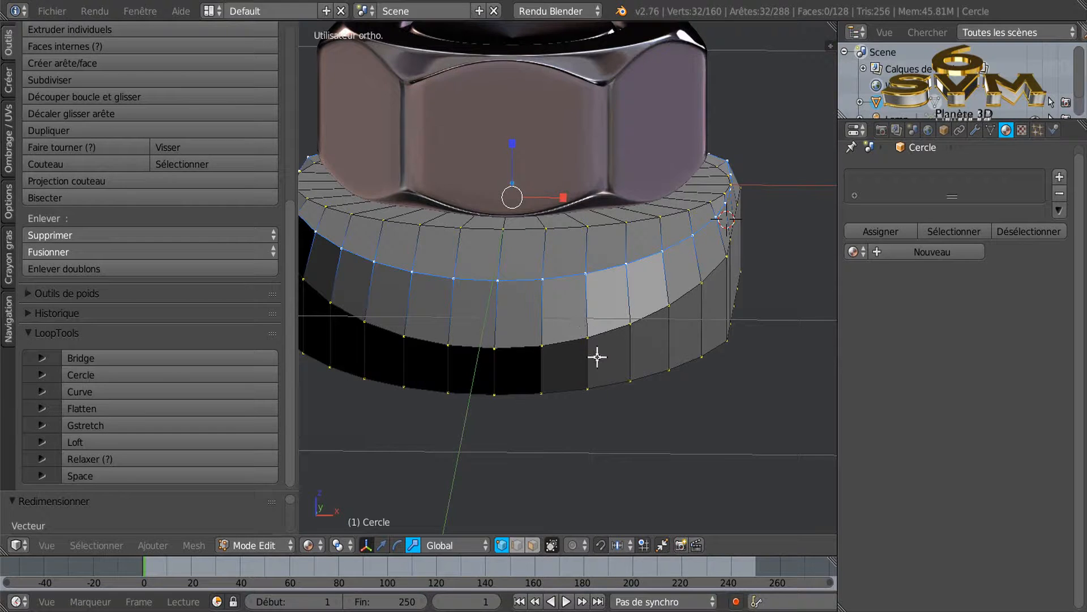
{"action": "middle_click_drag", "start_coordinate": [597, 357], "coordinate": [597, 363]}
{"action": "key", "text": "KP_7"}
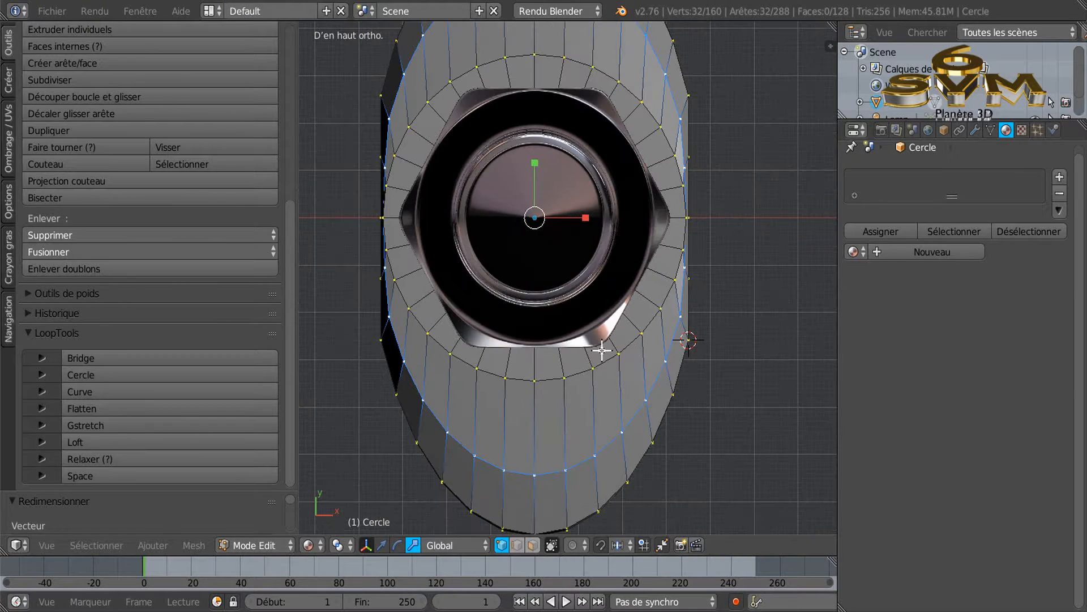
{"action": "left_click_drag", "start_coordinate": [586, 217], "coordinate": [596, 218]}
Step: Return to Object Mode and apply smooth shading to the base plate
{"action": "key", "text": "Tab"}
{"action": "middle_click_drag", "start_coordinate": [694, 365], "coordinate": [527, 225]}
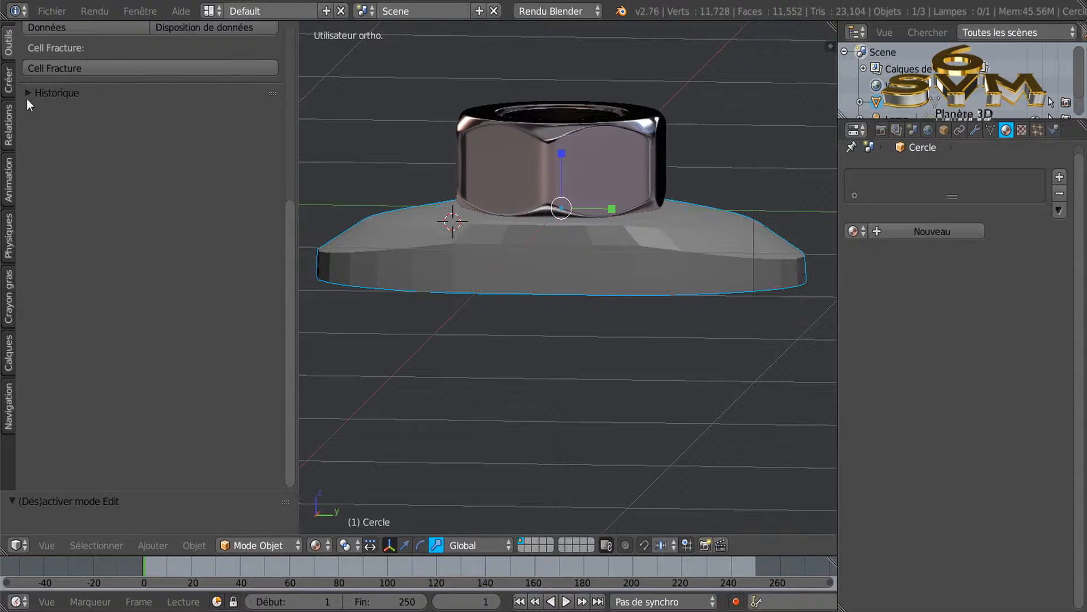
{"action": "scroll", "coordinate": [182, 64], "scroll_direction": "up", "scroll_amount": 10}
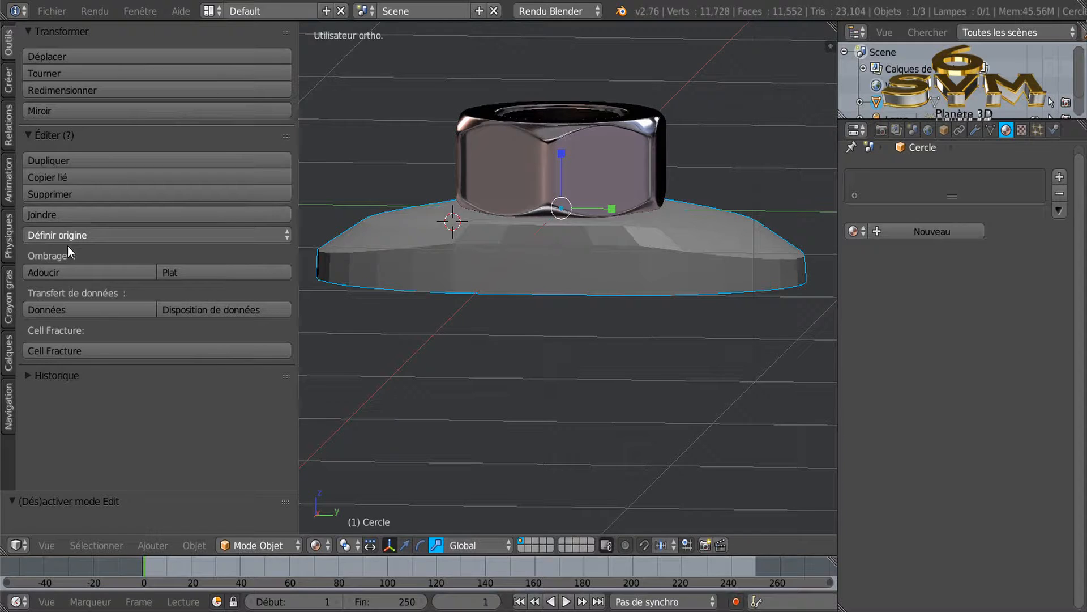
{"action": "left_click", "coordinate": [62, 270]}
{"action": "mouse_move", "coordinate": [665, 311]}
{"action": "middle_mouse_down"}
{"action": "mouse_move", "coordinate": [631, 386]}
{"action": "mouse_move", "coordinate": [519, 327]}
{"action": "mouse_move", "coordinate": [508, 407]}
{"action": "mouse_move", "coordinate": [511, 396]}
{"action": "mouse_move", "coordinate": [731, 396]}
{"action": "middle_mouse_up"}
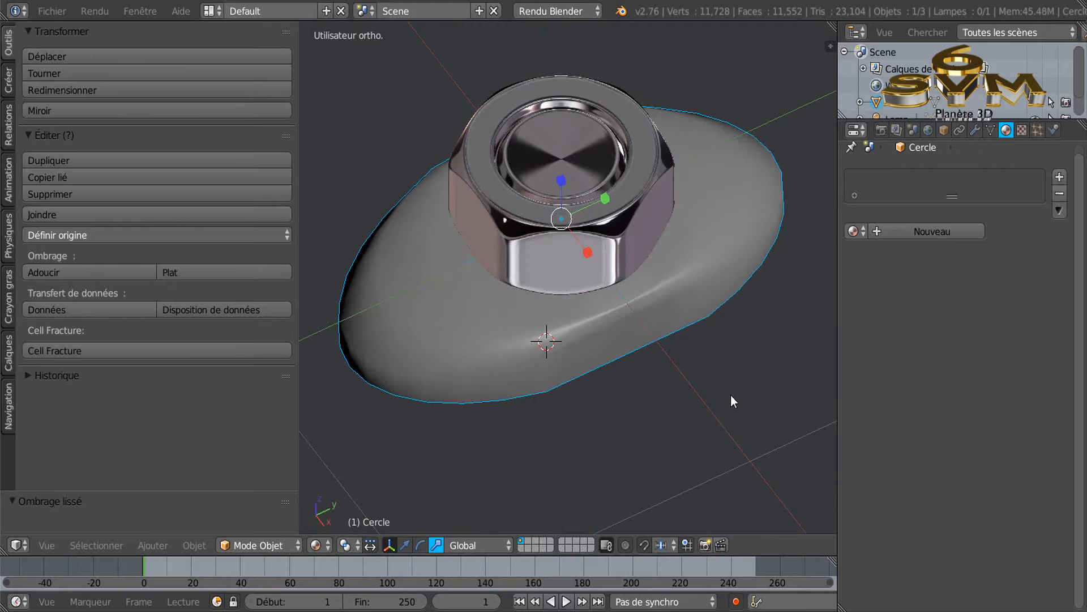
Step: Add a Subdivision Surface modifier to the plate and set its view subdivisions to 2
{"action": "left_click", "coordinate": [975, 131]}
{"action": "left_click", "coordinate": [940, 189]}
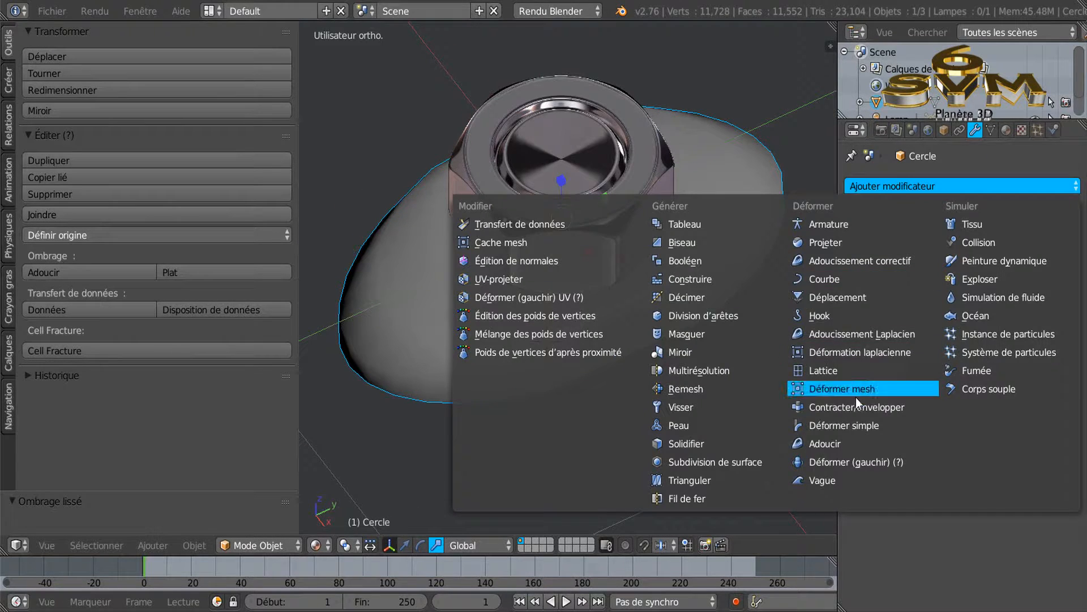
{"action": "left_click", "coordinate": [700, 463]}
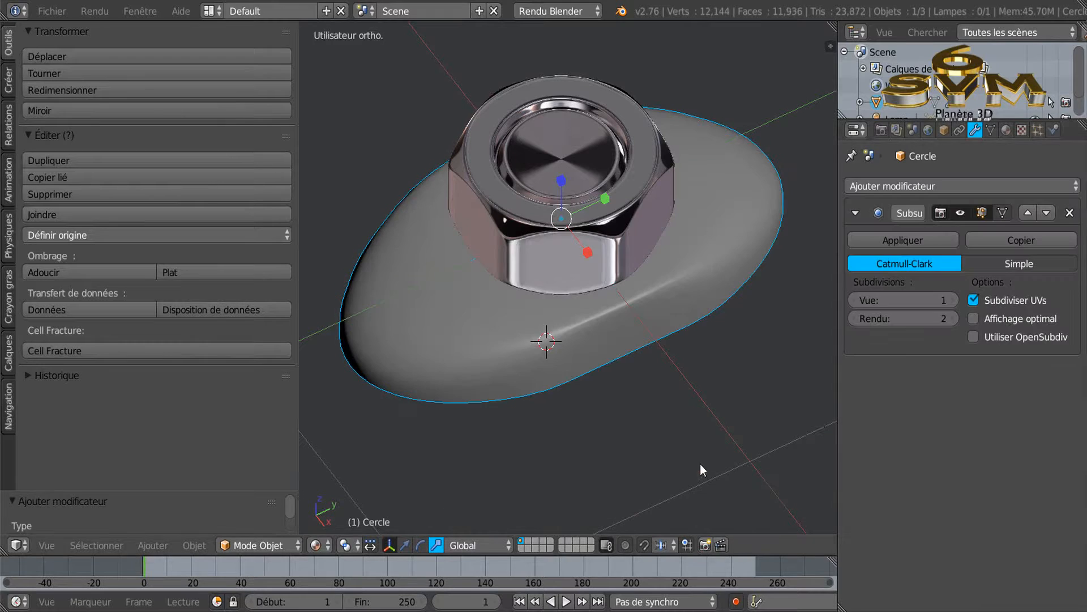
{"action": "left_click", "coordinate": [951, 300]}
{"action": "middle_click_drag", "start_coordinate": [747, 341], "coordinate": [581, 343]}
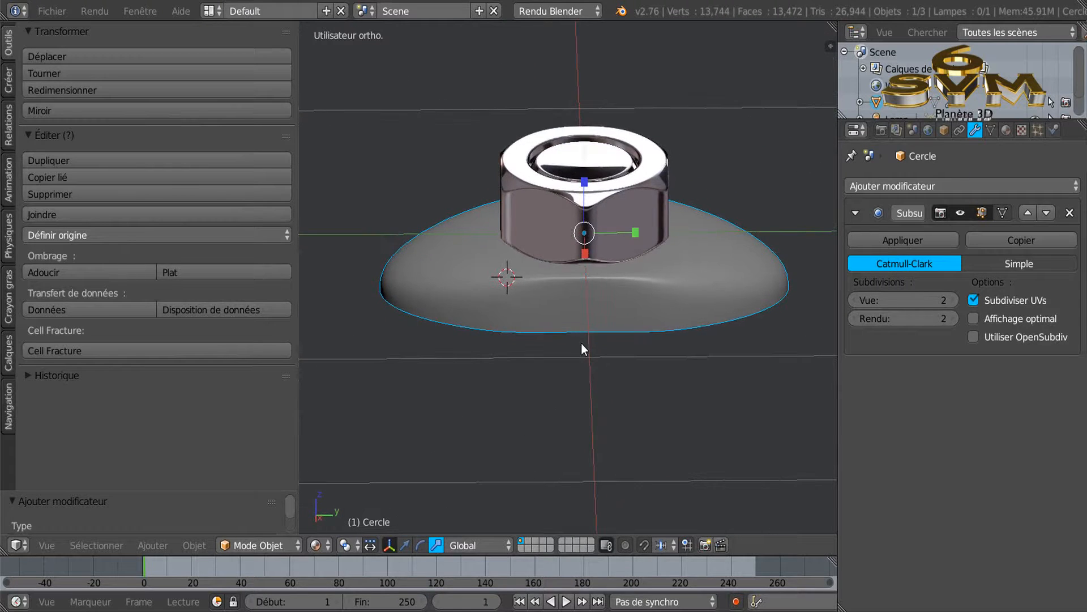
Step: Enter Edit Mode on the plate, show it in wireframe from the right orthographic view, and deselect all vertices
{"action": "key", "text": "Tab"}
{"action": "middle_click_drag", "start_coordinate": [656, 344], "coordinate": [649, 319]}
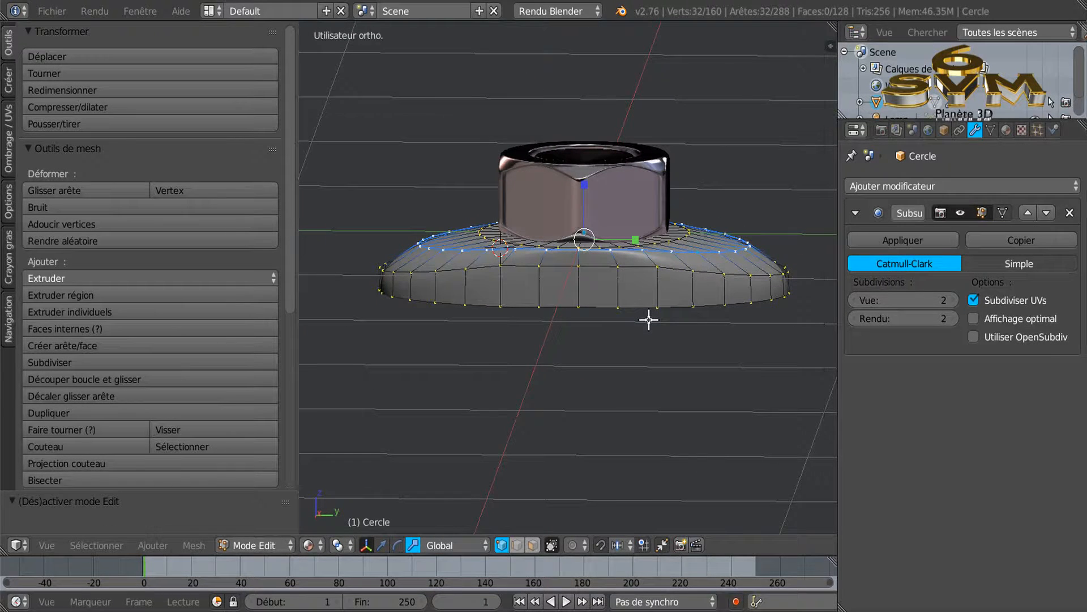
{"action": "key", "text": "KP_1"}
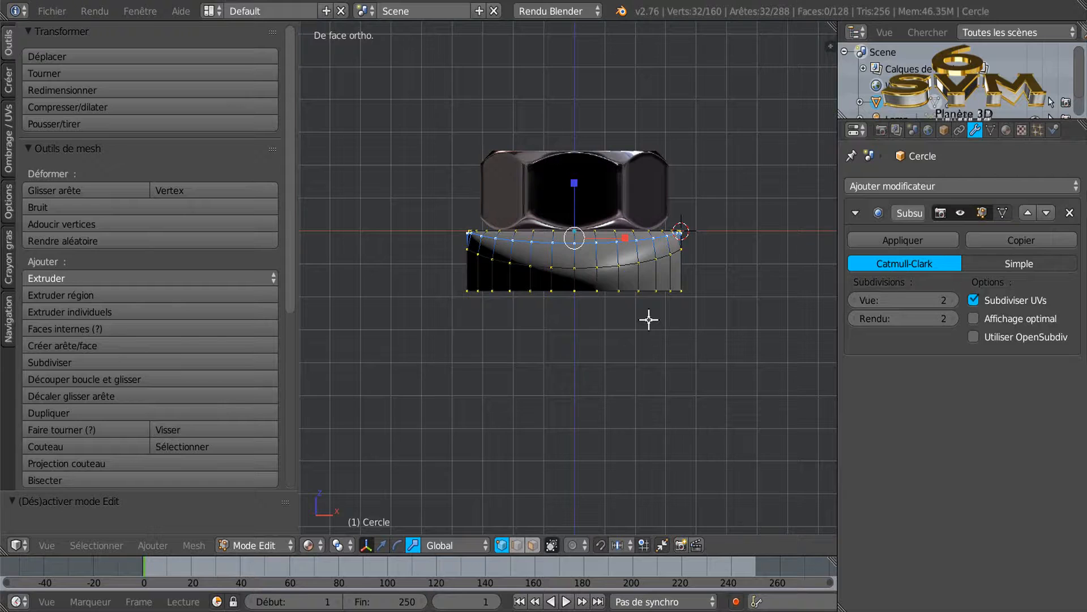
{"action": "key", "text": "KP_3"}
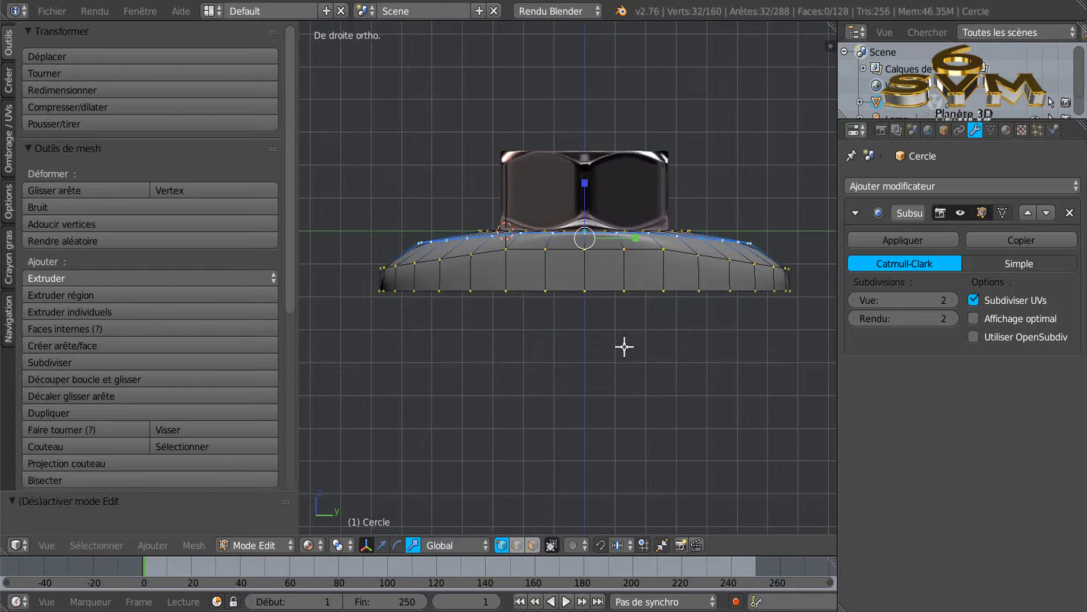
{"action": "key", "text": "z"}
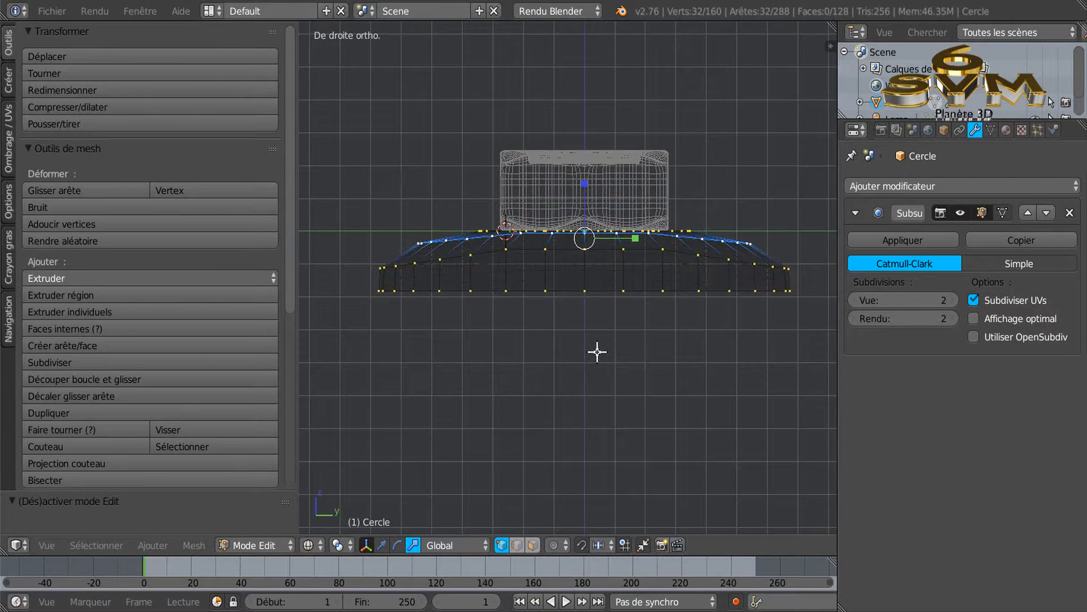
{"action": "key", "text": "a"}
{"action": "key", "text": "a"}
{"action": "key", "text": "a"}
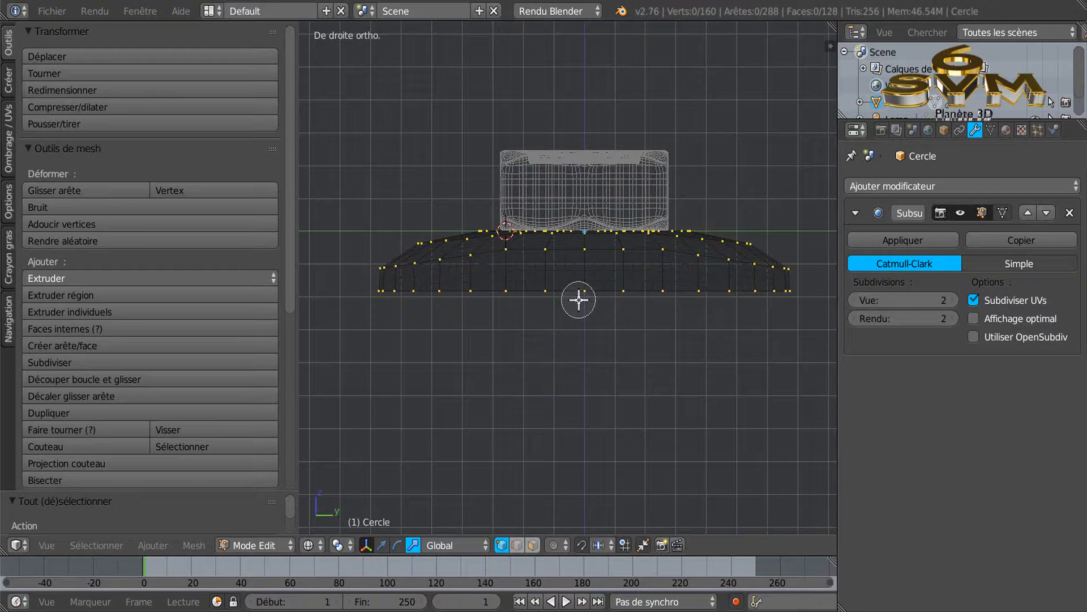
Step: Circle-select the bottom-centre vertices, enable the translate manipulator, enlarge the 3D view, and raise the vertices slightly along Z
{"action": "left_click", "coordinate": [584, 295]}
{"action": "key", "text": "Escape"}
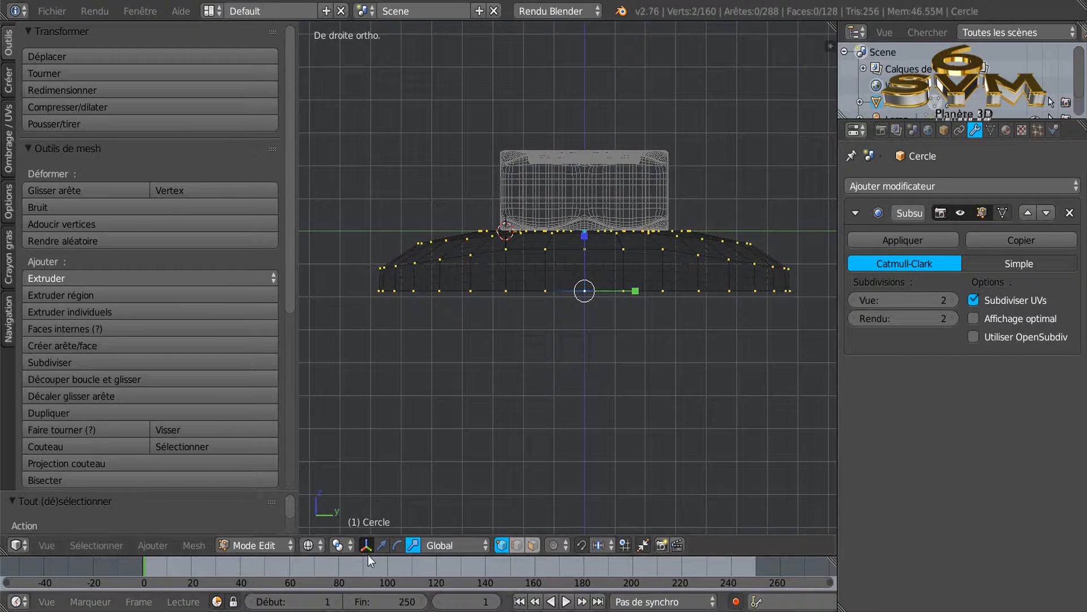
{"action": "left_click", "coordinate": [382, 545]}
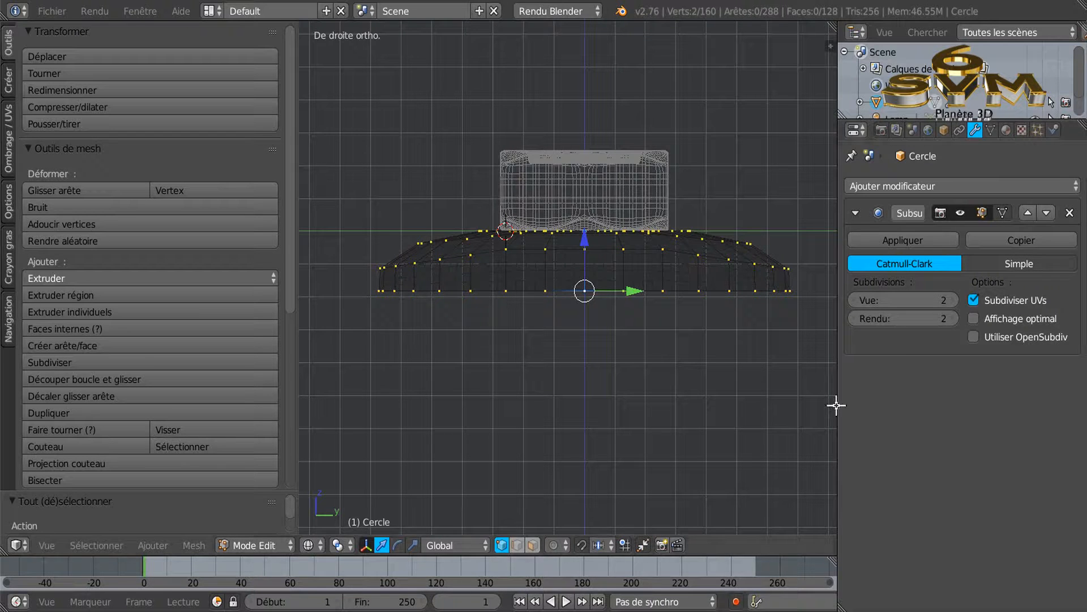
{"action": "left_click_drag", "start_coordinate": [838, 404], "coordinate": [881, 404]}
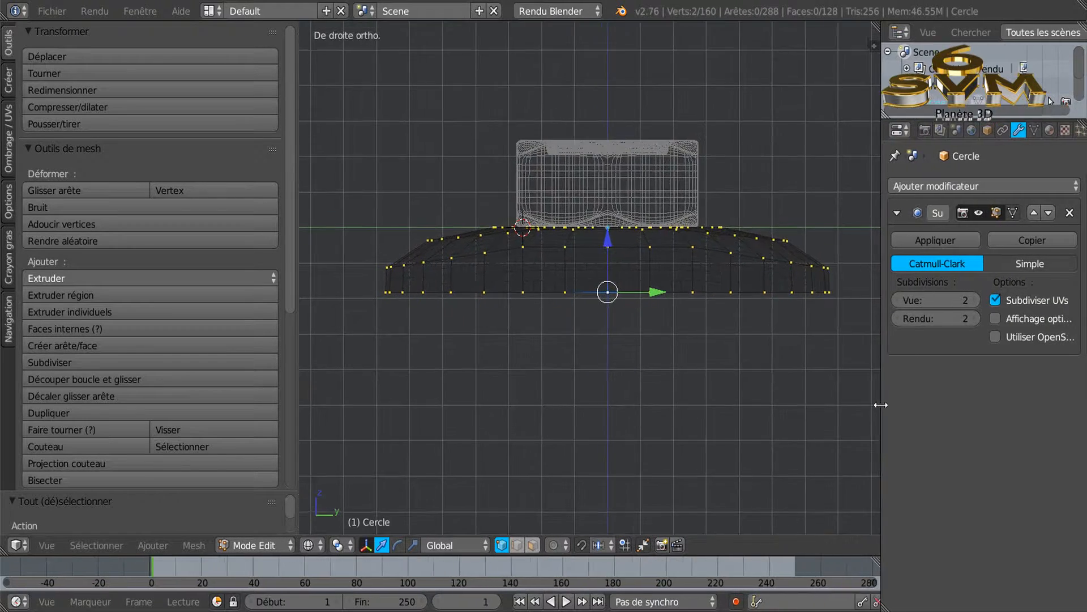
{"action": "left_click_drag", "start_coordinate": [298, 404], "coordinate": [107, 388]}
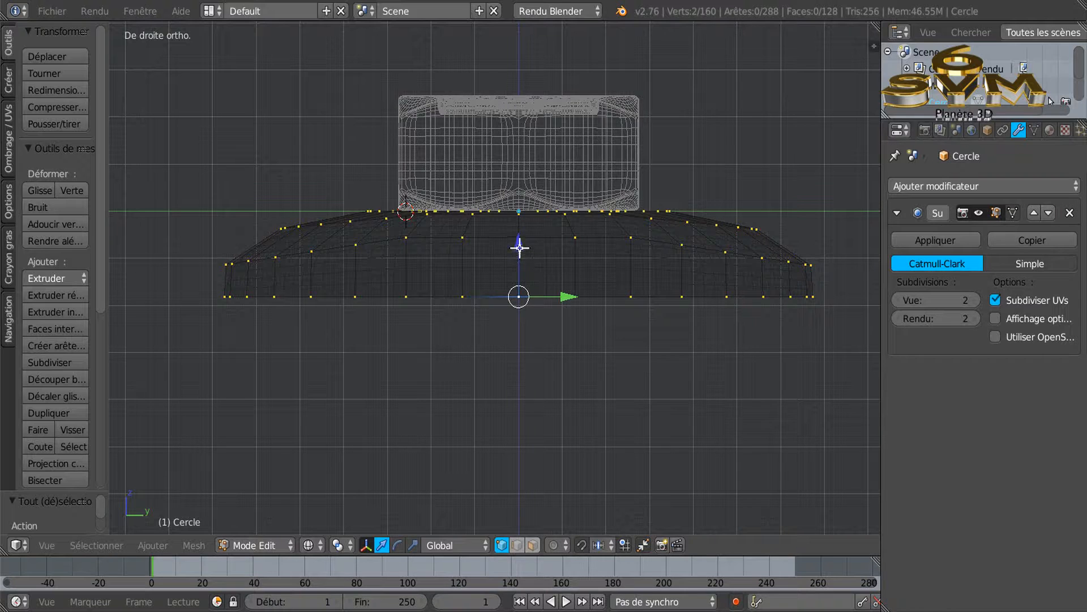
{"action": "left_click_drag", "start_coordinate": [518, 248], "coordinate": [519, 234]}
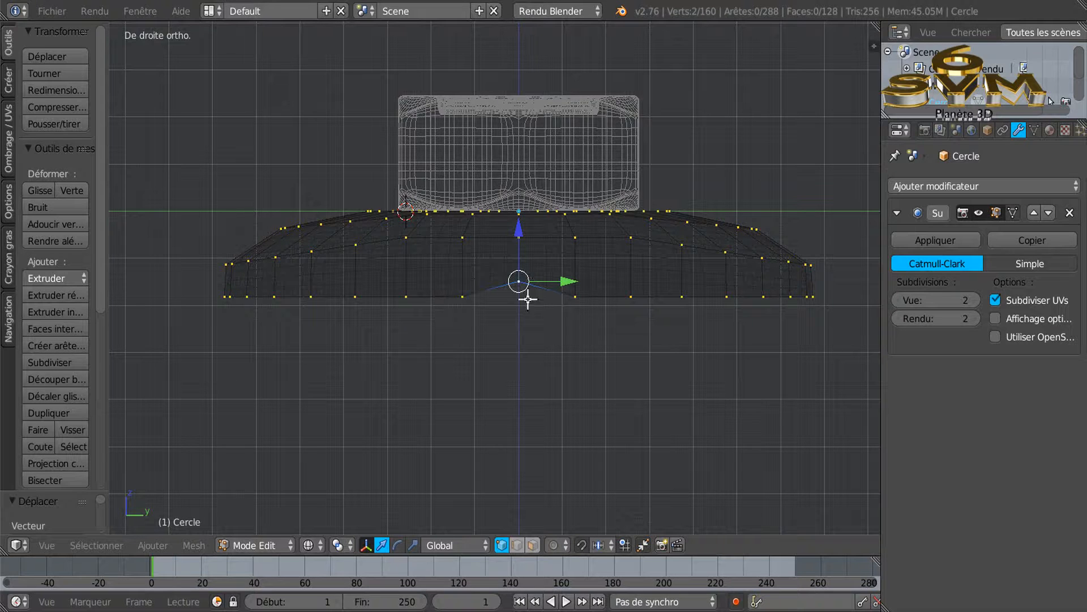
Step: Select the bottom-edge vertices immediately on either side of the raised centre and move them up about 0.023 along Z
{"action": "key", "text": "a"}
{"action": "key", "text": "c"}
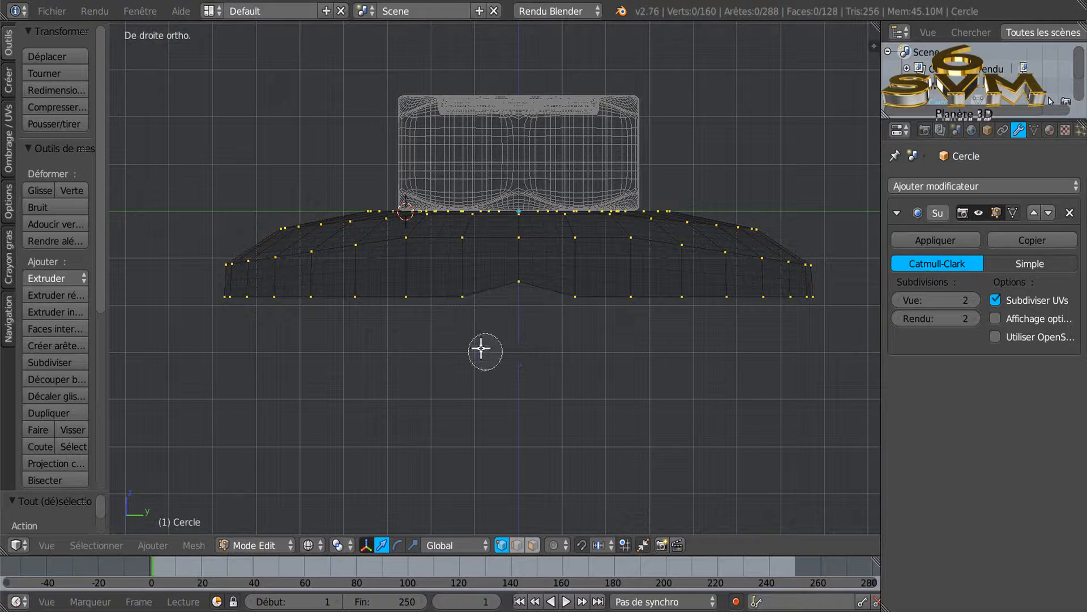
{"action": "left_click", "coordinate": [463, 295]}
{"action": "left_click", "coordinate": [581, 294]}
{"action": "right_click", "coordinate": [518, 367]}
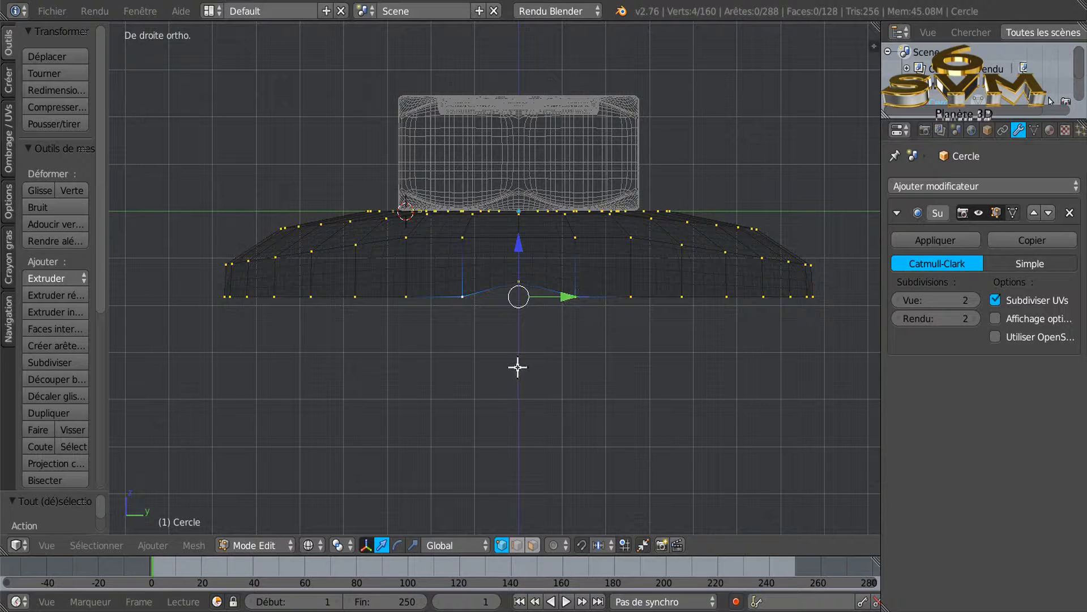
{"action": "middle_click_drag", "start_coordinate": [585, 359], "coordinate": [585, 383]}
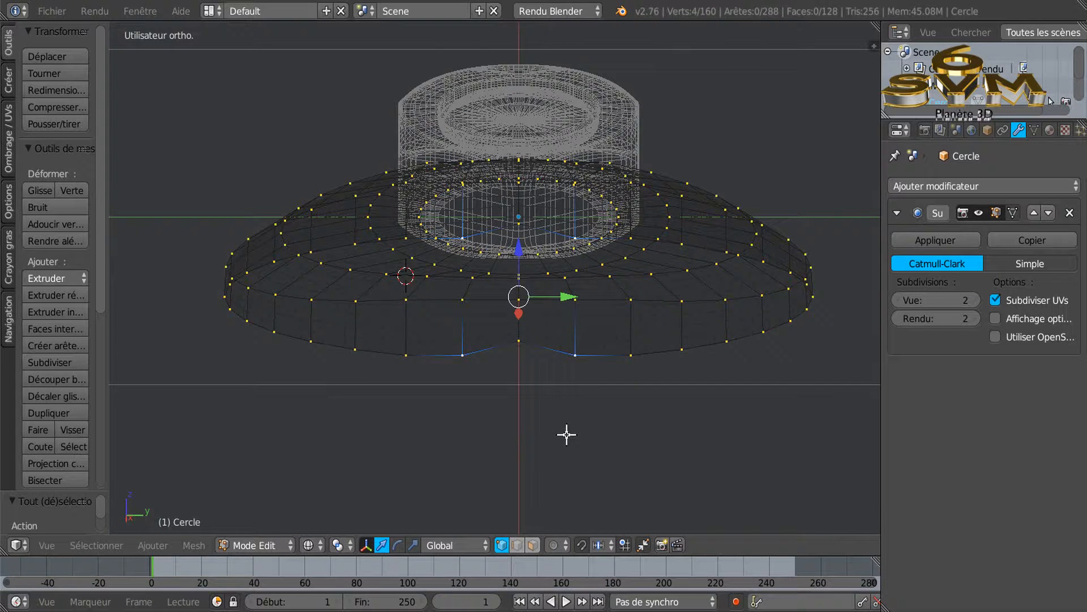
{"action": "key", "text": "KP_3"}
{"action": "scroll", "coordinate": [566, 435], "scroll_direction": "up", "scroll_amount": 1}
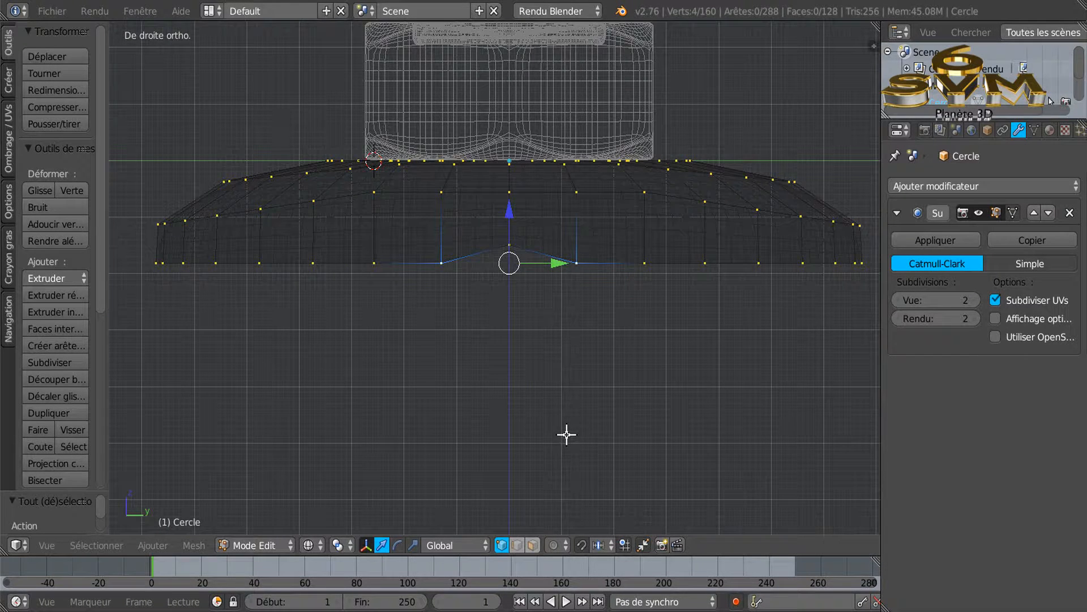
{"action": "key", "text": "g"}
{"action": "key", "text": "z"}
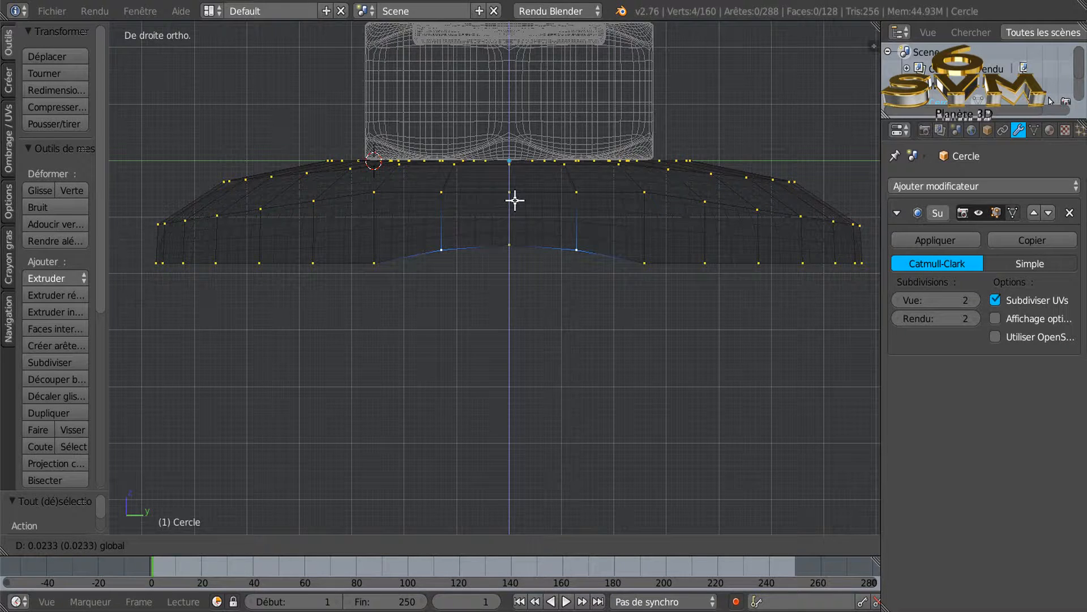
{"action": "left_click", "coordinate": [515, 199]}
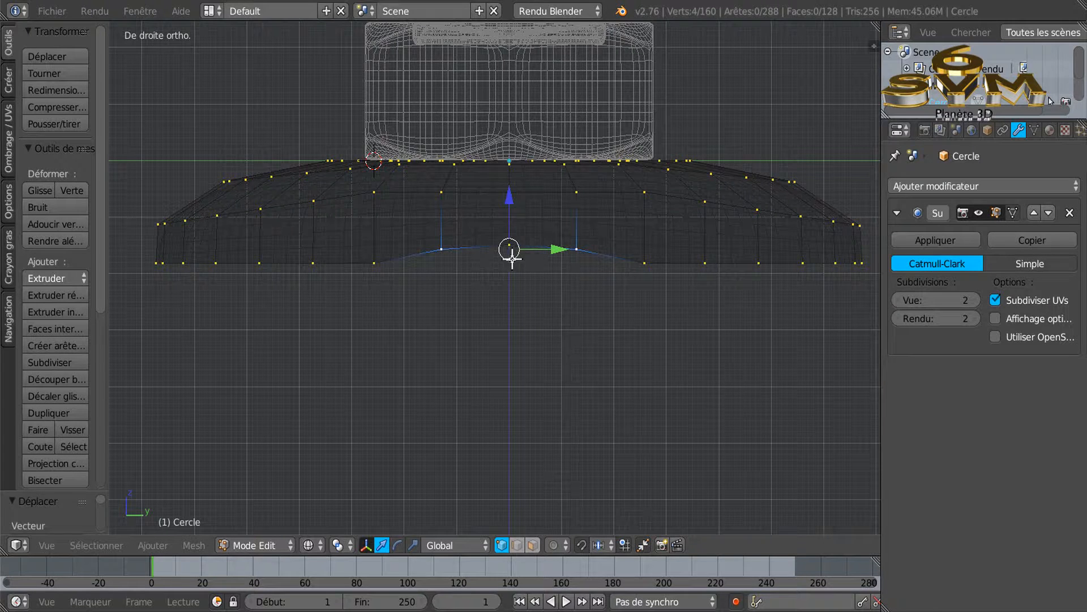
Step: Select the second vertices out from the bottom centre on both sides and move them up about 0.012 along Z
{"action": "key", "text": "a"}
{"action": "key", "text": "c"}
{"action": "left_click", "coordinate": [372, 265]}
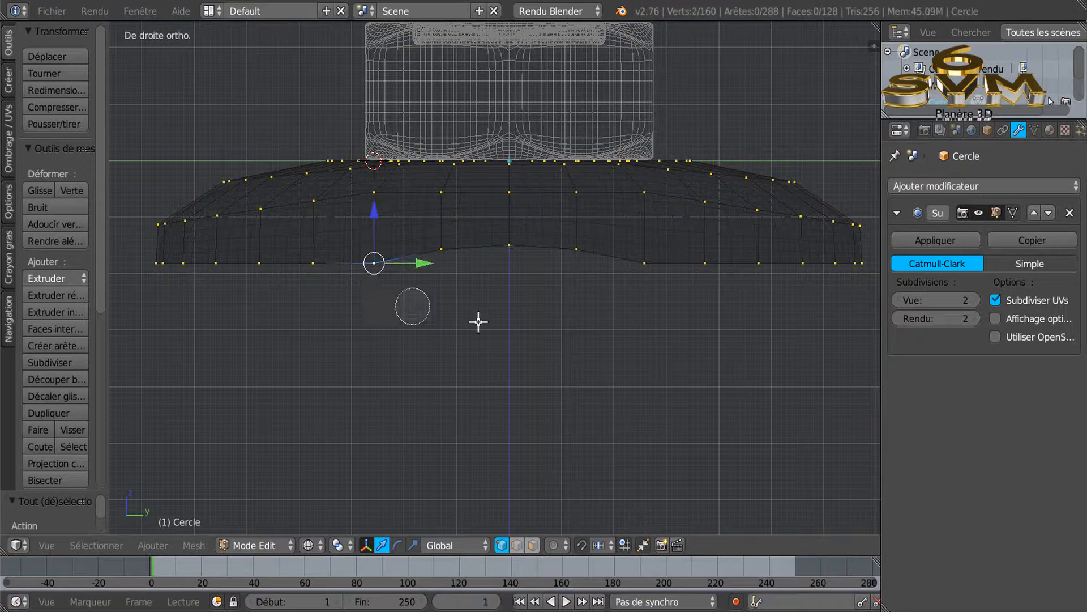
{"action": "left_click", "coordinate": [646, 263]}
{"action": "right_click", "coordinate": [608, 337]}
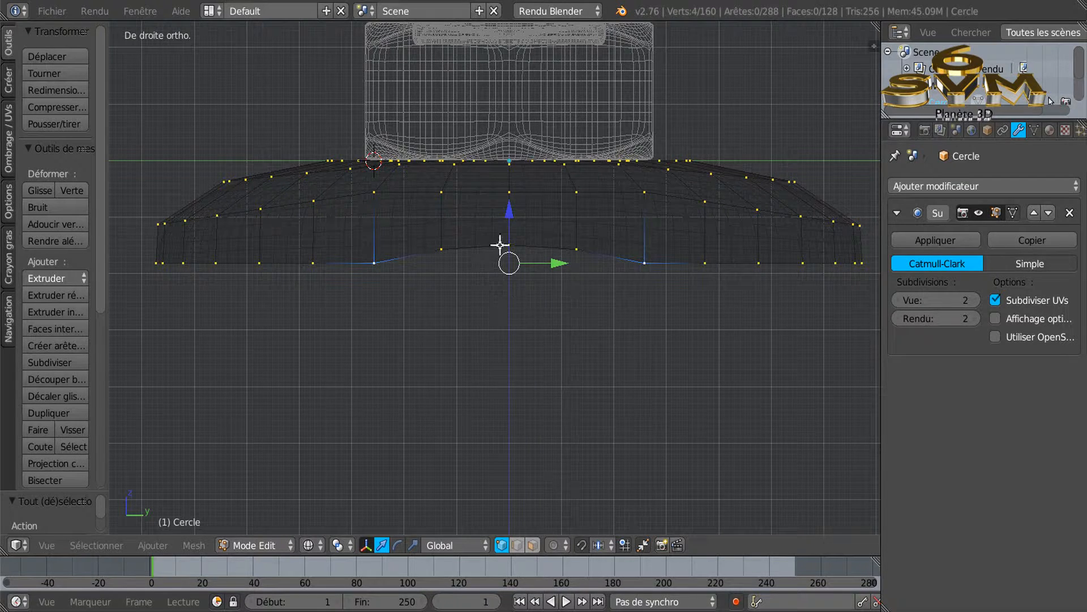
{"action": "key", "text": "g"}
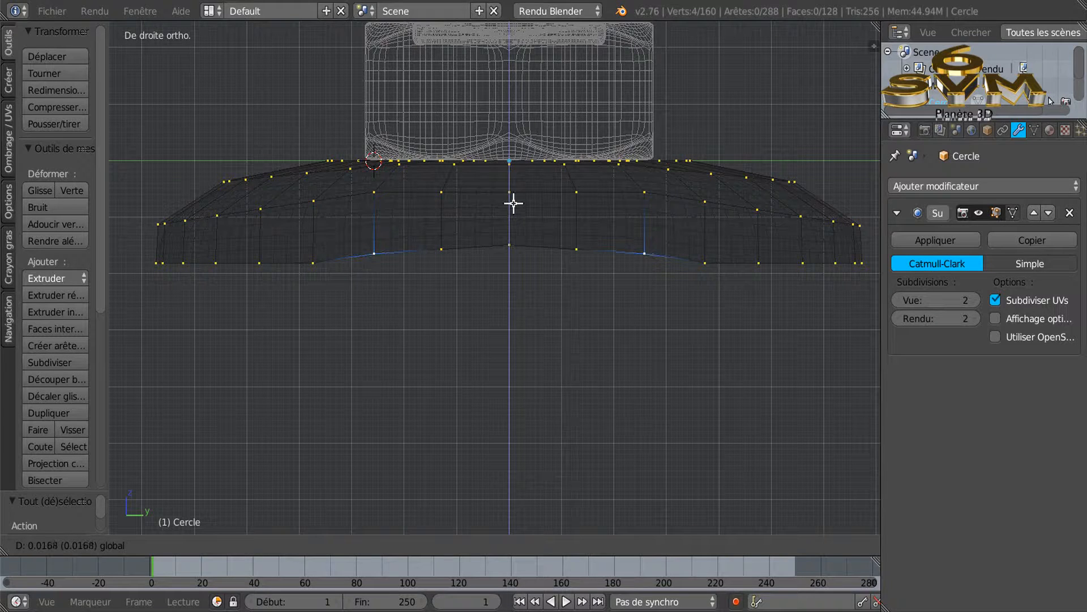
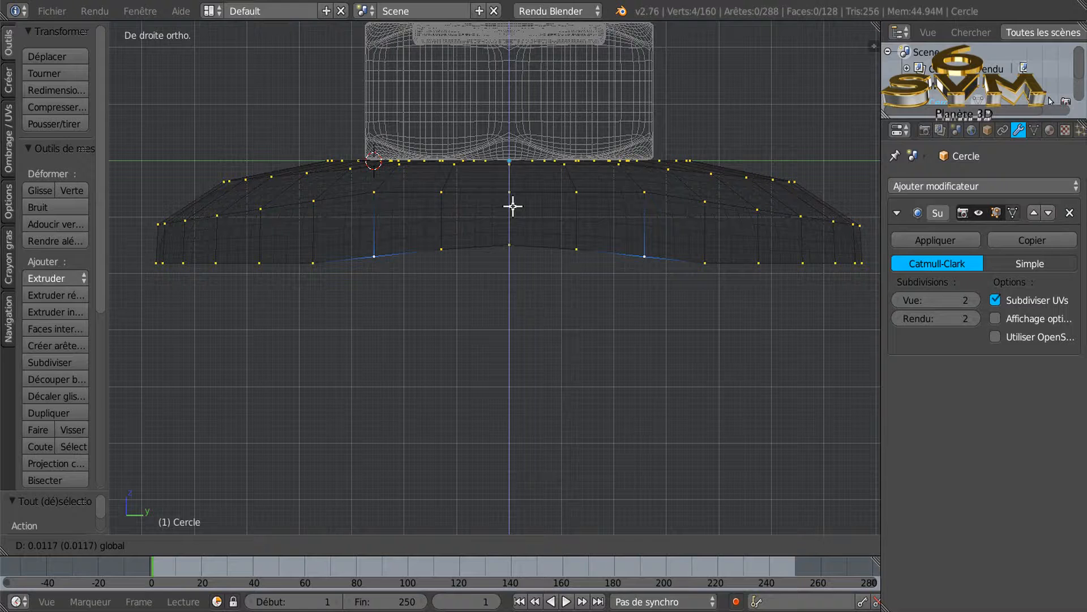
{"action": "left_click", "coordinate": [514, 206]}
Step: Select the third bottom-edge vertices out from the centre on both sides and move them up about 0.017 along Z
{"action": "key", "text": "a"}
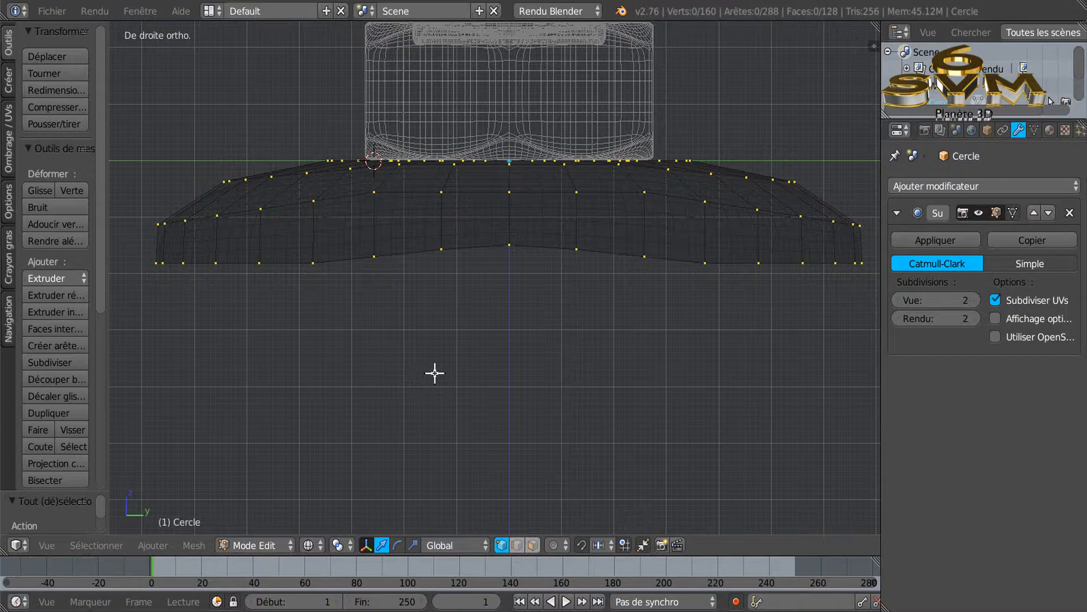
{"action": "key", "text": "c"}
{"action": "left_click", "coordinate": [312, 267]}
{"action": "left_click", "coordinate": [705, 264]}
{"action": "key", "text": "Escape"}
{"action": "key", "text": "g"}
{"action": "key", "text": "z"}
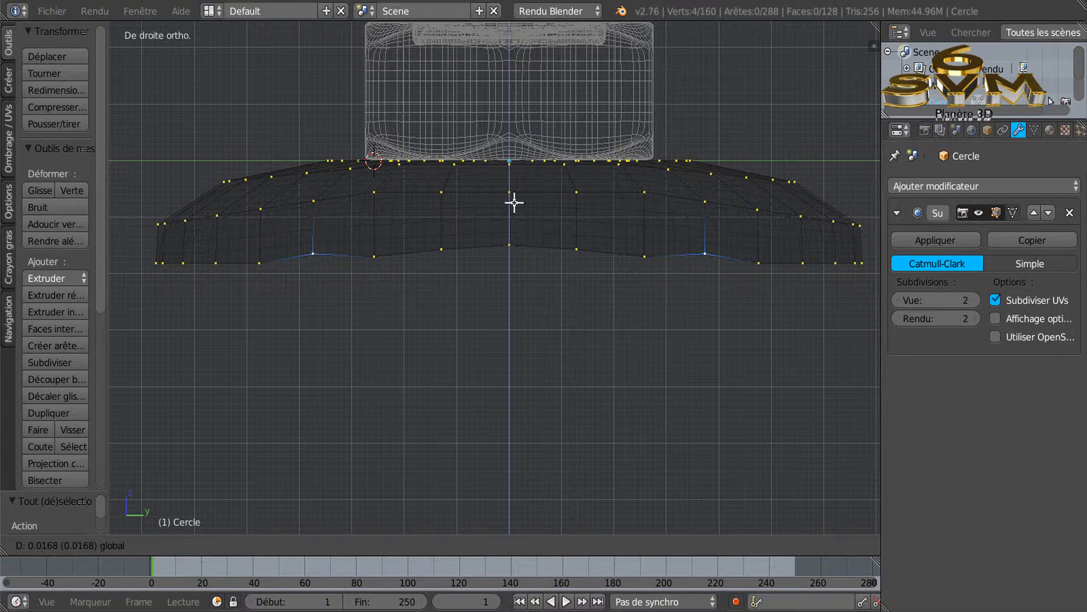
{"action": "left_click", "coordinate": [514, 202]}
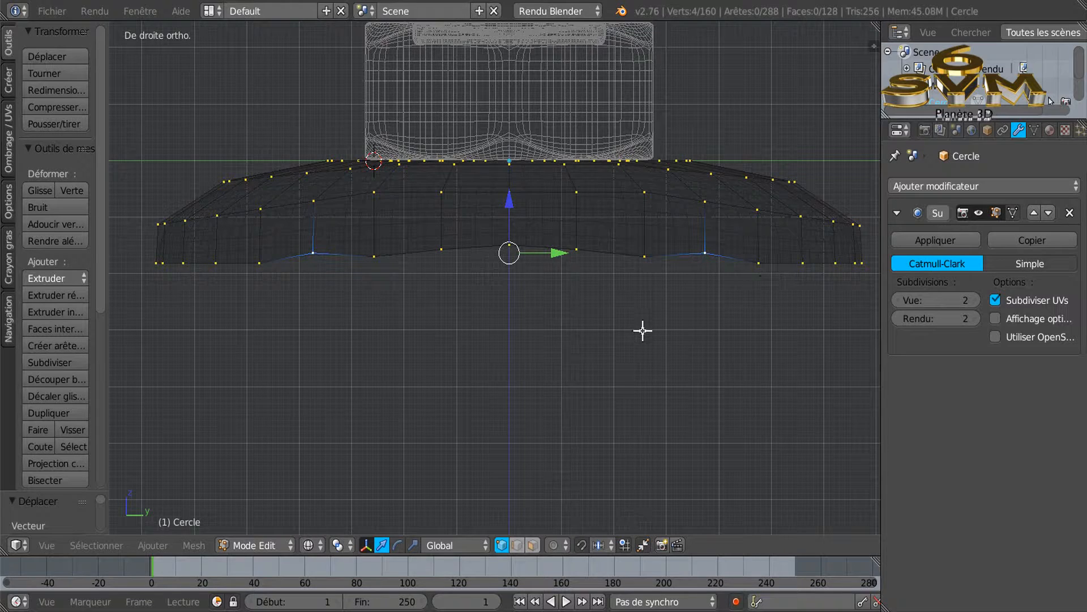
Step: Reselect the second vertices out from the bottom centre and raise them further, to about the height of their inner neighbours
{"action": "key", "text": "a"}
{"action": "key", "text": "c"}
{"action": "left_click", "coordinate": [374, 256]}
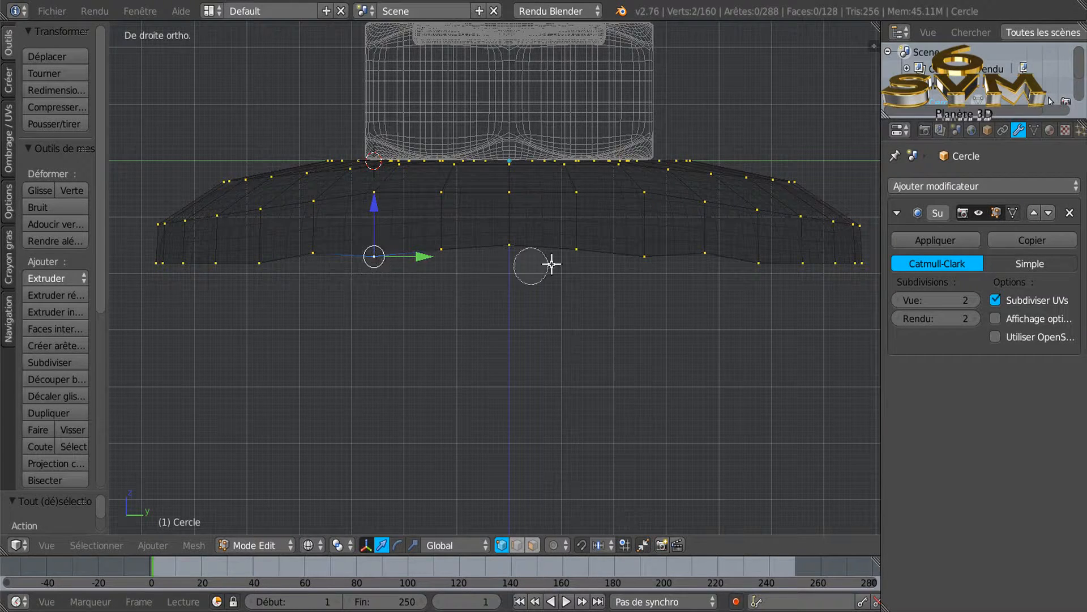
{"action": "left_click", "coordinate": [641, 261]}
{"action": "right_click", "coordinate": [634, 269]}
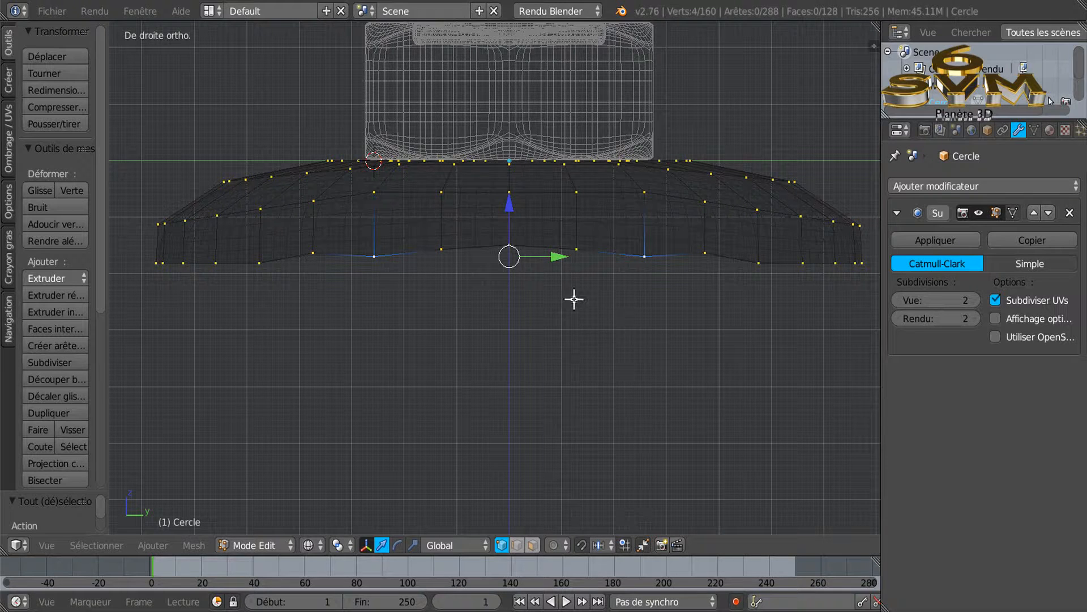
{"action": "key", "text": "g"}
{"action": "left_click", "coordinate": [513, 200]}
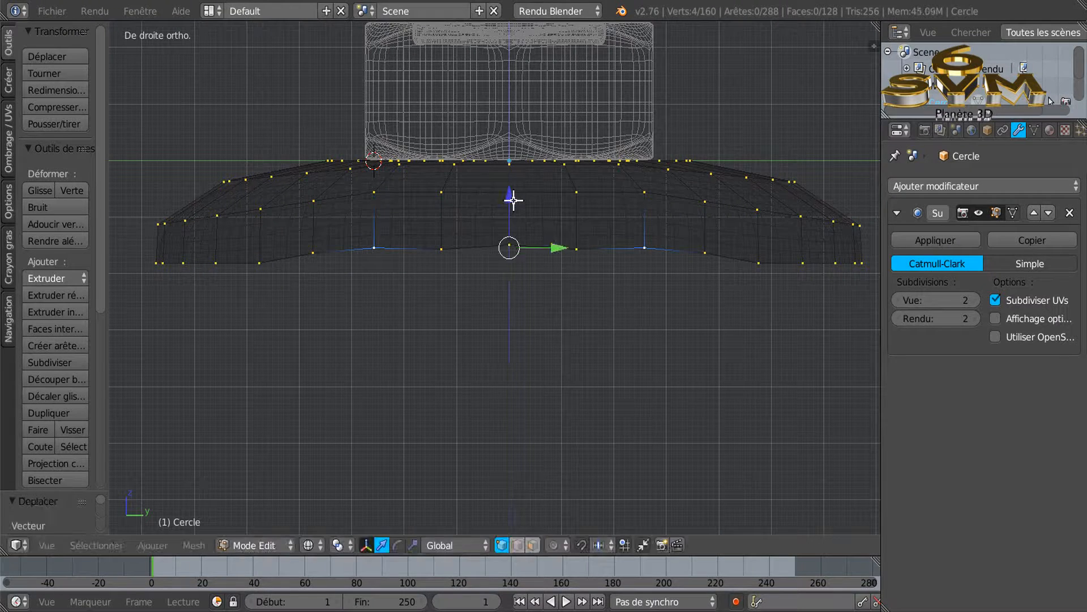
Step: Select the bottom-edge vertices immediately on either side of the centre and raise them along Z to the centre's height
{"action": "key", "text": "a"}
{"action": "key", "text": "c"}
{"action": "left_click", "coordinate": [441, 249]}
{"action": "left_click", "coordinate": [577, 250]}
{"action": "key", "text": "Escape"}
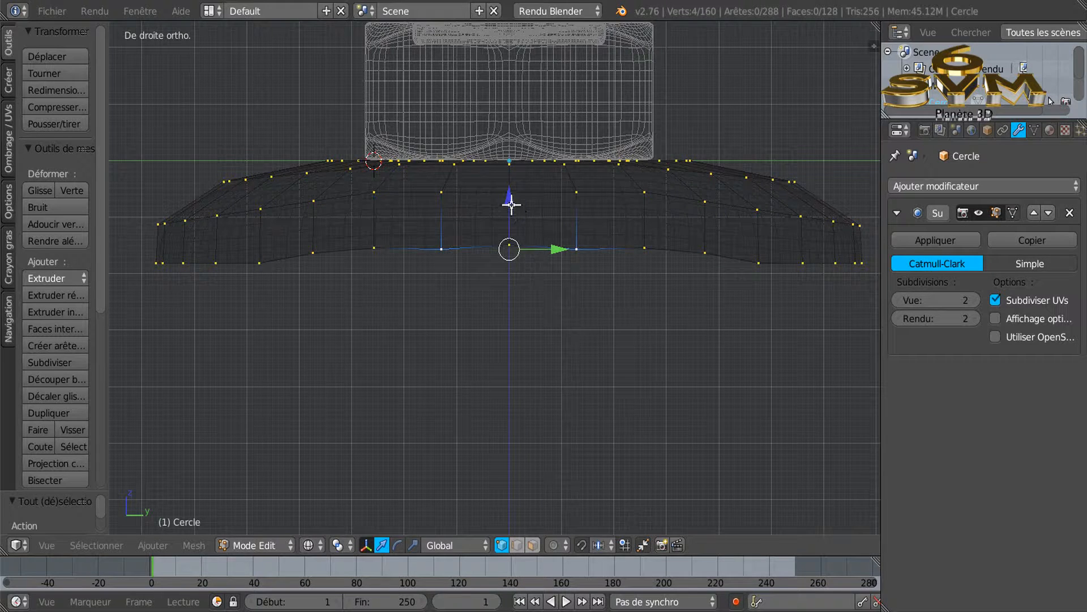
{"action": "key", "text": "g"}
{"action": "left_click", "coordinate": [512, 201]}
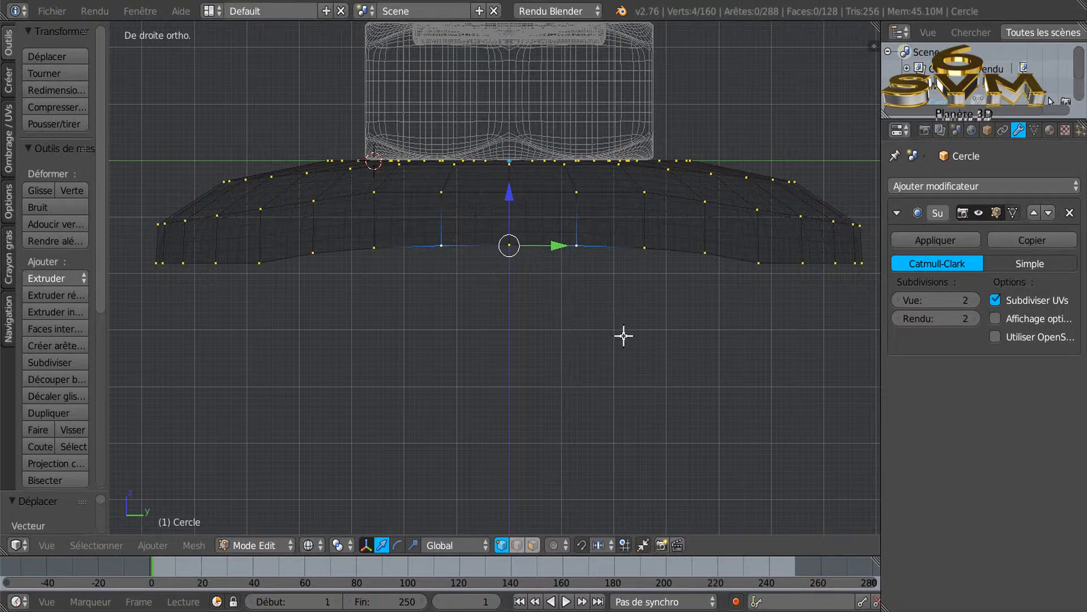
Step: Select only the bottom-edge centre vertices and nudge them slightly along Z to smooth the arch
{"action": "key", "text": "a"}
{"action": "key", "text": "c"}
{"action": "left_click", "coordinate": [508, 250]}
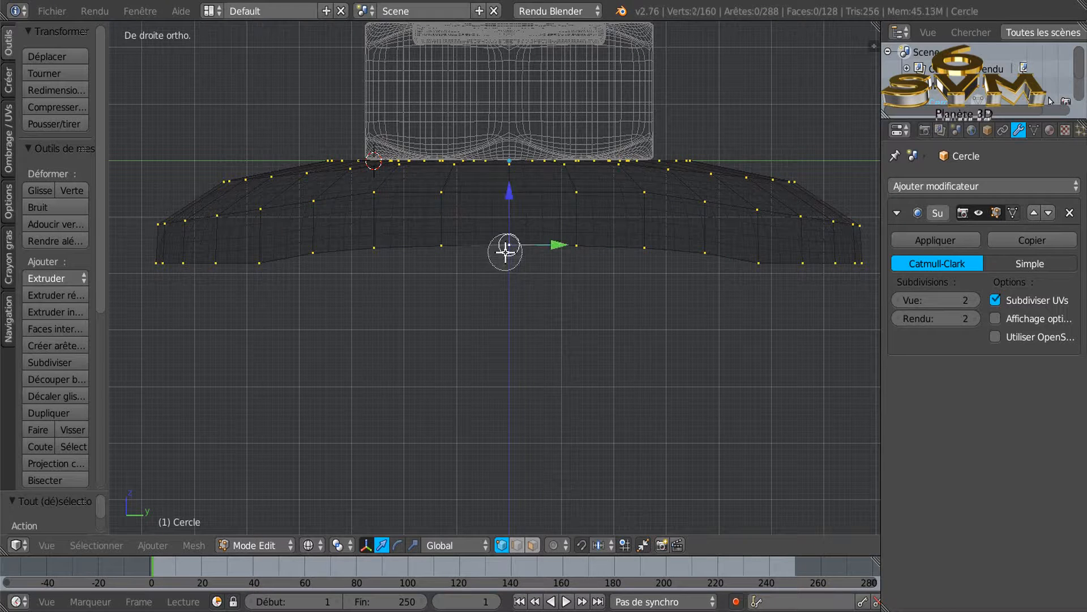
{"action": "key", "text": "Escape"}
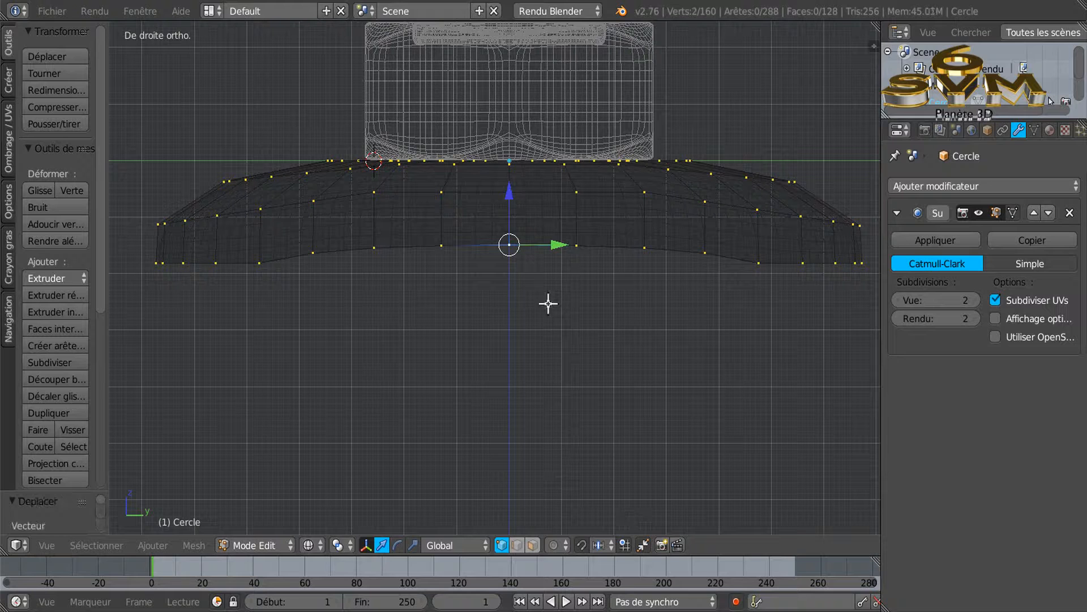
{"action": "key", "text": "Tab"}
{"action": "key", "text": "Tab"}
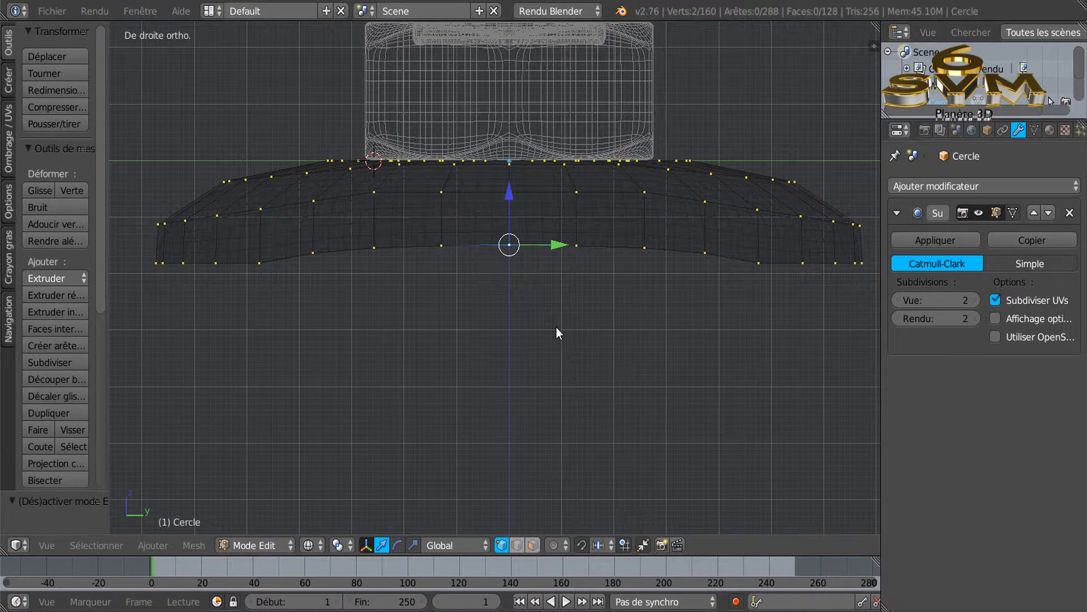
Step: Add the fourth bottom-edge vertices out from the centre on both sides to the selection
{"action": "key", "text": "c"}
{"action": "left_click", "coordinate": [258, 269]}
{"action": "left_click", "coordinate": [758, 272]}
{"action": "key", "text": "Escape"}
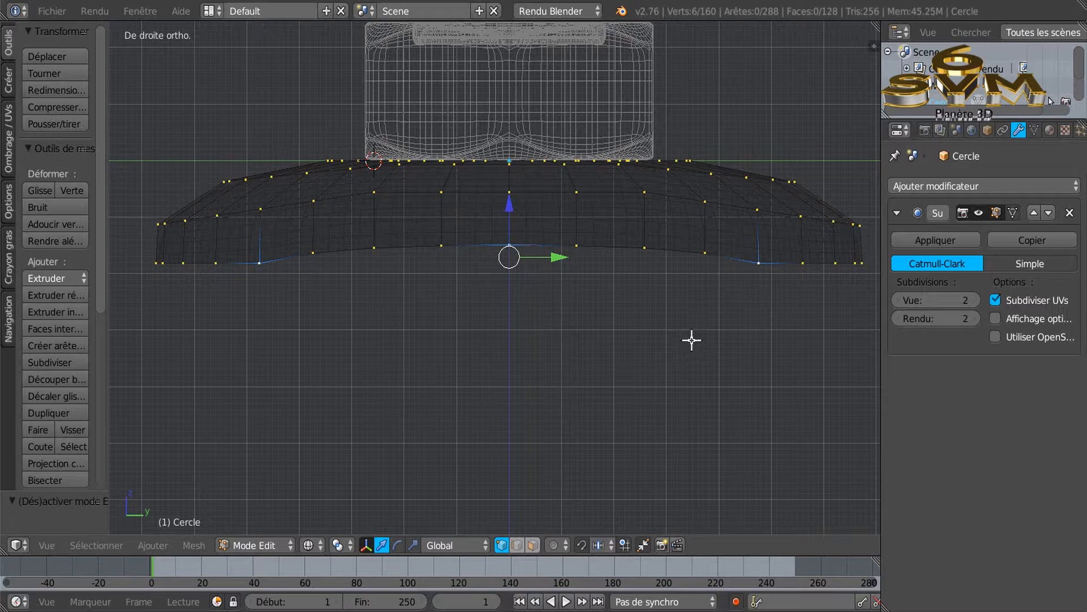
{"action": "key", "text": "g"}
{"action": "left_click", "coordinate": [514, 203]}
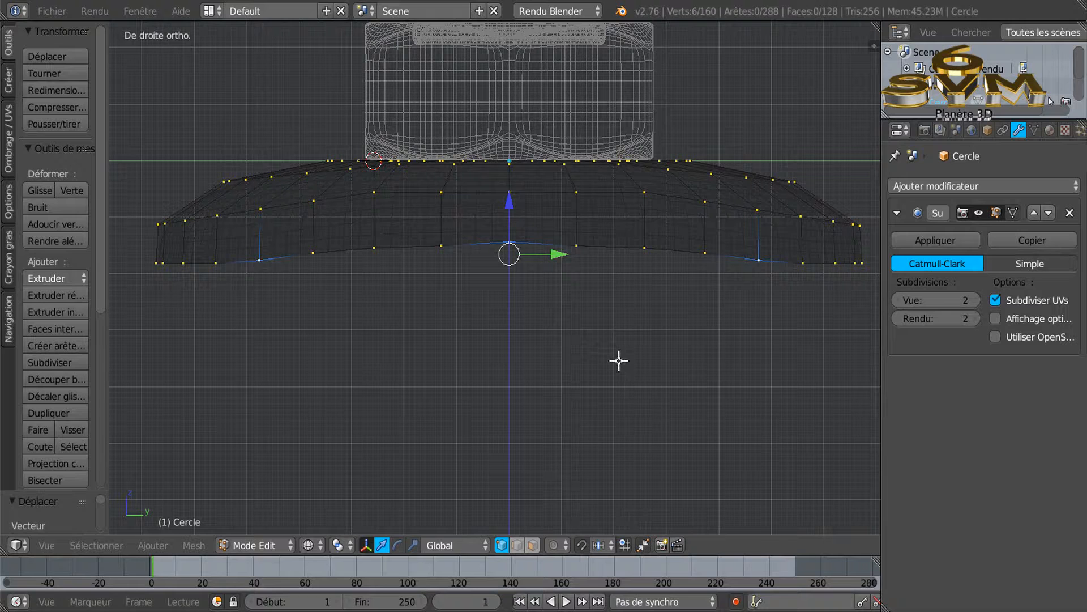
{"action": "key", "text": "ctrl+z"}
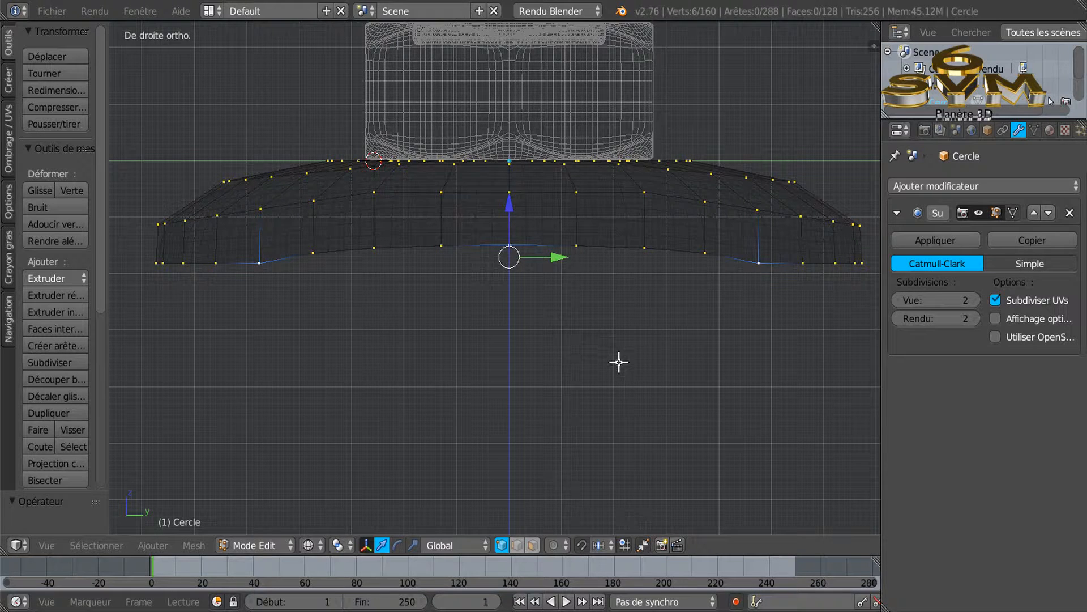
Step: Remove the bottom centre vertices from the selection and raise the fourth vertices on both sides about 0.008 along Z
{"action": "key", "text": "c"}
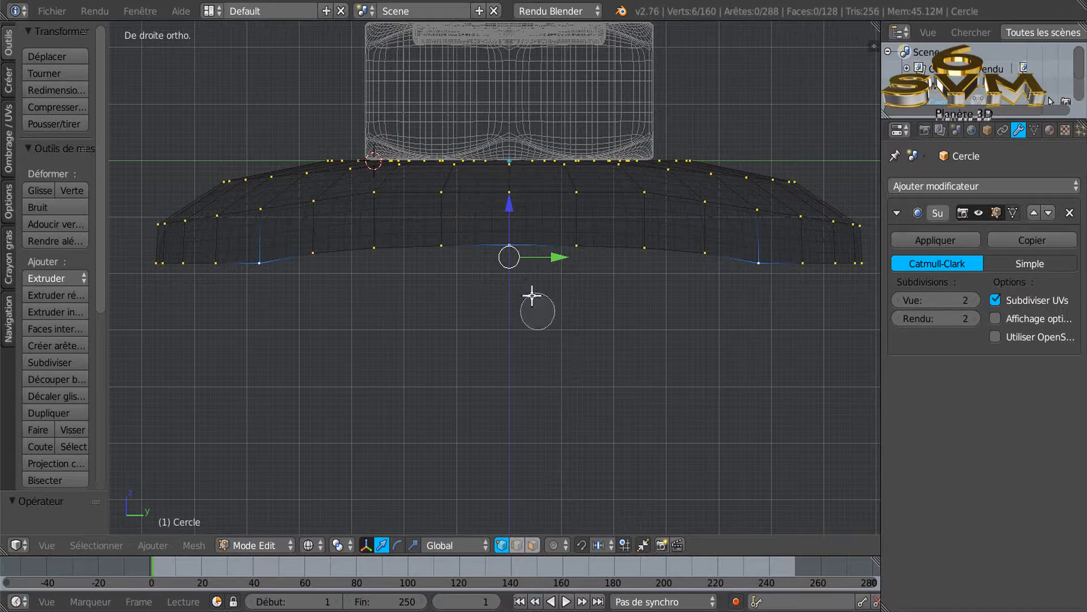
{"action": "middle_click", "coordinate": [510, 247]}
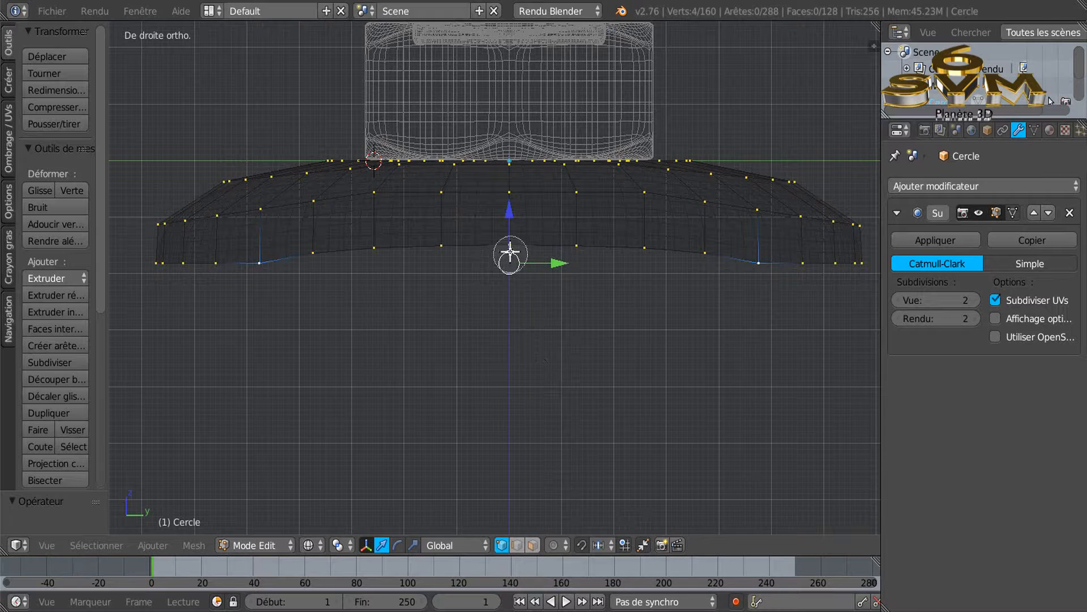
{"action": "right_click", "coordinate": [520, 315]}
{"action": "left_click_drag", "start_coordinate": [514, 212], "coordinate": [515, 211]}
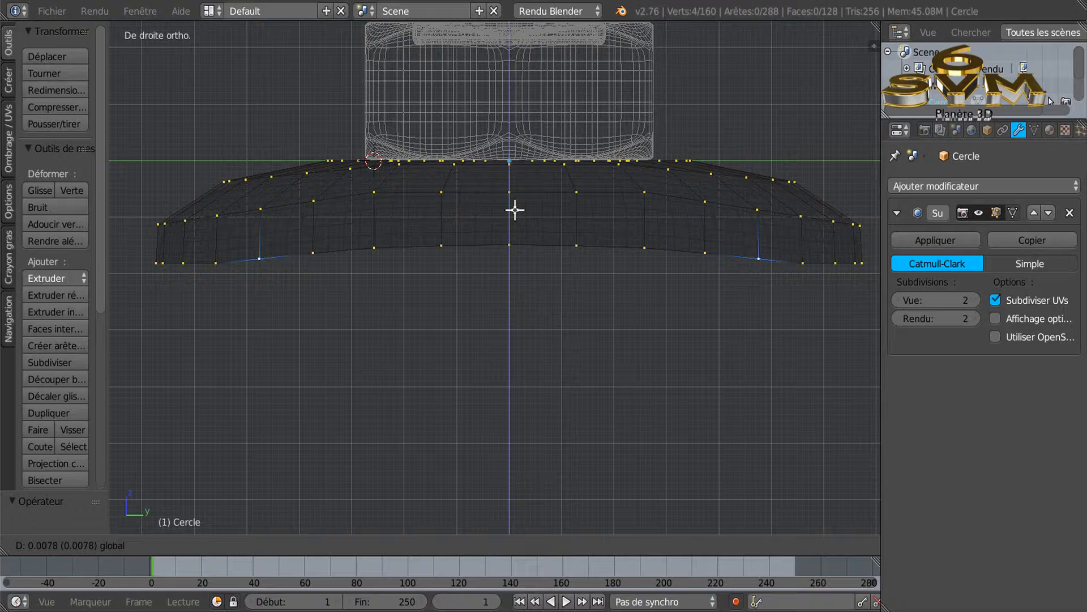
{"action": "left_click_drag", "start_coordinate": [515, 210], "coordinate": [514, 211]}
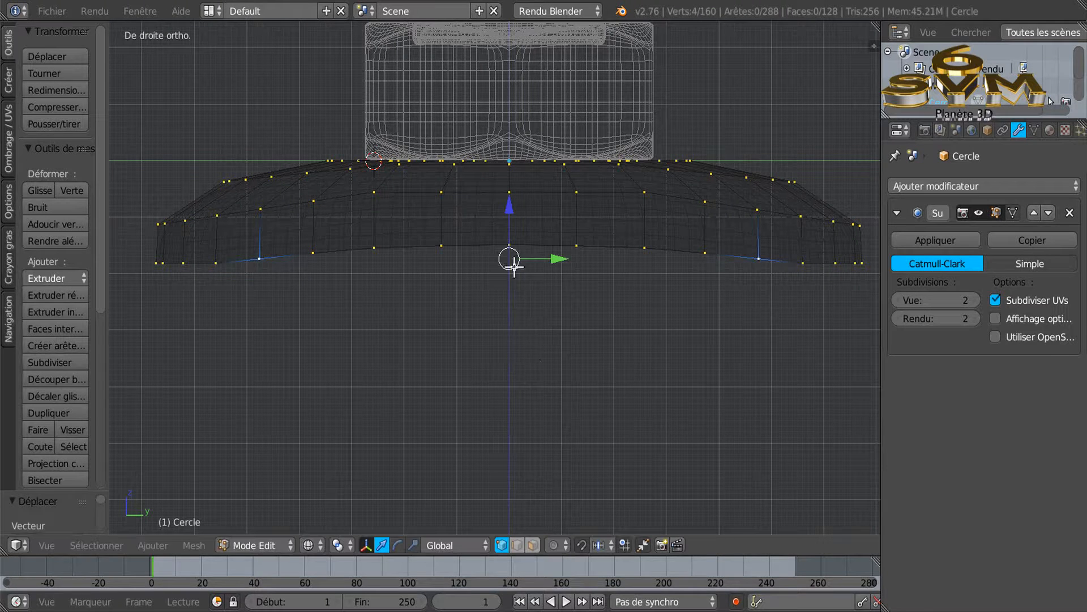
{"action": "key", "text": "a"}
{"action": "key", "text": "c"}
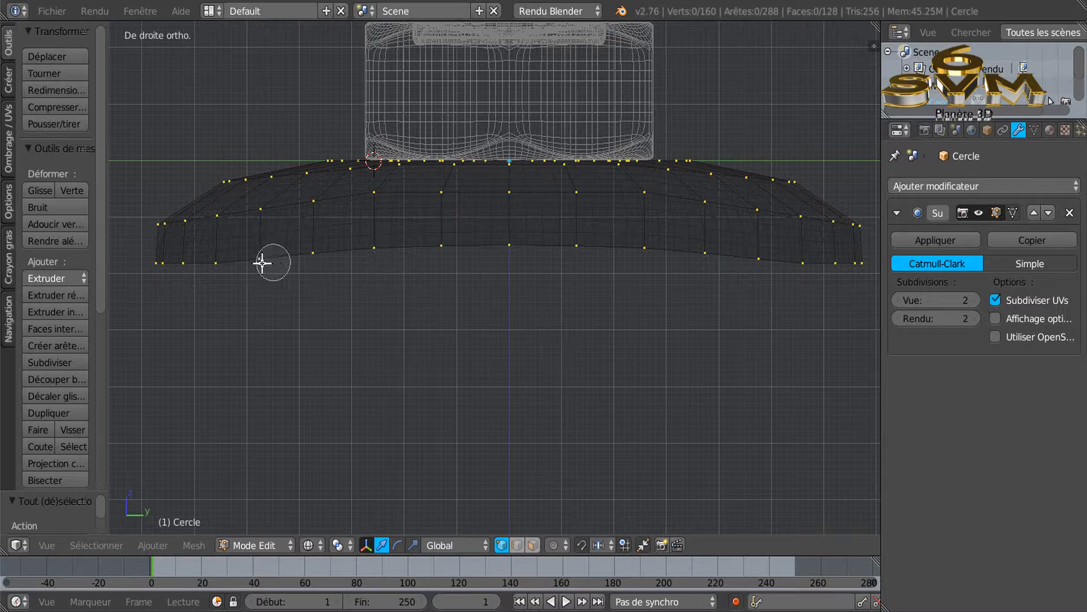
{"action": "left_click", "coordinate": [219, 269]}
{"action": "left_click", "coordinate": [799, 265]}
{"action": "right_click", "coordinate": [767, 319]}
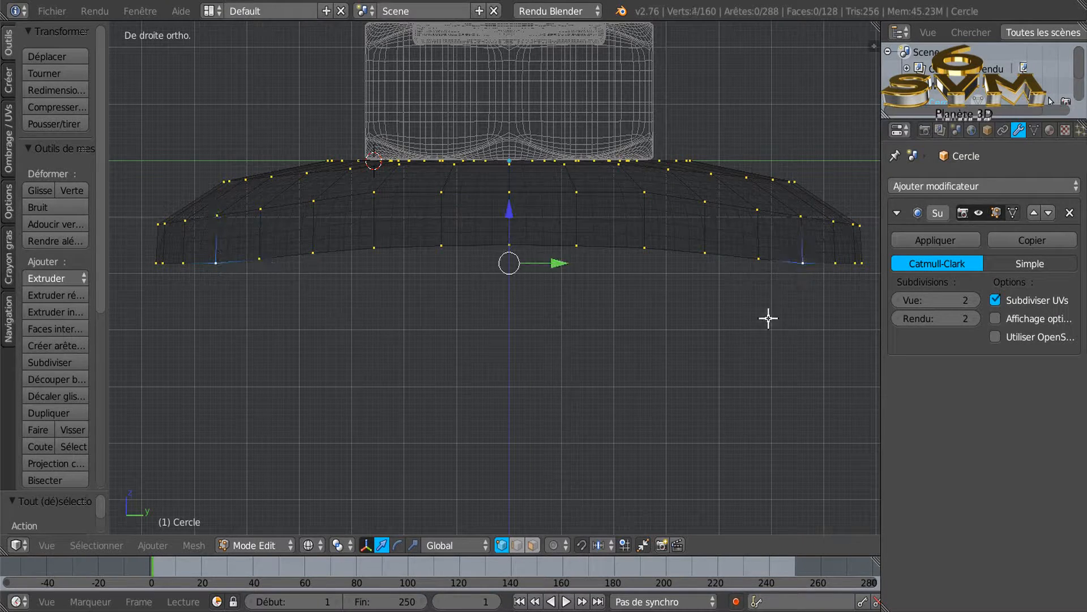
{"action": "left_click_drag", "start_coordinate": [509, 214], "coordinate": [509, 214]}
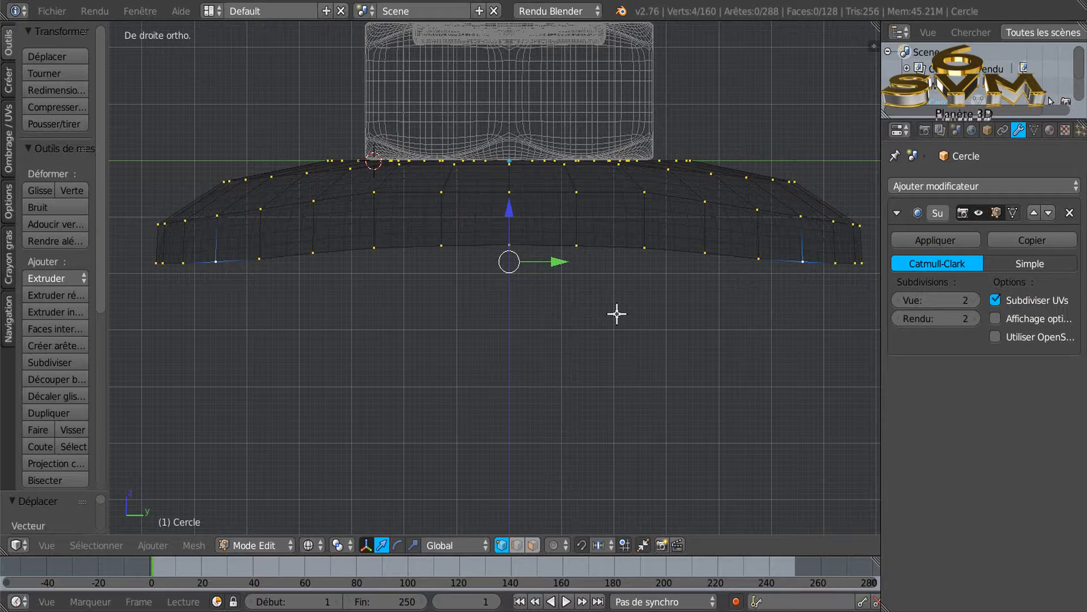
{"action": "key", "text": "ctrl+z"}
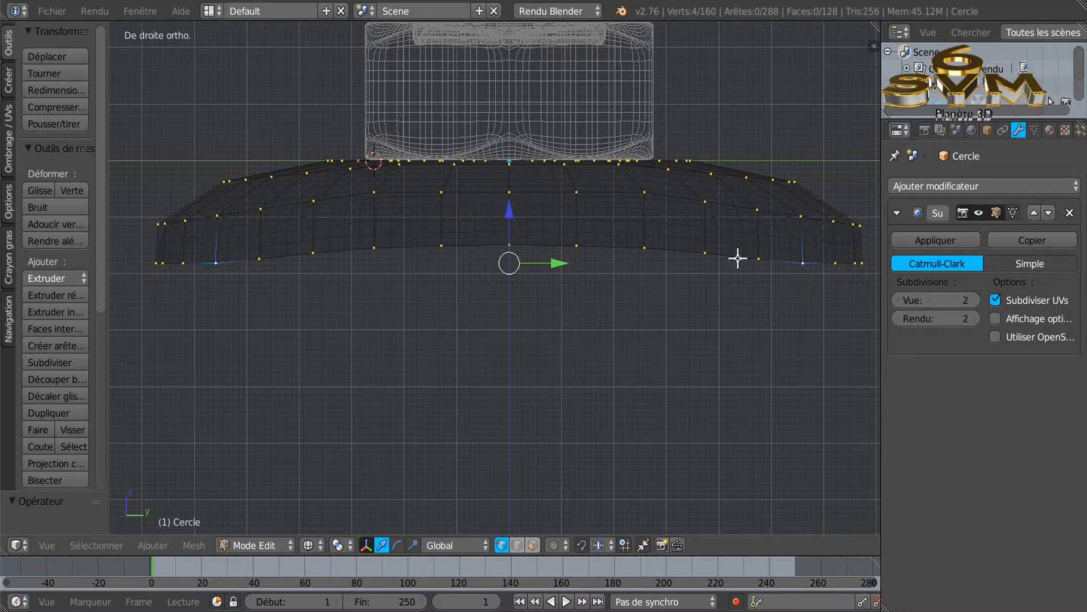
{"action": "key", "text": "c"}
{"action": "left_click", "coordinate": [263, 264]}
{"action": "key", "text": "Escape"}
{"action": "key", "text": "a"}
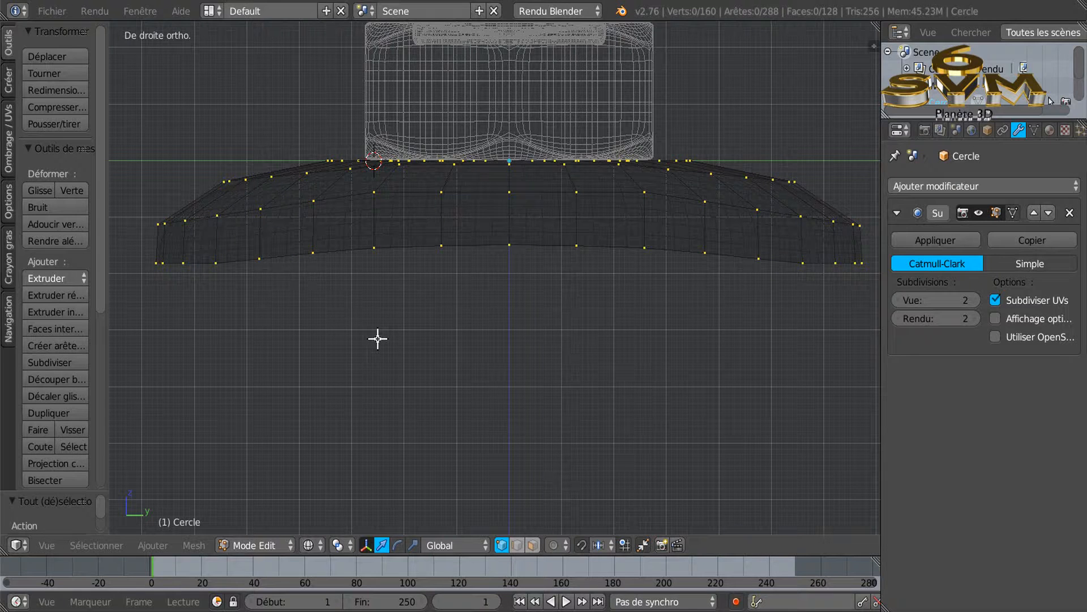
Step: Select all bottom-edge vertices between the fourth ones on either side of the centre and raise them about 0.009 along Z
{"action": "key", "text": "c"}
{"action": "mouse_move", "coordinate": [267, 264]}
{"action": "left_mouse_down"}
{"action": "mouse_move", "coordinate": [566, 243]}
{"action": "mouse_move", "coordinate": [763, 265]}
{"action": "left_mouse_up"}
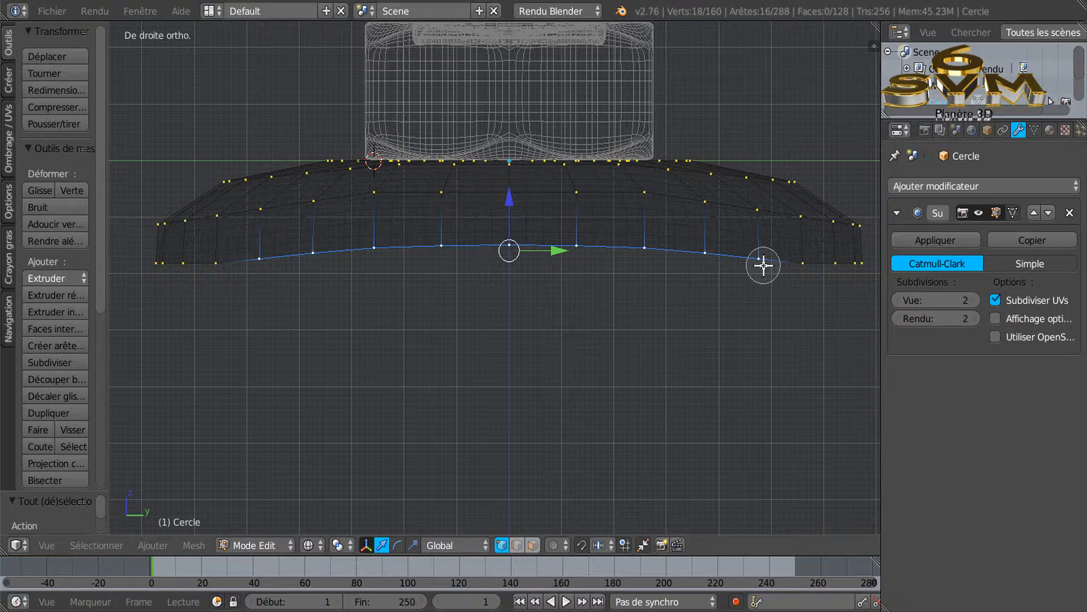
{"action": "key", "text": "Escape"}
{"action": "key", "text": "g"}
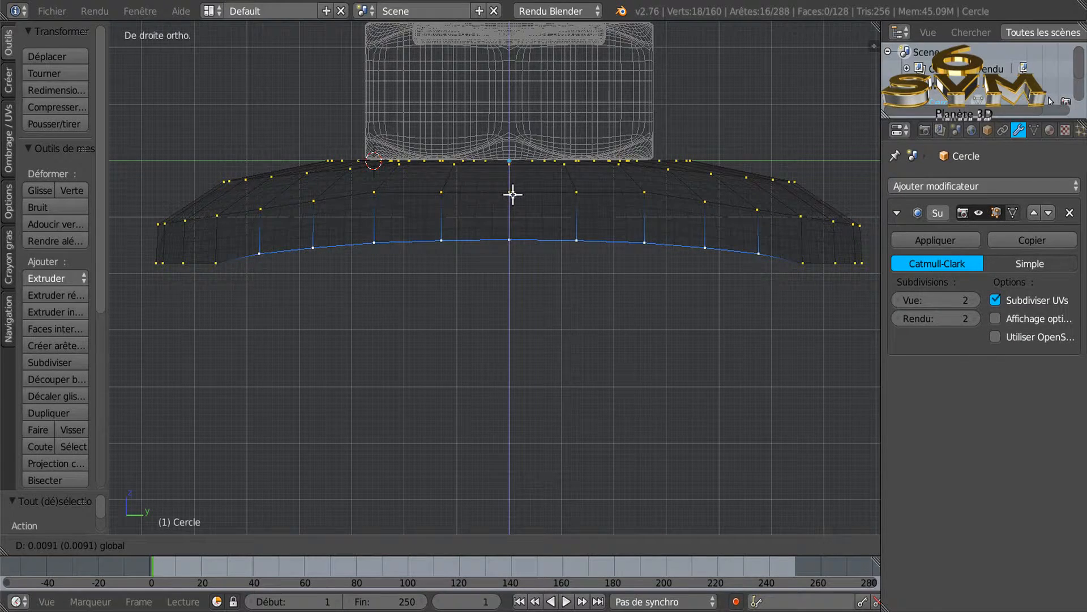
{"action": "left_click", "coordinate": [513, 194]}
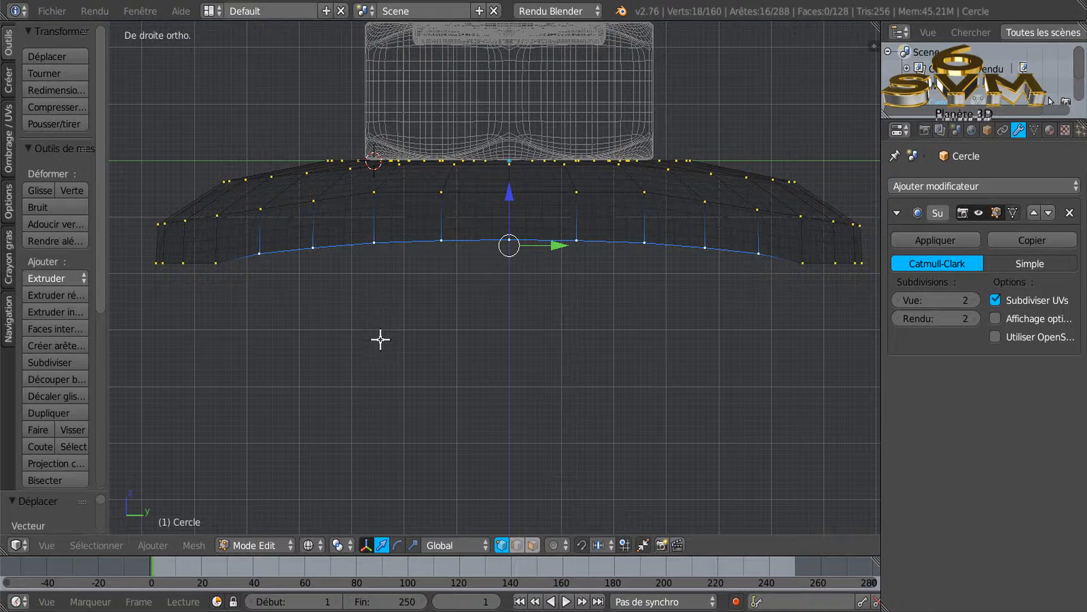
Step: Select the fifth bottom-edge vertices out from the centre on both sides and raise them slightly along Z to continue the arch
{"action": "key", "text": "a"}
{"action": "key", "text": "c"}
{"action": "left_click", "coordinate": [215, 270]}
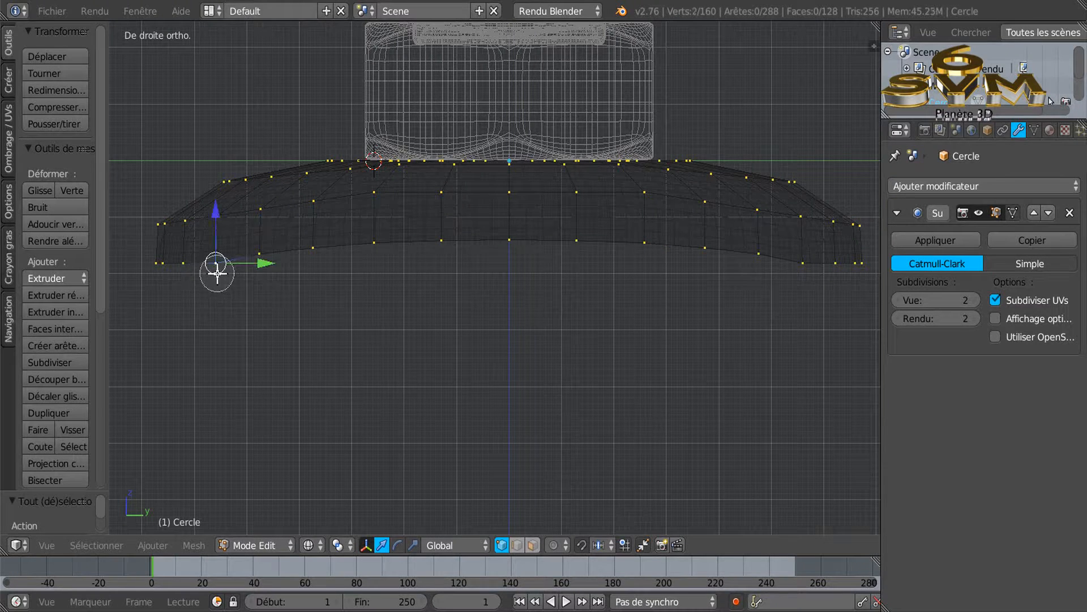
{"action": "left_click", "coordinate": [799, 270]}
{"action": "key", "text": "Escape"}
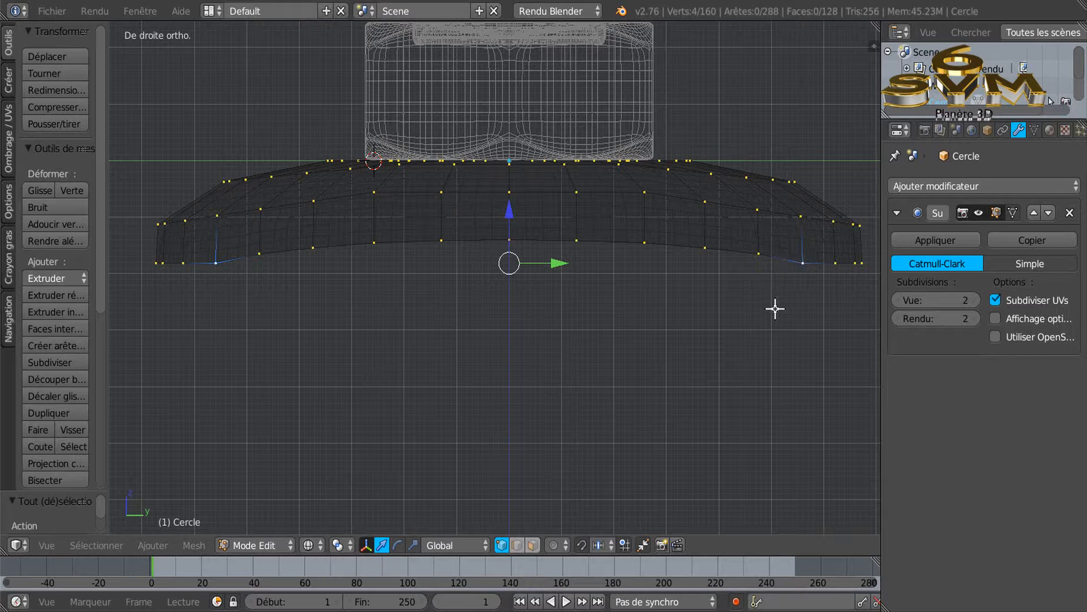
{"action": "key", "text": "g"}
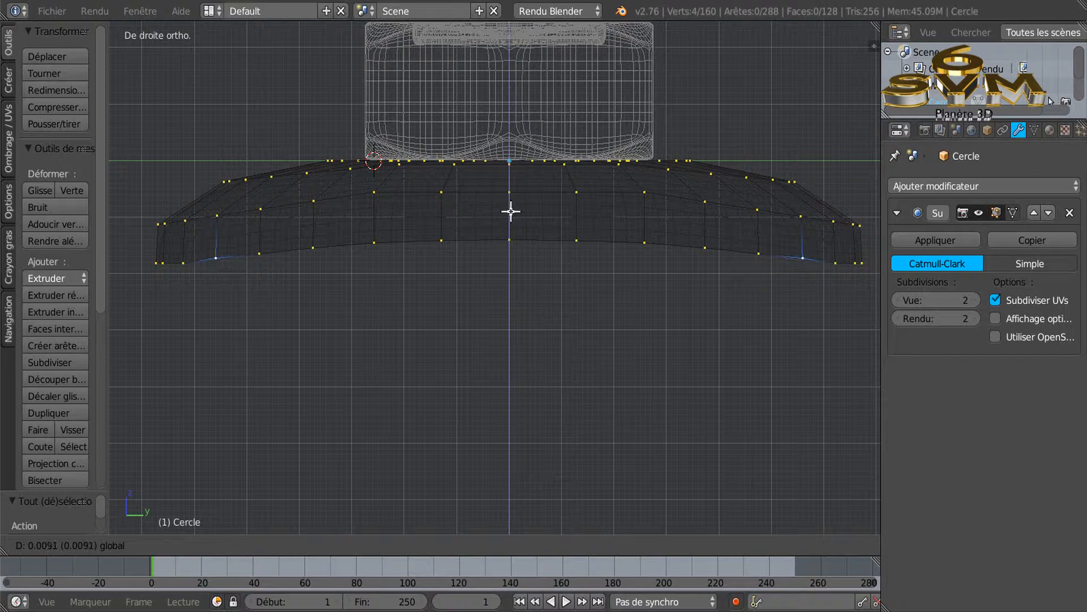
{"action": "left_click", "coordinate": [511, 213]}
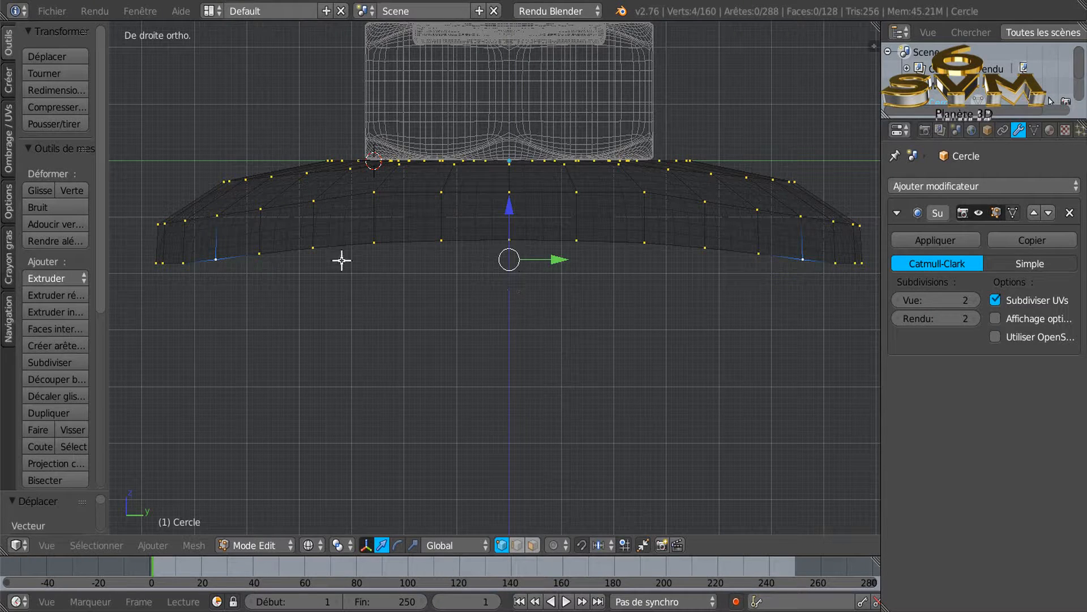
Step: Leave mesh editing and display the nut and base plate in solid shading to inspect the plate's shape
{"action": "middle_click_drag", "start_coordinate": [725, 316], "coordinate": [752, 363]}
{"action": "key", "text": "Tab"}
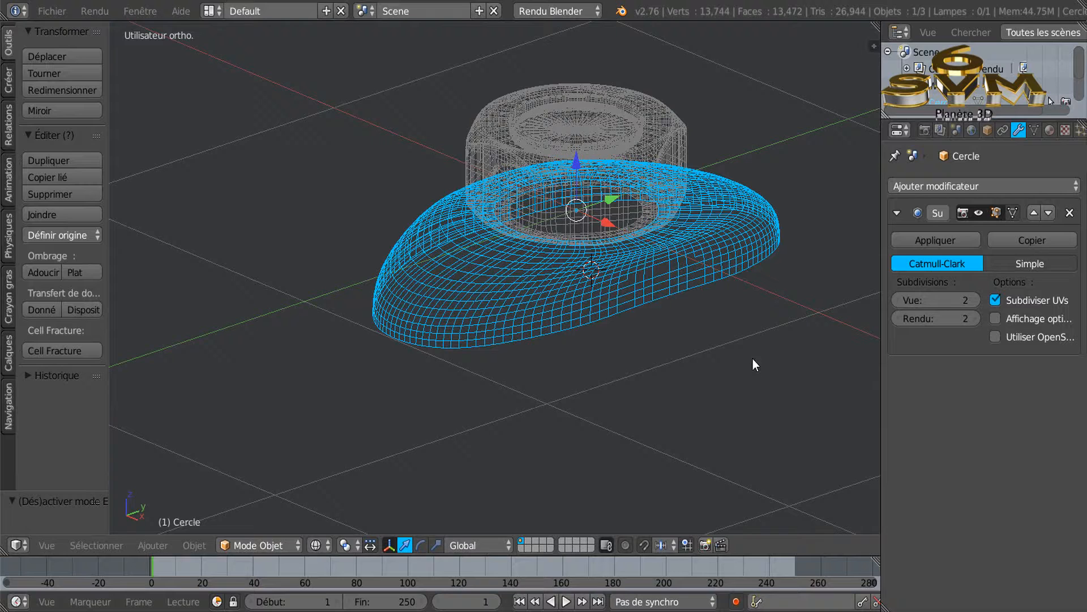
{"action": "key", "text": "z"}
{"action": "mouse_move", "coordinate": [680, 401]}
{"action": "middle_mouse_down"}
{"action": "mouse_move", "coordinate": [670, 359]}
{"action": "mouse_move", "coordinate": [666, 385]}
{"action": "mouse_move", "coordinate": [653, 348]}
{"action": "mouse_move", "coordinate": [637, 396]}
{"action": "mouse_move", "coordinate": [604, 435]}
{"action": "mouse_move", "coordinate": [589, 394]}
{"action": "mouse_move", "coordinate": [522, 439]}
{"action": "mouse_move", "coordinate": [415, 383]}
{"action": "mouse_move", "coordinate": [443, 358]}
{"action": "middle_mouse_up"}
{"action": "middle_click_drag", "start_coordinate": [629, 343], "coordinate": [674, 340]}
Step: Select the base plate's sloped upper edge loop and, in top view, widen it slightly by scaling along X
{"action": "key", "text": "Tab"}
{"action": "scroll", "coordinate": [673, 328], "scroll_direction": "up", "scroll_amount": 3}
{"action": "scroll", "coordinate": [675, 315], "scroll_direction": "down", "scroll_amount": 2}
{"action": "right_click", "coordinate": [582, 329], "text": "alt"}
{"action": "scroll", "coordinate": [573, 366], "scroll_direction": "down", "scroll_amount": 2}
{"action": "middle_click_drag", "start_coordinate": [583, 384], "coordinate": [624, 429]}
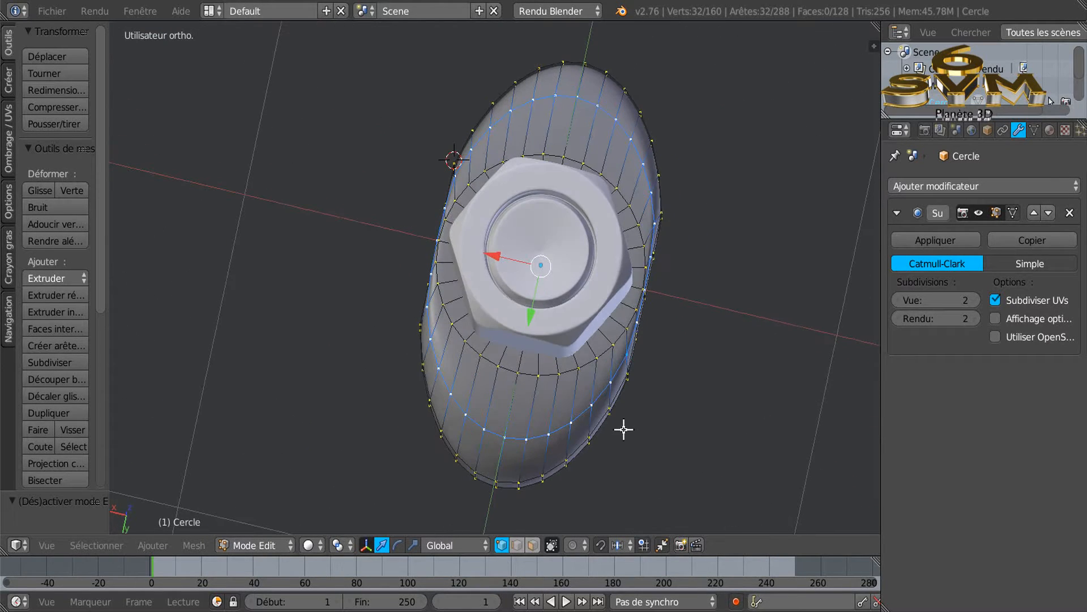
{"action": "key", "text": "KP_7"}
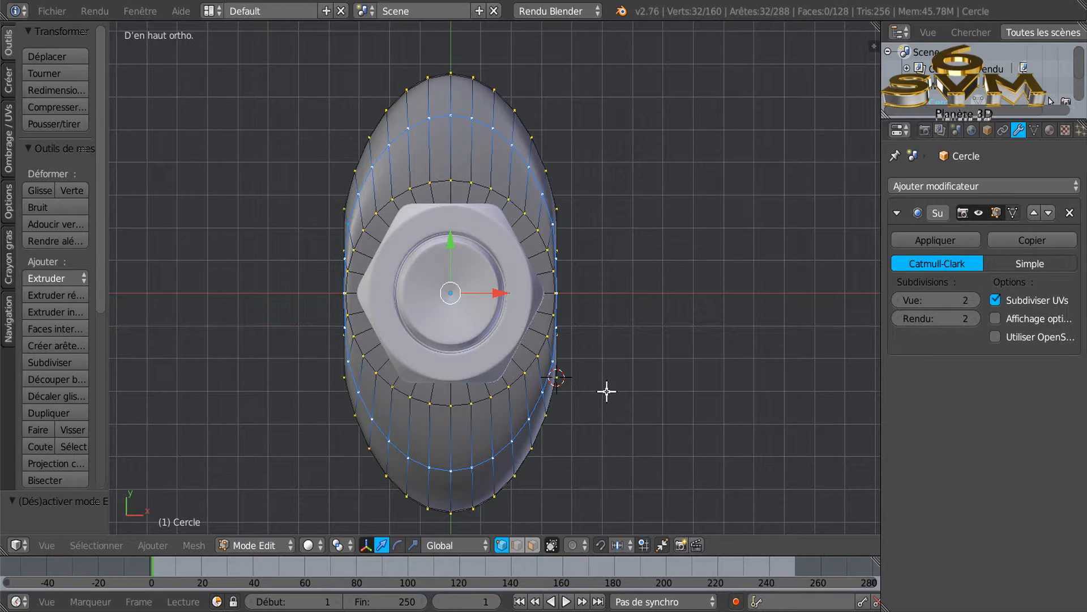
{"action": "left_click", "coordinate": [413, 545]}
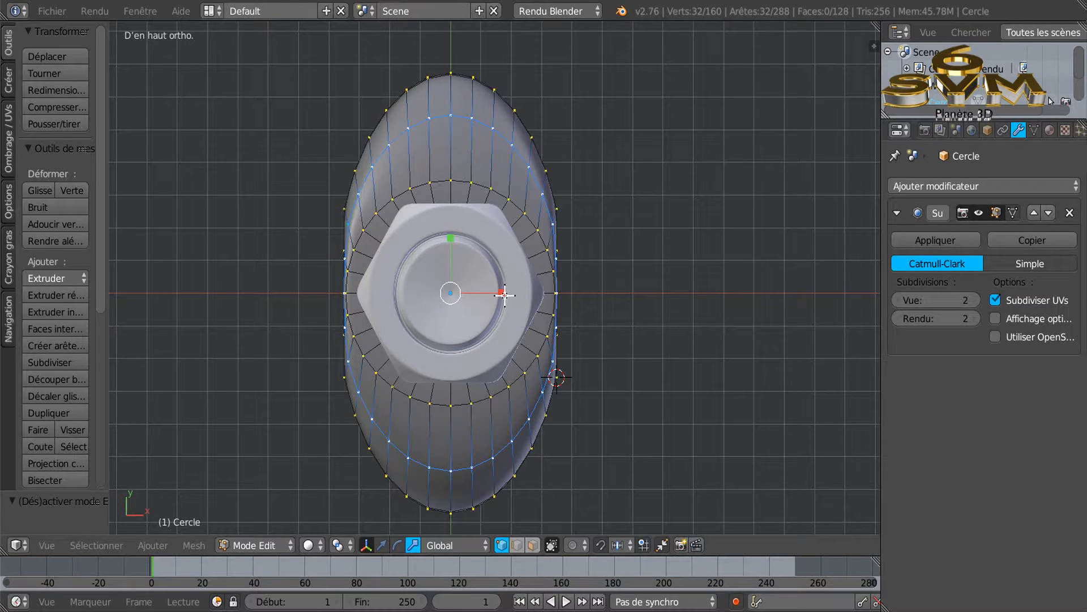
{"action": "left_click_drag", "start_coordinate": [506, 294], "coordinate": [529, 298]}
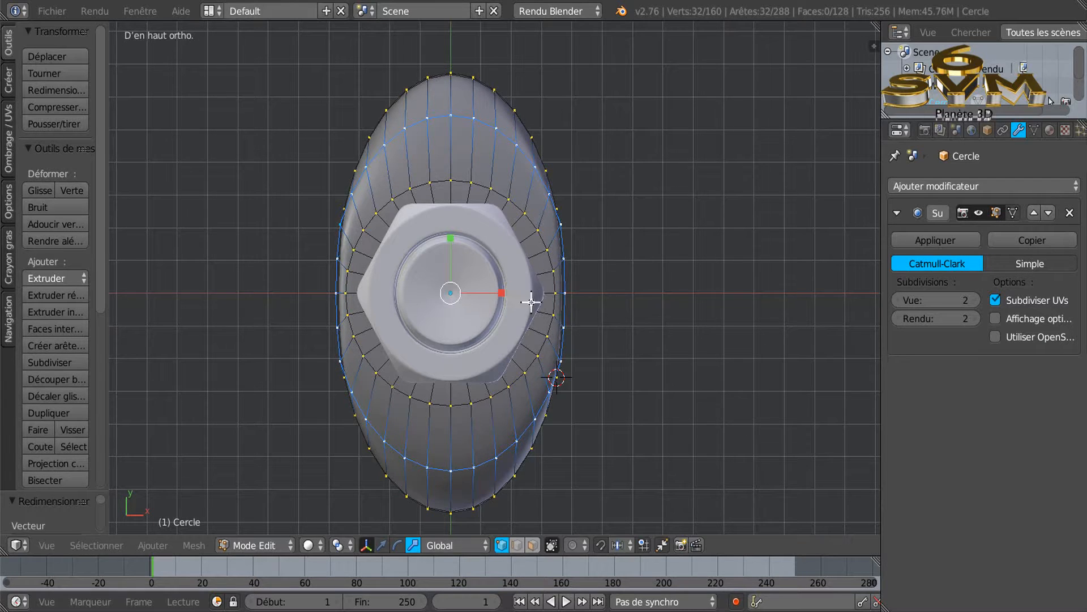
Step: Select the base plate's side-wall band, from its upper edge loop to its bottom edge loop, and widen it along X by about 1.05
{"action": "key", "text": "Tab"}
{"action": "scroll", "coordinate": [641, 357], "scroll_direction": "down", "scroll_amount": 2}
{"action": "middle_click_drag", "start_coordinate": [643, 364], "coordinate": [635, 199]}
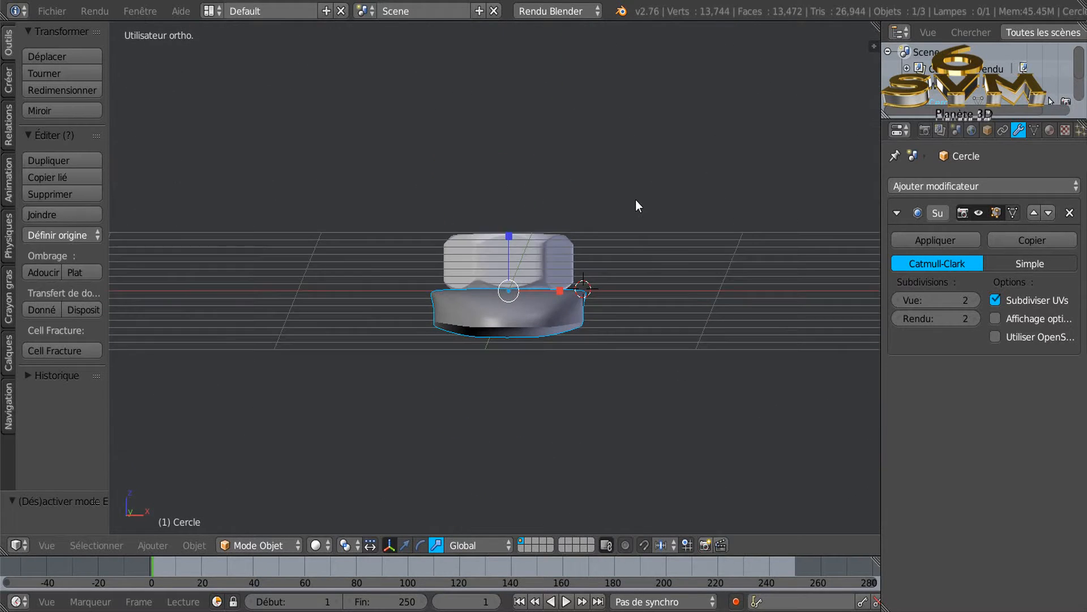
{"action": "key", "text": "KP_1"}
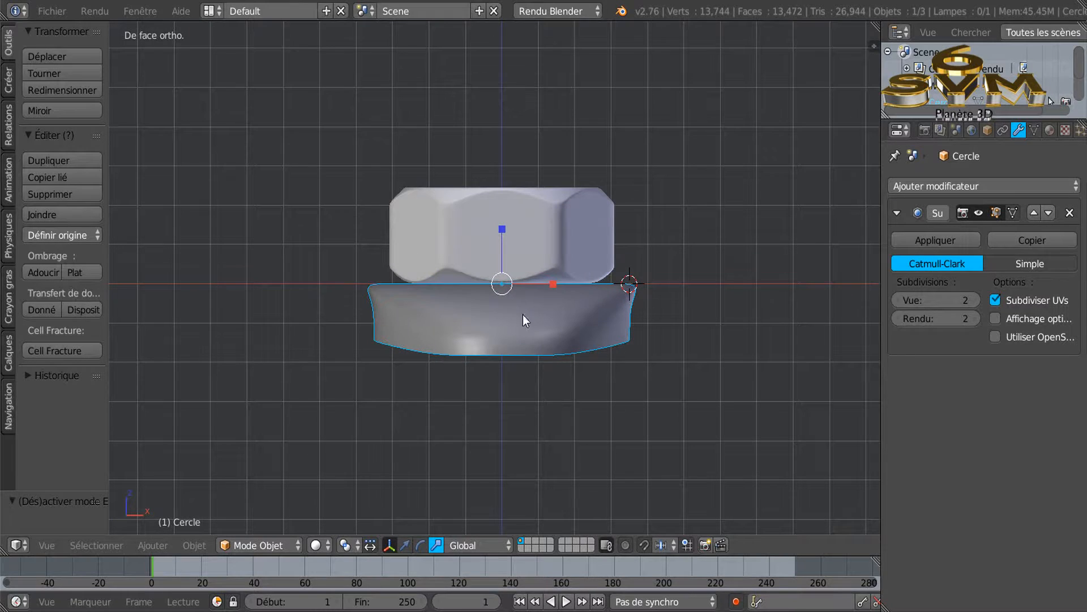
{"action": "key", "text": "Tab"}
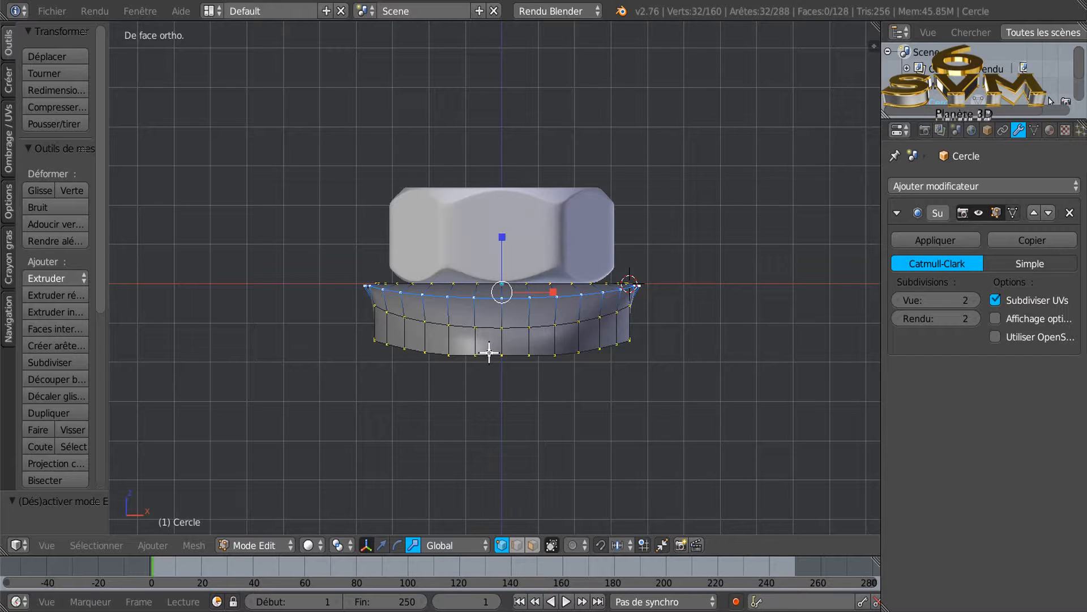
{"action": "right_click", "coordinate": [511, 329], "text": "alt"}
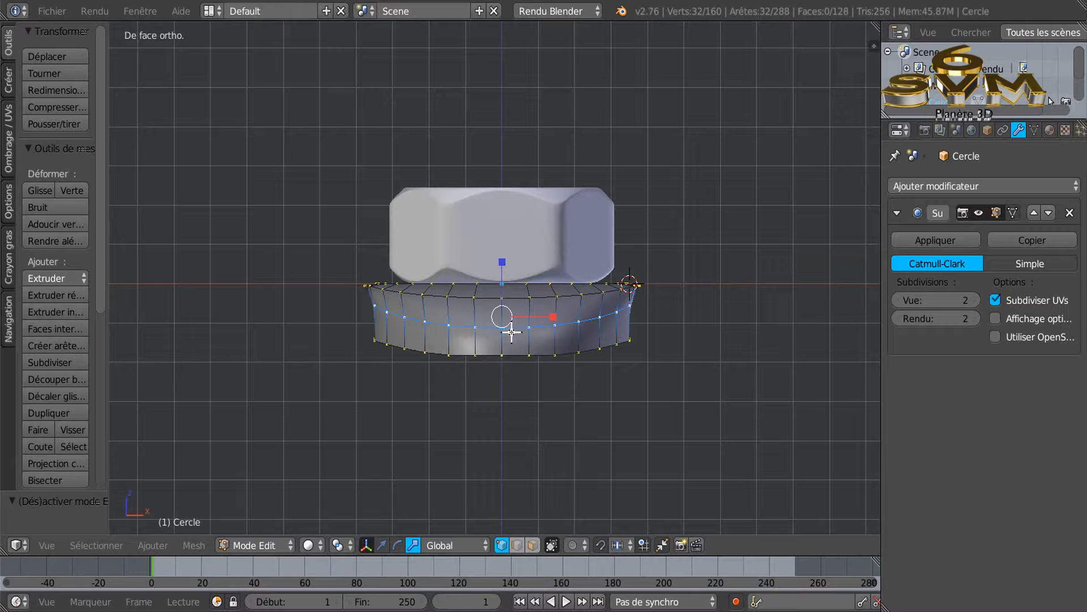
{"action": "right_click", "coordinate": [515, 355], "text": "alt+shift"}
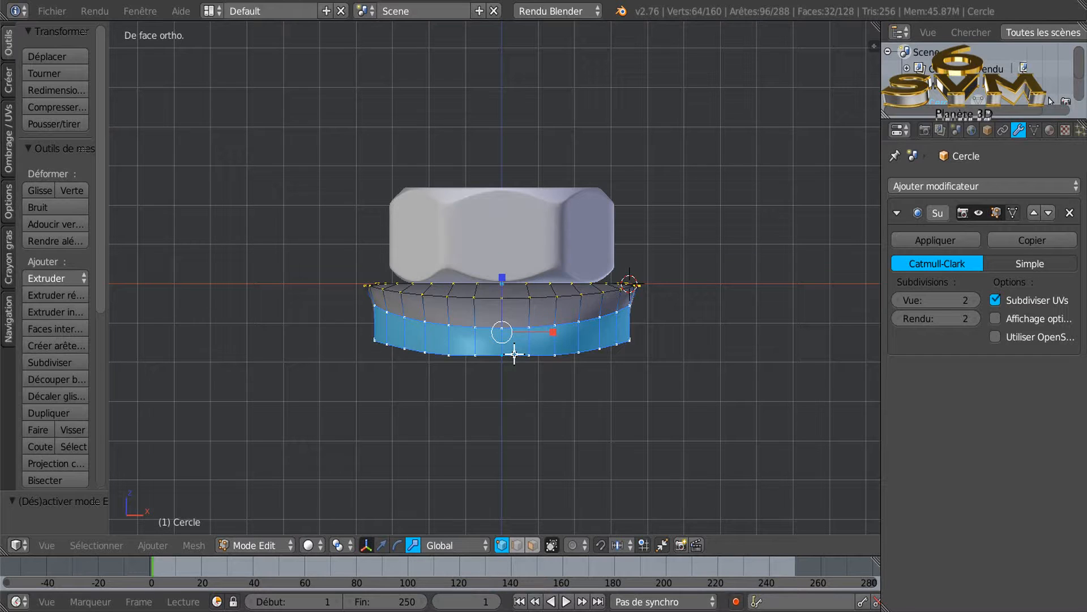
{"action": "key", "text": "s"}
{"action": "key", "text": "x"}
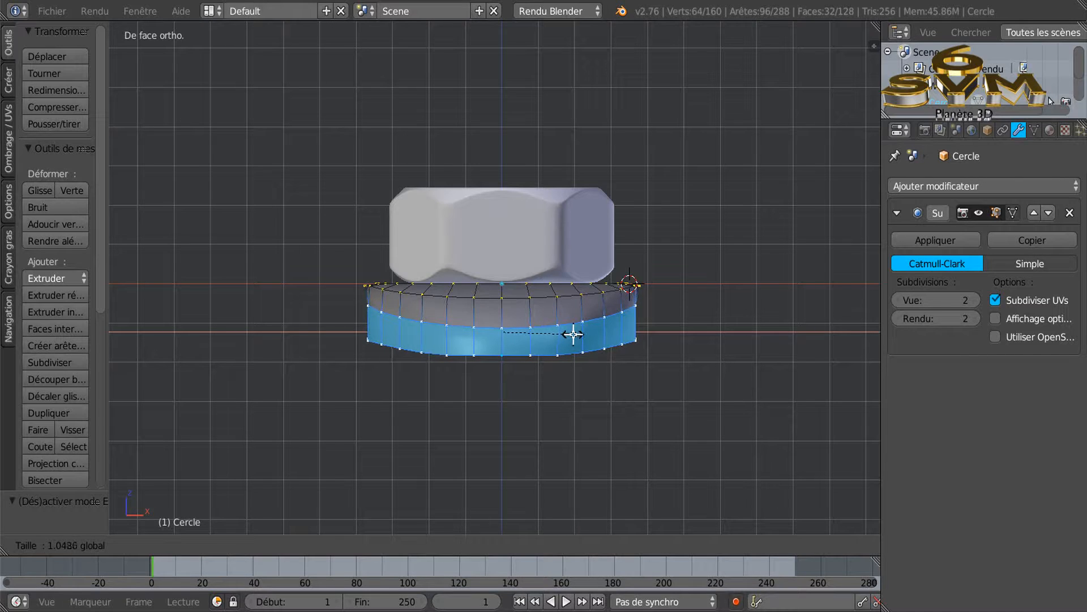
{"action": "left_click", "coordinate": [573, 335]}
{"action": "key", "text": "Tab"}
Step: Lower the base plate's viewport subdivision to 0 to compare its shape, and restore it to 2
{"action": "middle_click_drag", "start_coordinate": [601, 376], "coordinate": [470, 434]}
{"action": "left_click", "coordinate": [897, 301]}
{"action": "left_click", "coordinate": [897, 302]}
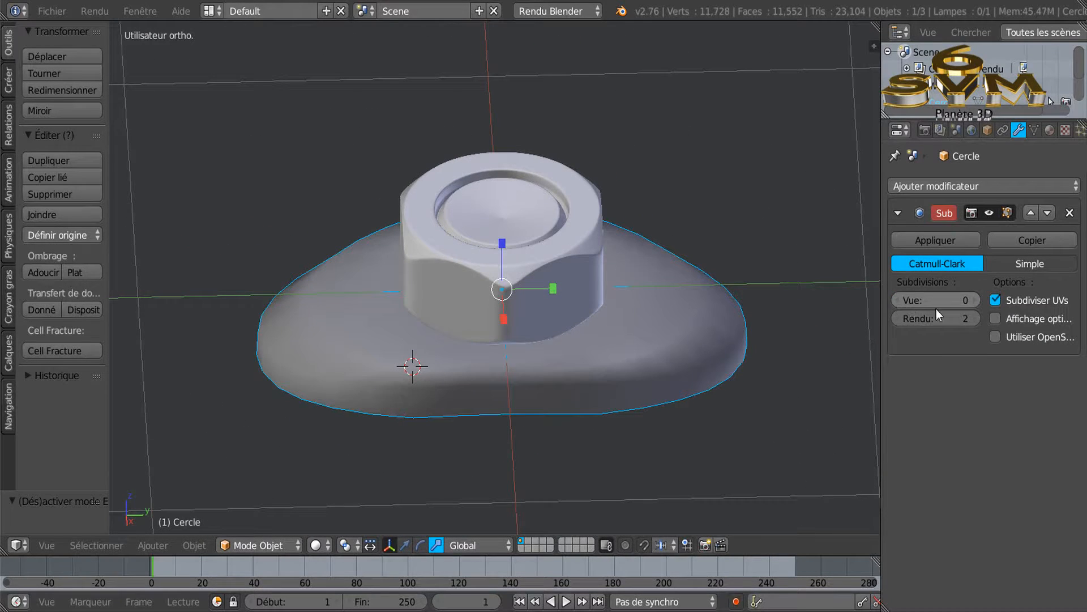
{"action": "left_click", "coordinate": [976, 301]}
{"action": "left_click", "coordinate": [975, 301]}
Step: Add an edge loop around the base plate's top surface, slid outward close to the rim to sharpen its edge
{"action": "middle_click_drag", "start_coordinate": [623, 447], "coordinate": [600, 343]}
{"action": "key", "text": "Tab"}
{"action": "scroll", "coordinate": [487, 351], "scroll_direction": "up", "scroll_amount": 1}
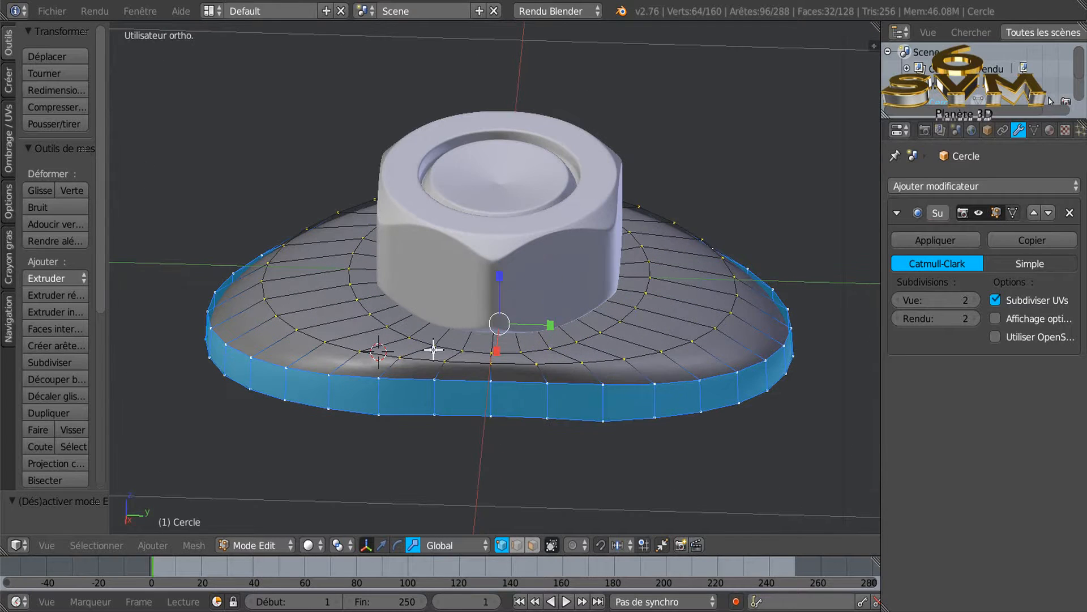
{"action": "middle_click_drag", "start_coordinate": [629, 317], "coordinate": [635, 342]}
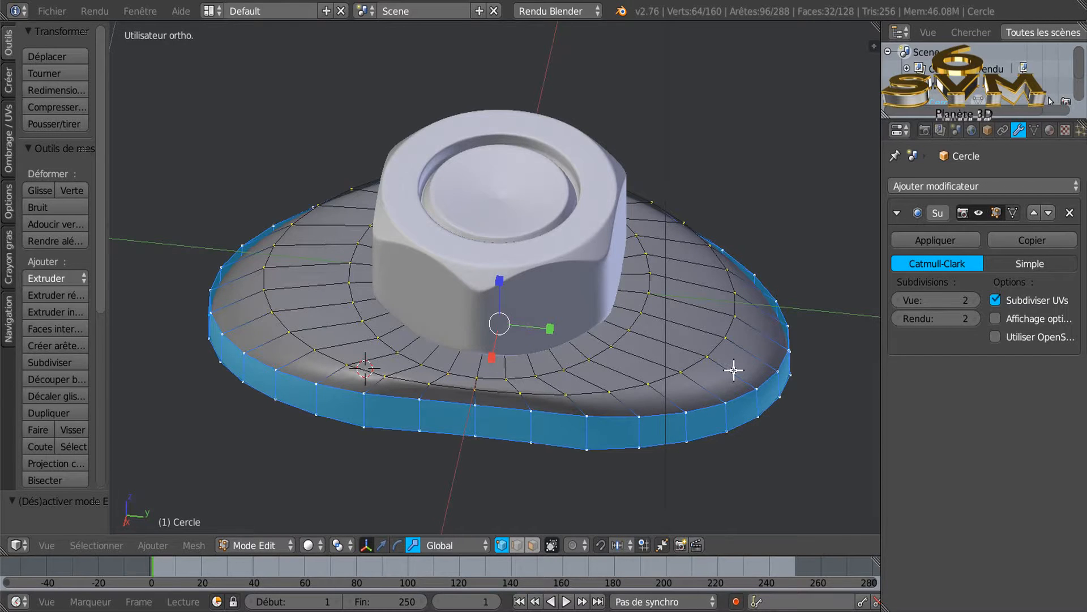
{"action": "key", "text": "ctrl+r"}
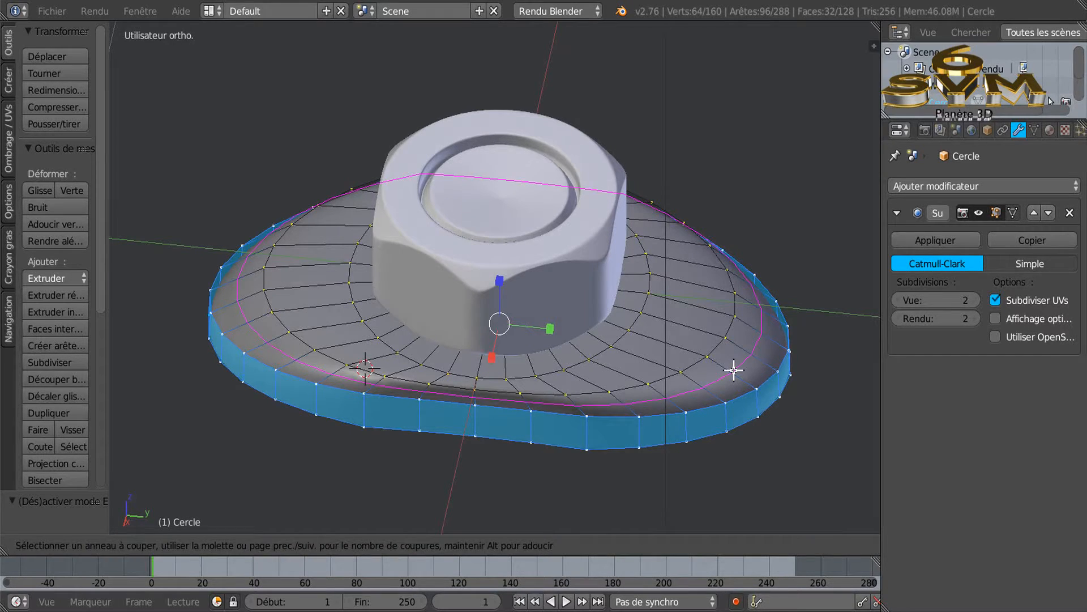
{"action": "left_click", "coordinate": [733, 370]}
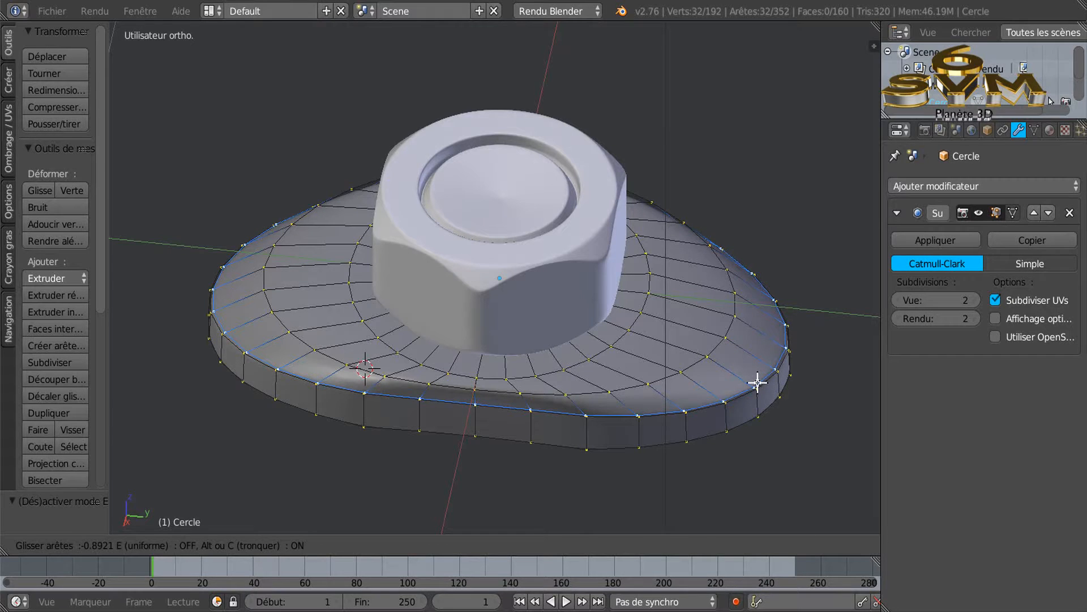
{"action": "left_click", "coordinate": [758, 383]}
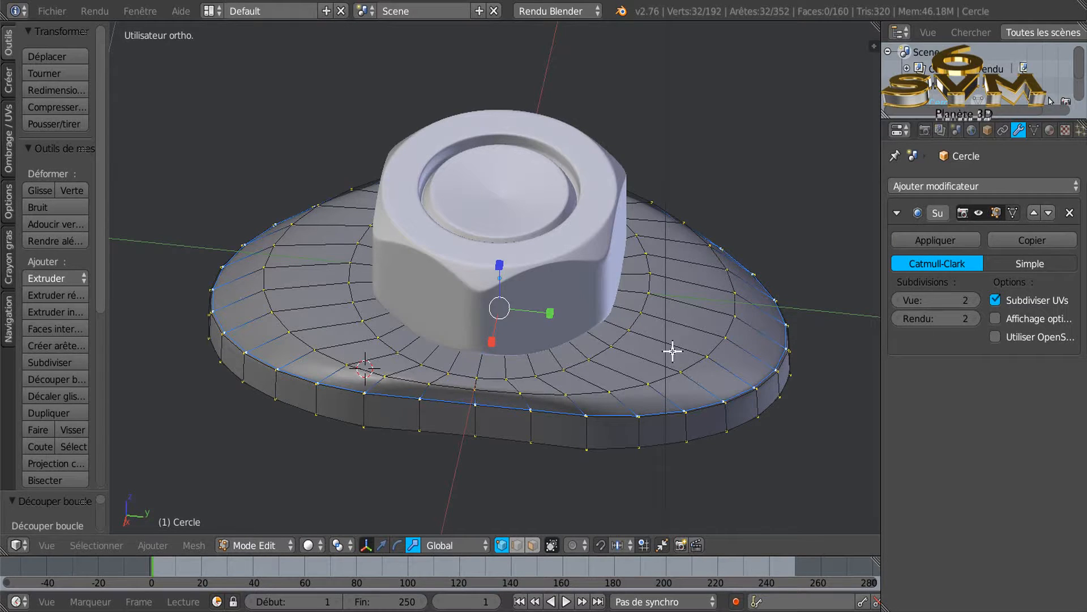
Step: Add a second edge loop on the base plate's top surface, slid inward close to the ring around the nut
{"action": "middle_click_drag", "start_coordinate": [651, 340], "coordinate": [650, 335]}
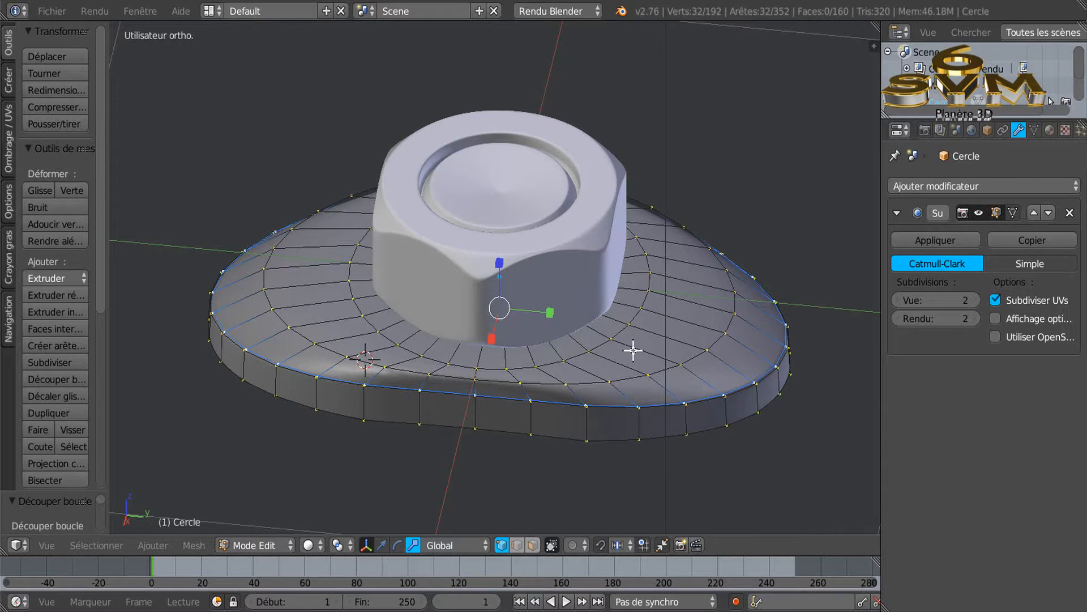
{"action": "key", "text": "ctrl+r"}
{"action": "left_click", "coordinate": [652, 341]}
{"action": "left_click", "coordinate": [636, 335]}
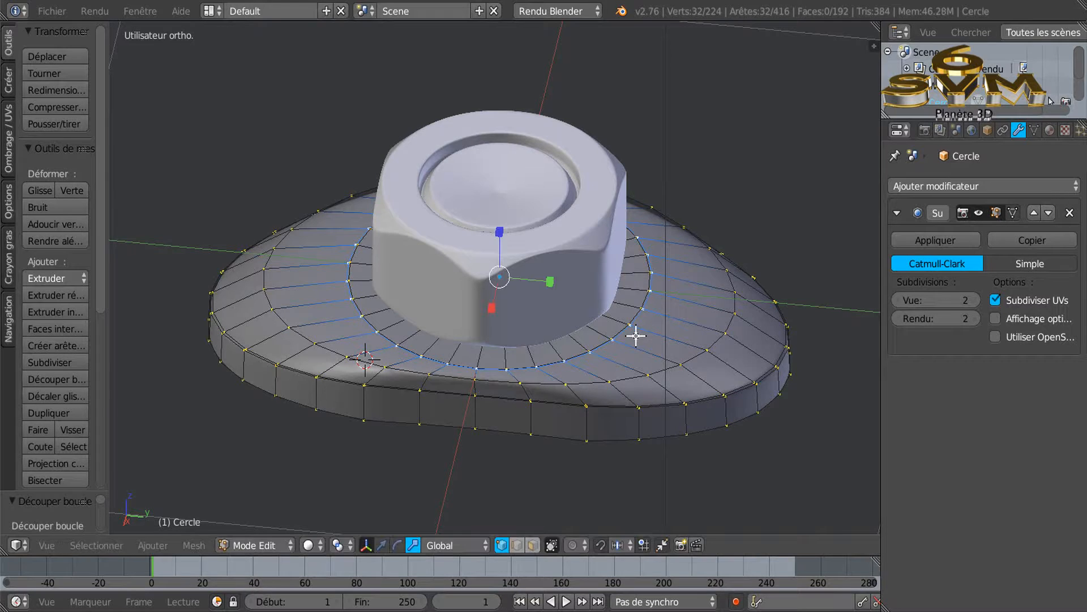
Step: Leave mesh editing and assign the existing chrome material Matériau.001 to the base plate
{"action": "key", "text": "Tab"}
{"action": "middle_click_drag", "start_coordinate": [636, 336], "coordinate": [756, 332]}
{"action": "middle_click_drag", "start_coordinate": [584, 414], "coordinate": [597, 400]}
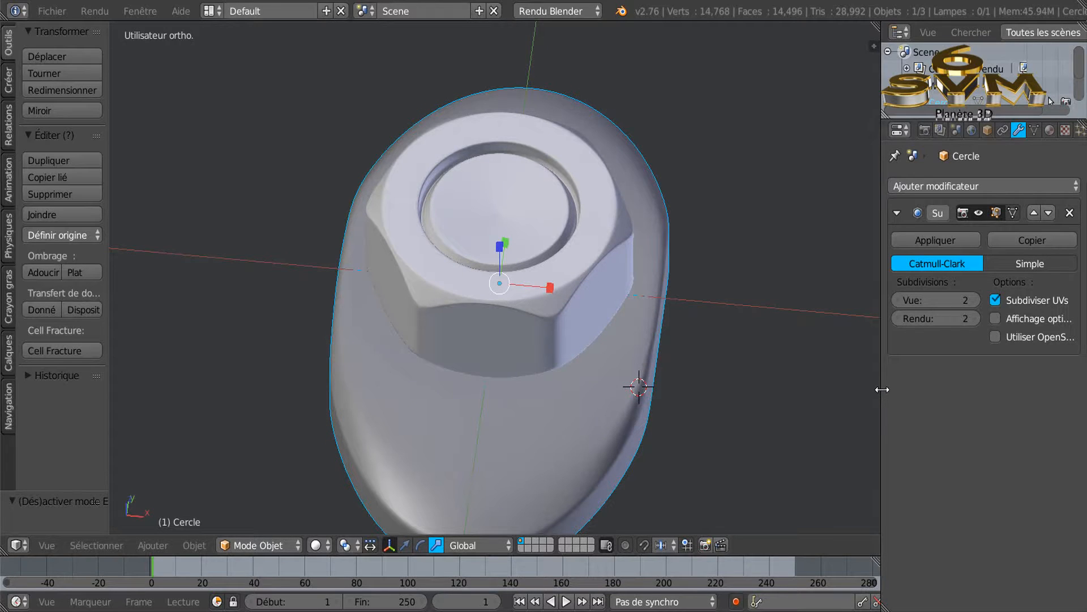
{"action": "left_click_drag", "start_coordinate": [881, 389], "coordinate": [767, 376]}
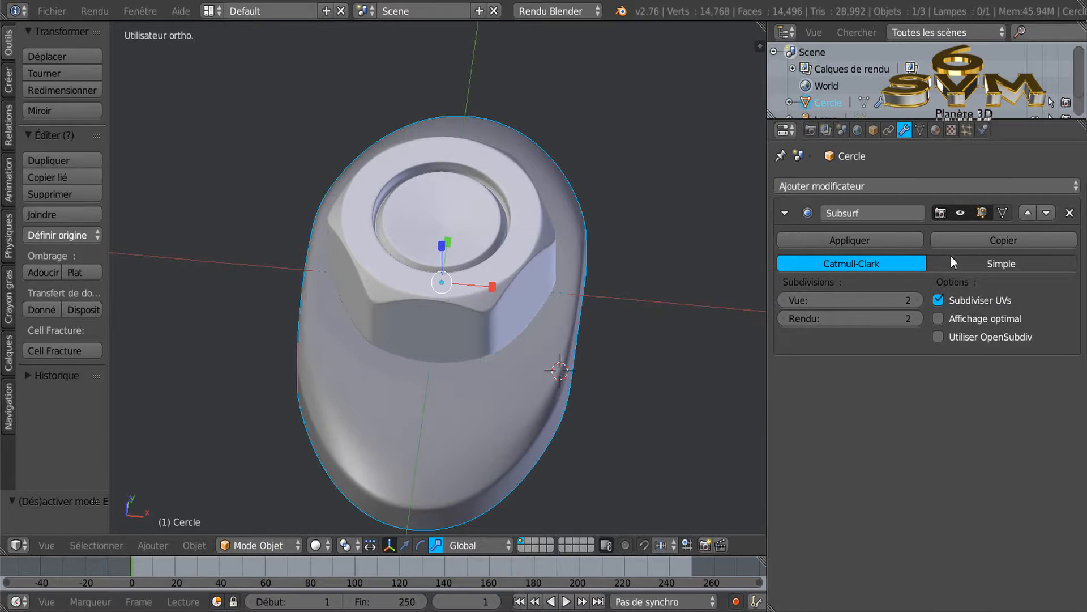
{"action": "left_click", "coordinate": [935, 129]}
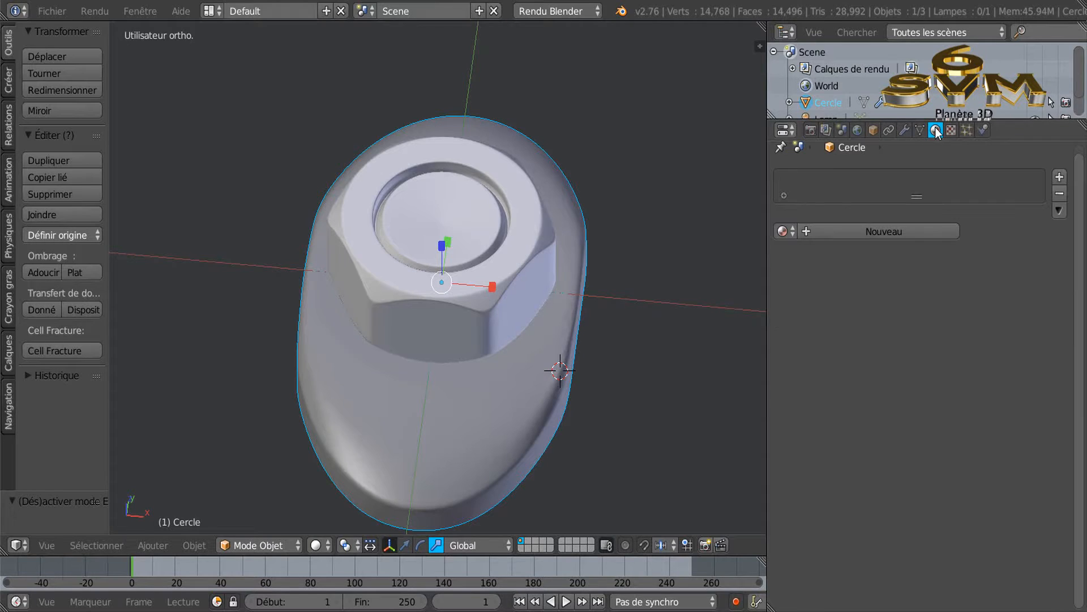
{"action": "left_click", "coordinate": [904, 226]}
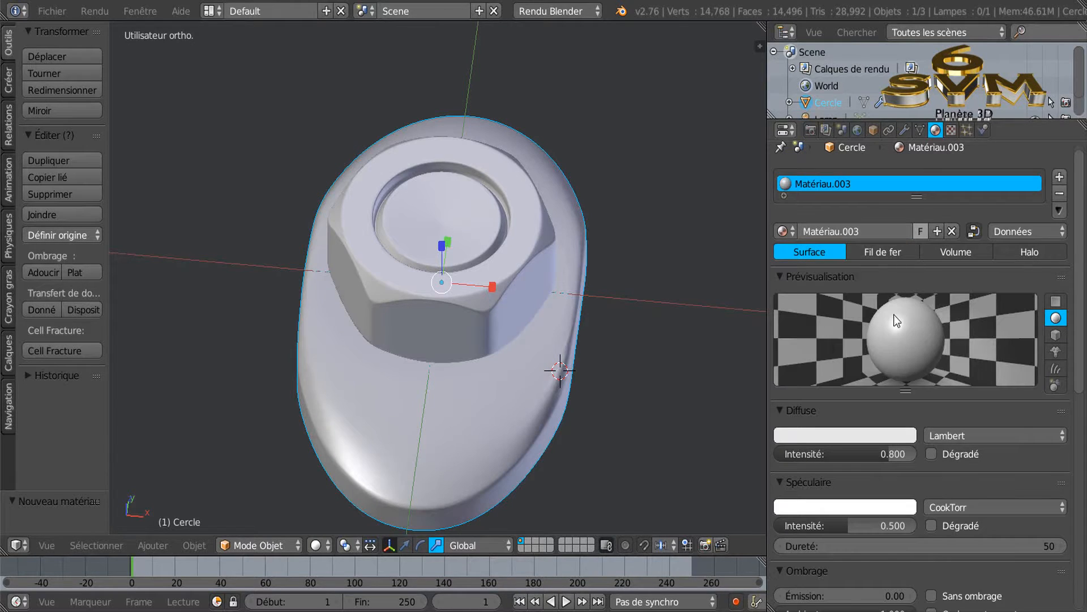
{"action": "left_click", "coordinate": [785, 235]}
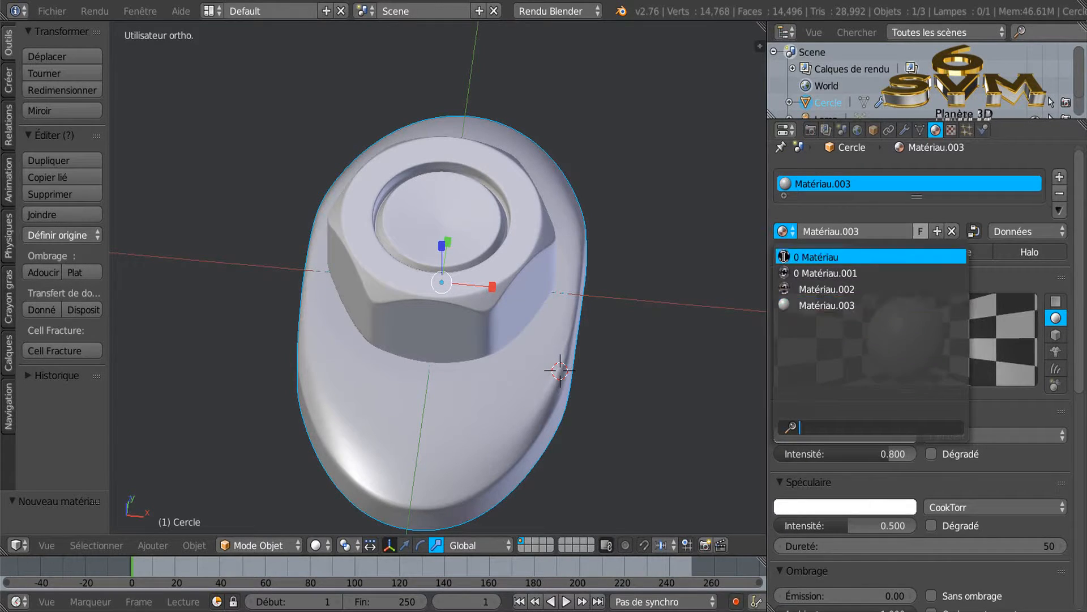
{"action": "left_click", "coordinate": [818, 274]}
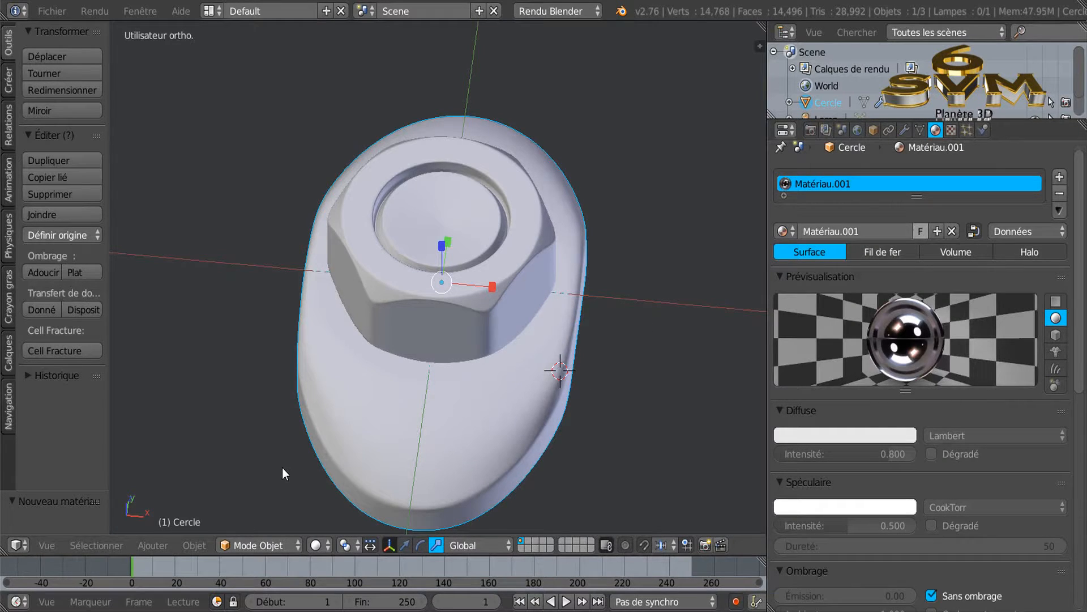
Step: Display the scene in Material viewport shading to inspect the chrome nut and plate
{"action": "left_click", "coordinate": [257, 544]}
{"action": "left_click", "coordinate": [258, 545]}
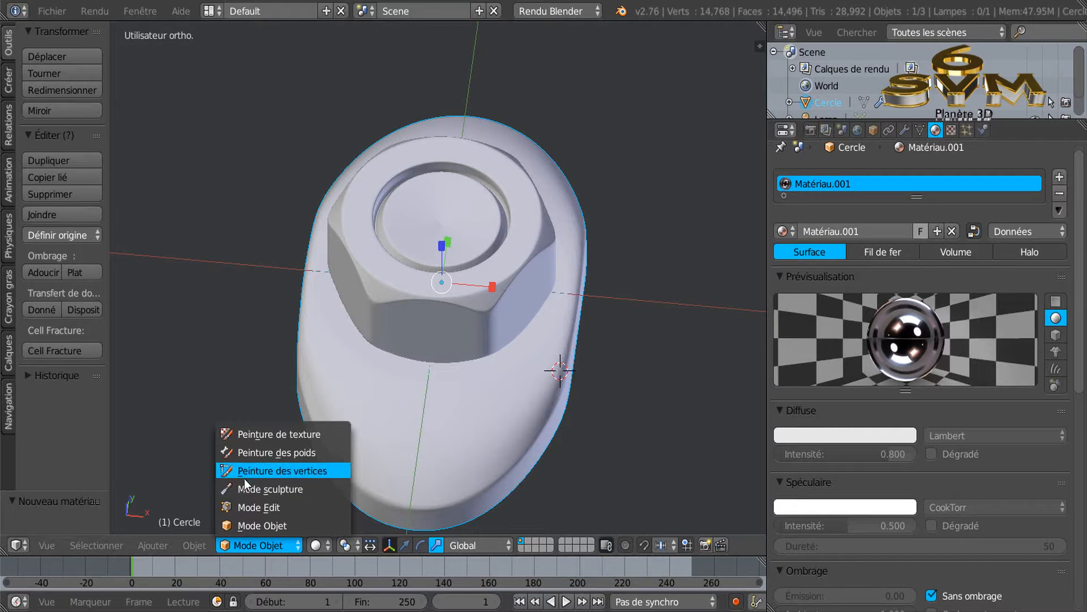
{"action": "left_click", "coordinate": [279, 529]}
{"action": "left_click", "coordinate": [315, 545]}
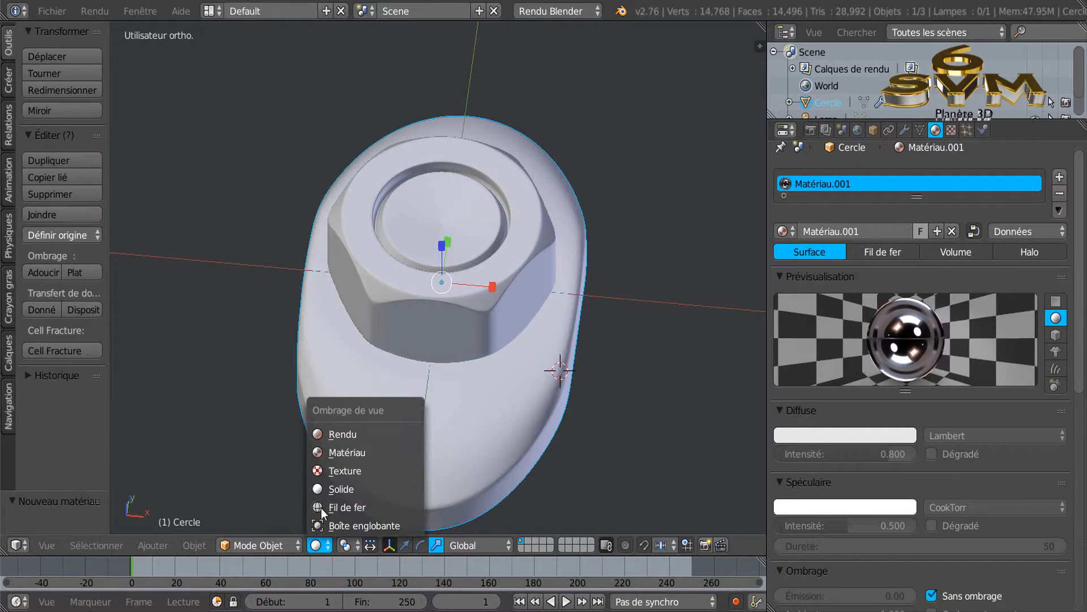
{"action": "left_click", "coordinate": [329, 450]}
{"action": "mouse_move", "coordinate": [471, 410]}
{"action": "middle_mouse_down"}
{"action": "mouse_move", "coordinate": [593, 416]}
{"action": "mouse_move", "coordinate": [459, 314]}
{"action": "mouse_move", "coordinate": [500, 363]}
{"action": "mouse_move", "coordinate": [604, 337]}
{"action": "mouse_move", "coordinate": [542, 356]}
{"action": "mouse_move", "coordinate": [529, 387]}
{"action": "mouse_move", "coordinate": [516, 316]}
{"action": "mouse_move", "coordinate": [495, 294]}
{"action": "mouse_move", "coordinate": [610, 345]}
{"action": "mouse_move", "coordinate": [511, 355]}
{"action": "mouse_move", "coordinate": [549, 429]}
{"action": "mouse_move", "coordinate": [499, 384]}
{"action": "mouse_move", "coordinate": [414, 384]}
{"action": "mouse_move", "coordinate": [472, 386]}
{"action": "mouse_move", "coordinate": [439, 366]}
{"action": "mouse_move", "coordinate": [412, 391]}
{"action": "middle_mouse_up"}
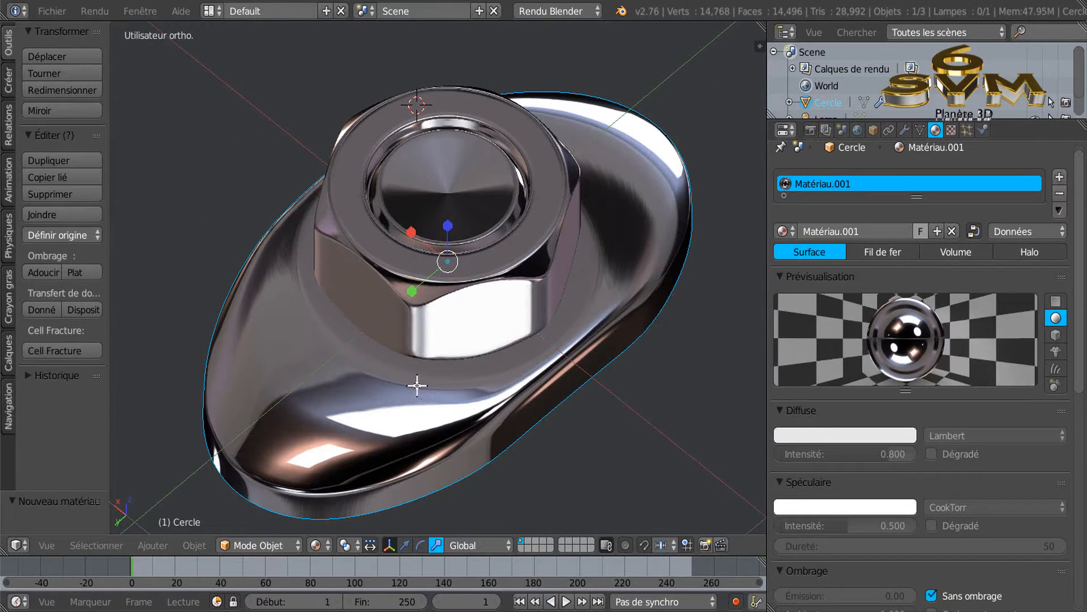
Step: Add an edge loop in the flat ring around the nut, slid outward against the ring's outer edge
{"action": "key", "text": "Tab"}
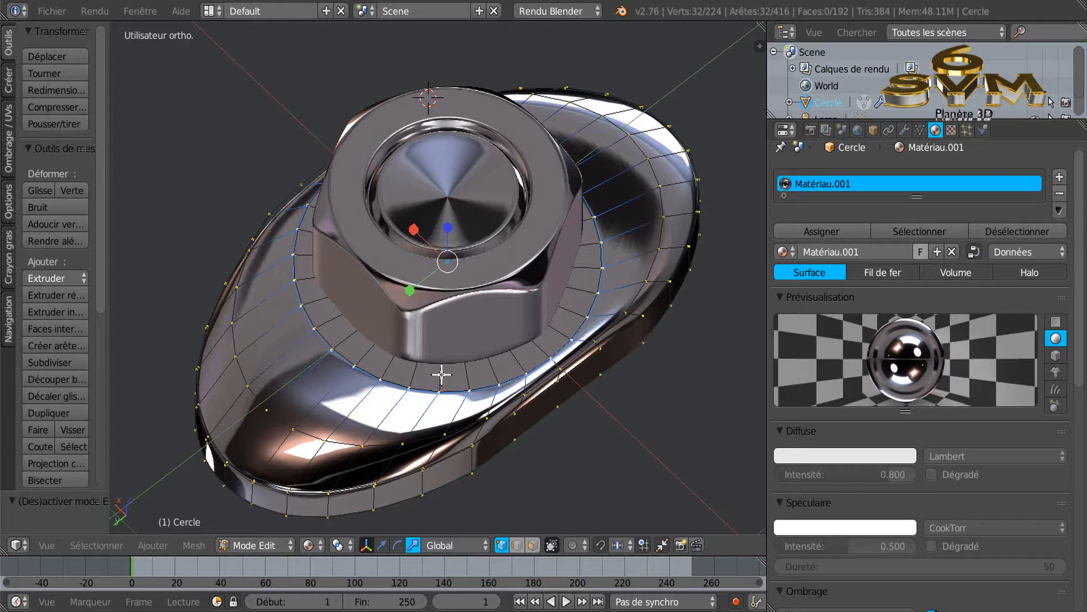
{"action": "key", "text": "ctrl+r"}
{"action": "left_click", "coordinate": [439, 376]}
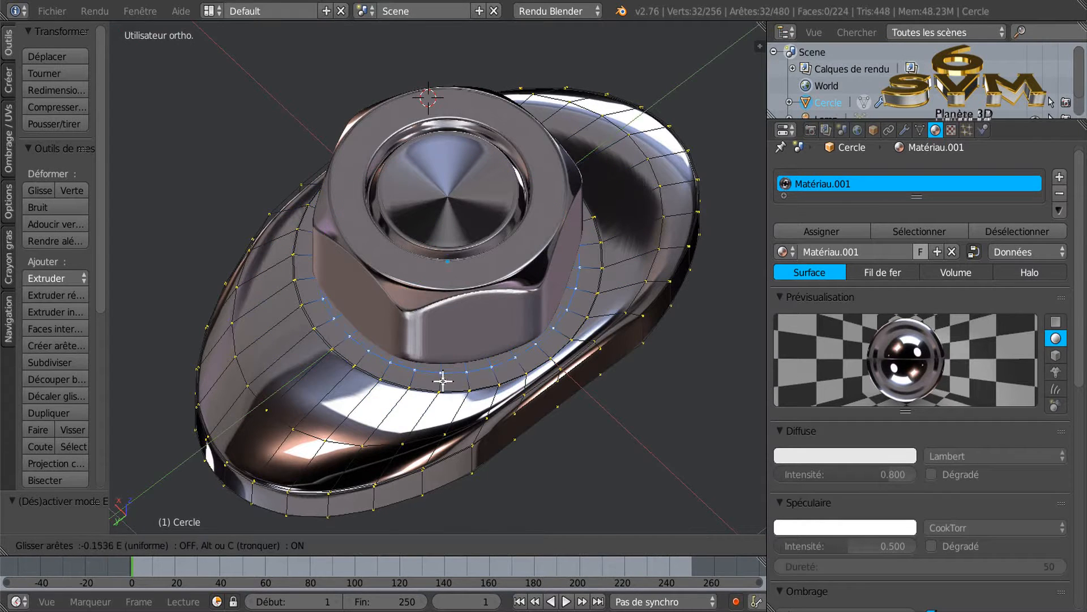
{"action": "left_click", "coordinate": [446, 399]}
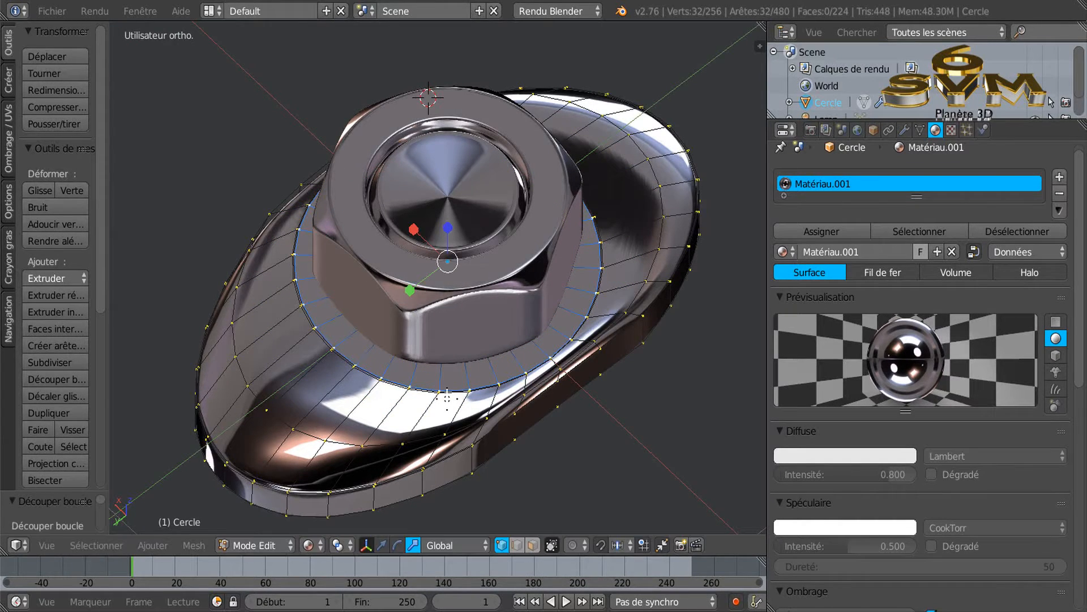
Step: Select the base plate's bottom edge loop and extrude it slightly inward to form a lip on the underside
{"action": "key", "text": "Tab"}
{"action": "middle_click_drag", "start_coordinate": [445, 399], "coordinate": [494, 376]}
{"action": "key", "text": "Tab"}
{"action": "right_click", "coordinate": [506, 349], "text": "alt"}
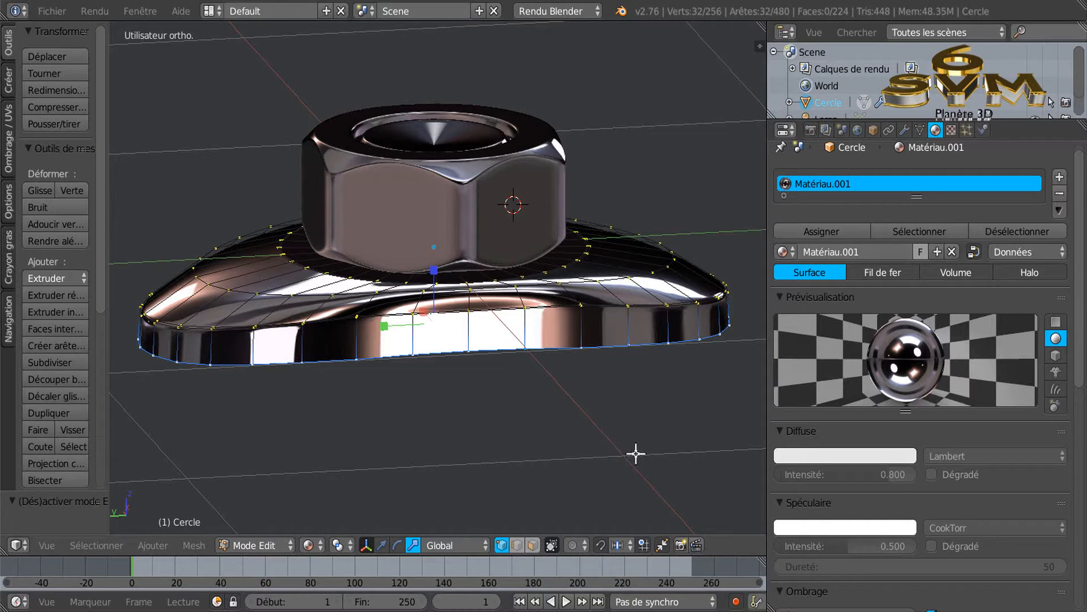
{"action": "key", "text": "e"}
{"action": "left_click", "coordinate": [602, 399]}
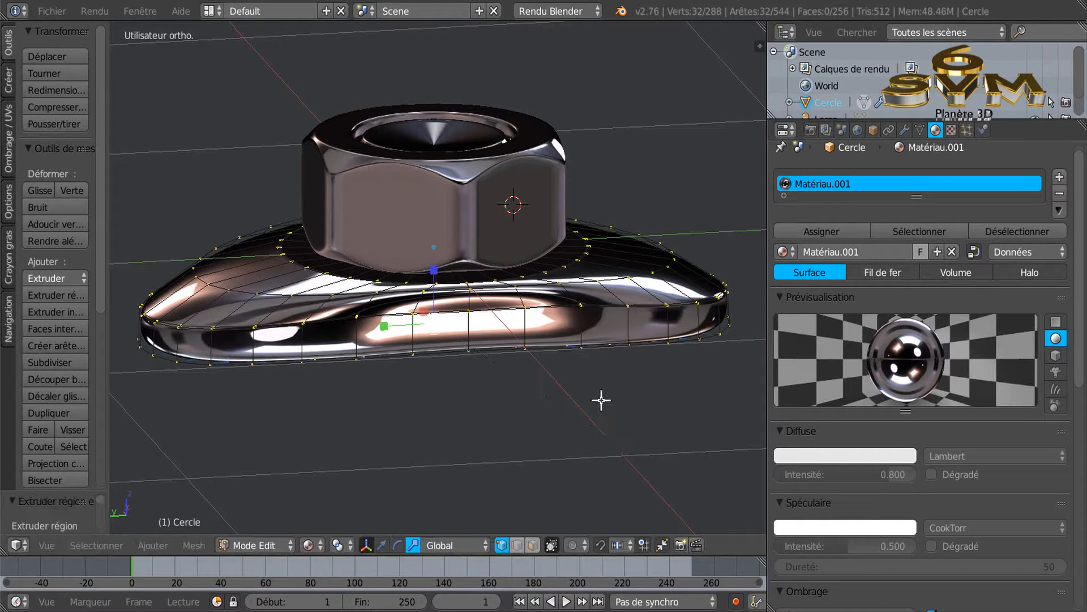
Step: Add an edge loop around the base plate's side wall, slid down close to the bottom edge, and leave mesh editing
{"action": "key", "text": "ctrl+r"}
{"action": "left_click", "coordinate": [577, 326]}
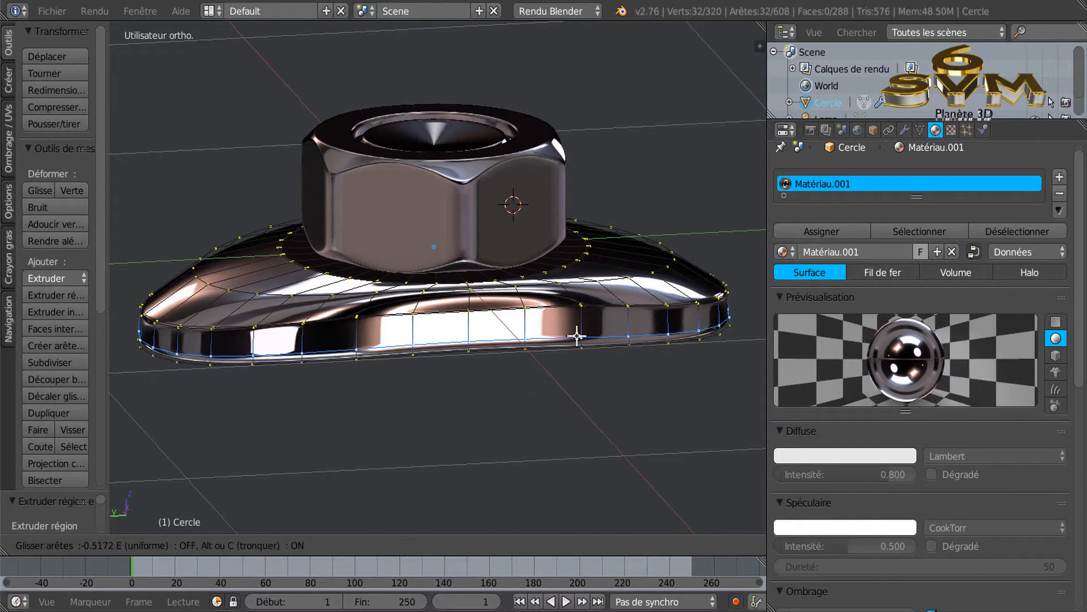
{"action": "left_click", "coordinate": [577, 338]}
{"action": "key", "text": "Tab"}
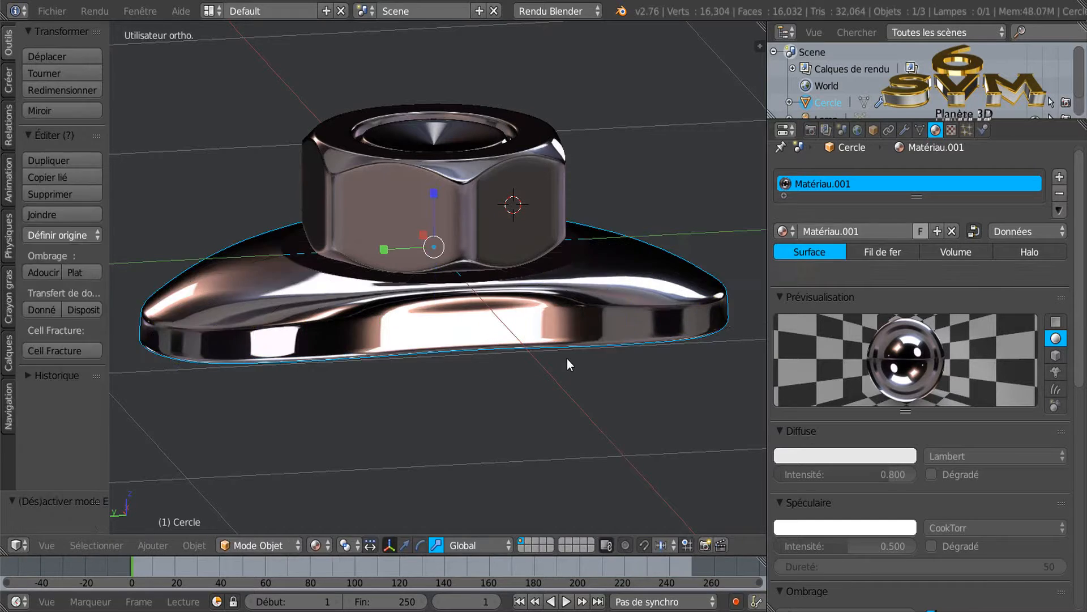
Step: Select the hex nut and scale it slightly along Z to make it taller
{"action": "middle_click_drag", "start_coordinate": [566, 382], "coordinate": [708, 375]}
{"action": "left_click_drag", "start_coordinate": [766, 276], "coordinate": [848, 294]}
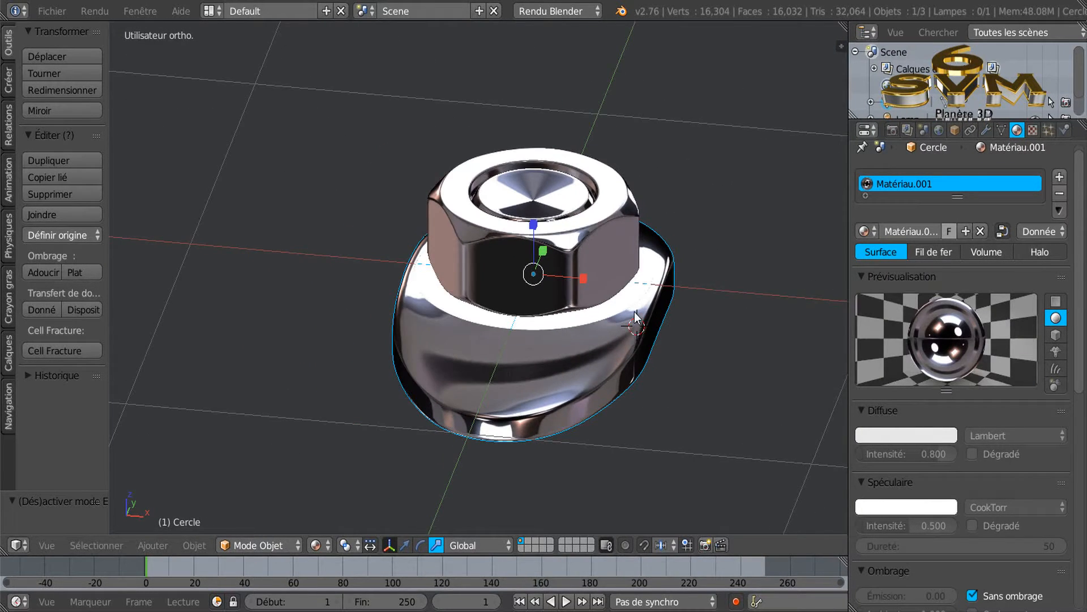
{"action": "middle_click_drag", "start_coordinate": [635, 317], "coordinate": [581, 254]}
{"action": "right_click", "coordinate": [572, 247]}
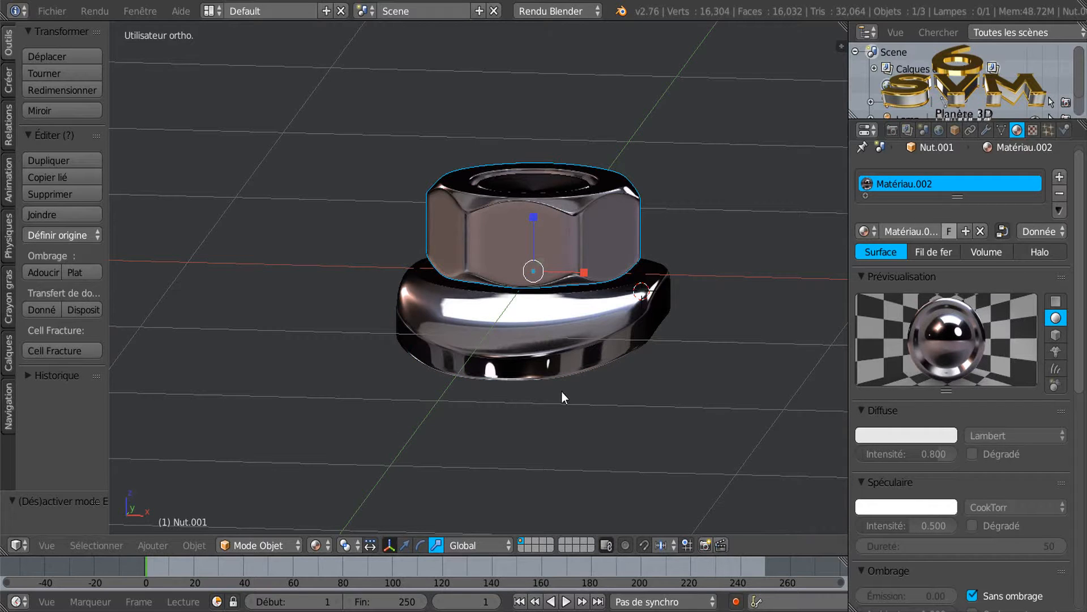
{"action": "middle_click_drag", "start_coordinate": [602, 391], "coordinate": [513, 355]}
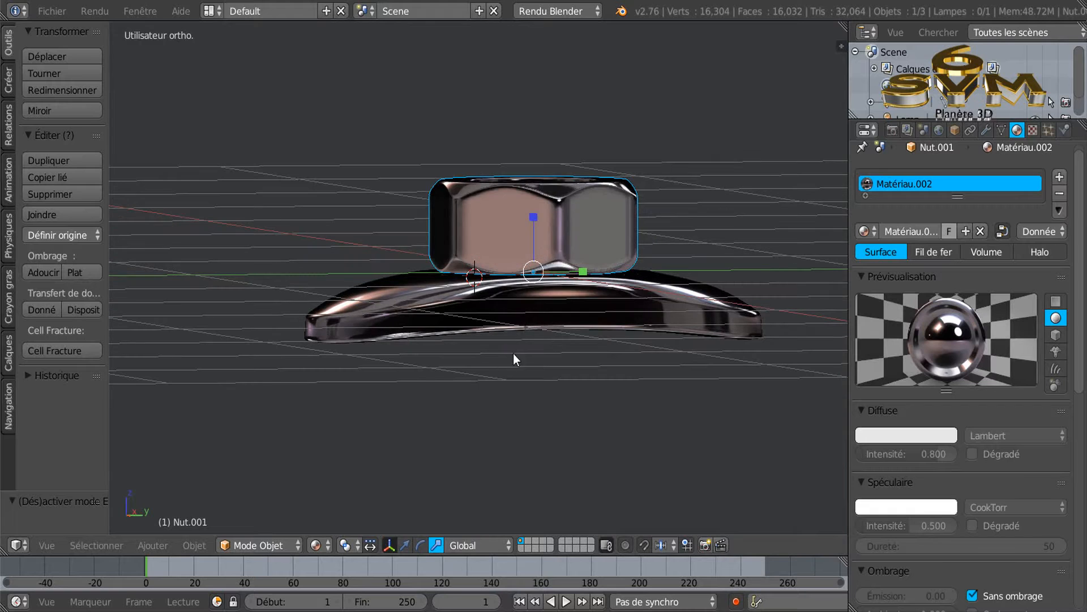
{"action": "left_click_drag", "start_coordinate": [532, 213], "coordinate": [536, 193]}
Step: Add the base plate to the selection with the hex nut and join them into one object
{"action": "middle_click_drag", "start_coordinate": [498, 236], "coordinate": [498, 306]}
{"action": "right_click", "coordinate": [512, 312], "text": "shift"}
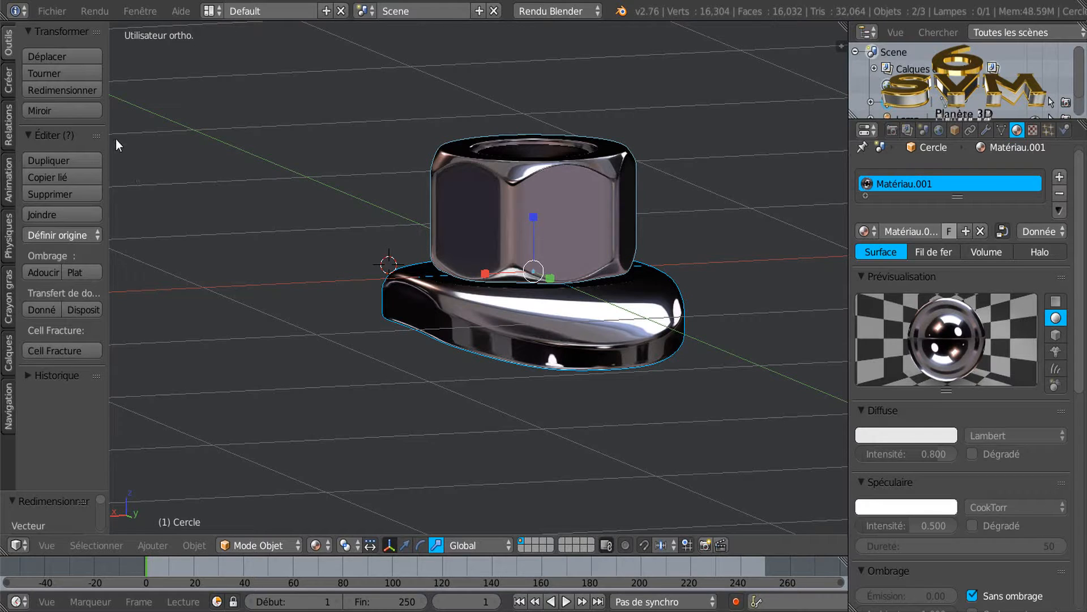
{"action": "left_click_drag", "start_coordinate": [144, 143], "coordinate": [150, 143]}
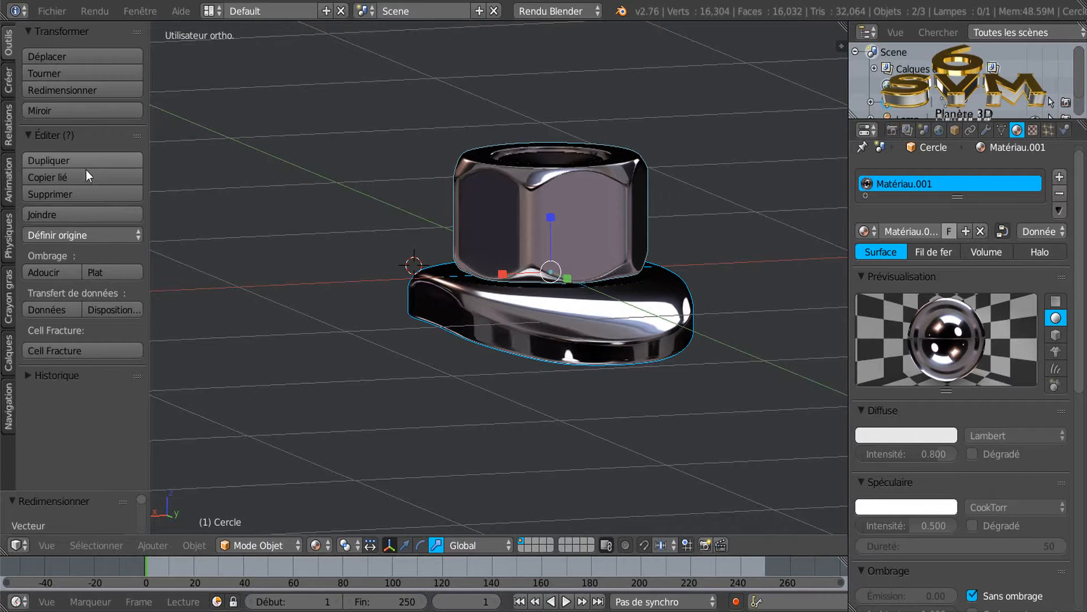
{"action": "left_click", "coordinate": [53, 213]}
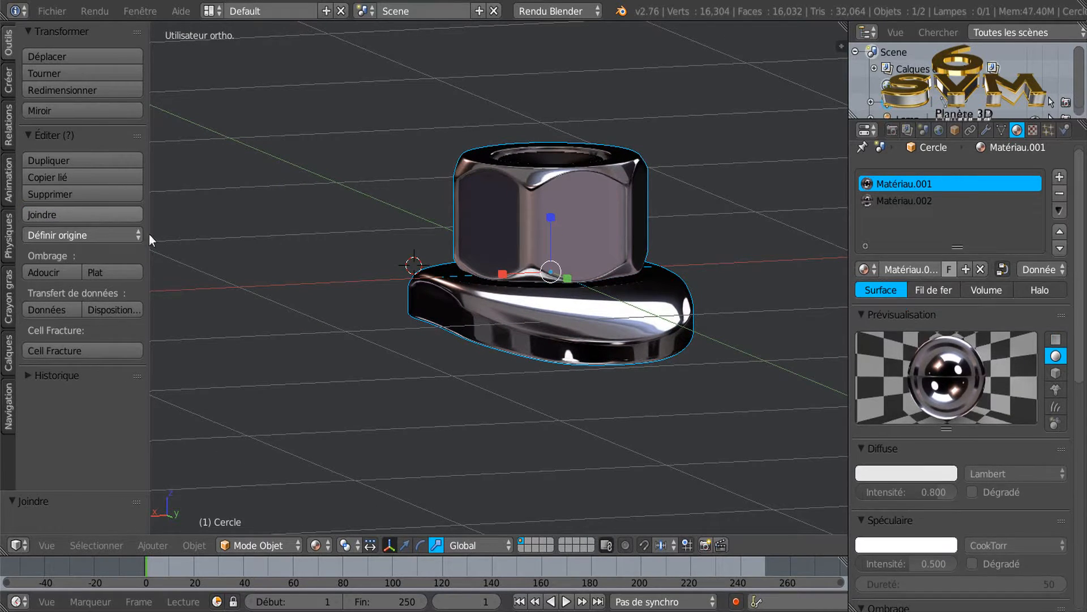
Step: Set the joined object's origin to its geometry
{"action": "left_click", "coordinate": [73, 233]}
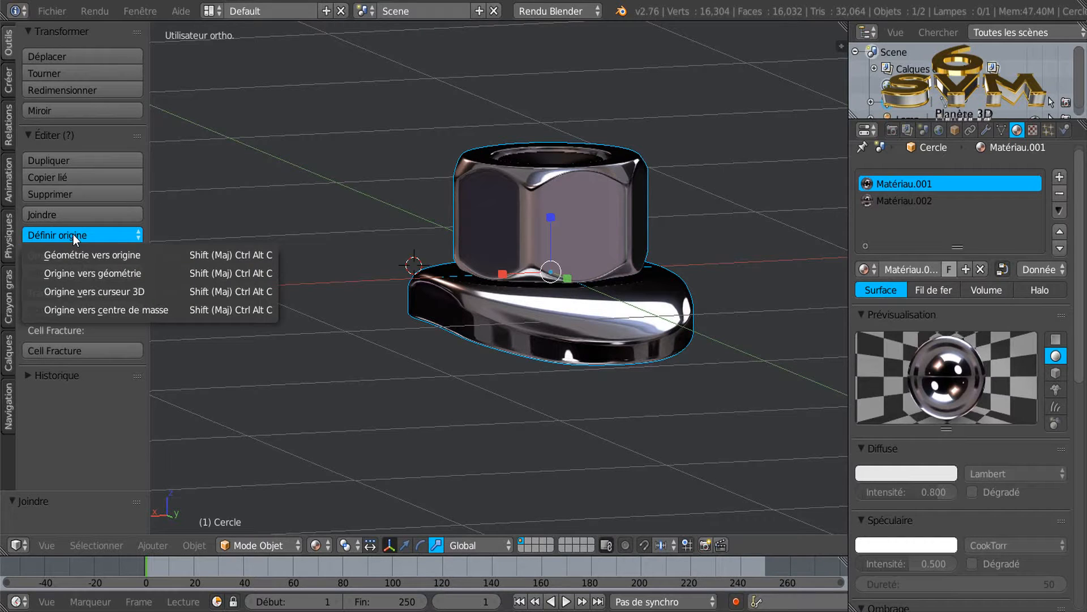
{"action": "left_click", "coordinate": [74, 270]}
{"action": "middle_click_drag", "start_coordinate": [505, 258], "coordinate": [543, 327]}
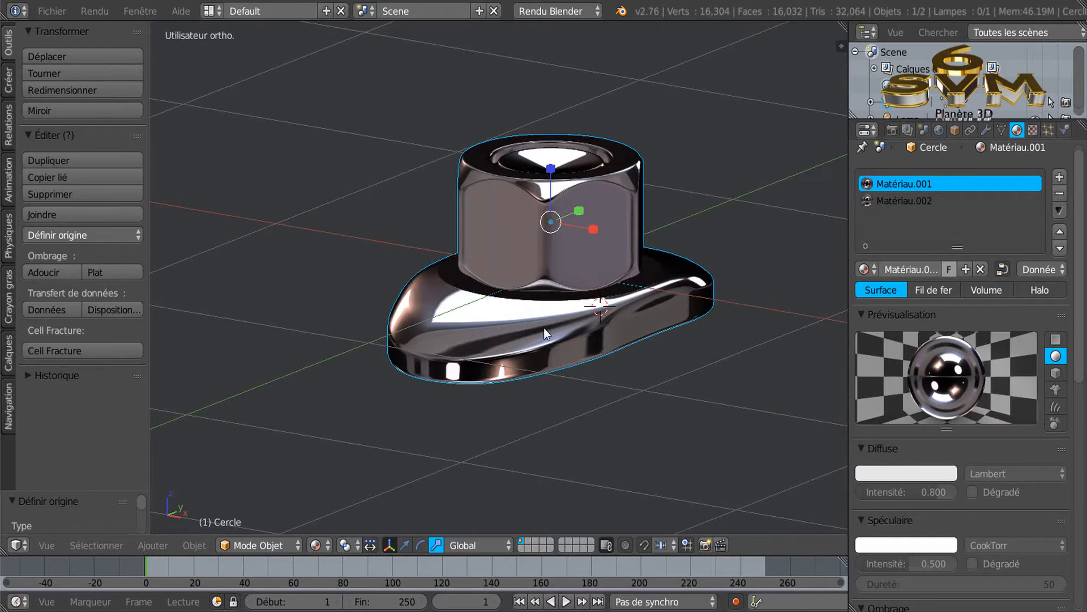
{"action": "left_click", "coordinate": [51, 234]}
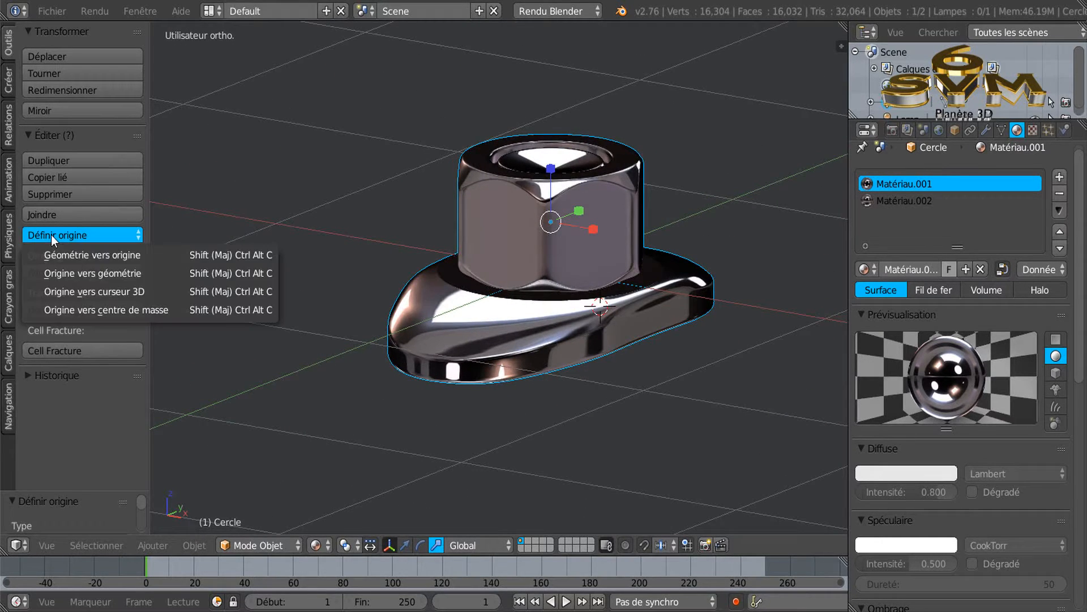
{"action": "left_click", "coordinate": [62, 273]}
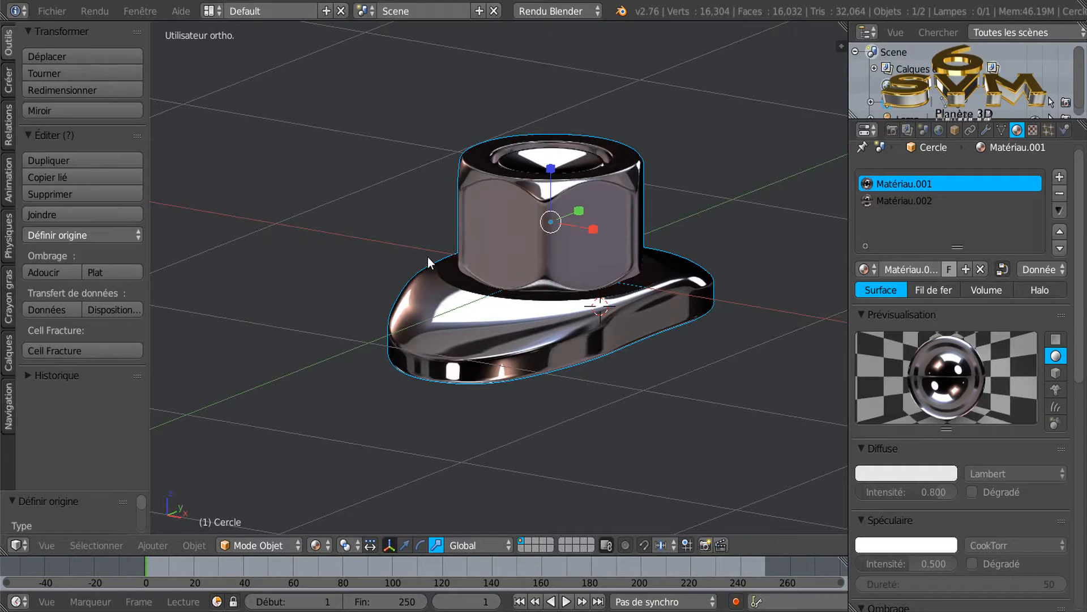
Step: Examine the joined nut and base plate from above, from the side and from oblique angles in an enlarged view
{"action": "scroll", "coordinate": [549, 277], "scroll_direction": "down", "scroll_amount": 1}
{"action": "middle_click_drag", "start_coordinate": [549, 277], "coordinate": [718, 113]}
{"action": "middle_click_drag", "start_coordinate": [672, 206], "coordinate": [507, 299]}
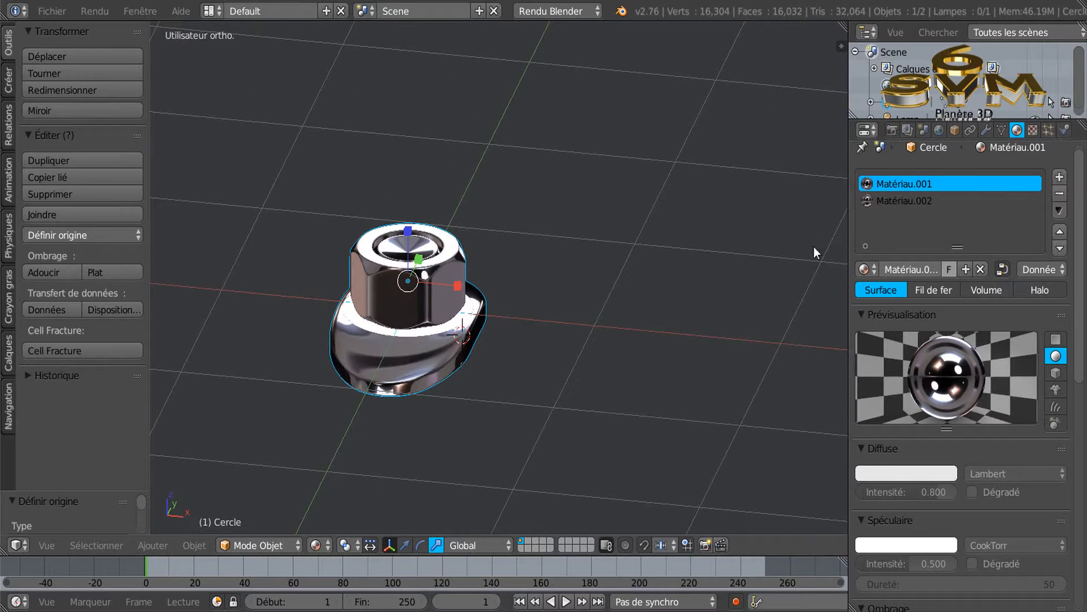
{"action": "left_click_drag", "start_coordinate": [856, 235], "coordinate": [997, 235]}
{"action": "middle_click_drag", "start_coordinate": [847, 277], "coordinate": [579, 355]}
{"action": "scroll", "coordinate": [519, 327], "scroll_direction": "down", "scroll_amount": 4}
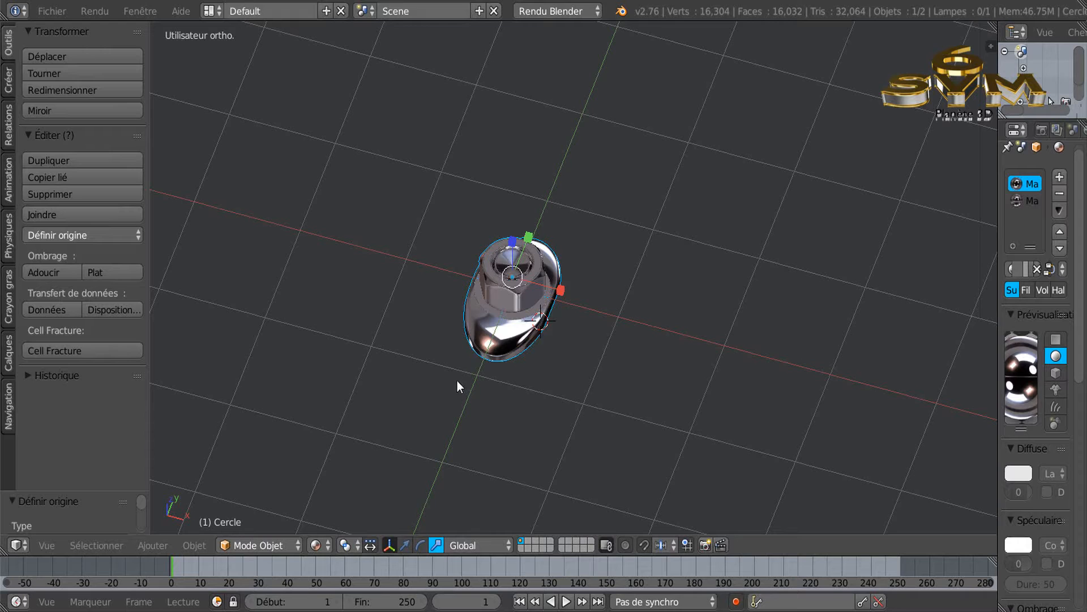
{"action": "middle_click_drag", "start_coordinate": [507, 383], "coordinate": [514, 348]}
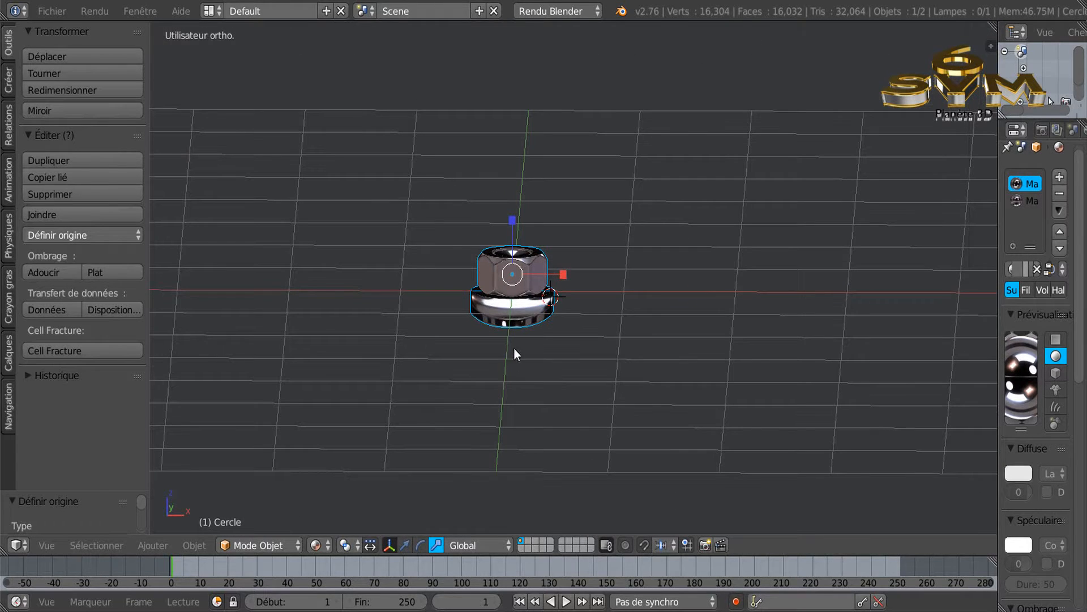
{"action": "middle_click_drag", "start_coordinate": [512, 307], "coordinate": [512, 230]}
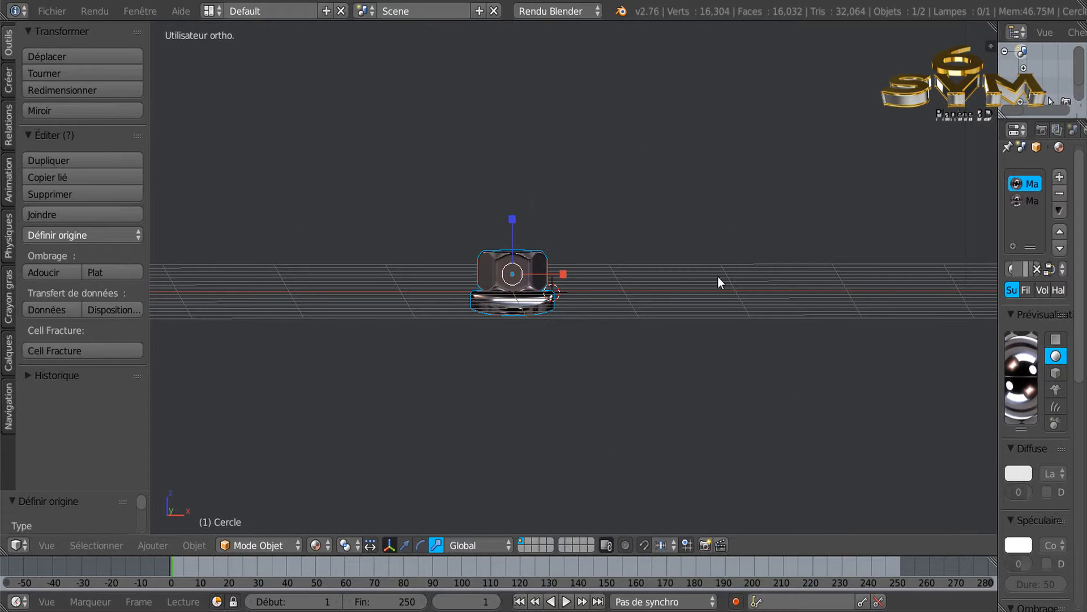
{"action": "middle_click_drag", "start_coordinate": [706, 299], "coordinate": [643, 296]}
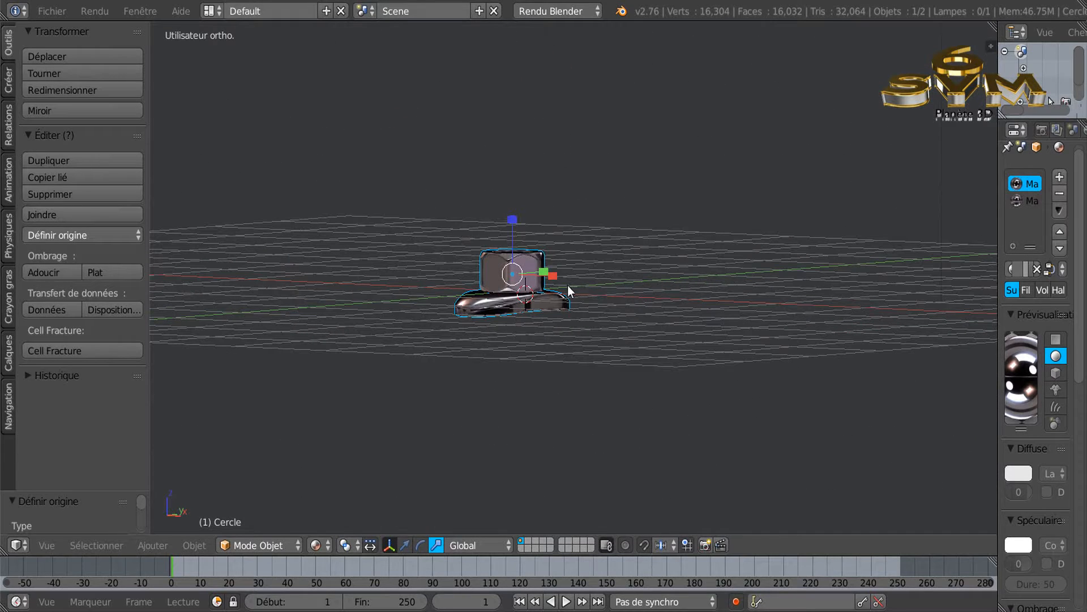
{"action": "middle_click_drag", "start_coordinate": [648, 286], "coordinate": [620, 368]}
{"action": "middle_click_drag", "start_coordinate": [506, 316], "coordinate": [513, 358]}
{"action": "middle_click_drag", "start_coordinate": [625, 344], "coordinate": [681, 267]}
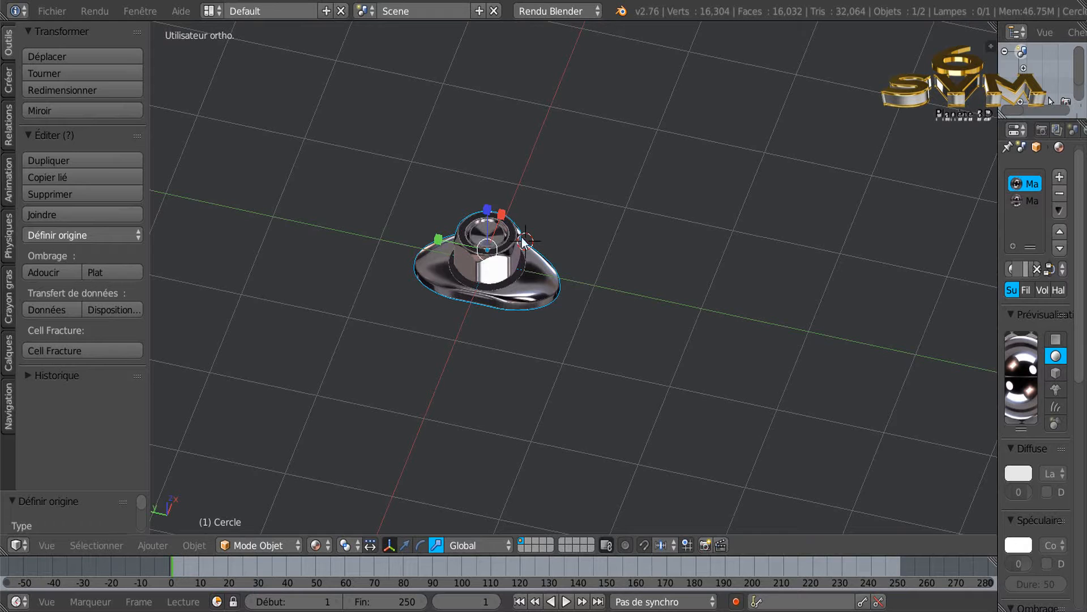
{"action": "mouse_move", "coordinate": [507, 242]}
{"action": "middle_mouse_down"}
{"action": "mouse_move", "coordinate": [586, 258]}
{"action": "mouse_move", "coordinate": [485, 240]}
{"action": "middle_mouse_up"}
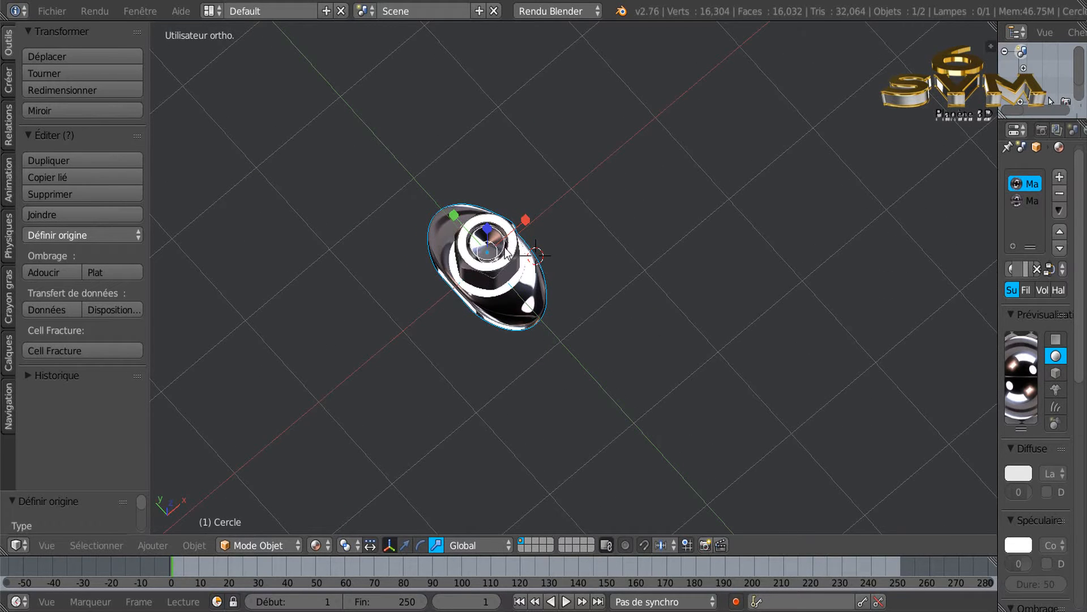
{"action": "middle_click_drag", "start_coordinate": [688, 318], "coordinate": [587, 269]}
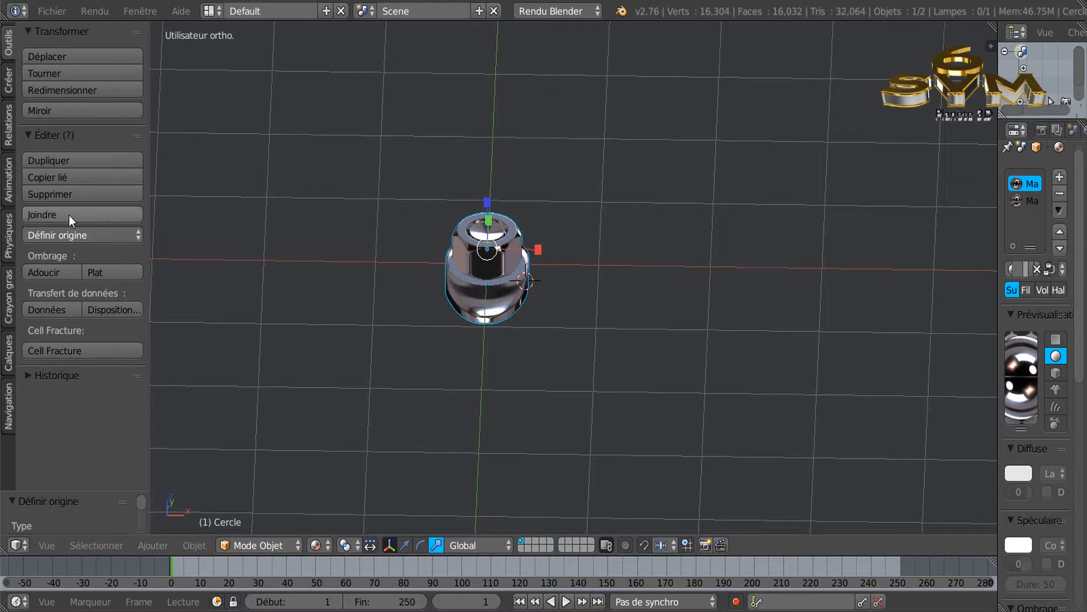
{"action": "middle_click_drag", "start_coordinate": [648, 381], "coordinate": [712, 380]}
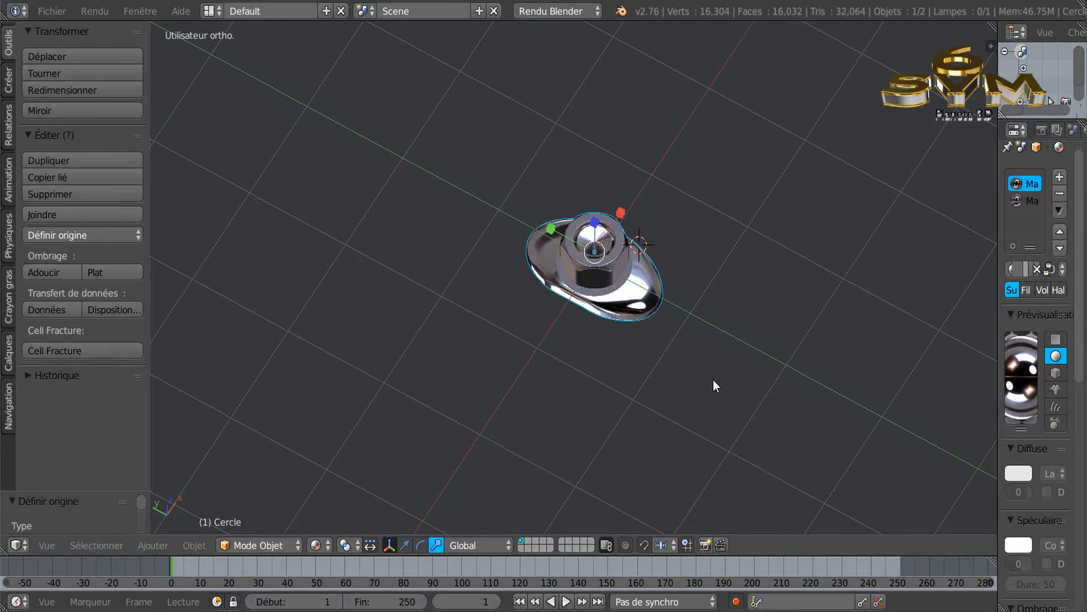
Step: Switch to the other Blender window containing the wheel rim and play its animation
{"action": "mouse_move", "coordinate": [650, 611]}
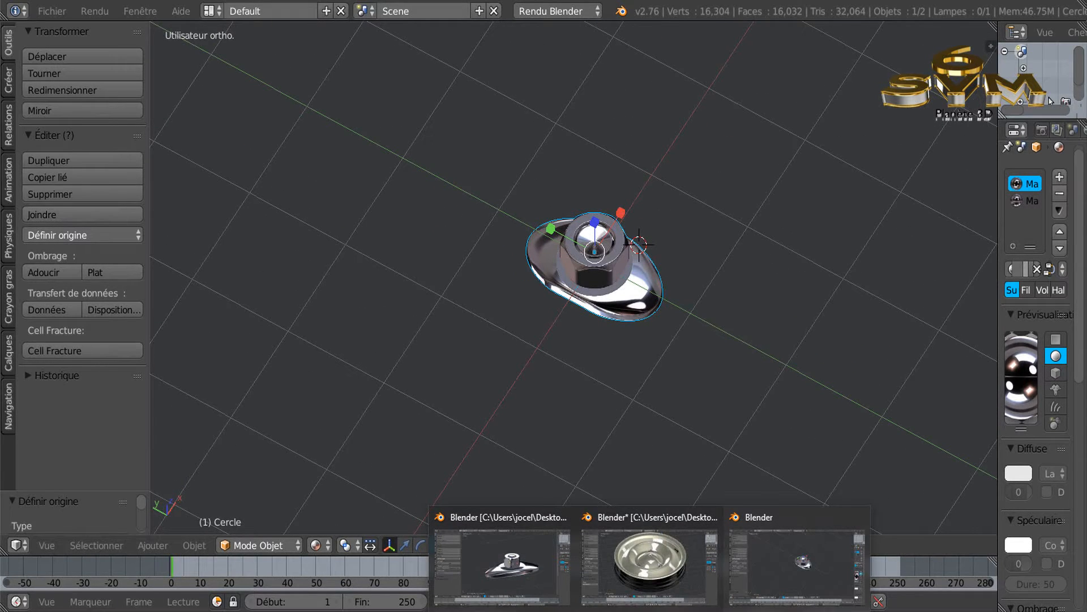
{"action": "left_click", "coordinate": [639, 572]}
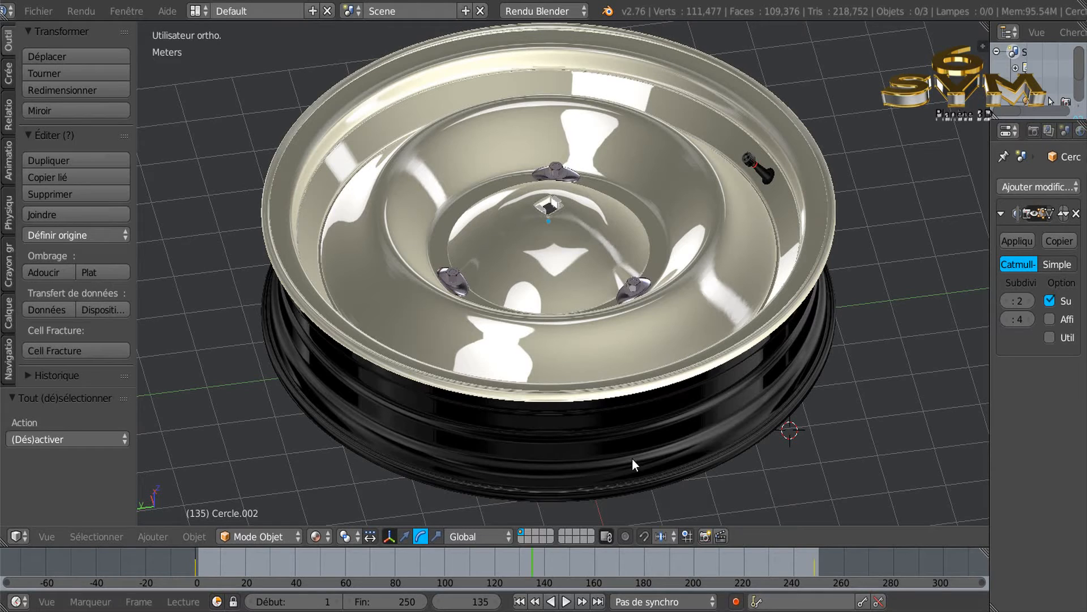
{"action": "left_click", "coordinate": [567, 601]}
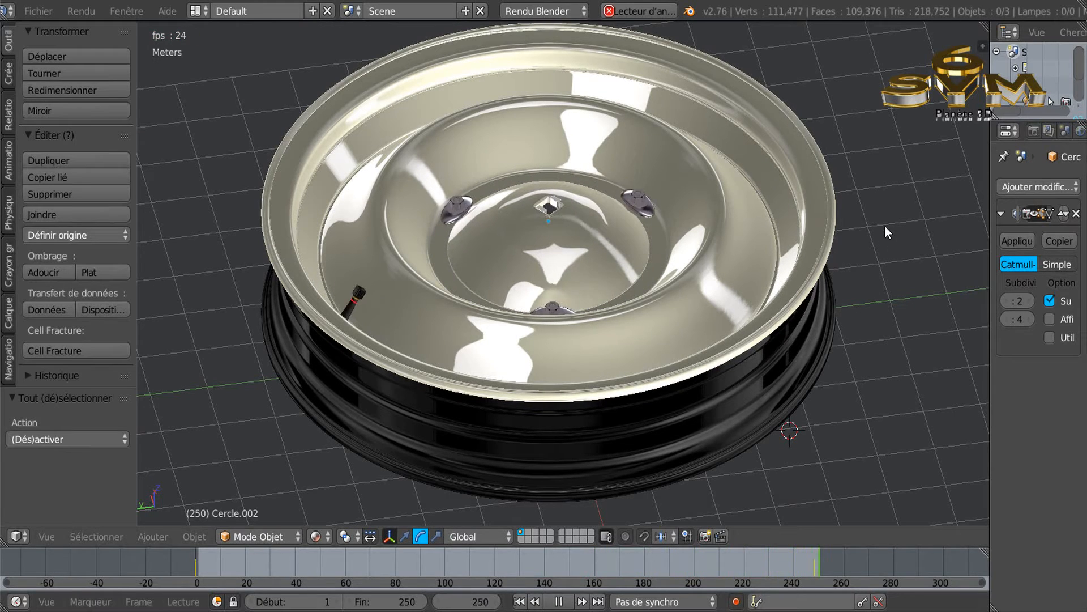
Step: Examine the spinning wheel rim with its mounted nuts and valve from several angles during playback
{"action": "middle_click_drag", "start_coordinate": [893, 243], "coordinate": [845, 295]}
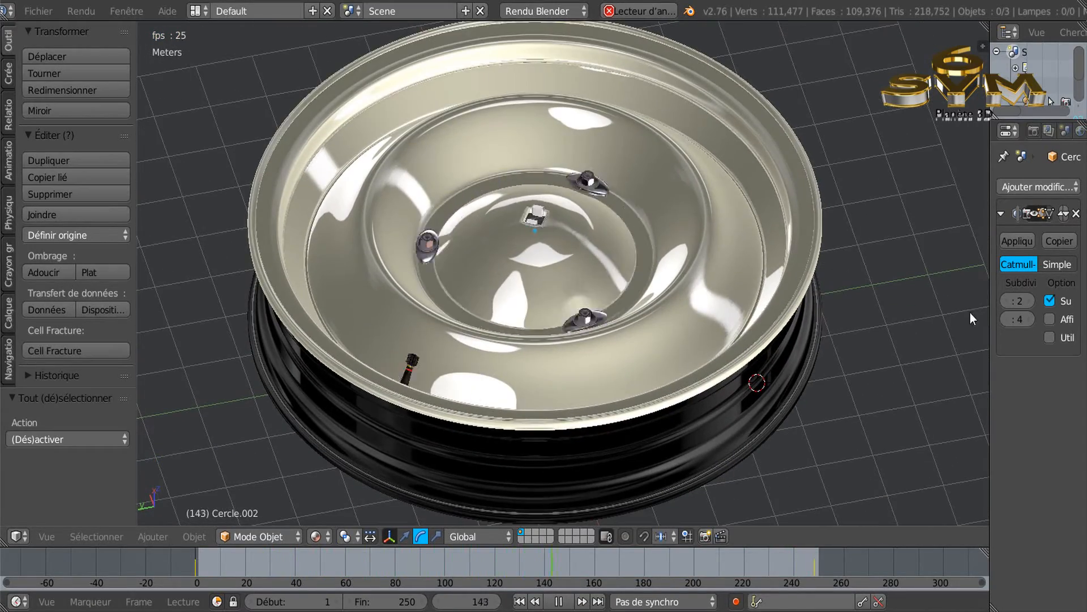
{"action": "left_click_drag", "start_coordinate": [991, 448], "coordinate": [1014, 448]}
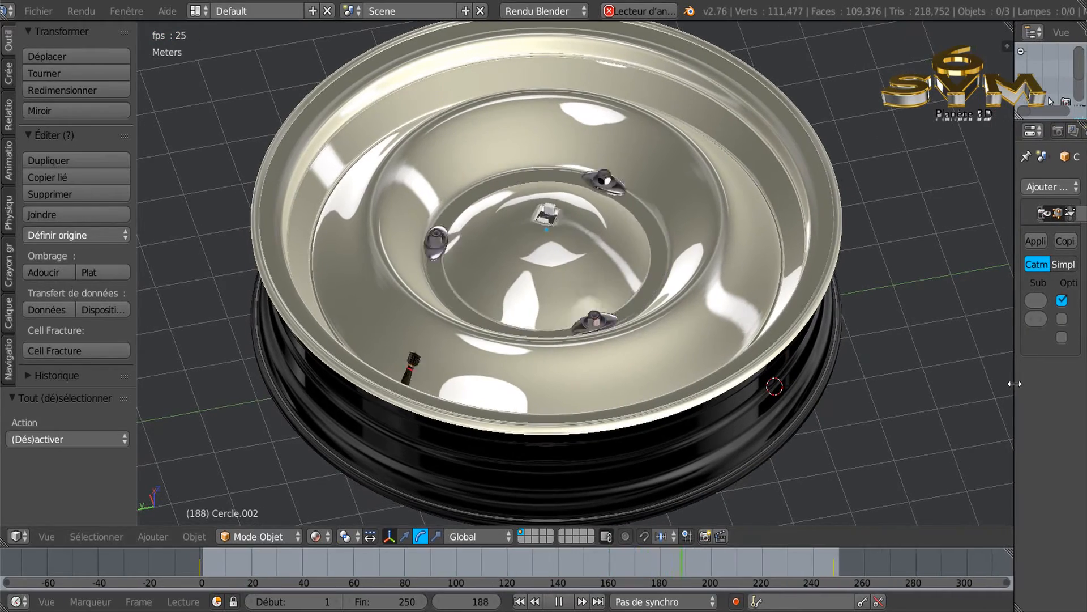
{"action": "middle_click_drag", "start_coordinate": [882, 360], "coordinate": [872, 384]}
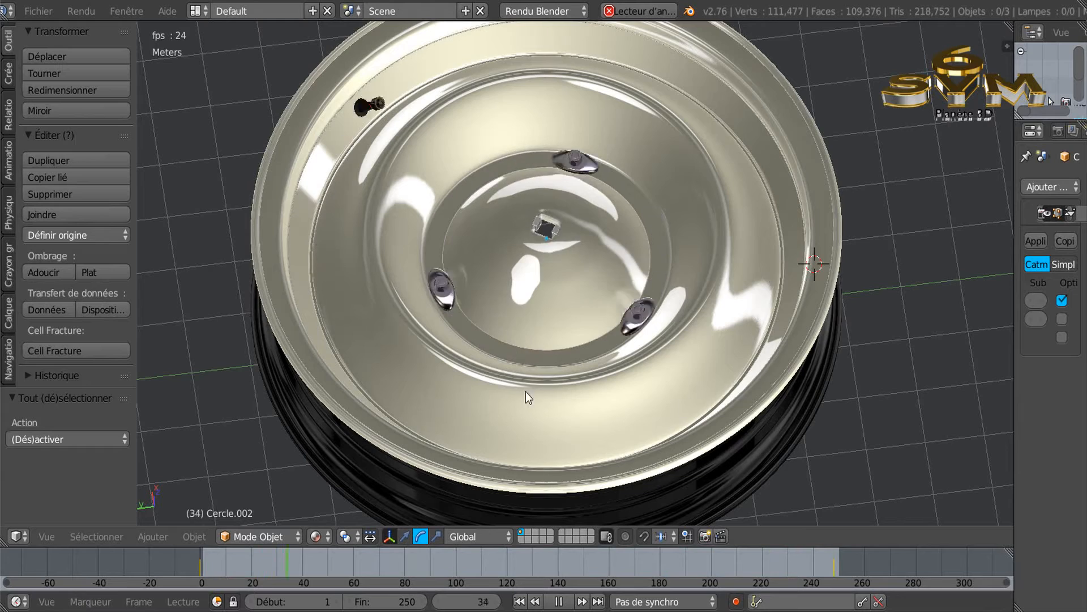
{"action": "middle_click_drag", "start_coordinate": [937, 471], "coordinate": [917, 424]}
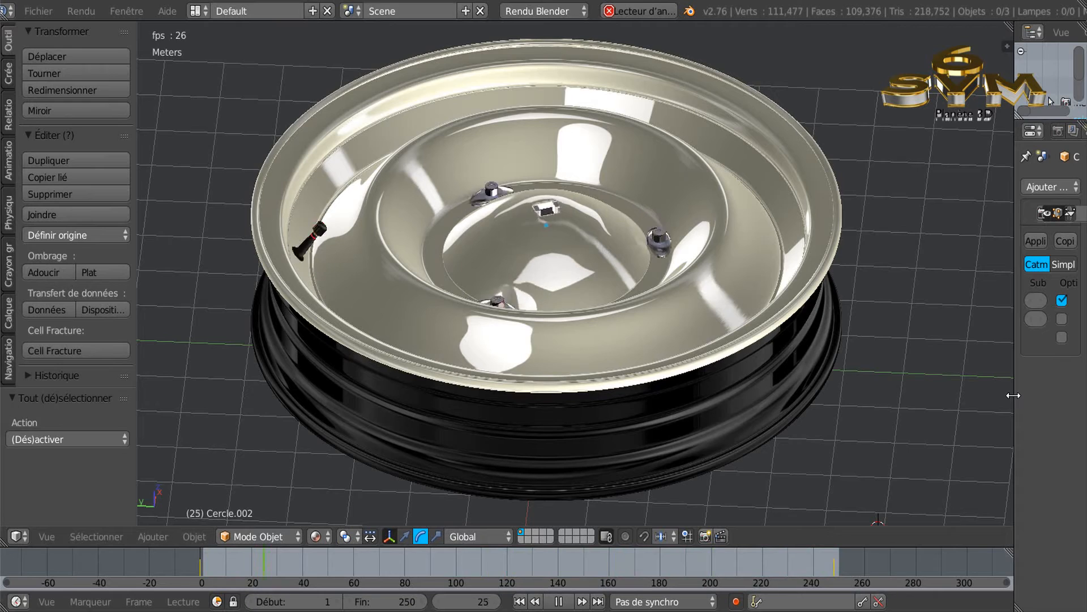
{"action": "left_click_drag", "start_coordinate": [1013, 395], "coordinate": [965, 399]}
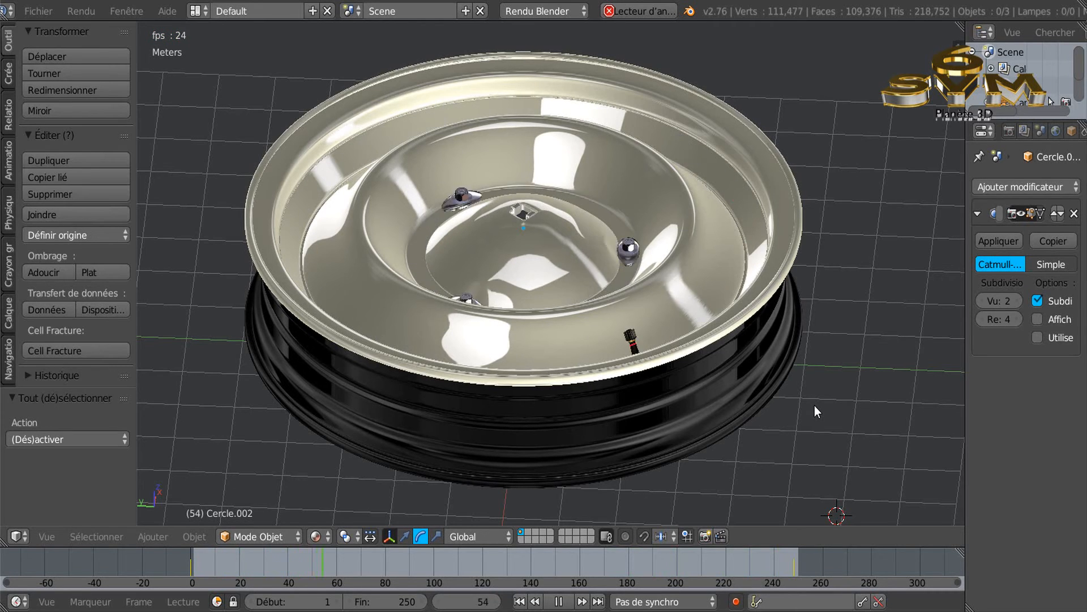
{"action": "left_click_drag", "start_coordinate": [966, 390], "coordinate": [979, 390]}
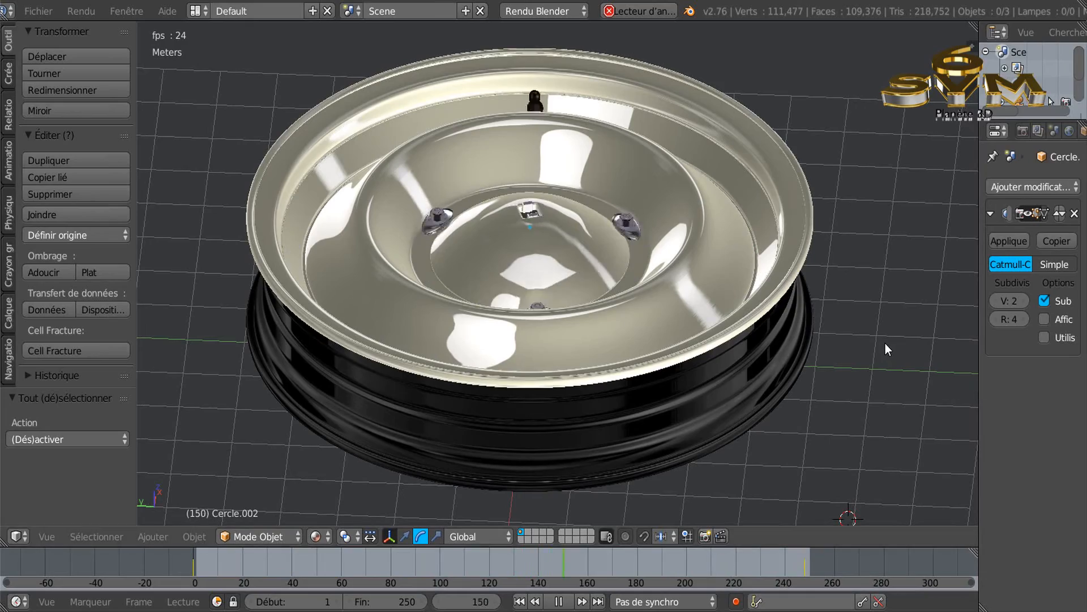
{"action": "middle_click_drag", "start_coordinate": [906, 318], "coordinate": [851, 330]}
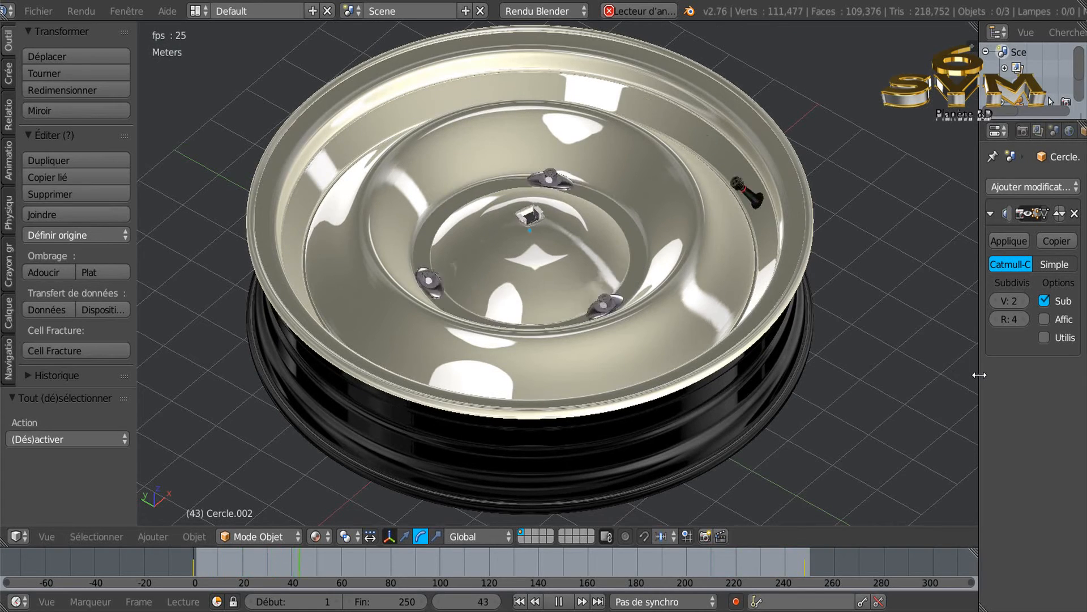
{"action": "left_click_drag", "start_coordinate": [978, 371], "coordinate": [957, 376]}
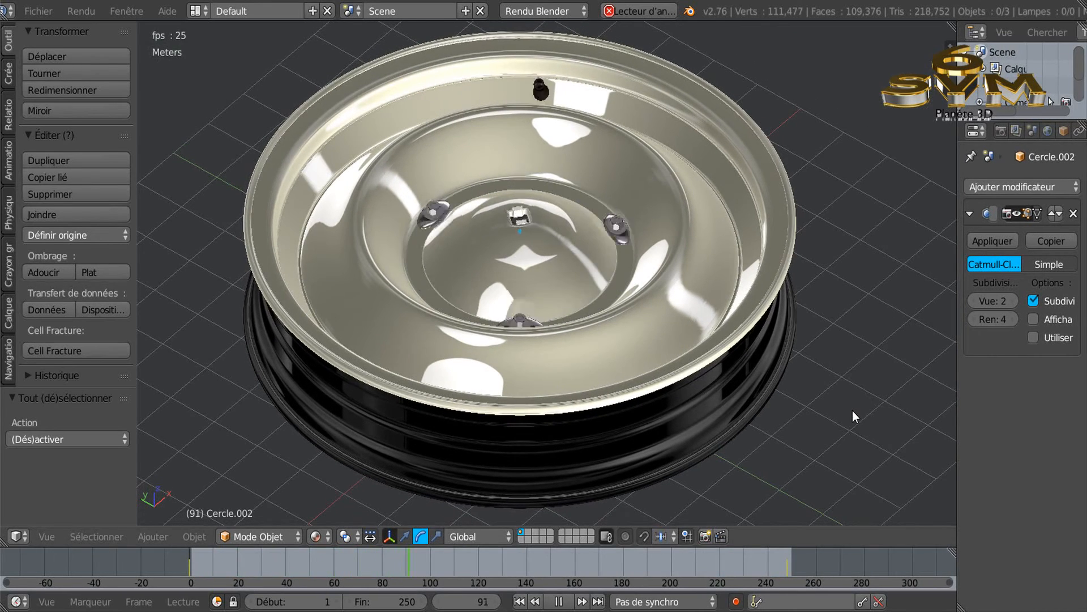